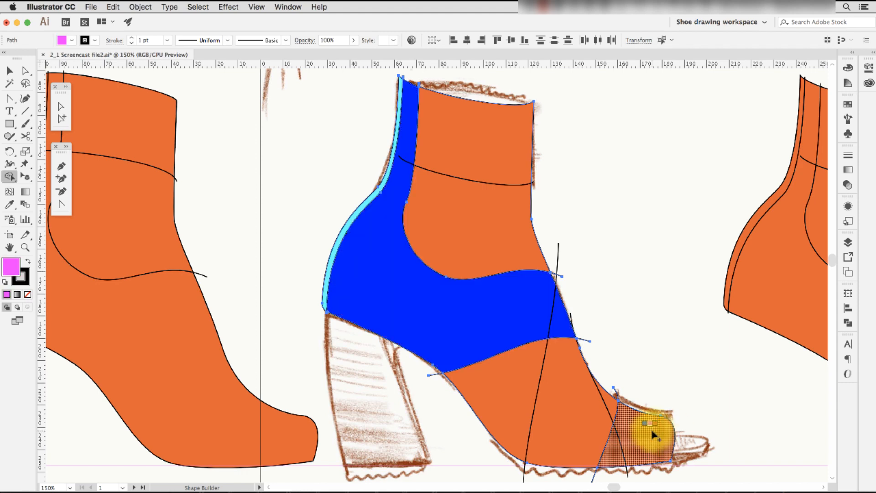
# Build the toe piece as a light orange shape with the Shape Builder and remove the leftover orange regions around the forefoot.
pyautogui.click(652, 431)
pyautogui.keyDown('alt'); pyautogui.click(557, 274); pyautogui.keyUp('alt')
pyautogui.keyDown('alt'); pyautogui.click(585, 340); pyautogui.keyUp('alt')
pyautogui.keyDown('alt'); pyautogui.click(560, 388); pyautogui.keyUp('alt')
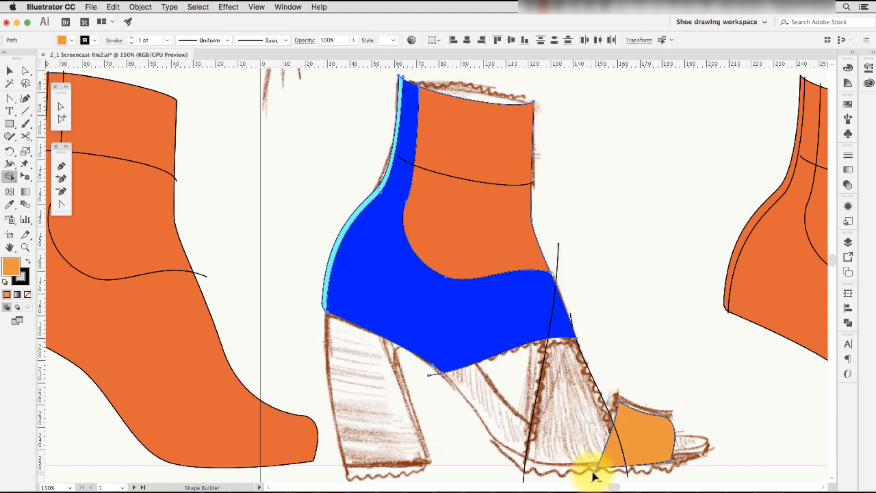
pyautogui.press('v')
pyautogui.click(628, 148)
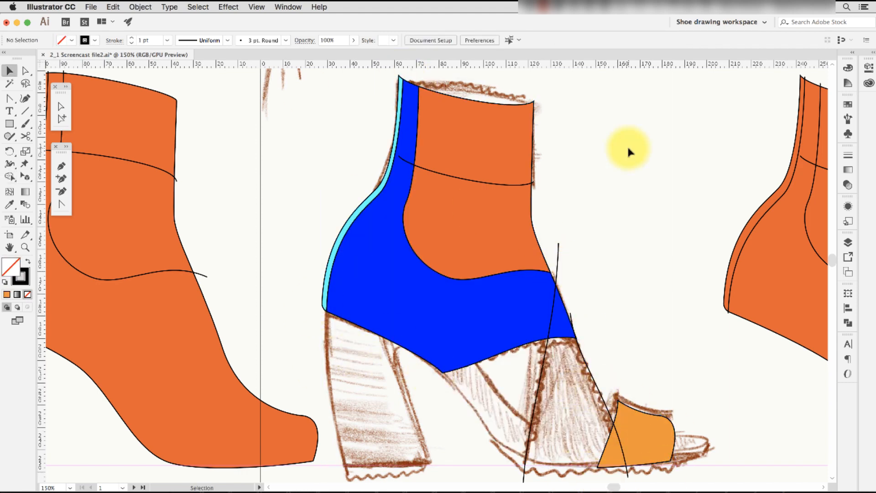
# Delete the two remaining forefoot guide lines that cross the blue heel piece and toe piece.
pyautogui.click(557, 265)
pyautogui.press('Delete')
pyautogui.click(594, 378)
pyautogui.press('Delete')
# Build the ankle strap as a magenta shape with the Shape Builder and delete the orange region below it.
pyautogui.moveTo(554, 205); pyautogui.dragTo(473, 160)
pyautogui.hotkey('shift', 'm')
pyautogui.press('Right')
pyautogui.press('Right')
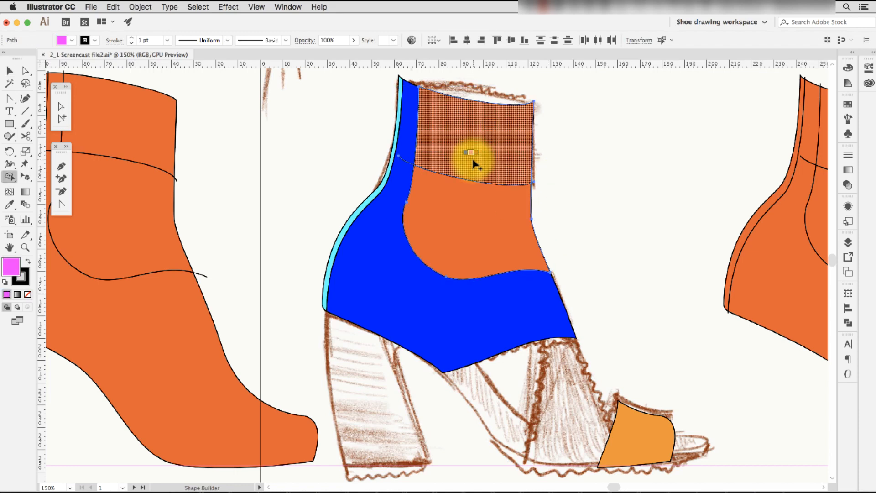
pyautogui.click(470, 162)
pyautogui.press('v')
pyautogui.click(645, 225)
pyautogui.click(456, 216)
pyautogui.press('Delete')
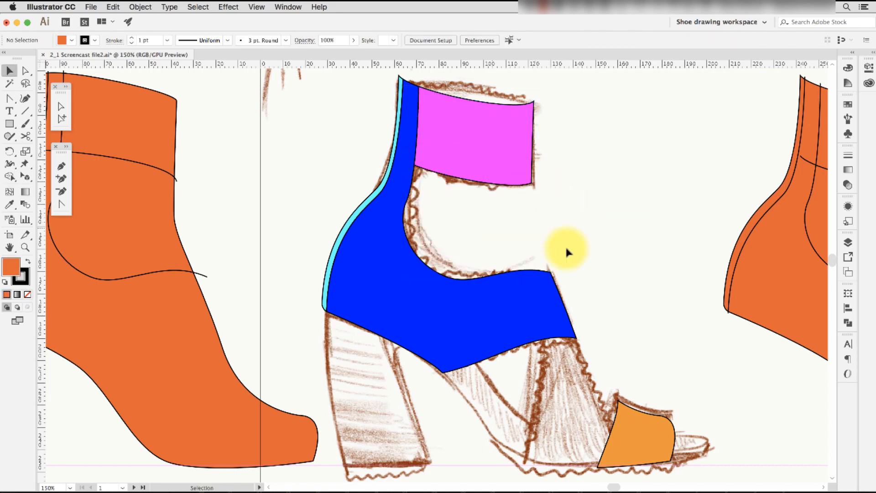
# On the spare orange boot copy, delete the heel, ankle, side and toe lines, keeping only the two forefoot strap lines.
pyautogui.scroll(-1, 581, 212)
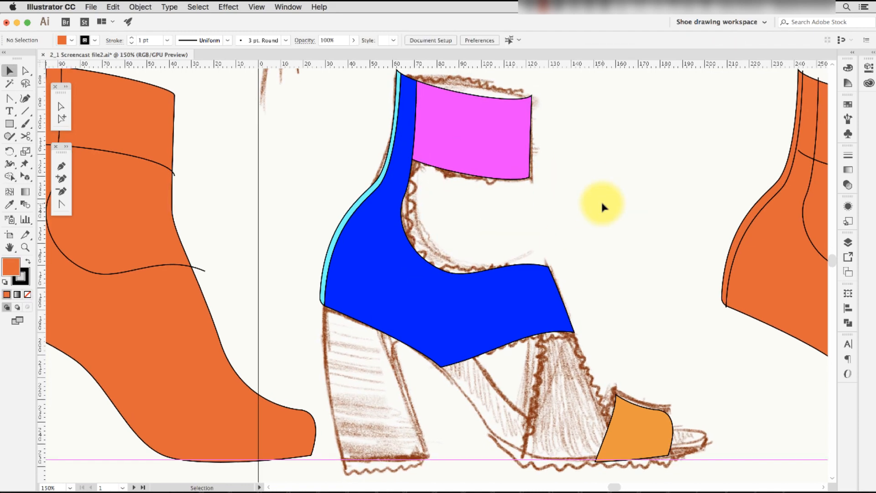
pyautogui.press('a')
pyautogui.click(413, 180)
pyautogui.click(618, 204)
pyautogui.moveTo(619, 204); pyautogui.dragTo(248, 206)
pyautogui.press('v')
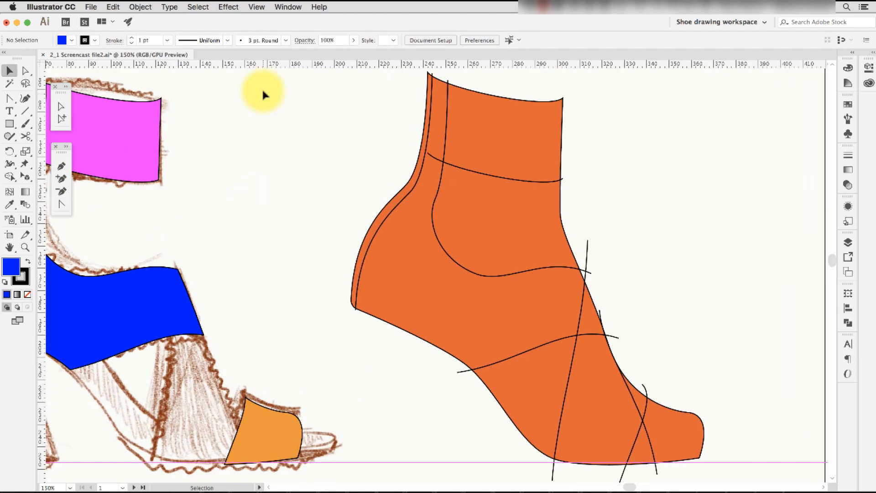
pyautogui.moveTo(264, 94); pyautogui.dragTo(530, 227)
pyautogui.keyDown('shift'); pyautogui.click(530, 227); pyautogui.keyUp('shift')
pyautogui.press('Delete')
pyautogui.click(598, 336)
pyautogui.press('Delete')
# Build the green forefoot strap with the Shape Builder, remove the surplus boot regions and line ends, and move it onto the sandal sketch.
pyautogui.moveTo(657, 274); pyautogui.dragTo(559, 355)
pyautogui.hotkey('shift', 'm')
pyautogui.click(596, 390)
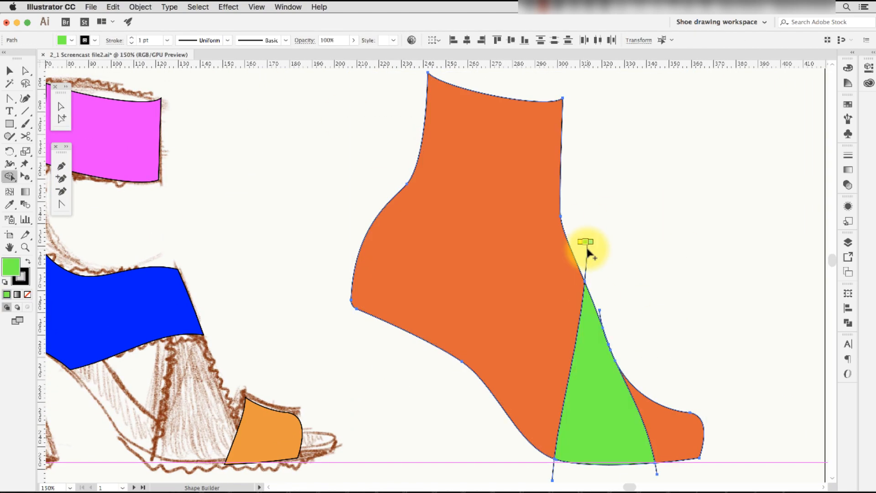
pyautogui.keyDown('alt'); pyautogui.click(588, 251); pyautogui.keyUp('alt')
pyautogui.keyDown('alt'); pyautogui.click(599, 314); pyautogui.keyUp('alt')
pyautogui.keyDown('alt'); pyautogui.click(553, 473); pyautogui.keyUp('alt')
pyautogui.keyDown('alt'); pyautogui.click(535, 371); pyautogui.keyUp('alt')
pyautogui.press('v')
pyautogui.moveTo(583, 396); pyautogui.dragTo(184, 396)
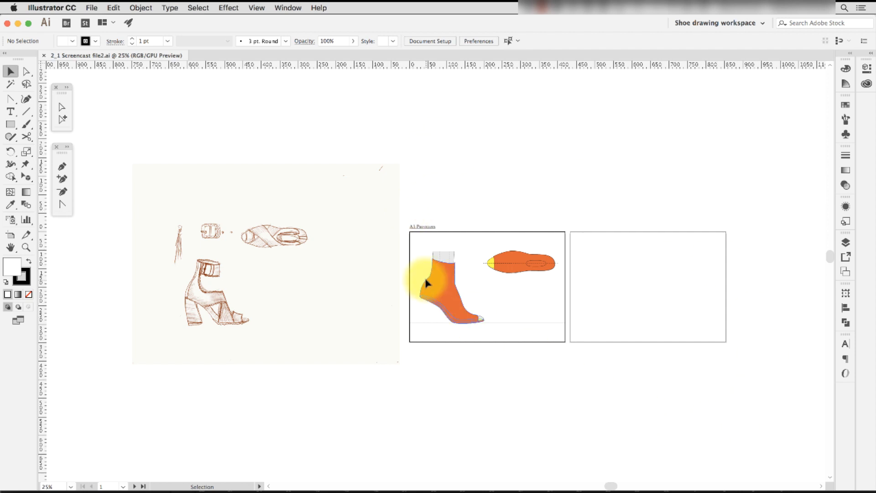
# Break the side-view summer boot's link to its symbol.
pyautogui.click(440, 288)
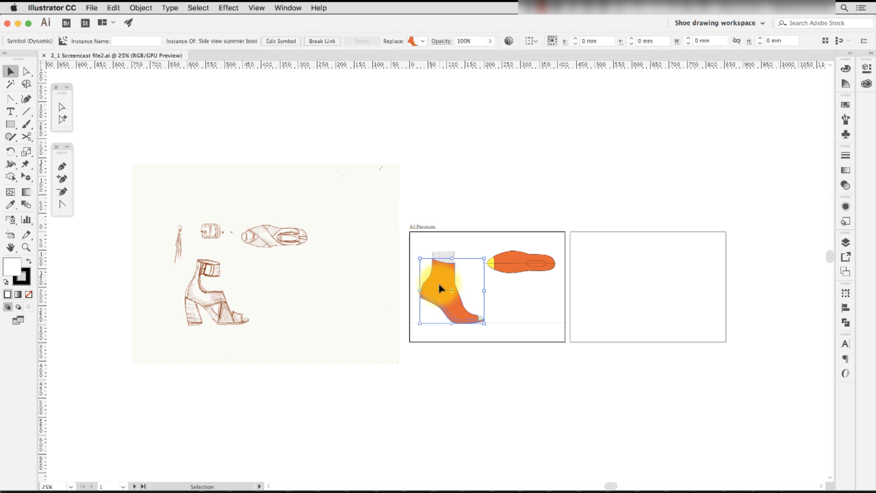
pyautogui.click(845, 134)
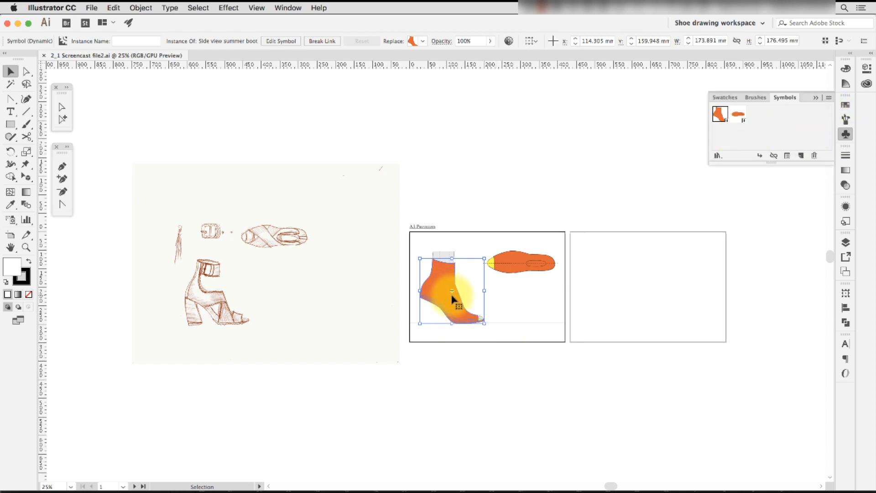
pyautogui.click(506, 306)
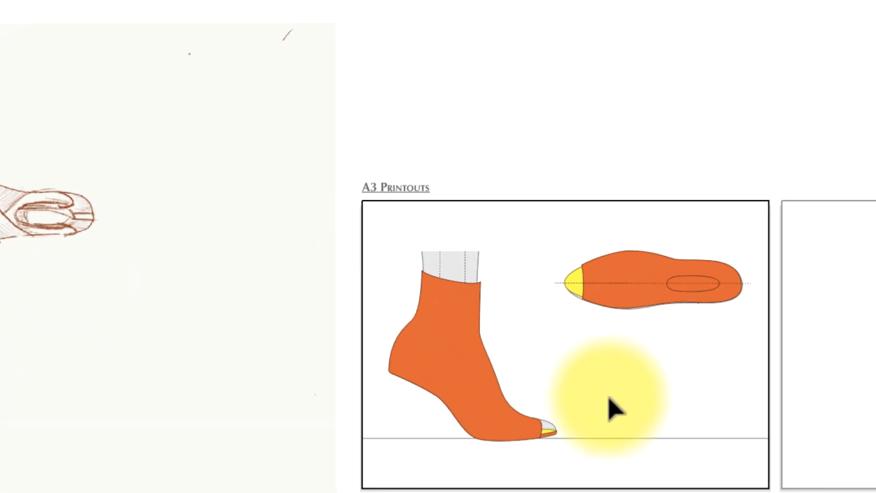
pyautogui.click(457, 305)
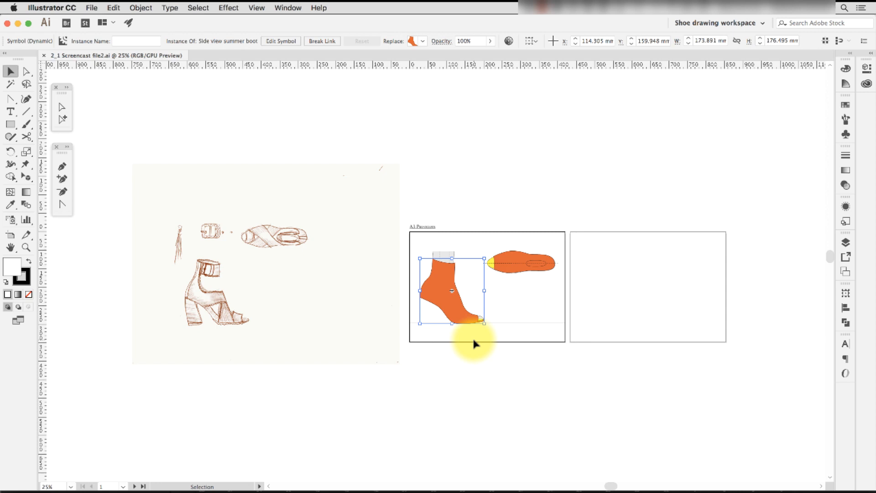
pyautogui.rightClick(459, 306)
pyautogui.click(492, 355)
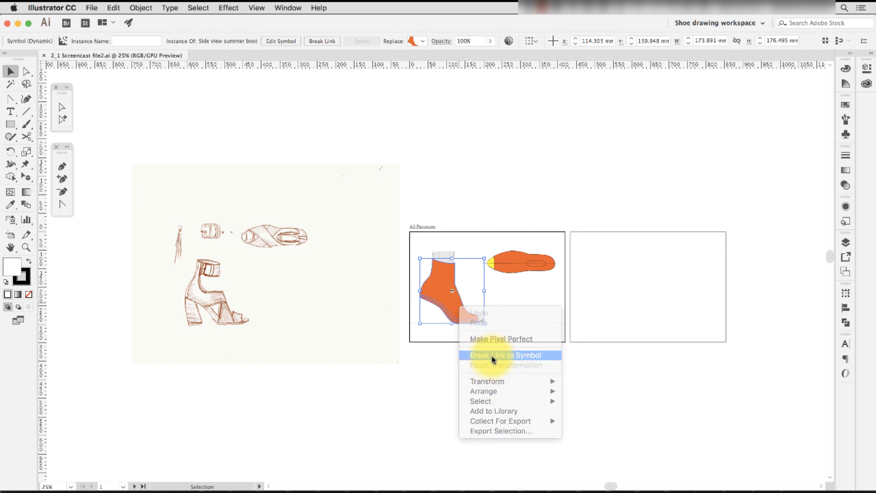
pyautogui.click(458, 300)
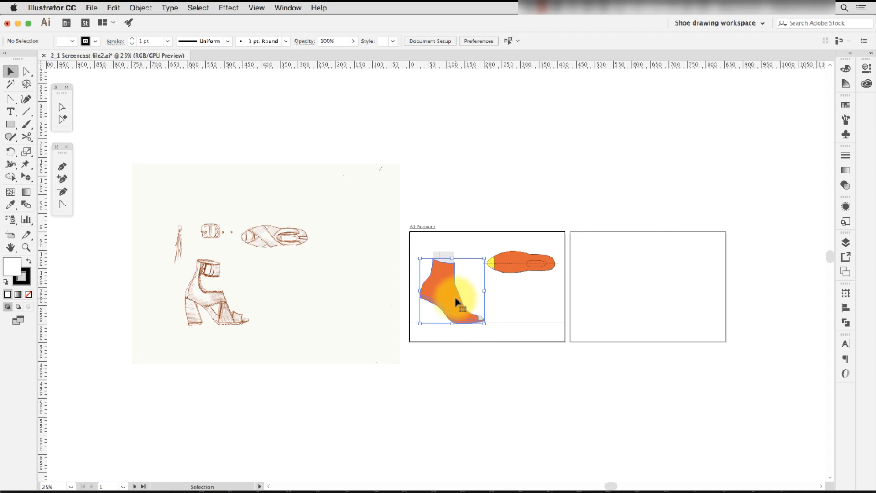
# Break the top-view summer boot's link to its symbol.
pyautogui.click(516, 260)
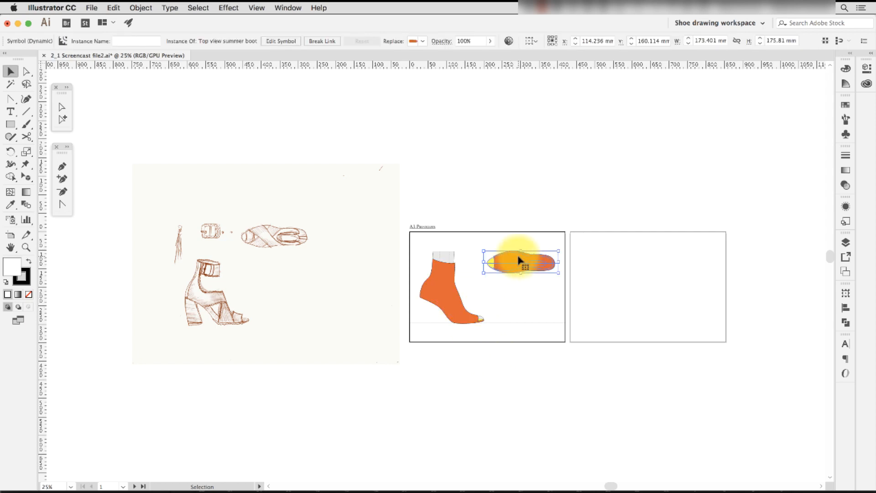
pyautogui.click(845, 134)
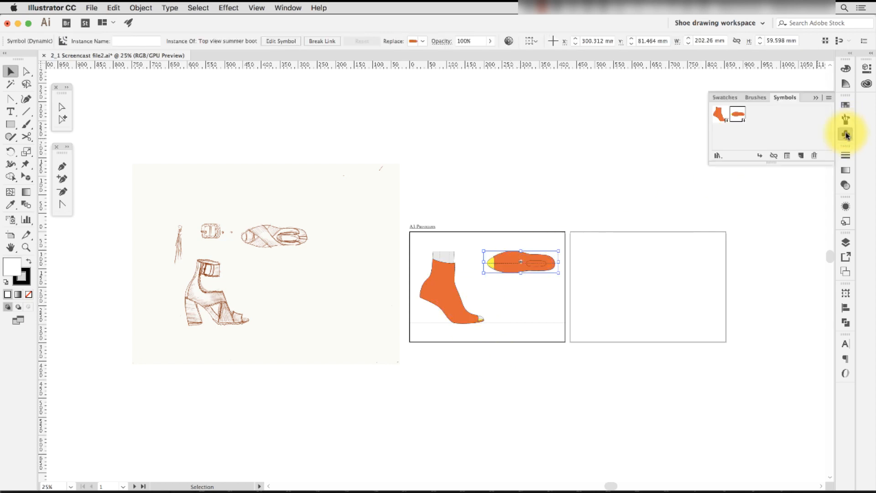
pyautogui.click(774, 157)
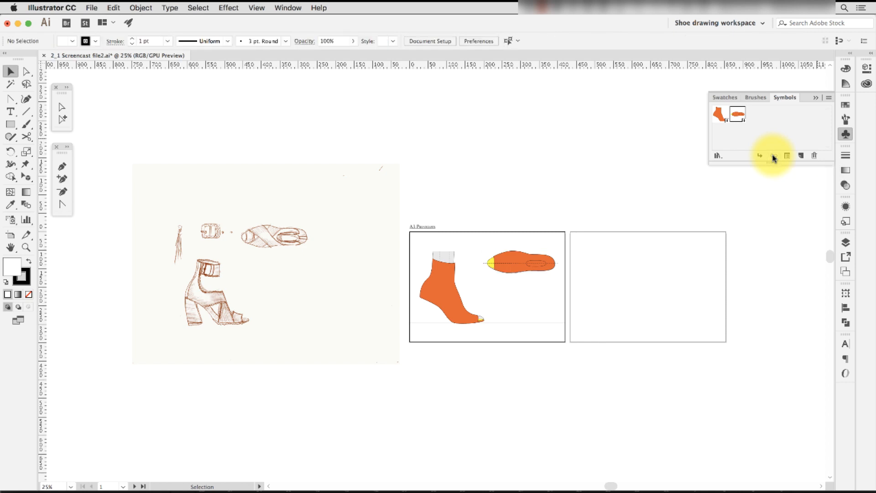
# Set the keyboard increment to 20 mm and move the top-view boot 320 mm horizontally onto the empty second artboard.
pyautogui.click(523, 273)
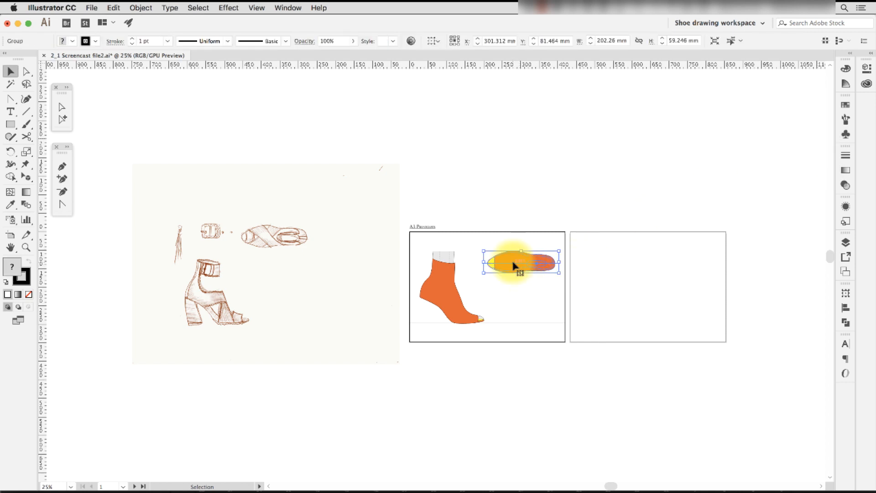
pyautogui.press('super+k')
pyautogui.write('20')
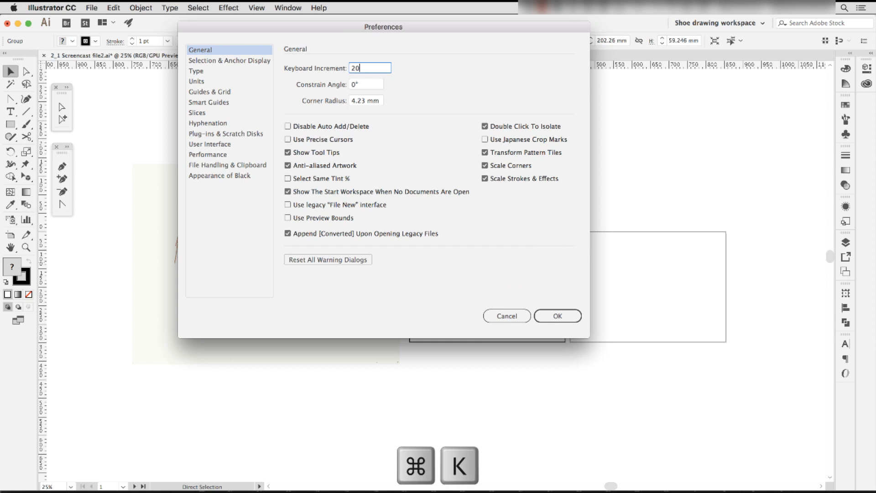
pyautogui.press('Return')
pyautogui.press('Right')
pyautogui.press('Right')
pyautogui.press('Right')
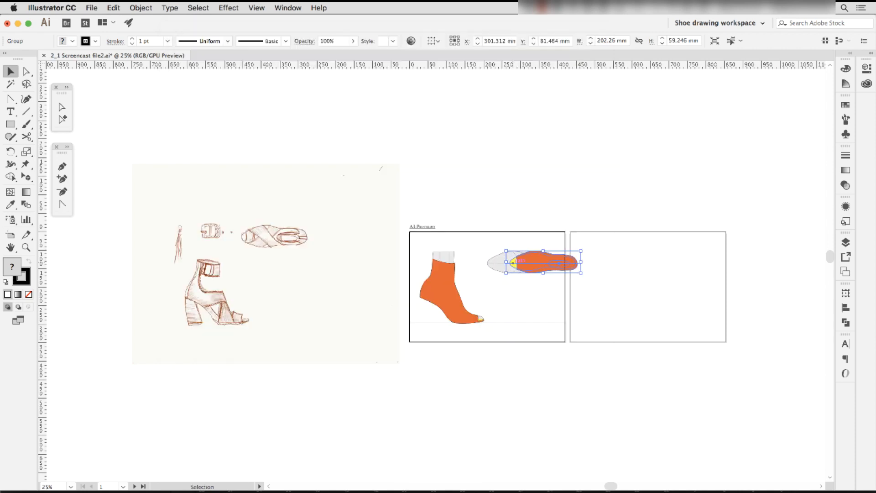
pyautogui.press('Right')
pyautogui.press('Right')
pyautogui.press('Right')
pyautogui.press('Right')
pyautogui.press('Right')
pyautogui.press('Right')
pyautogui.press('Right')
pyautogui.press('Right')
pyautogui.press('Right')
pyautogui.press('Right')
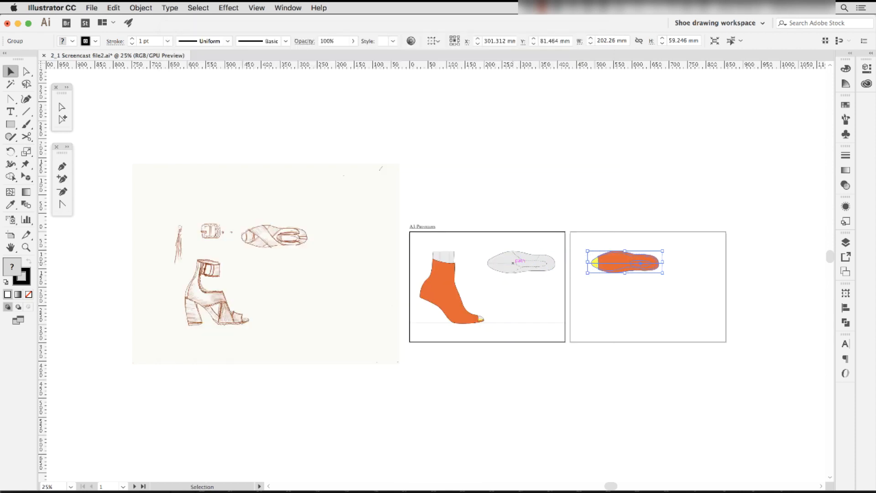
pyautogui.press('Right')
pyautogui.press('Right')
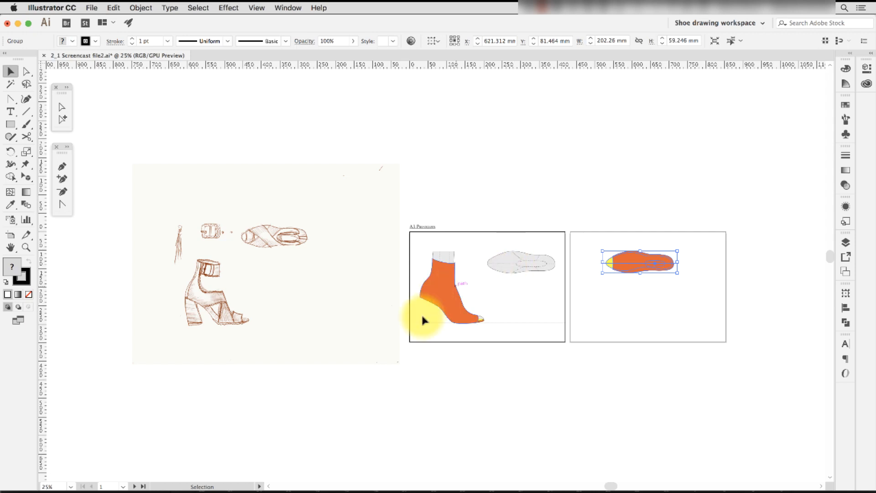
pyautogui.click(489, 347)
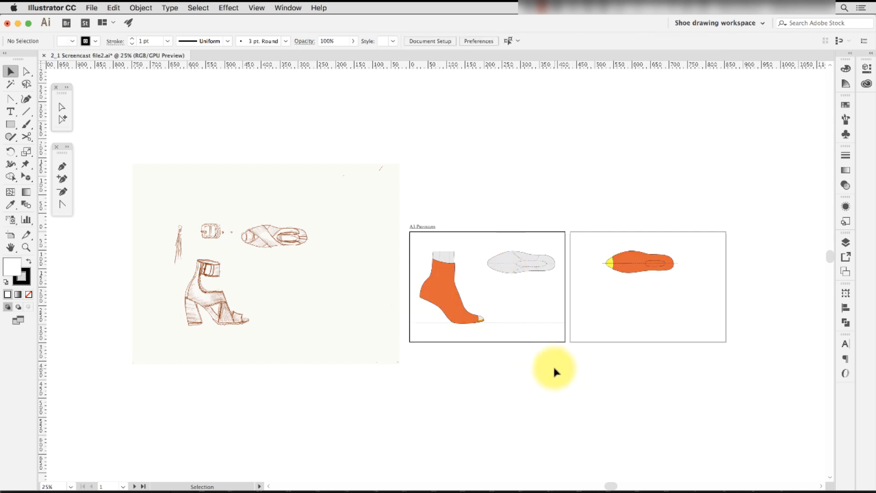
# Unlock Layer 3 and move the summer sandal sketch image over the side-view boot on the first artboard.
pyautogui.click(845, 242)
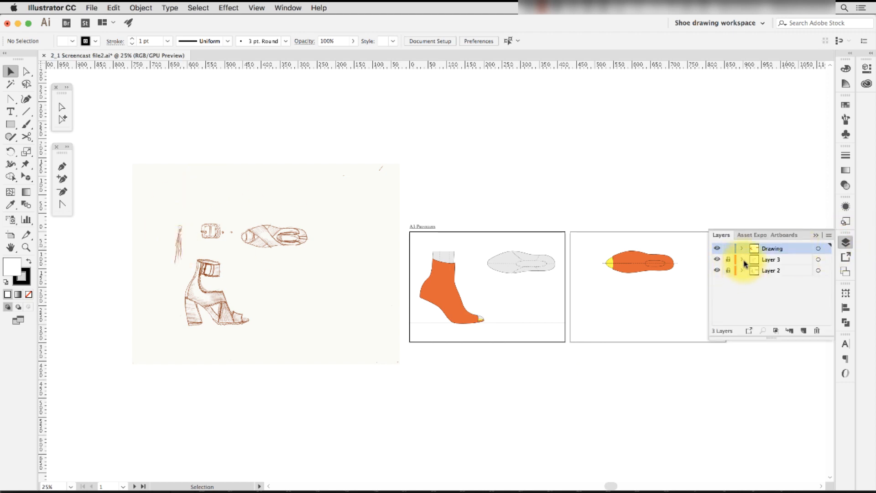
pyautogui.moveTo(229, 307); pyautogui.dragTo(446, 313)
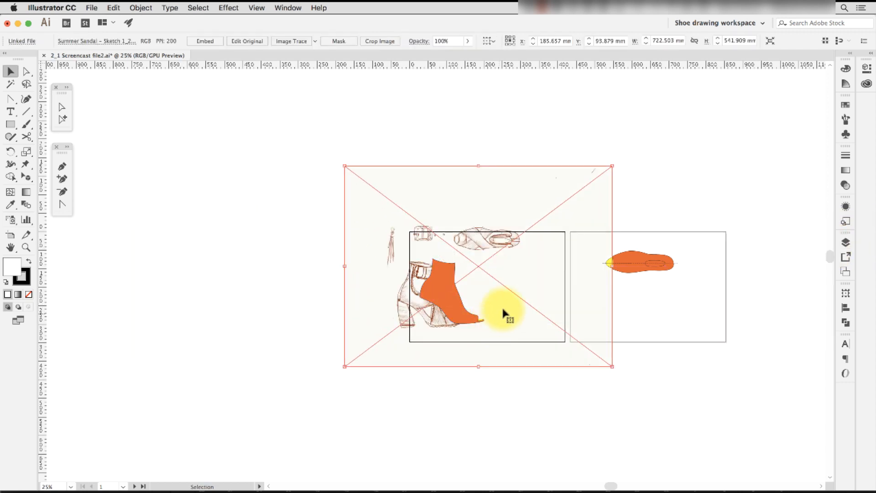
pyautogui.moveTo(503, 310)
pyautogui.mouseDown()
pyautogui.moveTo(510, 289)
pyautogui.moveTo(522, 294)
pyautogui.mouseUp()
# Reduce the keyboard increment and nudge the sketch image to X 246.232 mm, Y 87.456 mm to align with the side-view boot.
pyautogui.press('super+k')
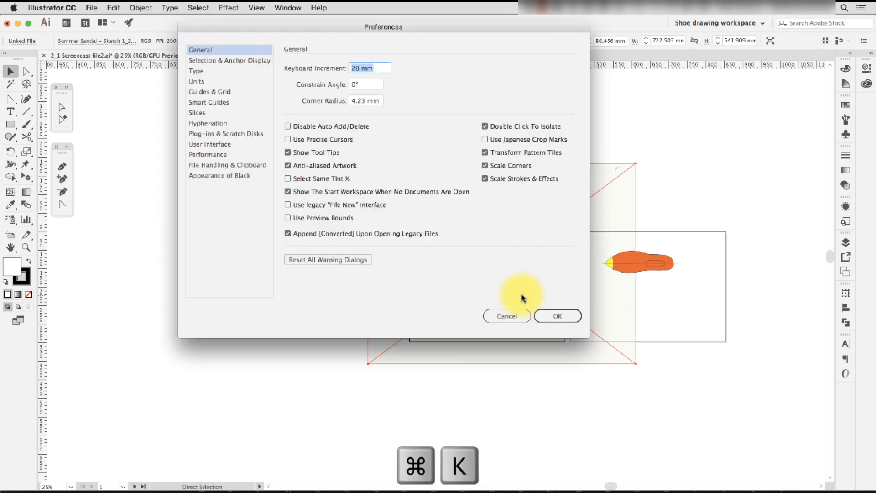
pyautogui.press('Return')
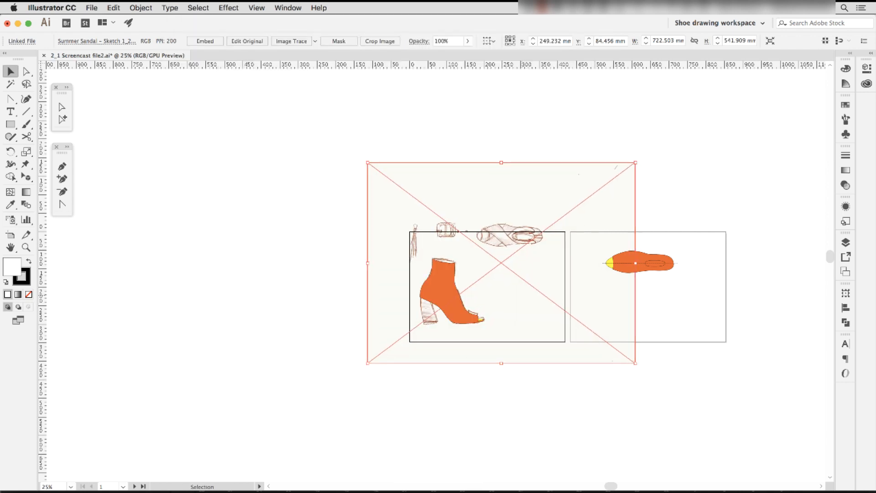
pyautogui.press('Left')
pyautogui.press('Left')
pyautogui.press('Down')
pyautogui.press('Down')
pyautogui.press('Down')
pyautogui.press('Down')
pyautogui.press('Down')
pyautogui.press('Left')
pyautogui.press('Left')
pyautogui.press('Left')
pyautogui.press('Left')
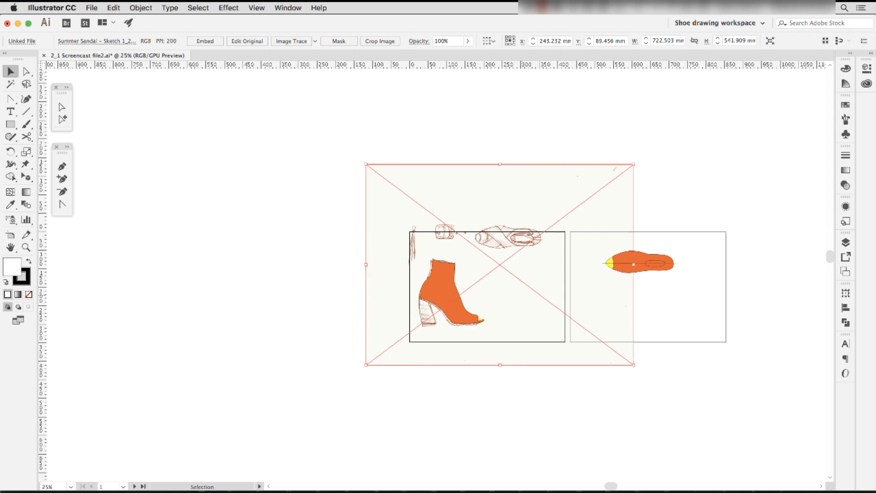
pyautogui.press('Right')
pyautogui.press('Right')
pyautogui.press('Right')
pyautogui.press('Up')
pyautogui.press('Up')
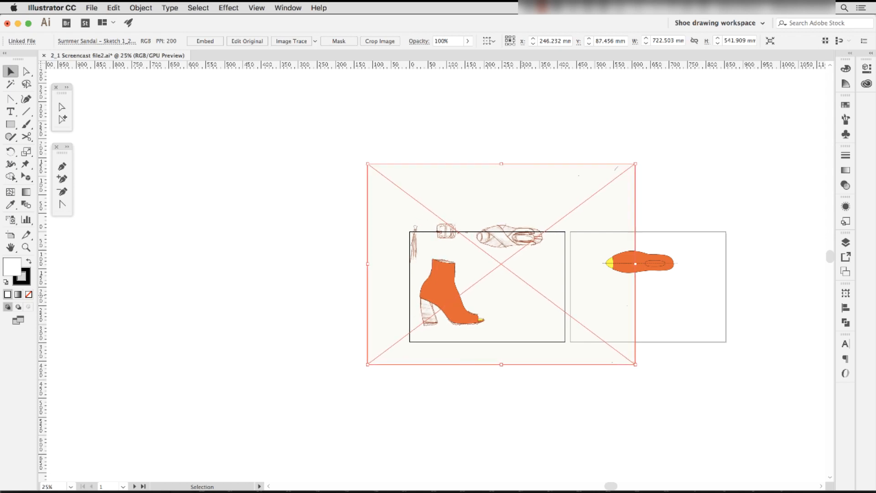
# Deselect the sketch image and lock Layer 3.
pyautogui.press('shift+super+a')
pyautogui.click(847, 242)
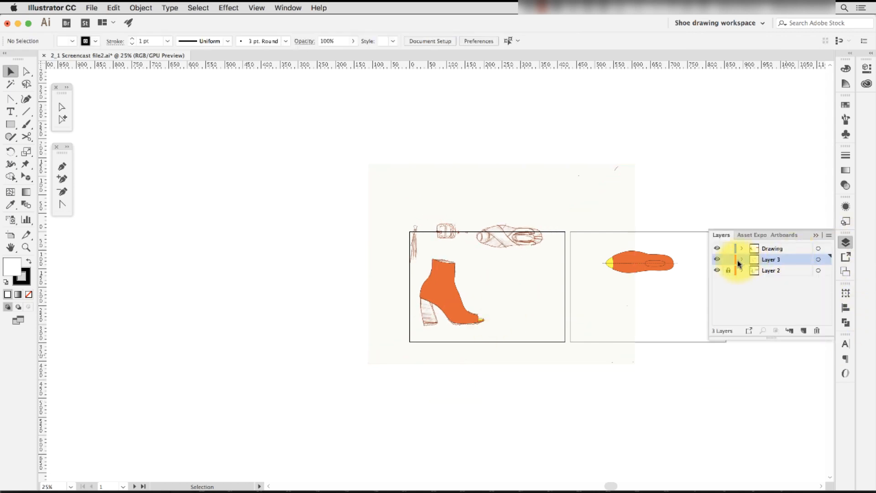
pyautogui.click(729, 260)
# Ungroup the side-view boot repeatedly until it is separated into individual paths, and deselect them.
pyautogui.click(464, 304)
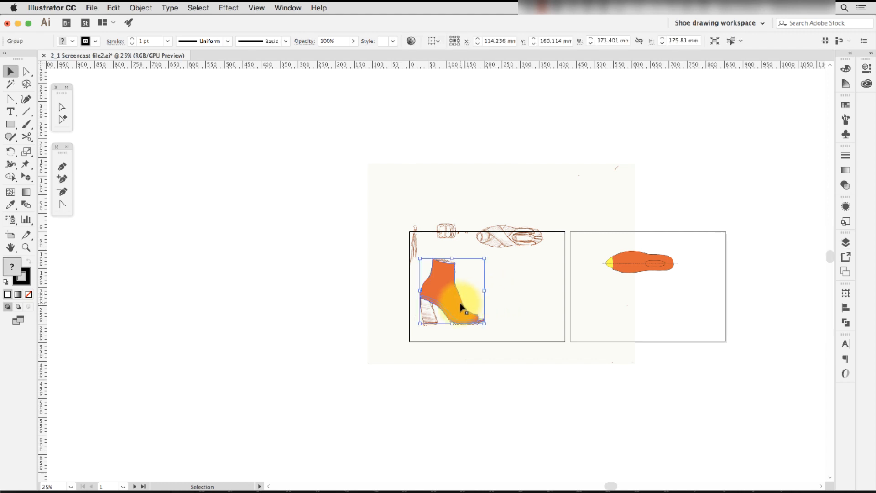
pyautogui.press('shift+super+g')
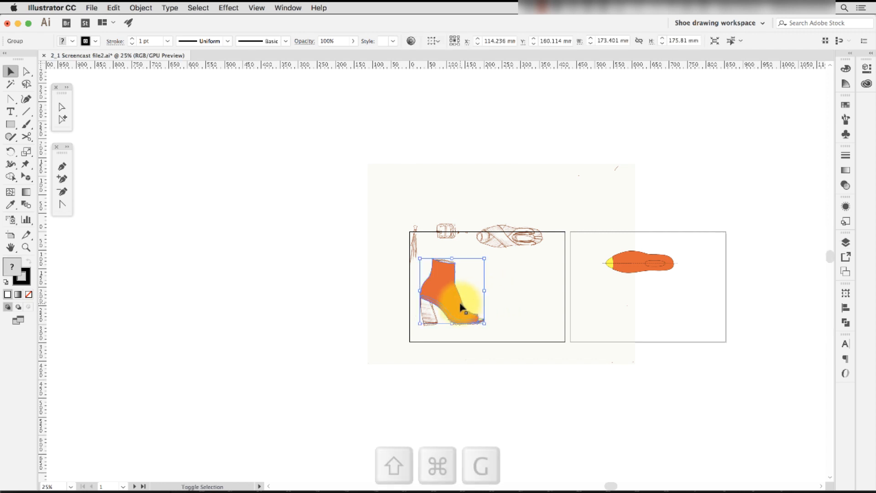
pyautogui.press('shift+super+g')
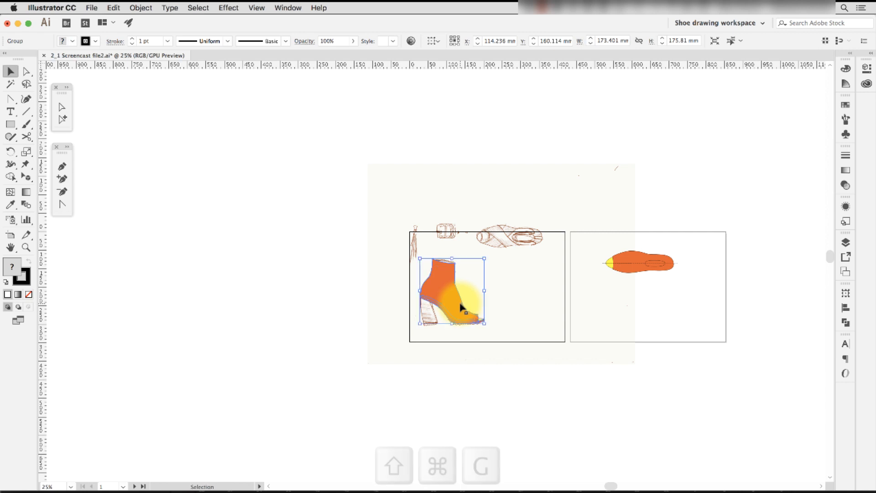
pyautogui.press('shift+super+g')
pyautogui.press('shift+super+g')
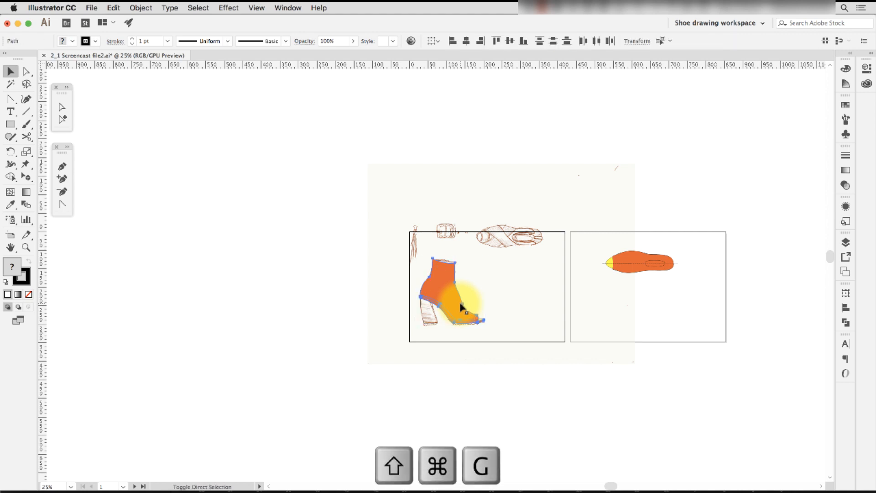
pyautogui.click(456, 350)
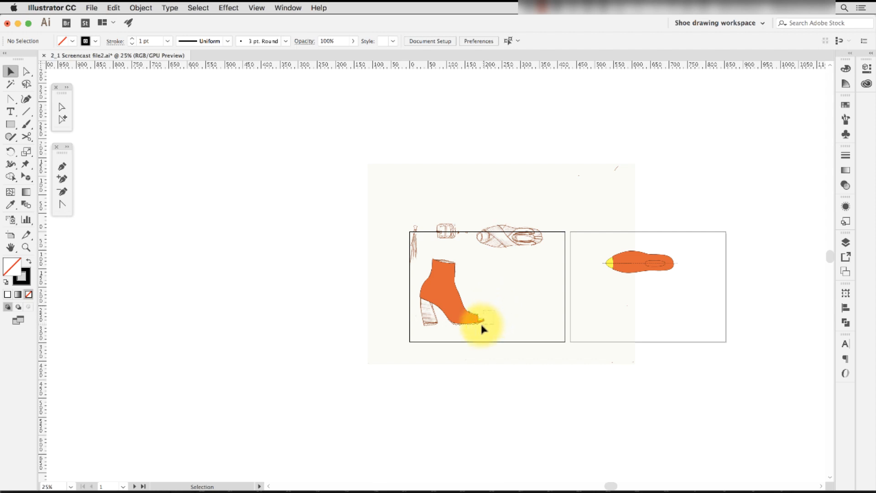
# Set the keyboard increment to 20 mm, move the yellow sole piece straight down below the first artboard and sketch, and deselect it.
pyautogui.click(480, 321)
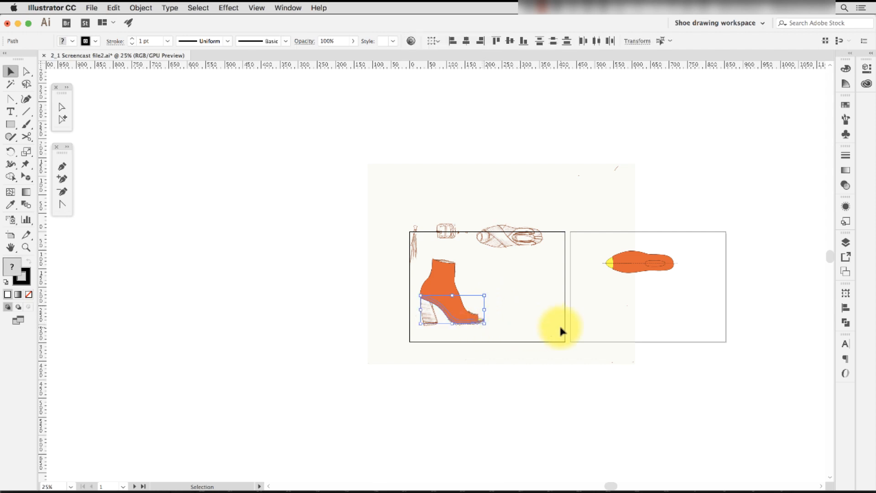
pyautogui.press('super+k')
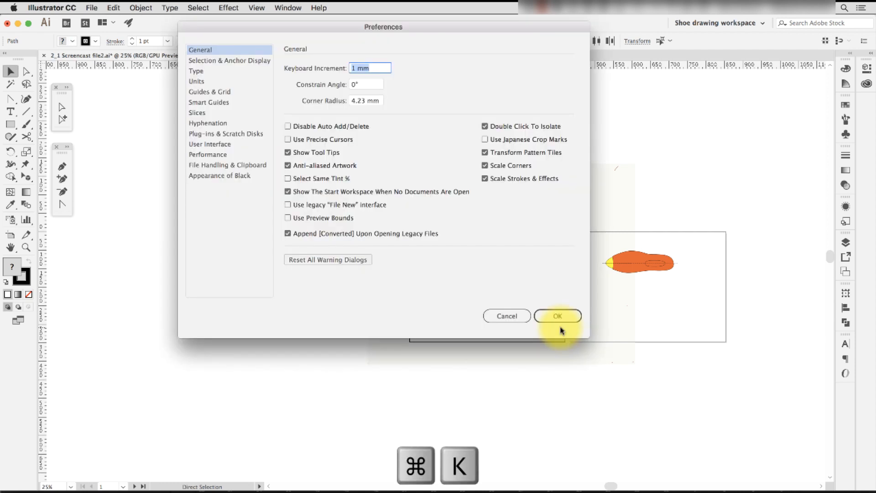
pyautogui.write('20')
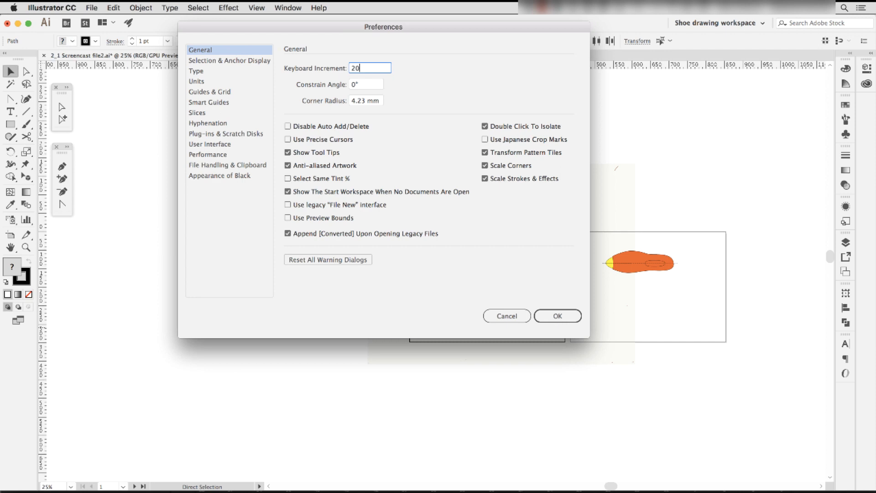
pyautogui.press('Return')
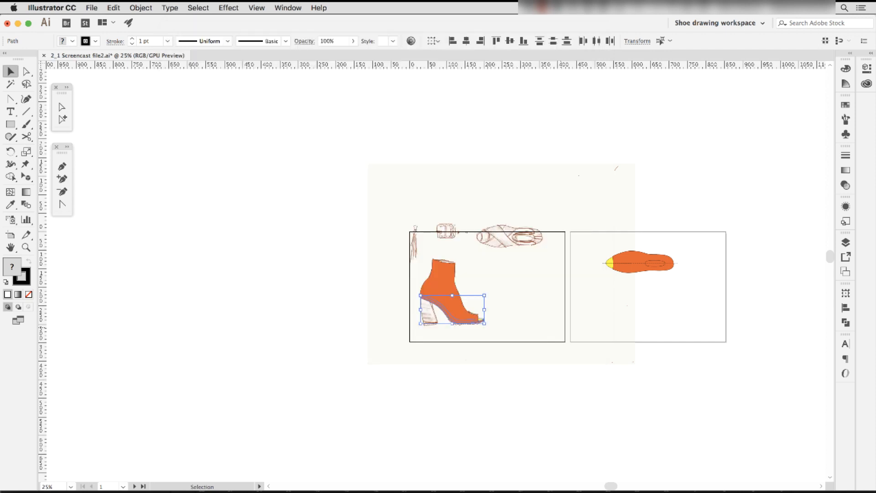
pyautogui.press('Down')
pyautogui.press('Down')
pyautogui.press('Down')
pyautogui.press('Down')
pyautogui.press('Down')
pyautogui.press('Down')
pyautogui.press('Down')
pyautogui.press('Down')
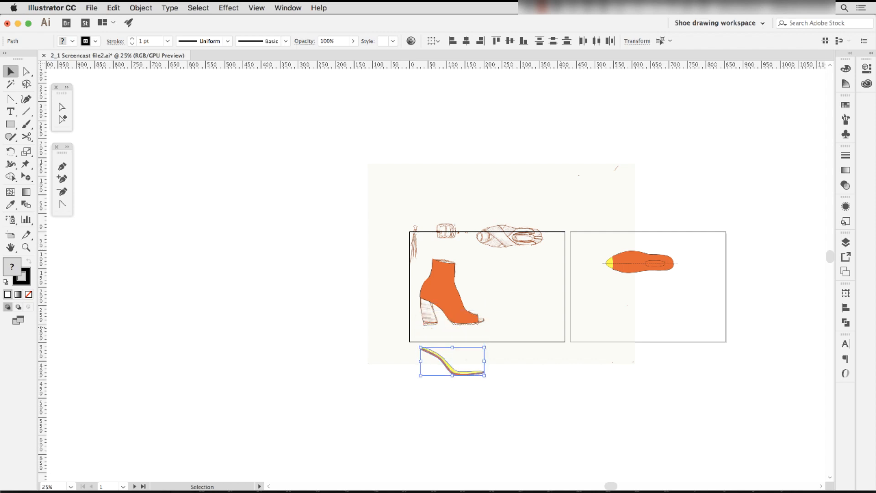
pyautogui.press('Down')
pyautogui.press('Down')
pyautogui.press('Down')
pyautogui.press('Down')
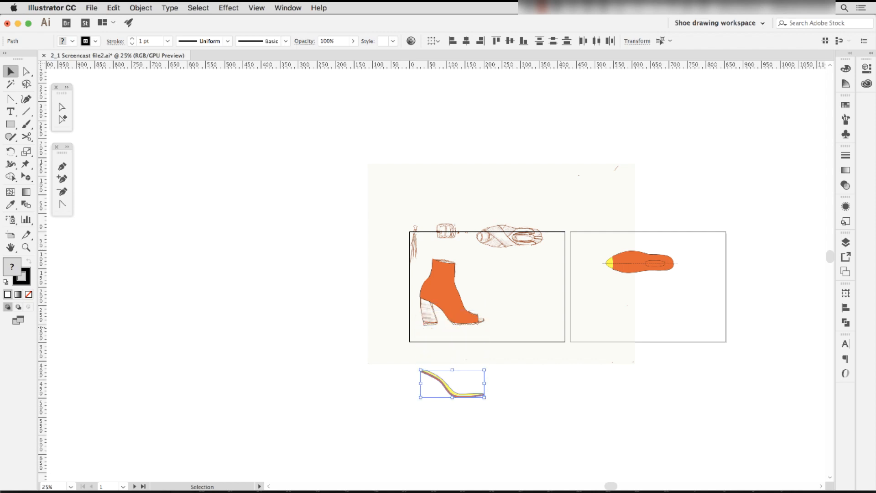
pyautogui.click(512, 393)
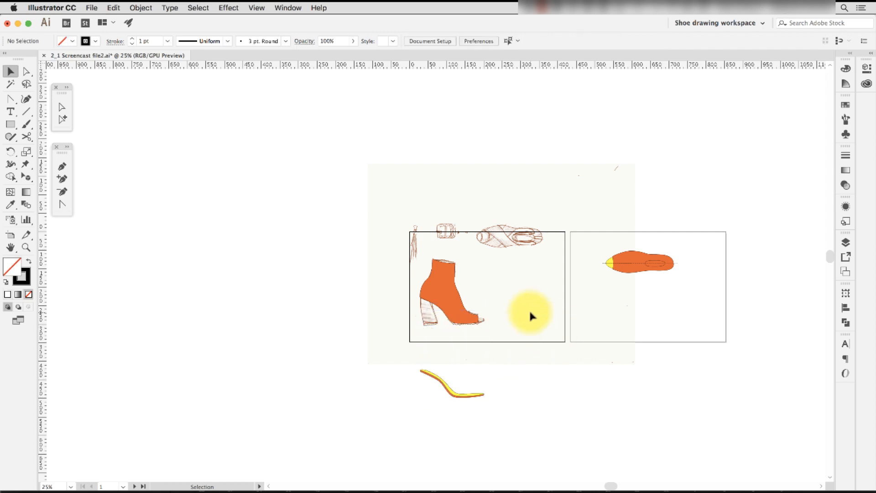
# Set the opacity of the orange side-view boot's fill to 65%, leave its stroke opacity alone, and deselect the boot.
pyautogui.press('z')
pyautogui.moveTo(394, 243); pyautogui.dragTo(499, 343)
pyautogui.press('v')
pyautogui.click(500, 346)
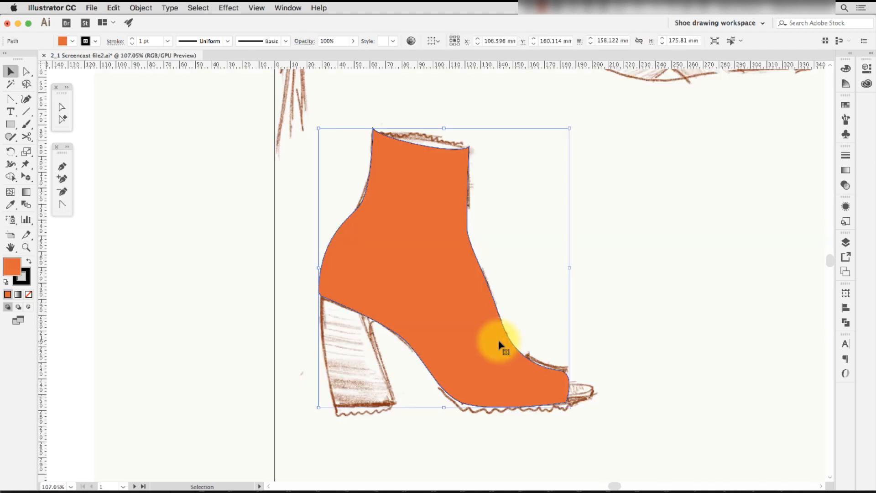
pyautogui.click(847, 208)
pyautogui.click(808, 257)
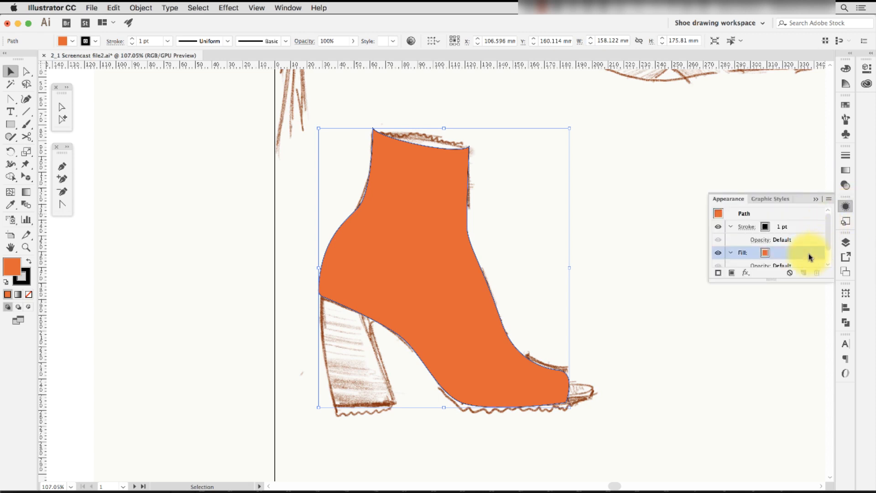
pyautogui.click(354, 42)
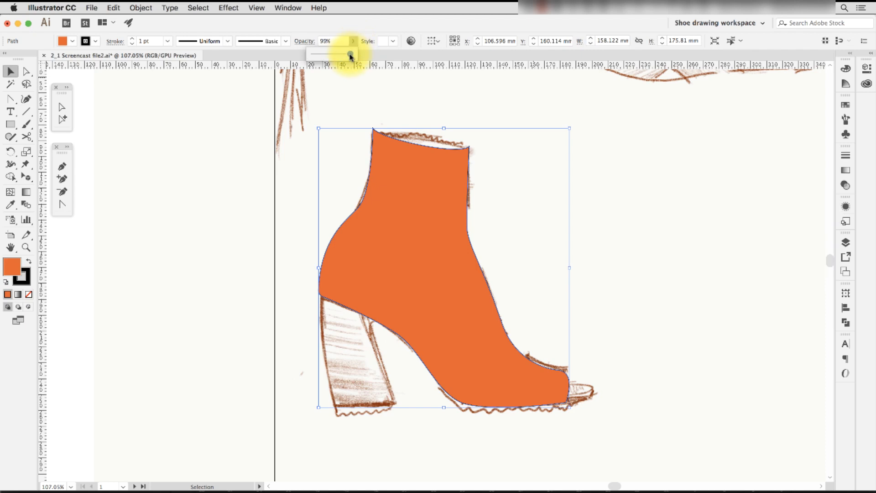
pyautogui.moveTo(350, 54); pyautogui.dragTo(335, 53)
pyautogui.click(333, 41)
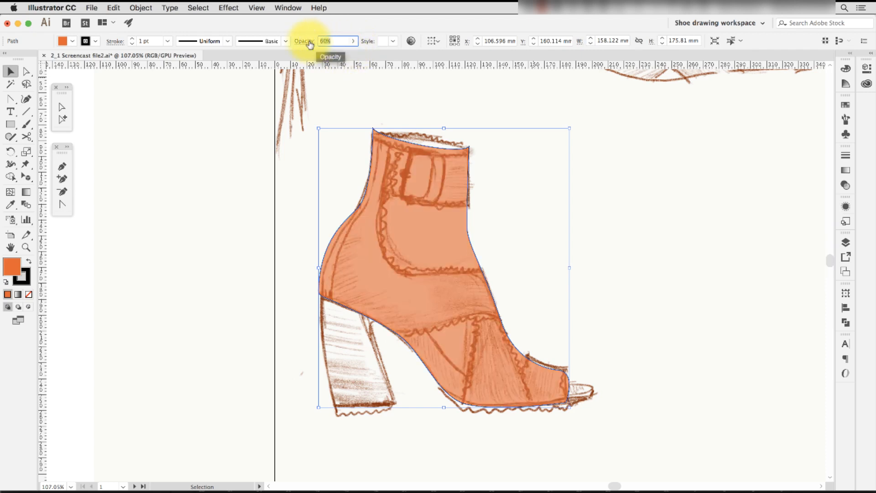
pyautogui.write('65')
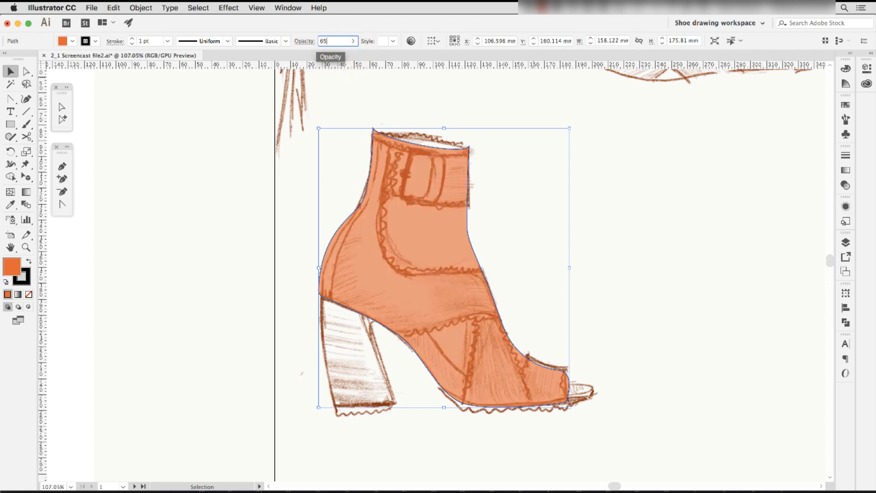
pyautogui.press('Return')
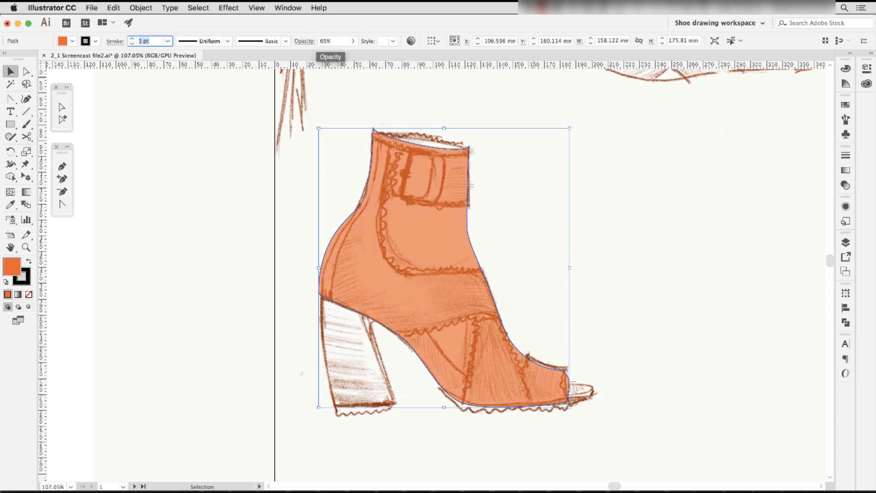
pyautogui.click(541, 226)
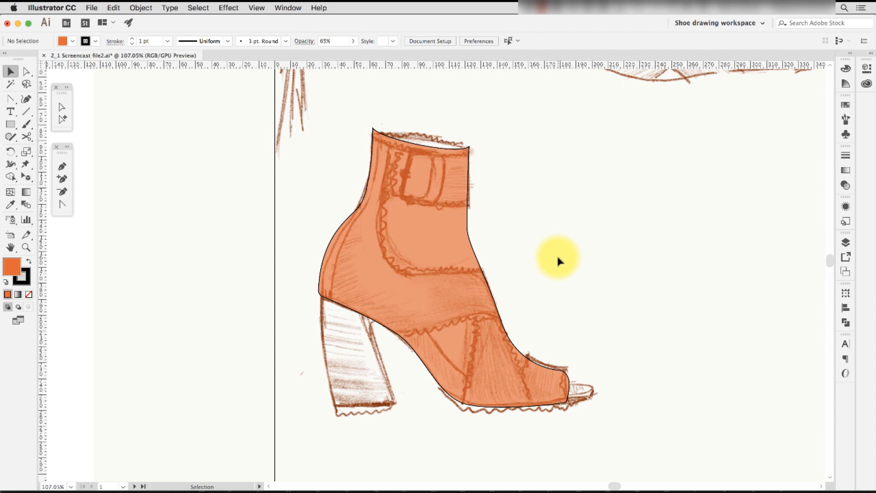
# Examine how the boot template's upper back corner lines up with the sketch underneath.
pyautogui.press('z')
pyautogui.moveTo(352, 133); pyautogui.dragTo(426, 172)
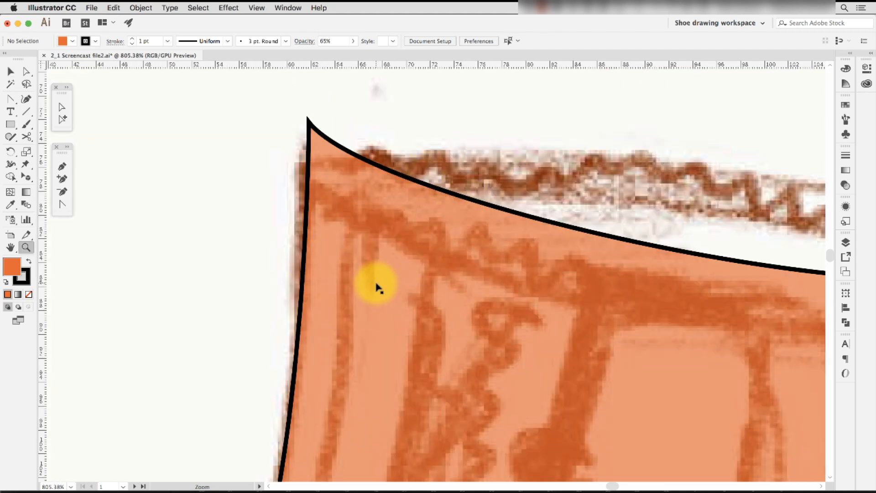
pyautogui.press('super+minus')
pyautogui.press('super+minus')
pyautogui.press('super+minus')
pyautogui.press('super+minus')
pyautogui.press('super+minus')
pyautogui.press('super+minus')
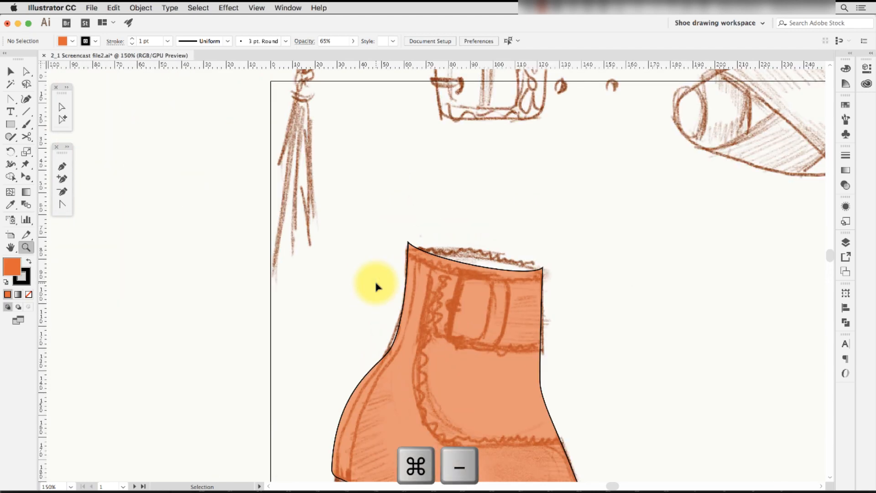
# Copy only the back edge segments of the boot outline, paste them in front, and set the copy's fill to none.
pyautogui.moveTo(365, 302); pyautogui.dragTo(364, 250)
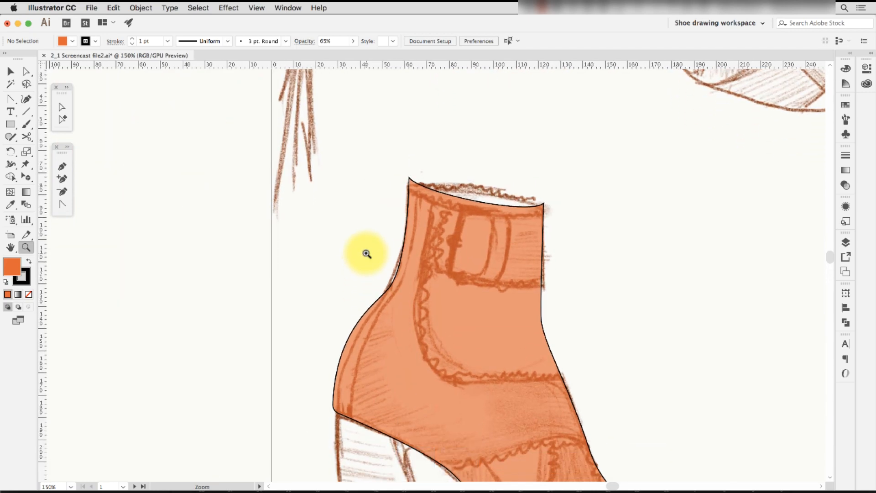
pyautogui.click(62, 108)
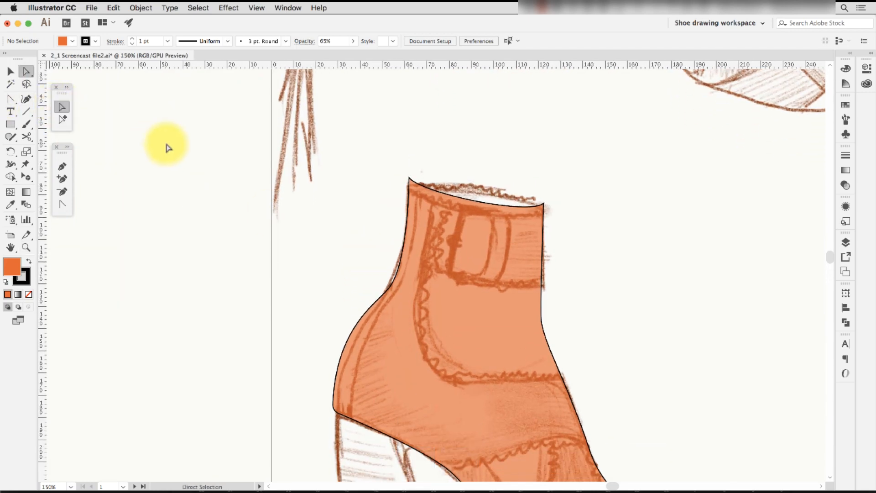
pyautogui.click(390, 288)
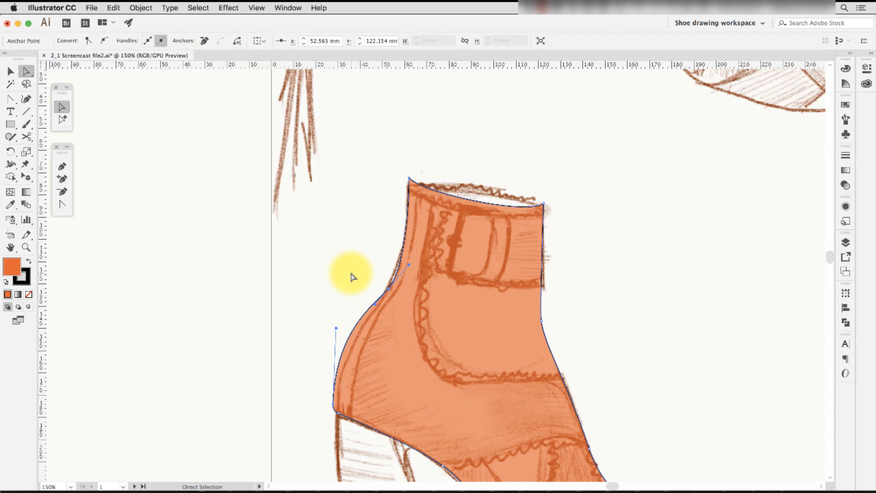
pyautogui.press('cmd+c')
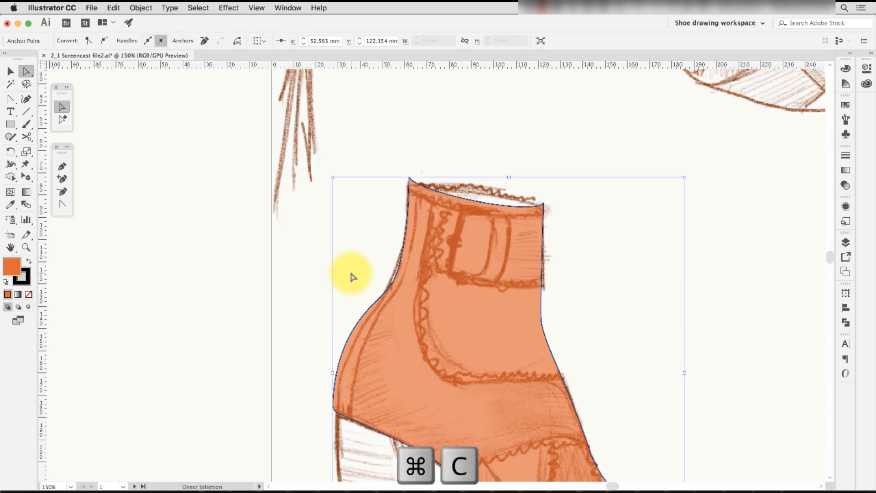
pyautogui.press('cmd+f')
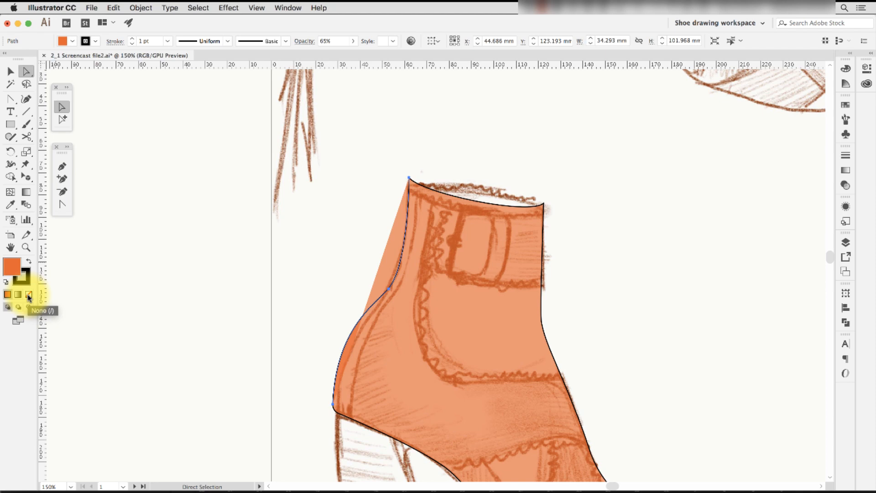
pyautogui.click(29, 298)
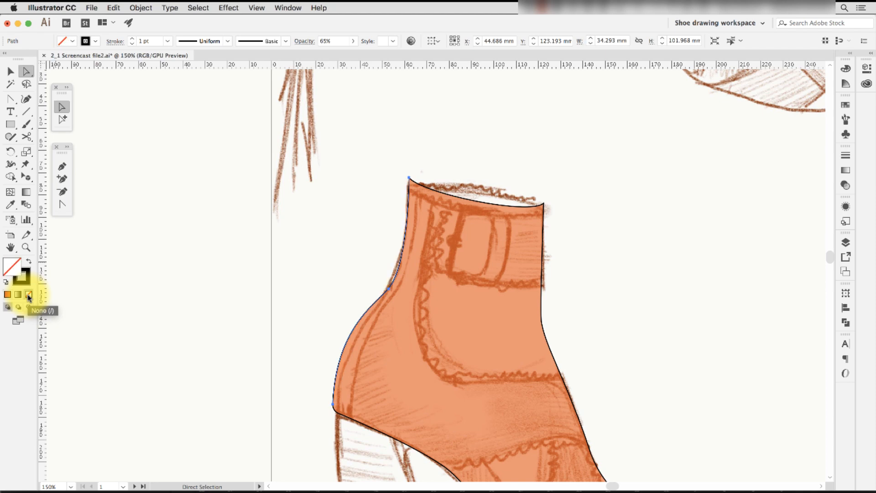
# Set the keyboard increment to 1 mm and nudge the copied back edge inward to X 46.686 mm, Y 126.193 mm.
pyautogui.press('v')
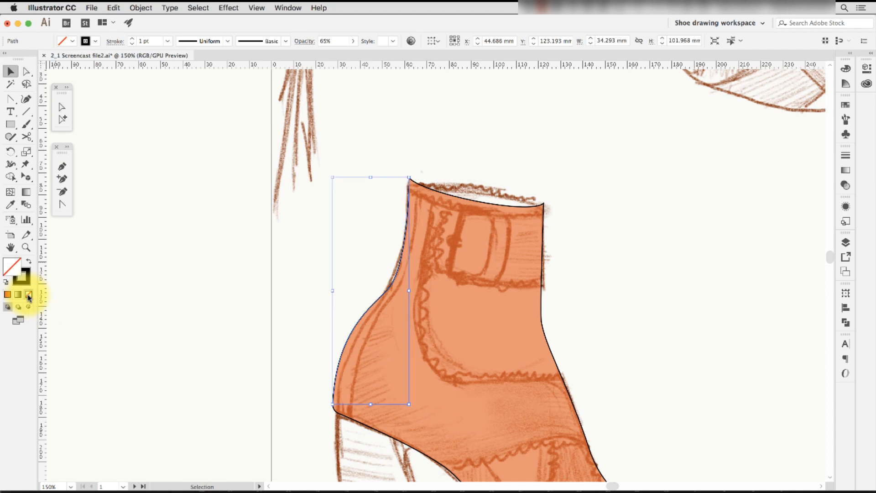
pyautogui.press('a')
pyautogui.press('super+k')
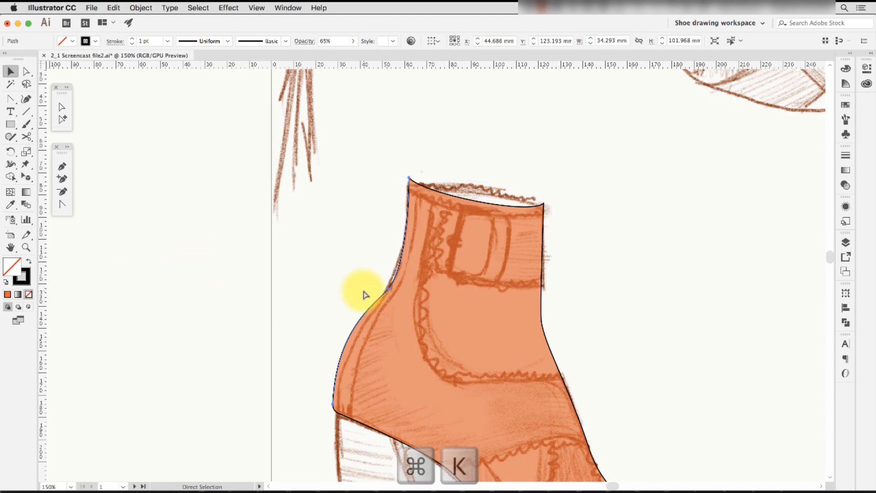
pyautogui.write('1')
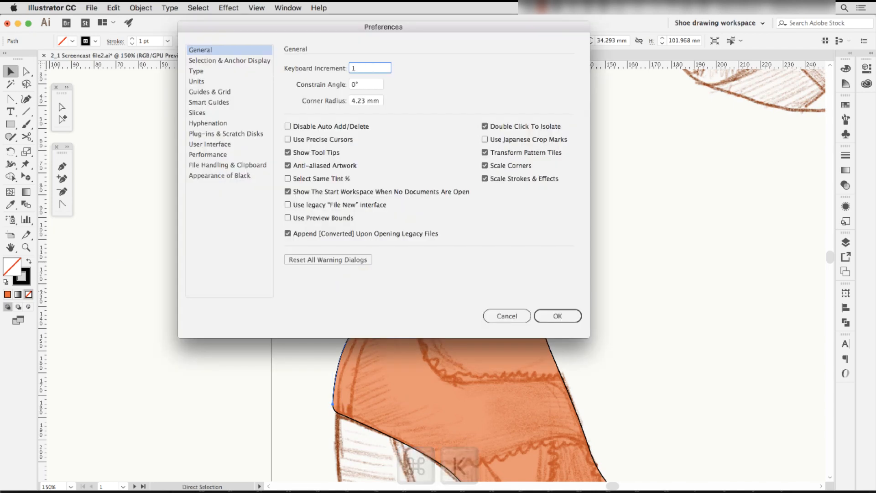
pyautogui.press('Return')
pyautogui.press('v')
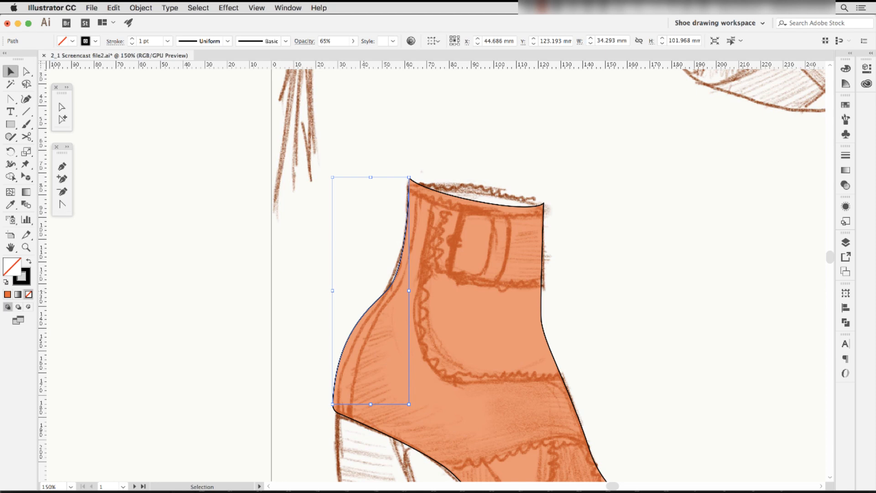
pyautogui.press('Right')
pyautogui.press('Right')
pyautogui.press('Right')
pyautogui.press('Right')
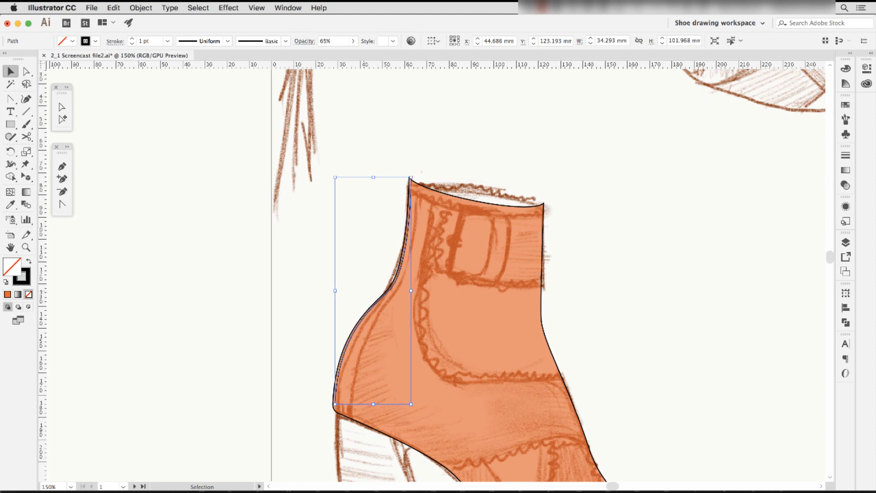
pyautogui.press('Down')
pyautogui.press('Down')
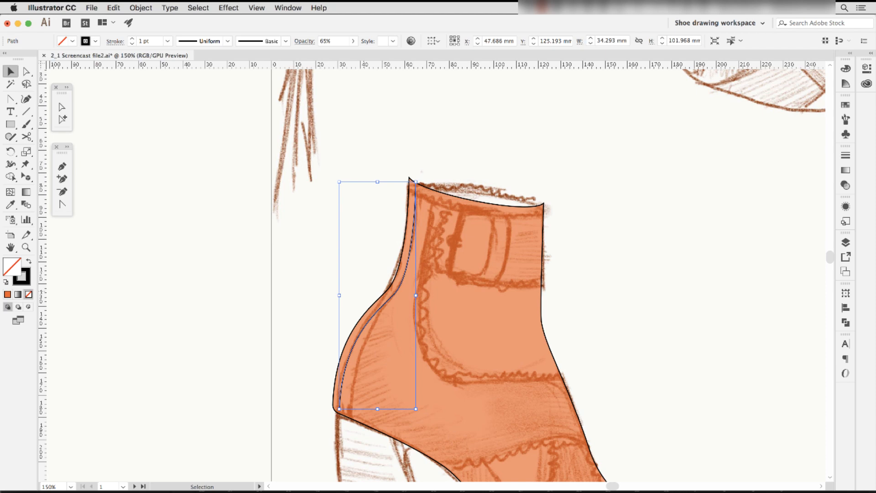
pyautogui.press('Down')
pyautogui.press('Left')
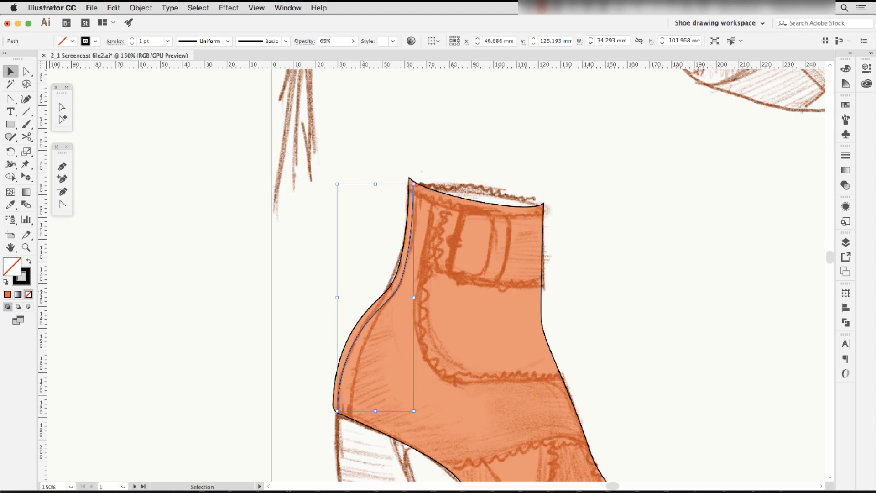
# Move the copied back line's top and bottom end anchor points outward so both ends cross the boot outline.
pyautogui.press('z')
pyautogui.moveTo(374, 161); pyautogui.dragTo(480, 229)
pyautogui.press('a')
pyautogui.click(437, 177)
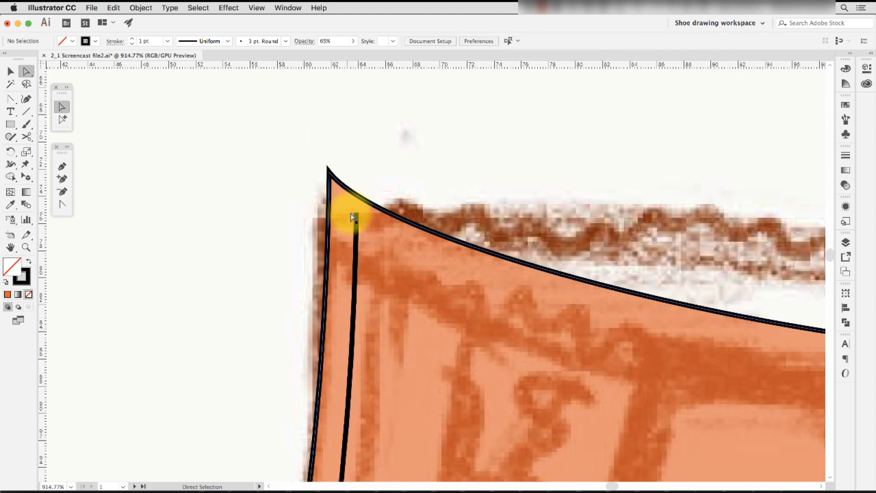
pyautogui.moveTo(352, 216); pyautogui.dragTo(353, 179)
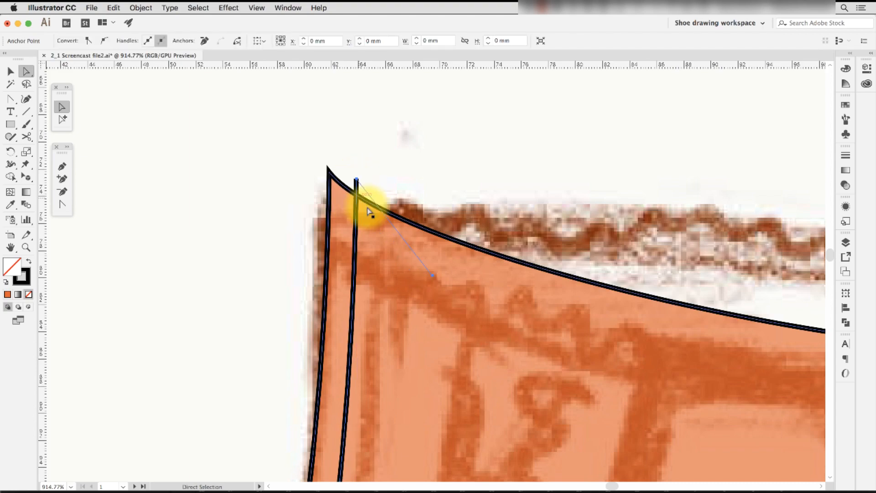
pyautogui.moveTo(377, 351); pyautogui.dragTo(452, 211)
pyautogui.moveTo(409, 311); pyautogui.dragTo(521, 149)
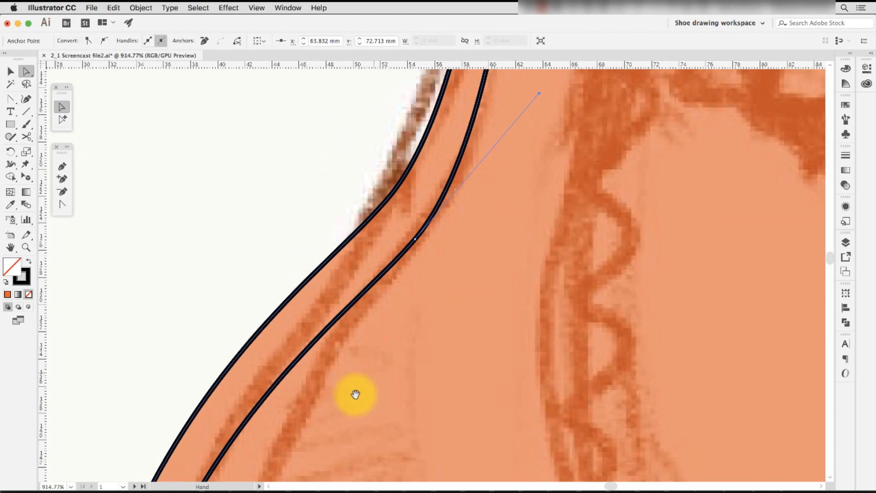
pyautogui.moveTo(356, 395); pyautogui.dragTo(565, 97)
pyautogui.moveTo(413, 375); pyautogui.dragTo(465, 75)
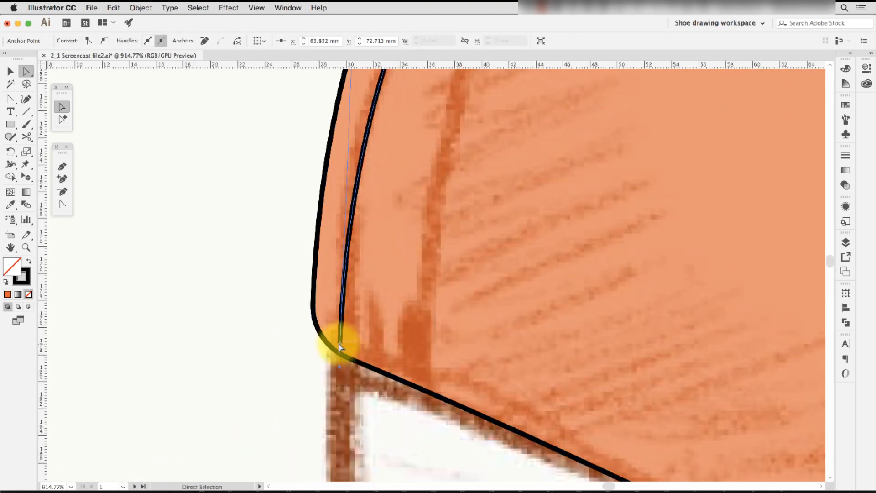
pyautogui.moveTo(339, 346); pyautogui.dragTo(340, 363)
pyautogui.press('super+minus')
pyautogui.press('super+minus')
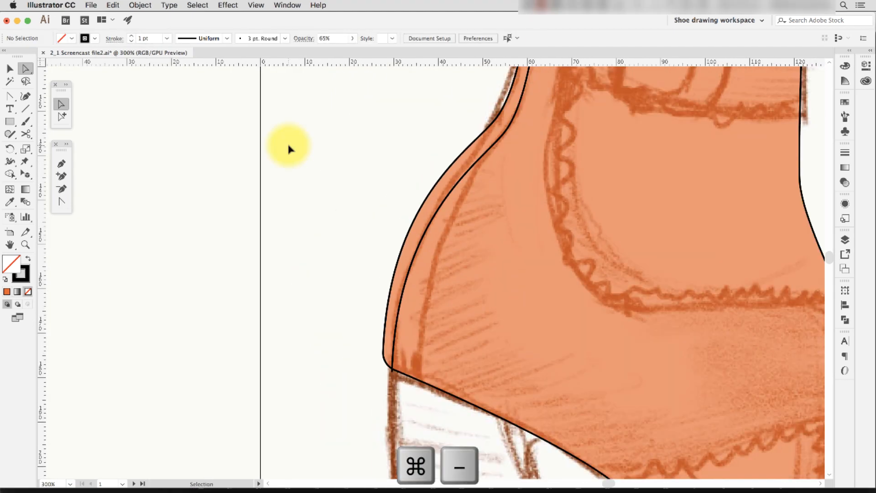
# Duplicate the copied back line and nudge the duplicate inward to X 53.686 mm, Y 128.701 mm.
pyautogui.moveTo(386, 181); pyautogui.dragTo(340, 191)
pyautogui.press('v')
pyautogui.click(391, 240)
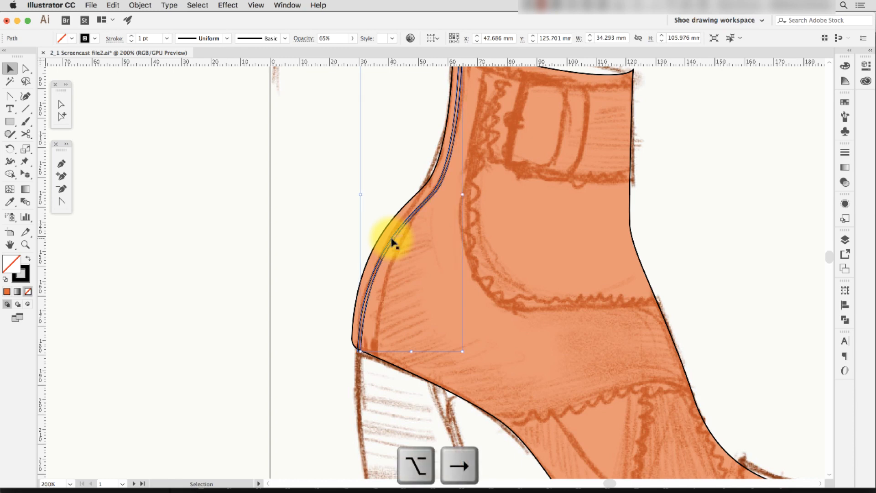
pyautogui.hotkey('alt', 'Right')
pyautogui.press('Left')
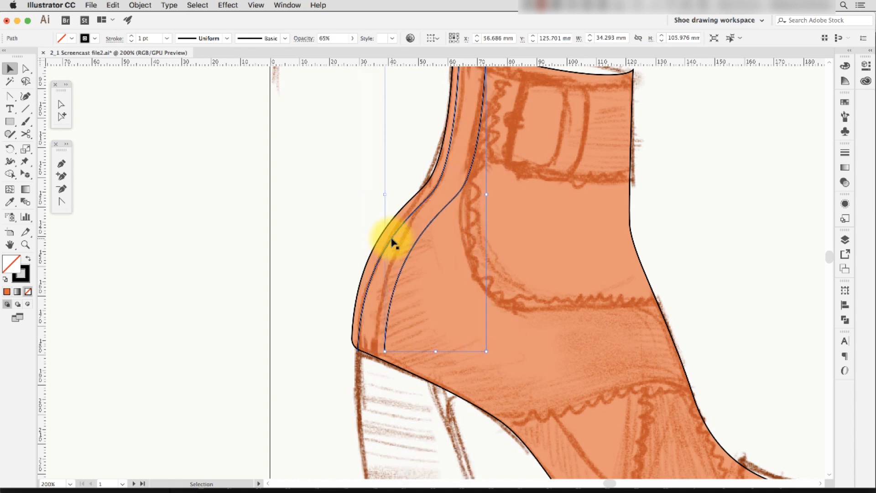
pyautogui.press('Left')
pyautogui.press('Down')
pyautogui.press('Down')
pyautogui.press('Left')
pyautogui.press('Down')
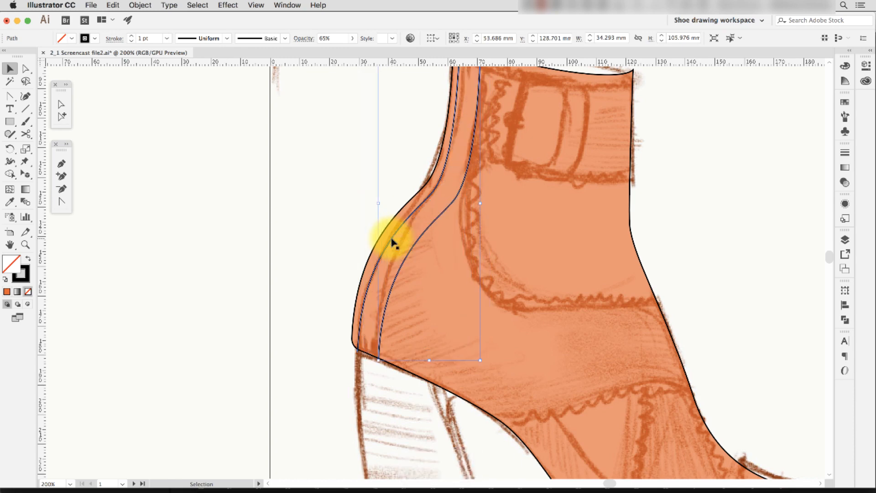
# Move the duplicate line's bottom anchor past the boot's front edge to X 133.511 mm, Y 163.112 mm, and flatten its curve with the handle.
pyautogui.scroll(5, 456, 251)
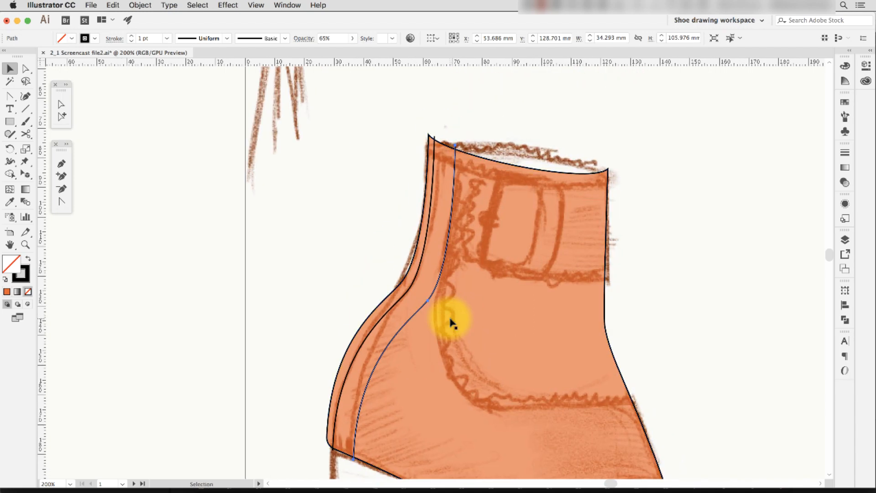
pyautogui.click(631, 276)
pyautogui.press('a')
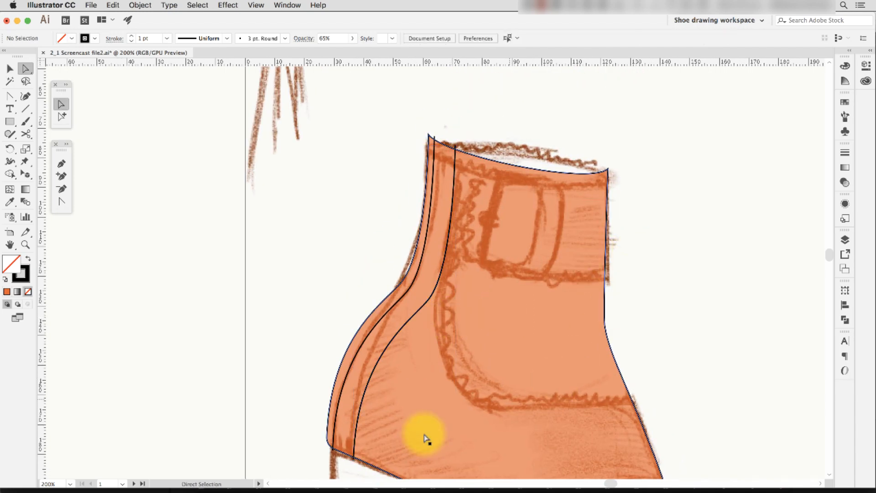
pyautogui.moveTo(360, 466); pyautogui.dragTo(641, 407)
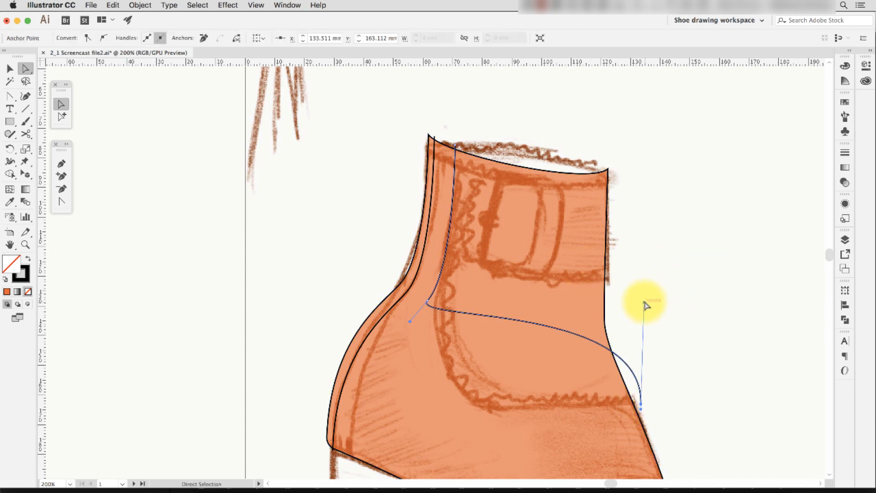
pyautogui.moveTo(646, 305); pyautogui.dragTo(572, 372)
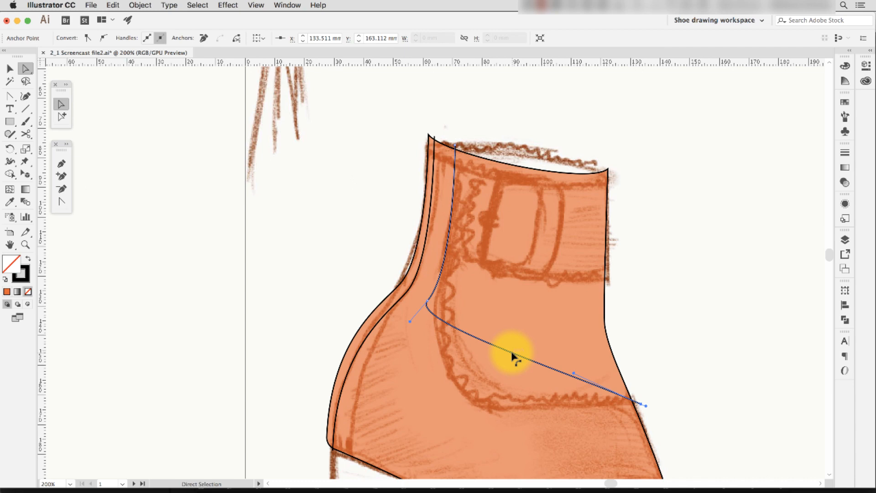
# Add an anchor point midway along the lower segment, move it to X 80.608 mm, Y 163.818 mm, and shape the curve along the sketched ankle cut-out.
pyautogui.click(61, 177)
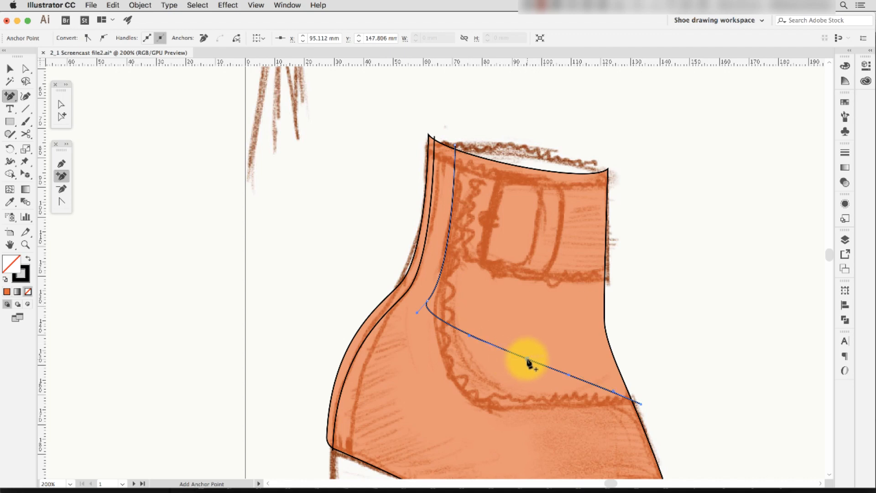
pyautogui.press('a')
pyautogui.moveTo(526, 363); pyautogui.dragTo(485, 411)
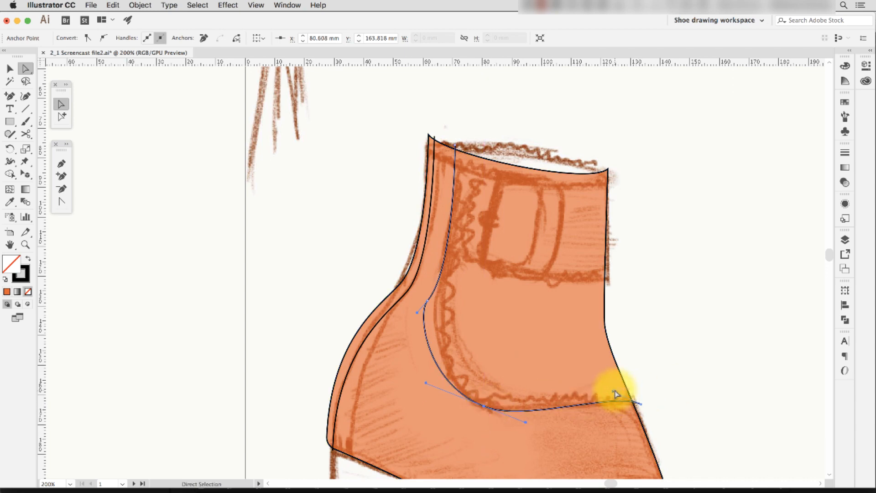
pyautogui.moveTo(614, 392); pyautogui.dragTo(586, 382)
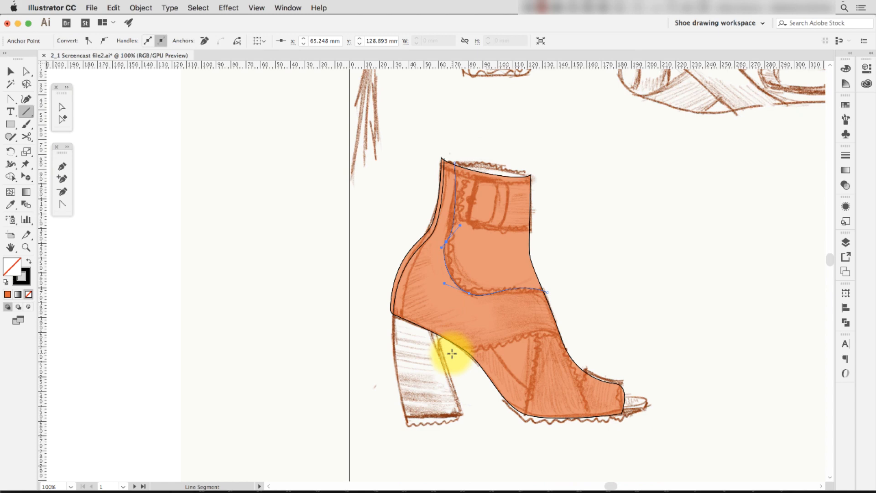
# Draw four straight line segments across the forefoot over the sketched strap edges, with their ends crossing the boot outline.
pyautogui.moveTo(451, 353); pyautogui.dragTo(572, 327)
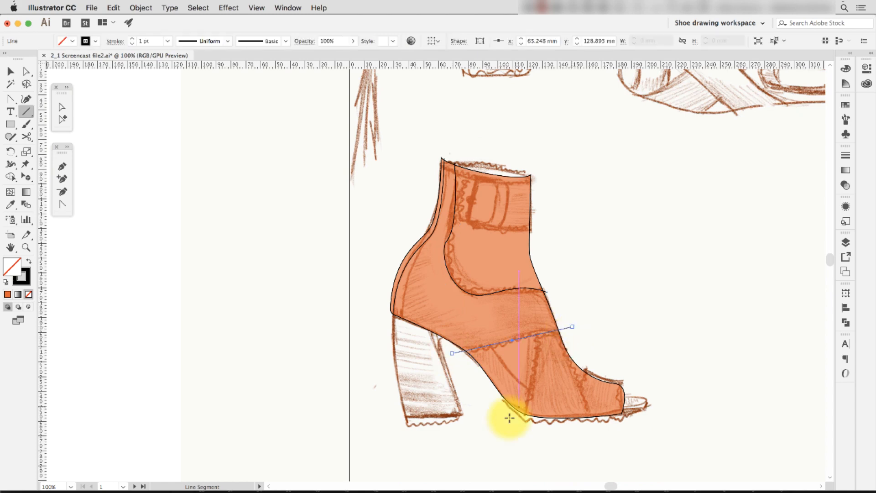
pyautogui.moveTo(521, 429); pyautogui.dragTo(548, 264)
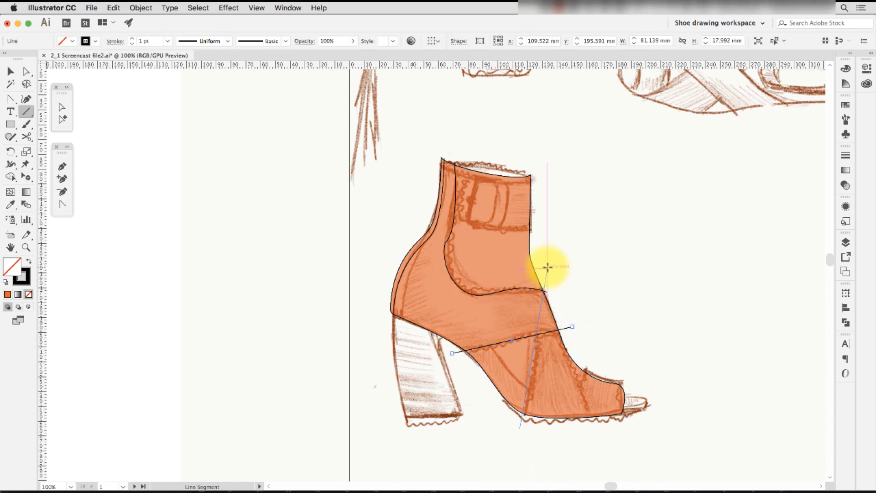
pyautogui.moveTo(602, 439)
pyautogui.mouseDown()
pyautogui.moveTo(559, 307)
pyautogui.moveTo(555, 315)
pyautogui.mouseUp()
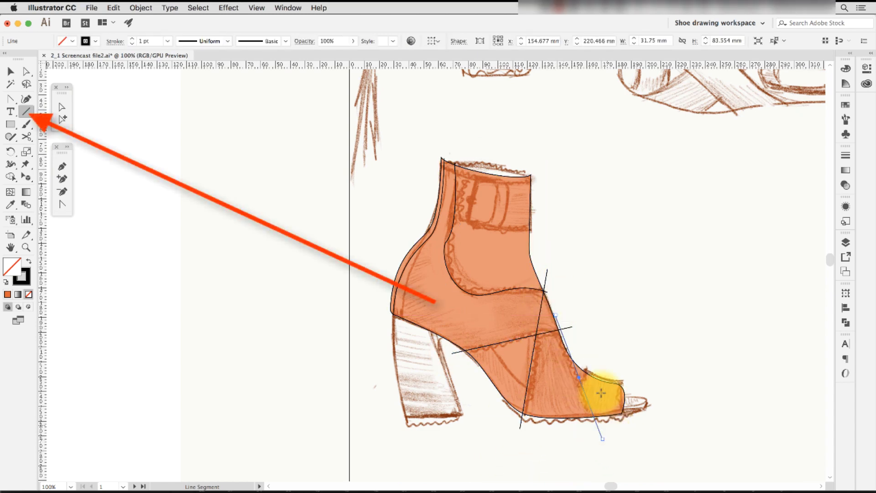
pyautogui.moveTo(591, 350); pyautogui.dragTo(573, 434)
pyautogui.press('v')
pyautogui.click(637, 294)
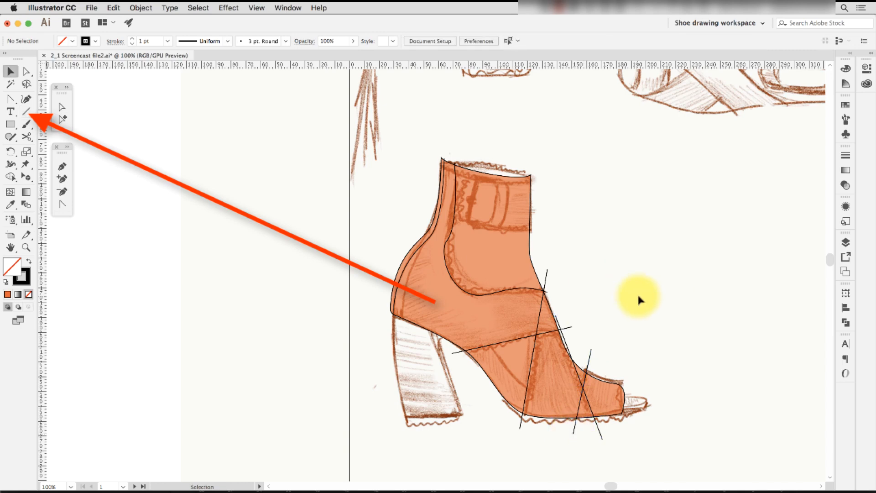
# Bend the long, shallow forefoot line into a gentle S-curve and adjust its end anchors to follow the sketched scalloped edge.
pyautogui.press('z')
pyautogui.moveTo(367, 141); pyautogui.dragTo(599, 381)
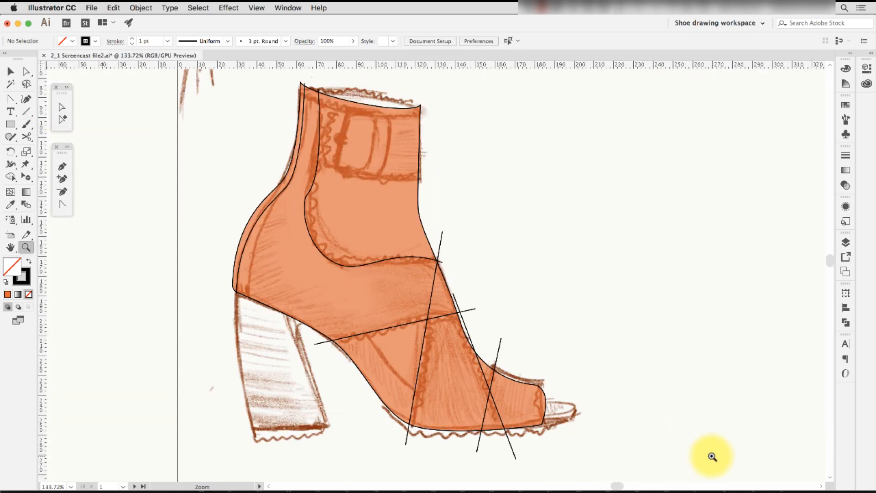
pyautogui.hotkey('shift', 'c')
pyautogui.moveTo(407, 324); pyautogui.dragTo(408, 314)
pyautogui.press('a')
pyautogui.moveTo(314, 344); pyautogui.dragTo(331, 348)
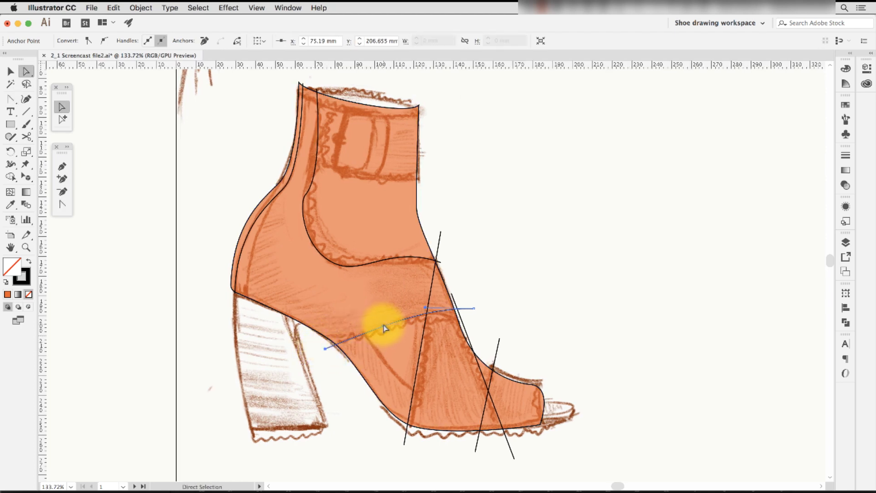
pyautogui.moveTo(383, 326); pyautogui.dragTo(383, 340)
pyautogui.moveTo(425, 308); pyautogui.dragTo(423, 298)
pyautogui.moveTo(468, 316); pyautogui.dragTo(469, 313)
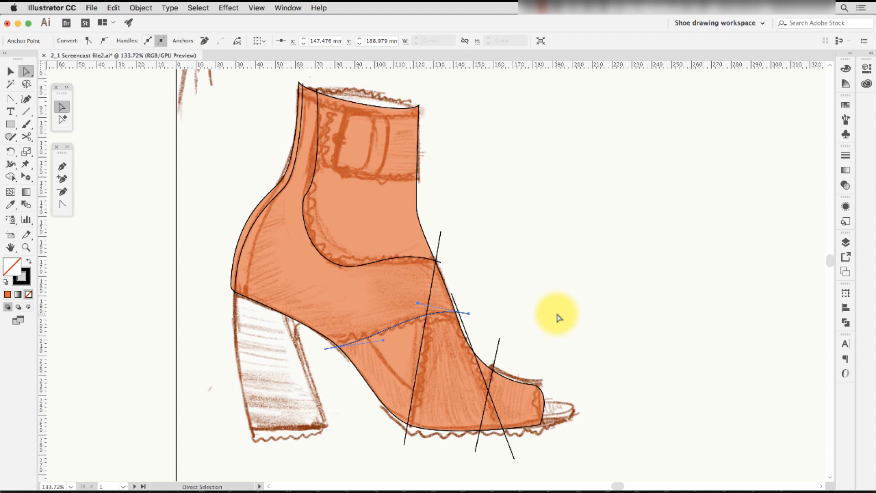
# Curve the steep line rising from the sole to the instep with the Anchor Point tool and shift its bottom end slightly forward.
pyautogui.hotkey('shift', 'c')
pyautogui.click(420, 356)
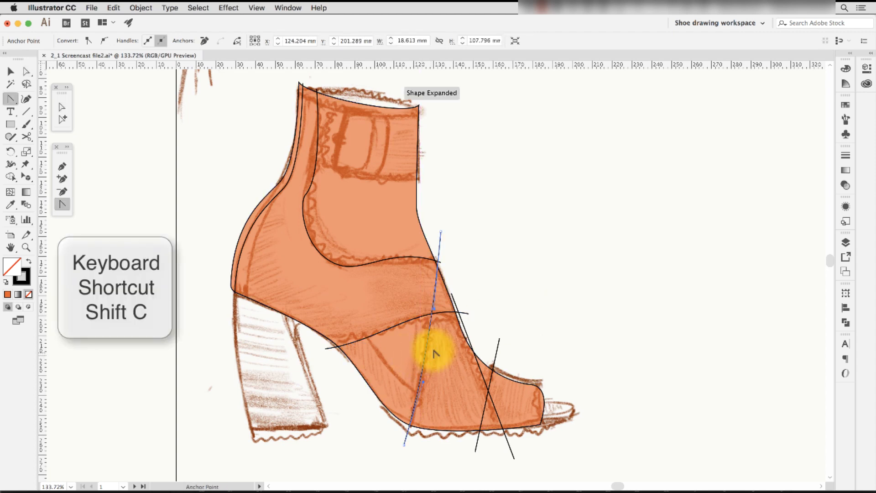
pyautogui.press('a')
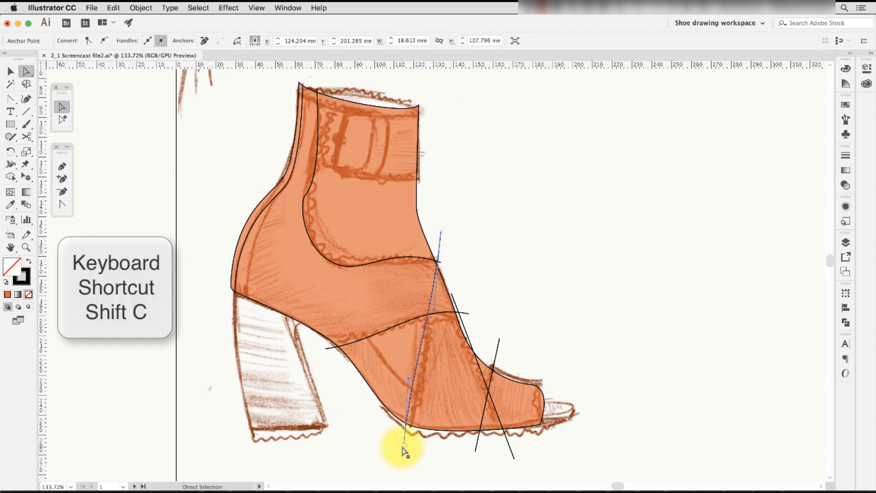
pyautogui.moveTo(404, 445); pyautogui.dragTo(409, 445)
pyautogui.moveTo(435, 309); pyautogui.dragTo(438, 319)
# Refine the anchors and handles of the ankle cut-out curve and the shallow forefoot curve to match the sketch.
pyautogui.click(391, 264)
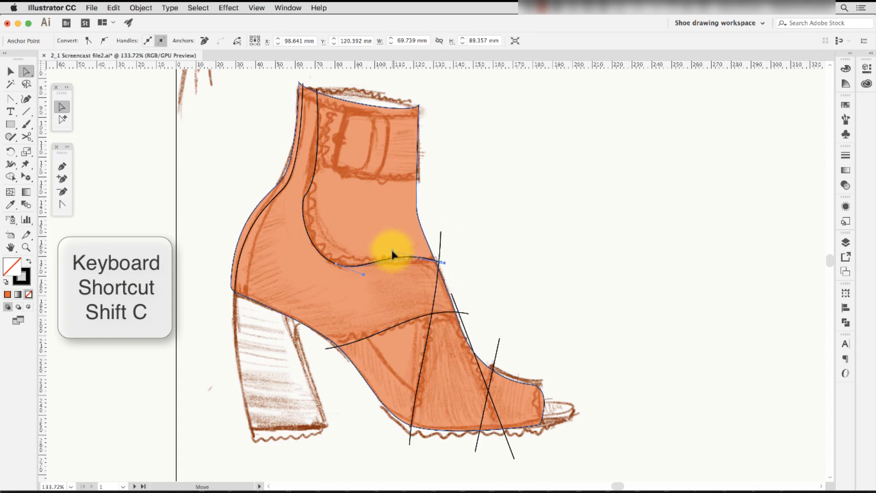
pyautogui.click(461, 267)
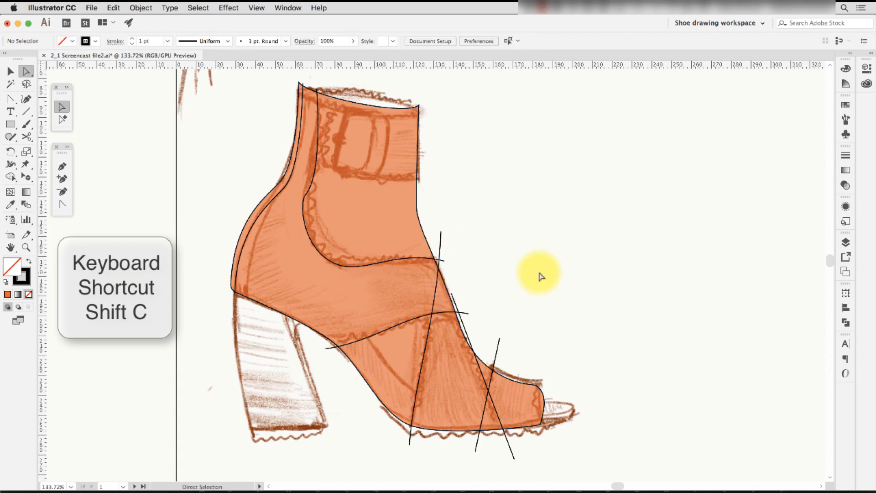
pyautogui.click(306, 197)
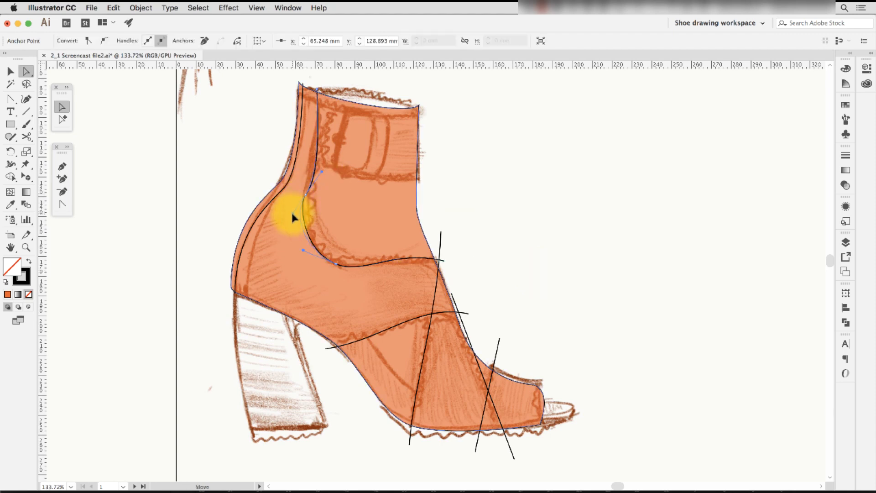
pyautogui.click(337, 263)
pyautogui.moveTo(340, 264); pyautogui.dragTo(341, 261)
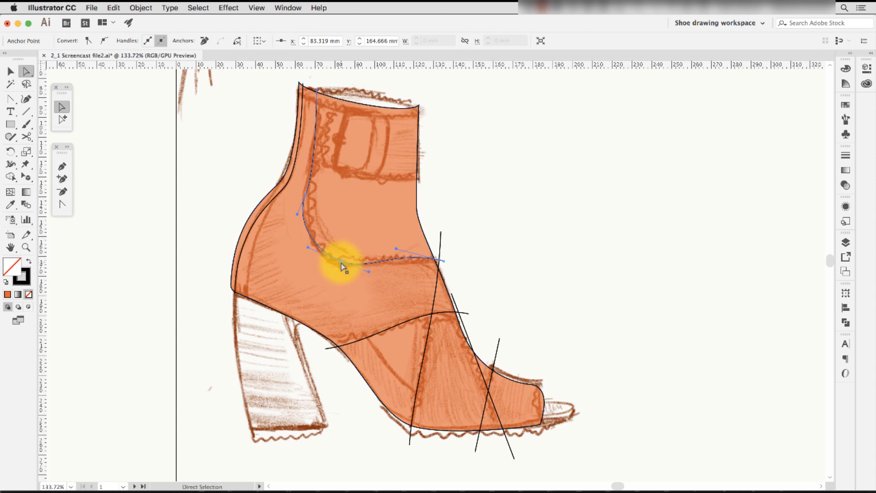
pyautogui.moveTo(396, 249); pyautogui.dragTo(398, 247)
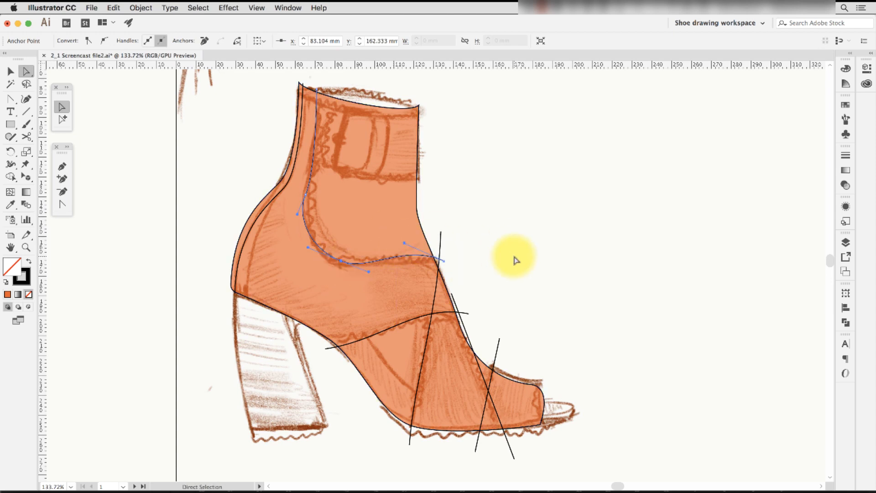
pyautogui.click(419, 301)
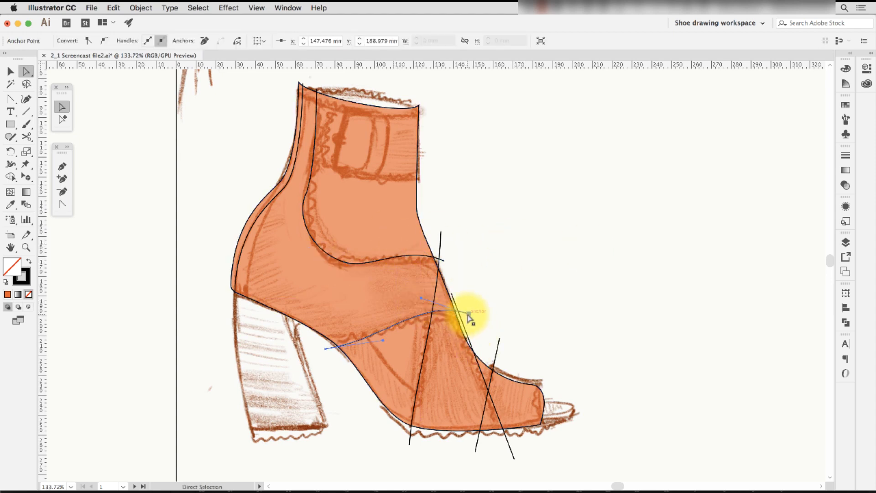
pyautogui.click(508, 316)
# Curve the line running from the instep to the sole near the toe and move its bottom end to X 164.624 mm, Y 252.295 mm.
pyautogui.hotkey('shift', 'c')
pyautogui.moveTo(477, 361); pyautogui.dragTo(456, 338)
pyautogui.press('a')
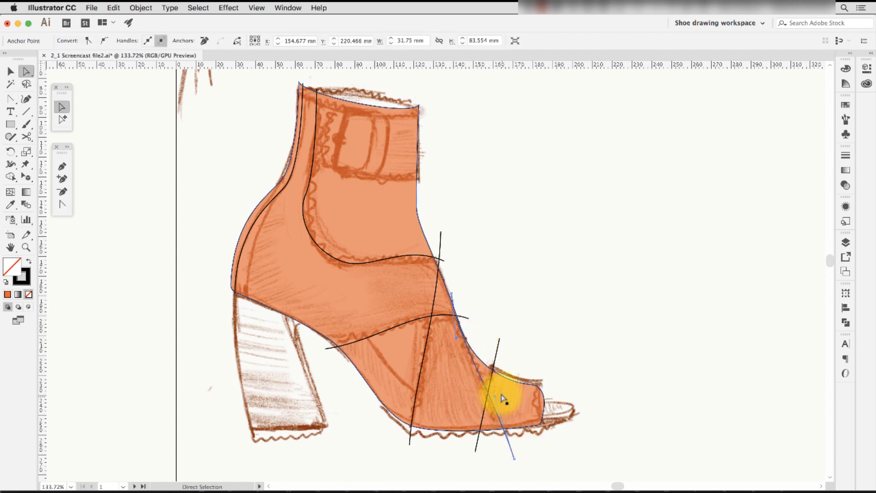
pyautogui.moveTo(495, 396); pyautogui.dragTo(505, 396)
pyautogui.moveTo(515, 459); pyautogui.dragTo(502, 440)
# Curve the short toe line, setting its top end at X 157.918 mm, Y 211.931 mm and its bottom end at X 147.476 mm, Y 257.044 mm.
pyautogui.hotkey('shift', 'c')
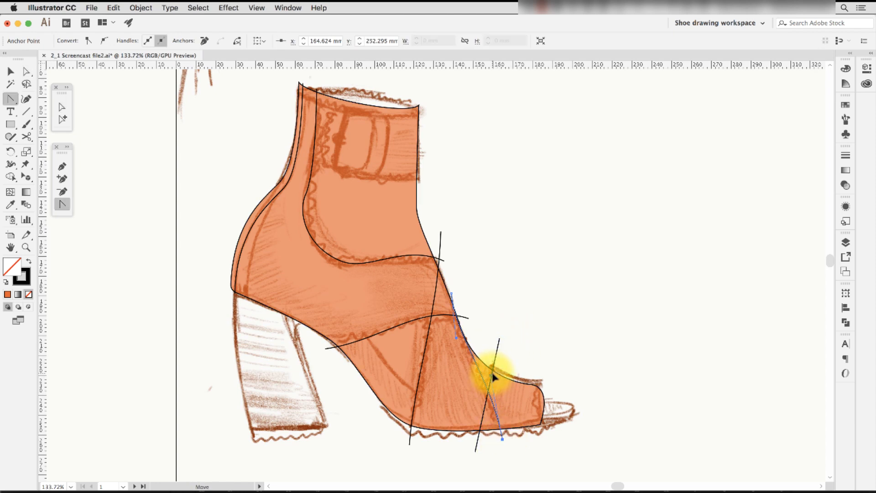
pyautogui.click(494, 360)
pyautogui.press('a')
pyautogui.moveTo(499, 359); pyautogui.dragTo(514, 351)
pyautogui.click(476, 451)
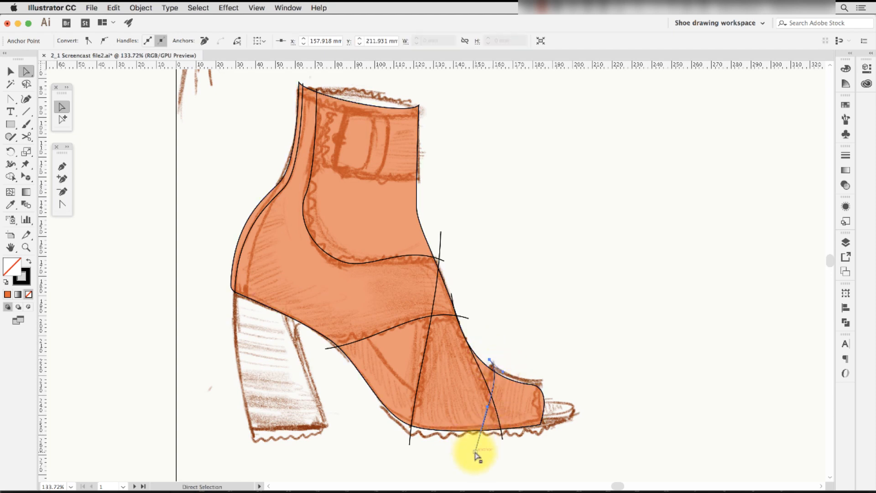
pyautogui.moveTo(472, 453); pyautogui.dragTo(468, 448)
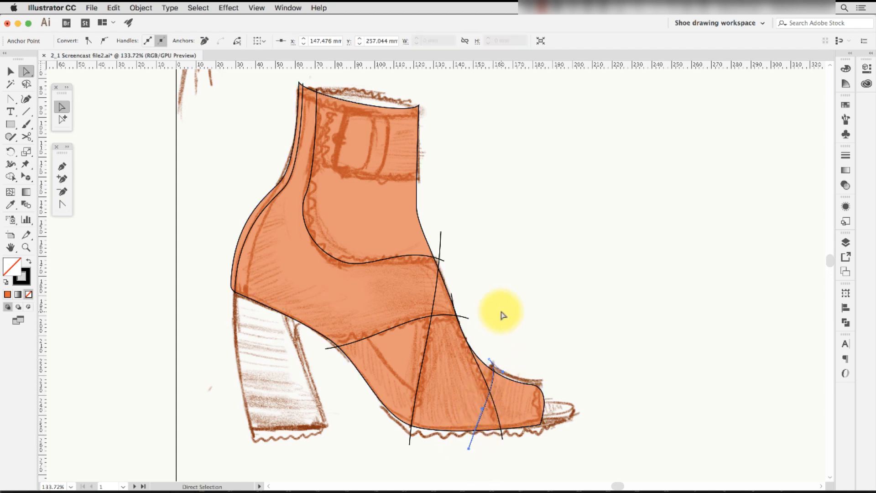
pyautogui.click(591, 350)
# Copy only the top edge segment of the boot outline, paste it in front, and set the copy's fill to none.
pyautogui.press('super+minus')
pyautogui.scroll(3, 587, 304)
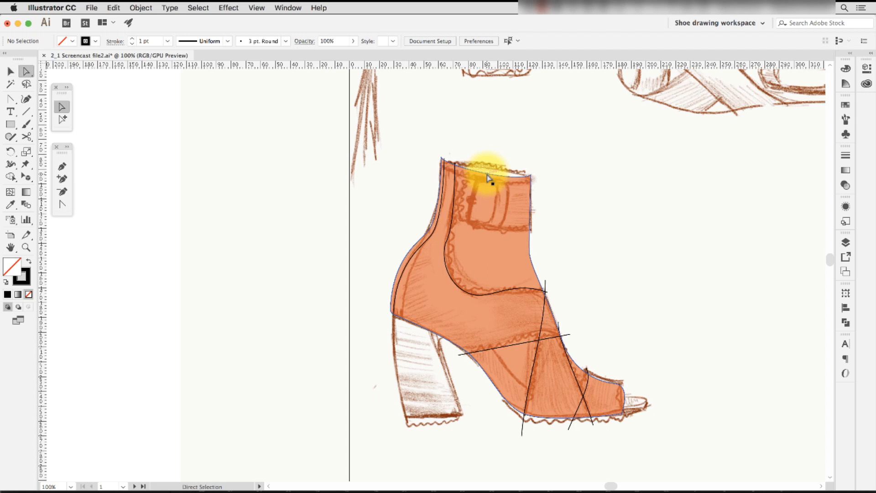
pyautogui.click(486, 175)
pyautogui.press('super+c')
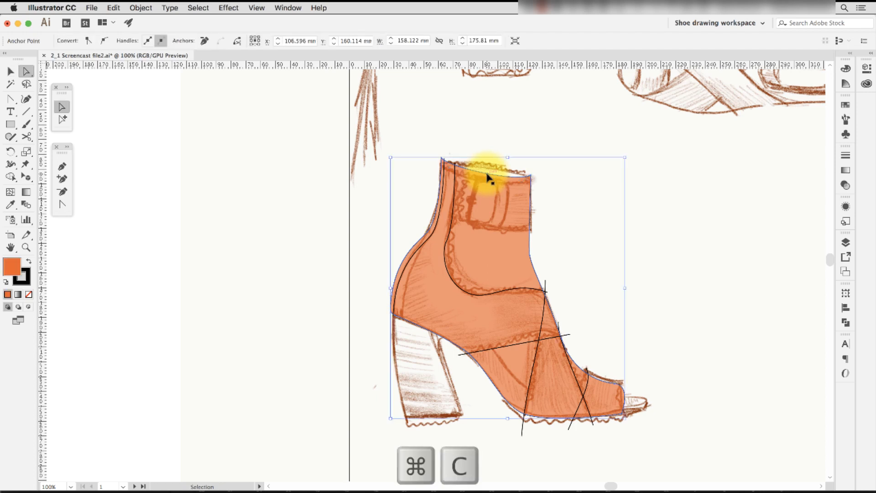
pyautogui.press('super+f')
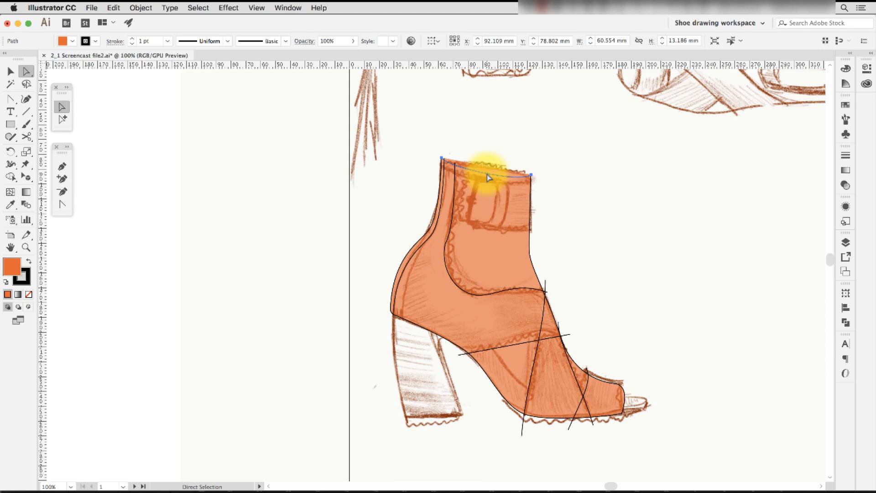
pyautogui.press('/')
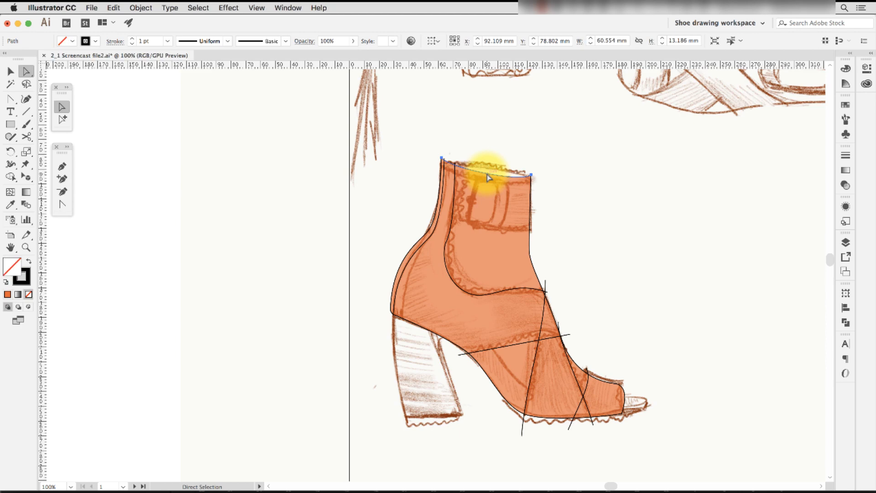
pyautogui.press('super+z')
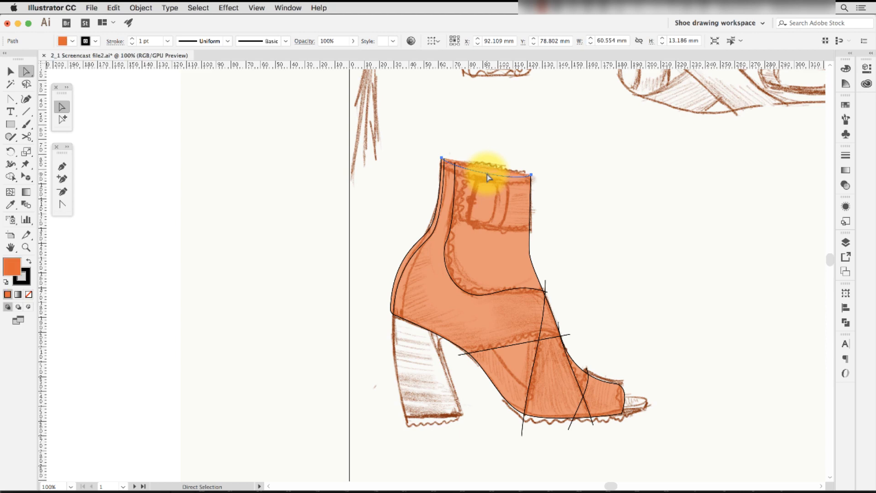
pyautogui.press('/')
pyautogui.press('v')
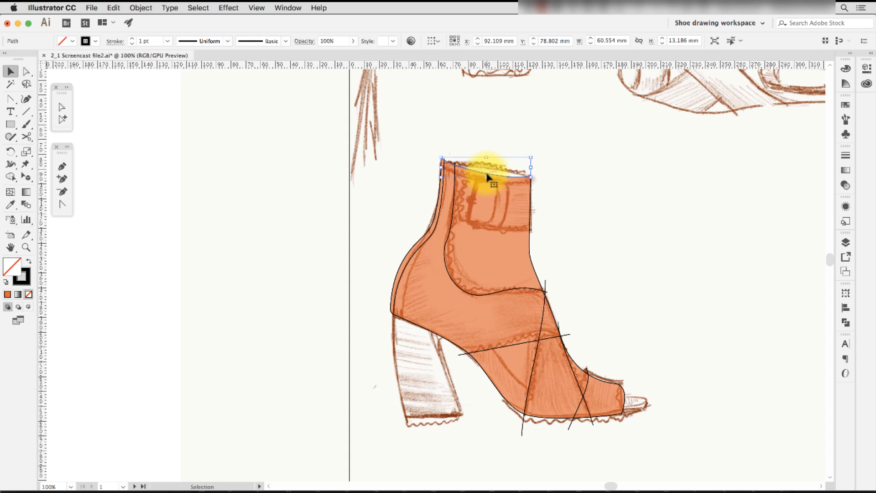
# Place the copied top edge along the ankle strap's lower edge and duplicate the boot outline with its heel and ankle lines beside the original.
pyautogui.click(551, 190)
pyautogui.click(503, 179)
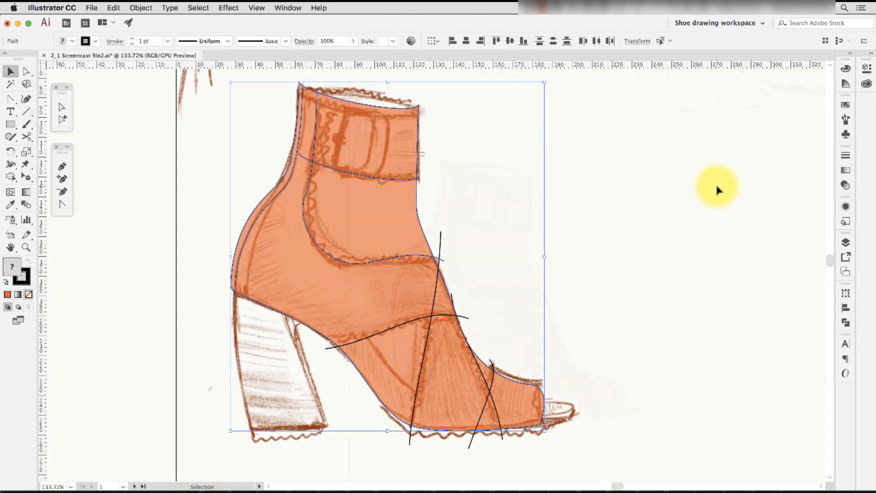
pyautogui.hotkey('alt', 'Left')
pyautogui.hotkey('alt', 'Left')
pyautogui.hotkey('alt', 'Left')
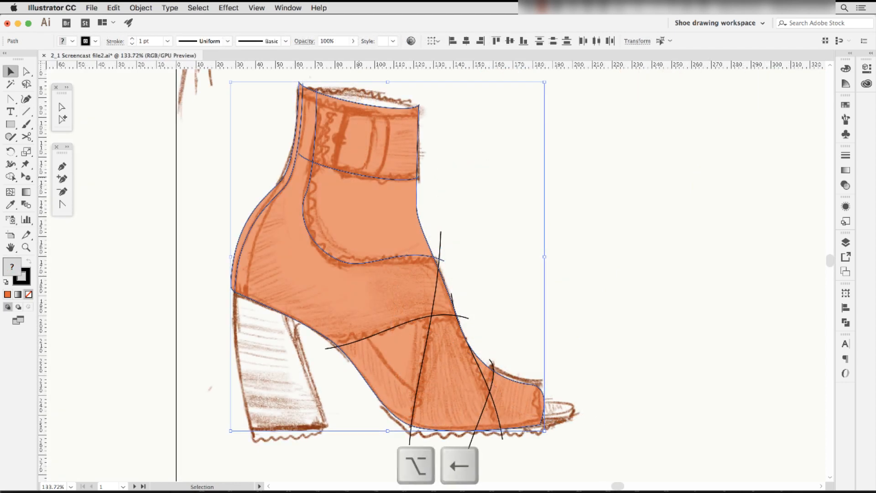
pyautogui.hotkey('alt', 'Left')
pyautogui.hotkey('alt', 'Left')
pyautogui.hotkey('alt', 'Left')
pyautogui.hotkey('alt', 'Left')
pyautogui.hotkey('alt', 'Left')
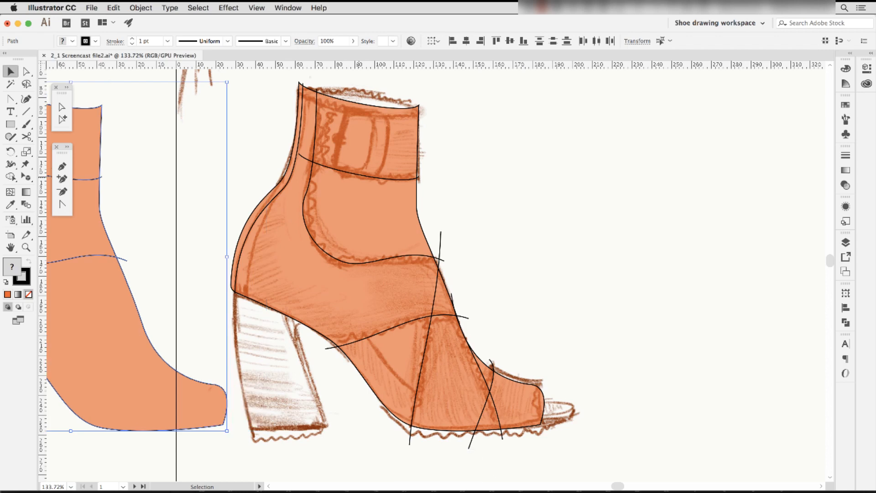
# On the duplicated boot, bow the top edge upward and extend the tops of the two vertical ankle lines past it.
pyautogui.scroll(1, 359, 177)
pyautogui.moveTo(109, 218); pyautogui.dragTo(384, 226)
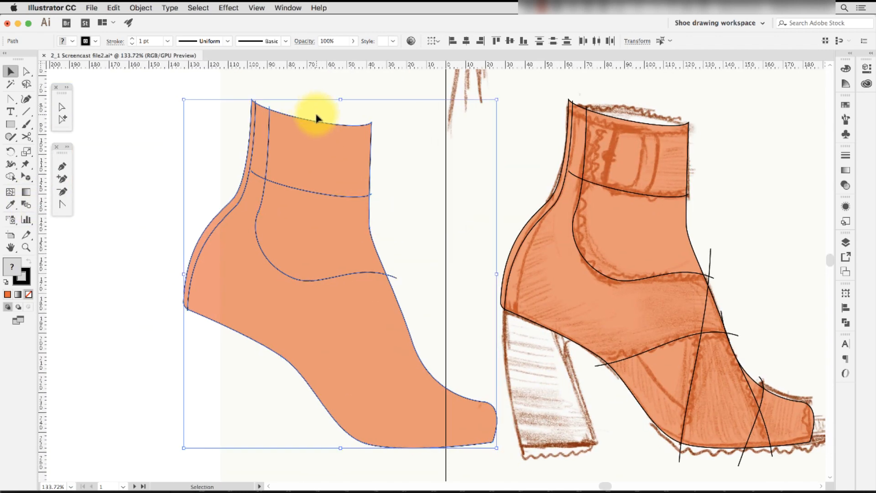
pyautogui.press('a')
pyautogui.press('super+shift+a')
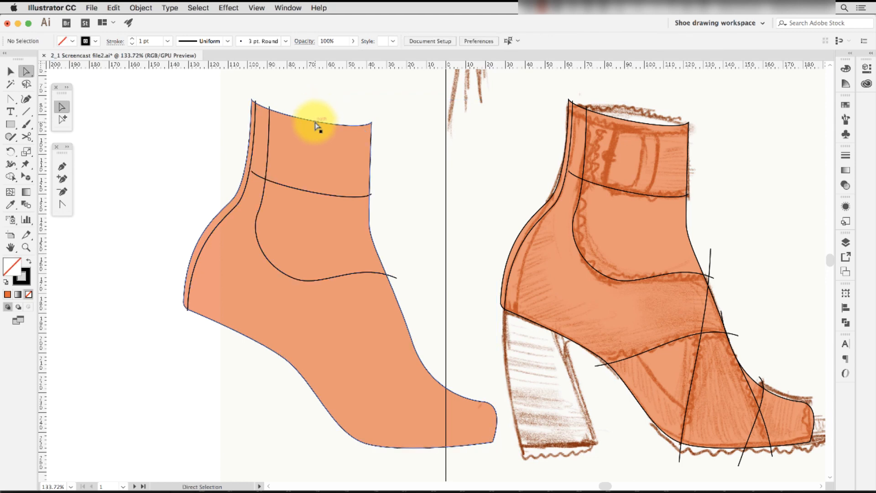
pyautogui.click(316, 125)
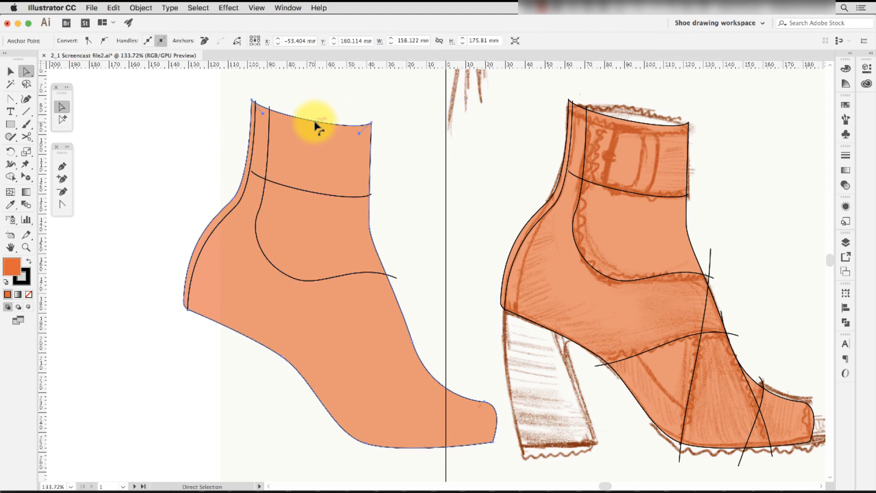
pyautogui.hotkey('shift', 'c')
pyautogui.moveTo(315, 122); pyautogui.dragTo(371, 112)
pyautogui.press('a')
pyautogui.moveTo(267, 99); pyautogui.dragTo(307, 133)
pyautogui.click(255, 101)
# Reverse the duplicate's strap line to bow upward, moving its heel-side end outside the outline at X -102.968 mm, Y 106.08 mm.
pyautogui.press('z')
pyautogui.press('a')
pyautogui.moveTo(389, 199); pyautogui.dragTo(397, 137)
pyautogui.press('v')
pyautogui.press('super+minus')
pyautogui.press('super+minus')
pyautogui.press('super+minus')
pyautogui.press('super+minus')
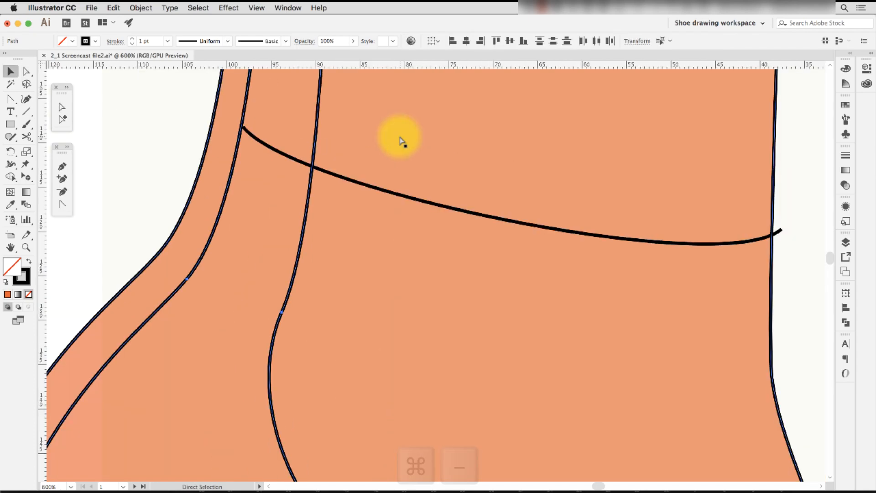
pyautogui.scroll(3, 411, 183)
pyautogui.press('a')
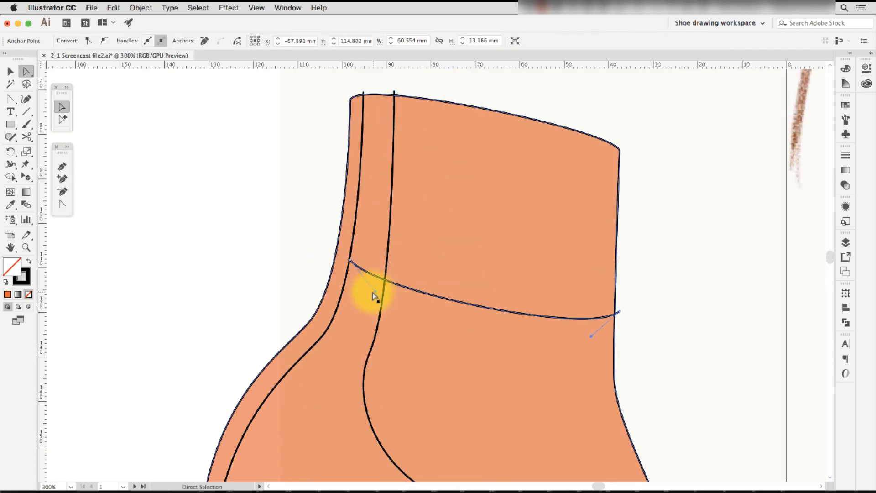
pyautogui.click(350, 262)
pyautogui.moveTo(350, 260); pyautogui.dragTo(329, 250)
pyautogui.moveTo(591, 336); pyautogui.dragTo(611, 268)
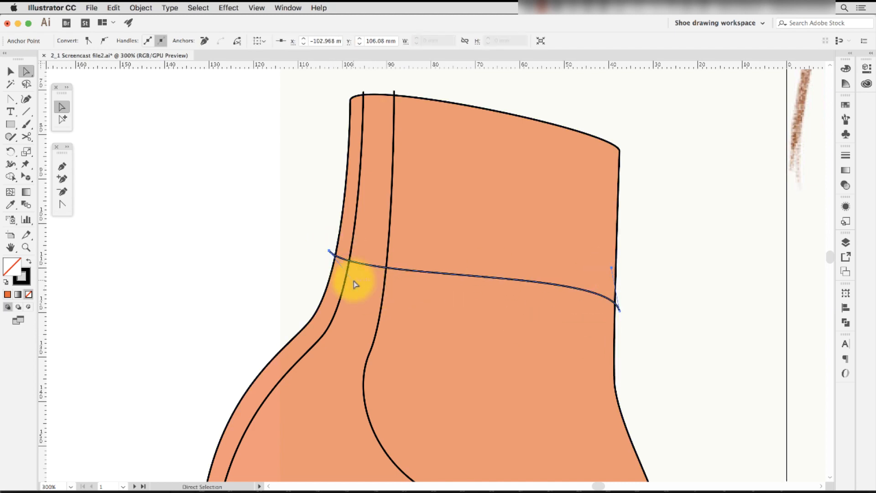
pyautogui.moveTo(355, 281); pyautogui.dragTo(355, 240)
pyautogui.click(632, 254)
# Set the fill opacity of both boot outlines to 100%.
pyautogui.press('super+minus')
pyautogui.press('super+minus')
pyautogui.press('super+minus')
pyautogui.press('super+minus')
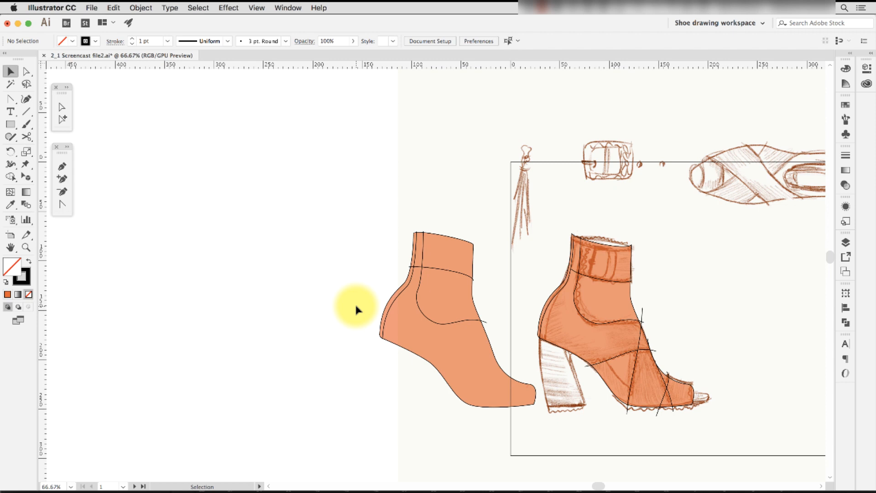
pyautogui.click(425, 325)
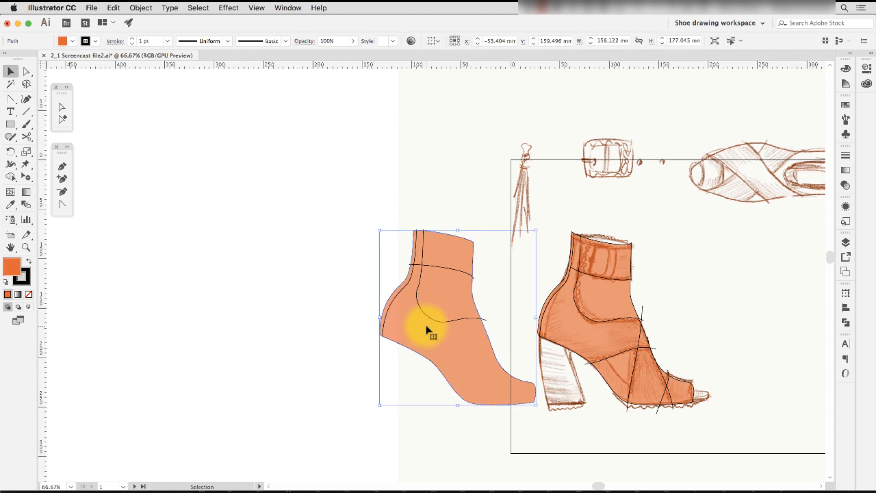
pyautogui.keyDown('shift'); pyautogui.click(606, 294); pyautogui.keyUp('shift')
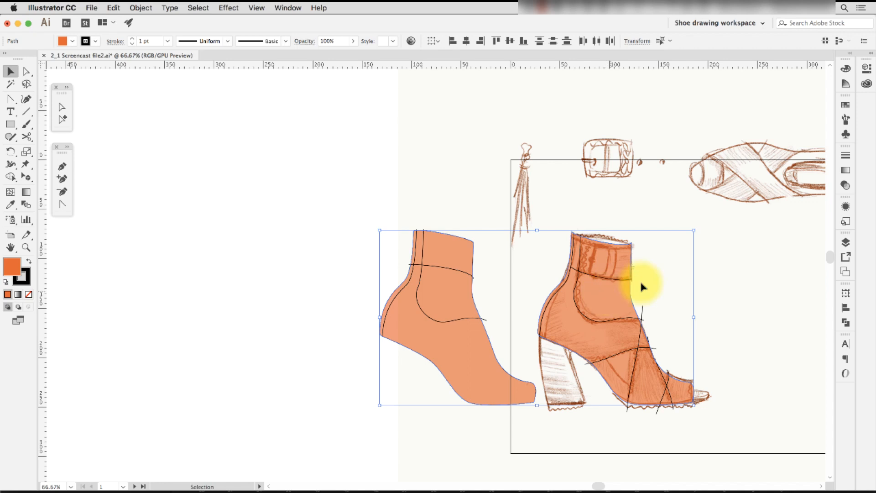
pyautogui.click(844, 206)
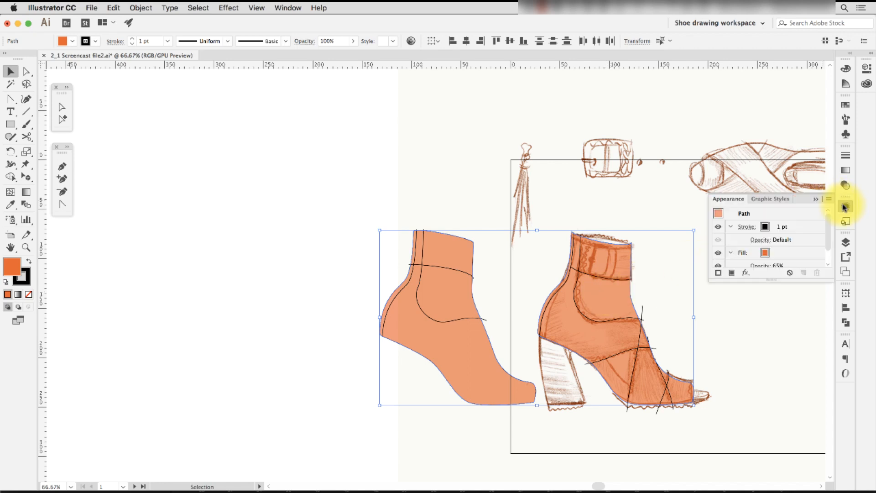
pyautogui.click(794, 255)
pyautogui.scroll(-1, 793, 264)
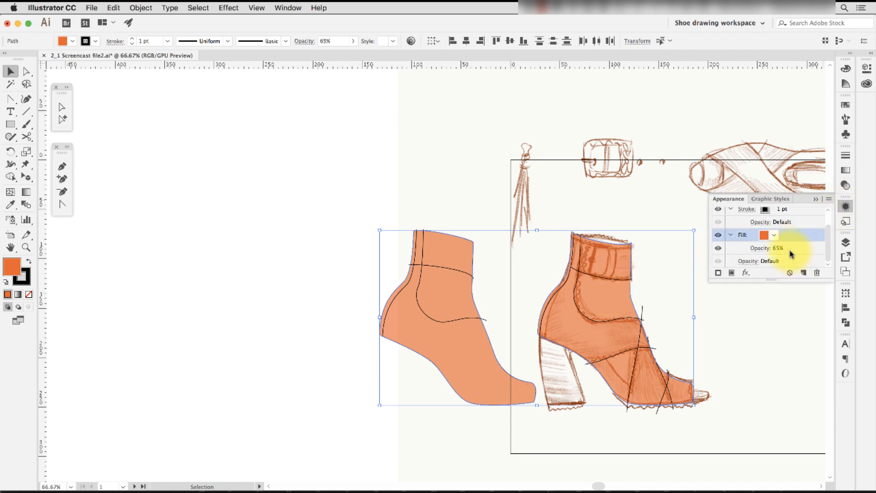
pyautogui.doubleClick(787, 249)
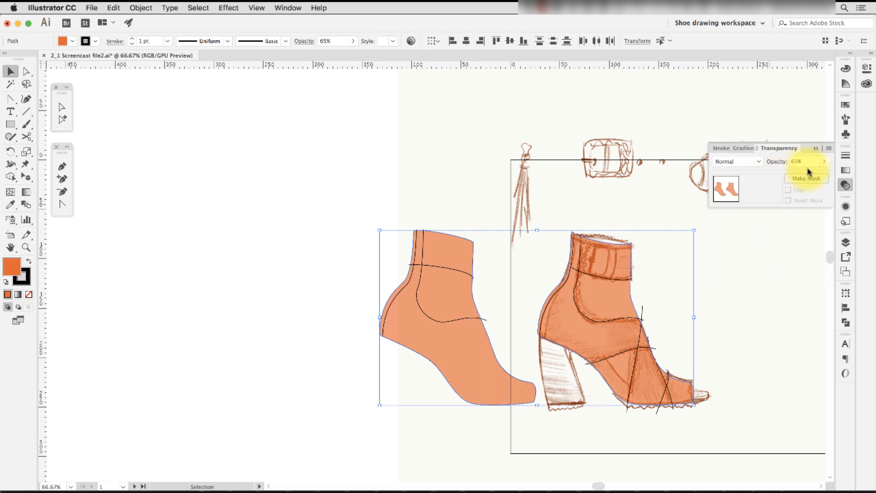
pyautogui.click(826, 163)
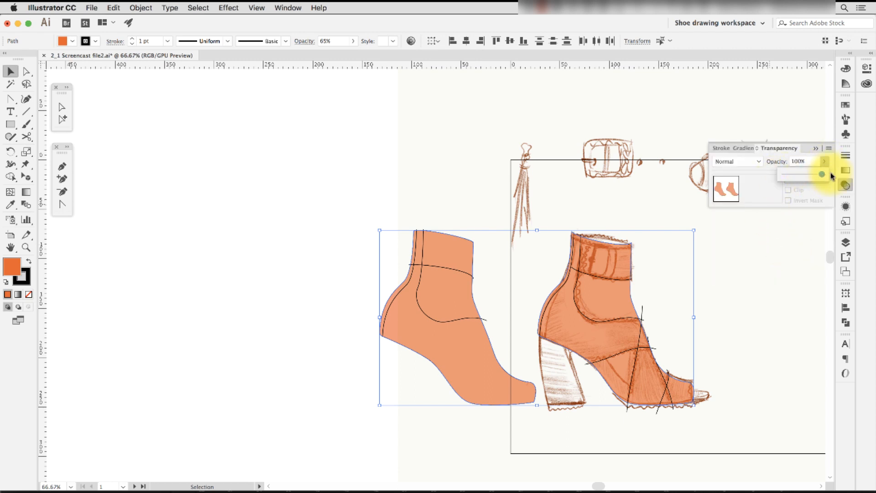
pyautogui.moveTo(831, 176); pyautogui.dragTo(832, 177)
pyautogui.click(777, 281)
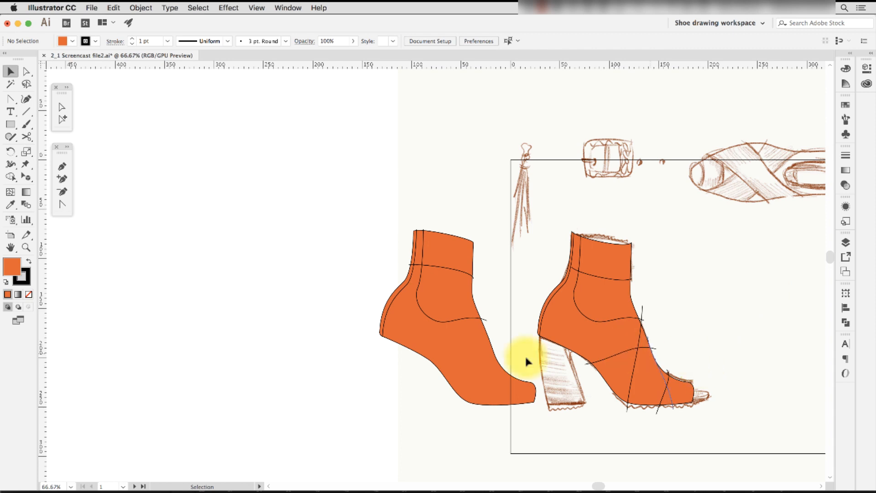
# Place a horizontal ruler guide at ground level along the underside of the traced boot's sole.
pyautogui.press('z')
pyautogui.moveTo(498, 289); pyautogui.dragTo(710, 452)
pyautogui.moveTo(487, 261); pyautogui.dragTo(528, 282)
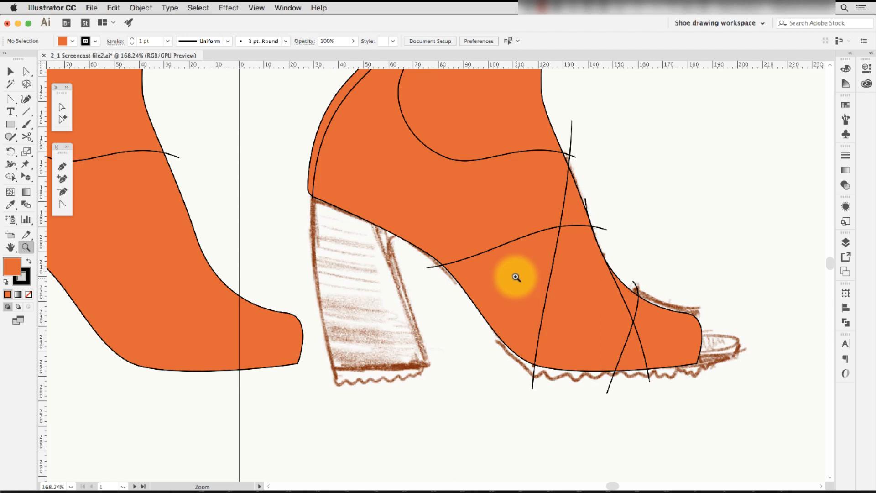
pyautogui.press('super')
pyautogui.moveTo(437, 68); pyautogui.dragTo(495, 369)
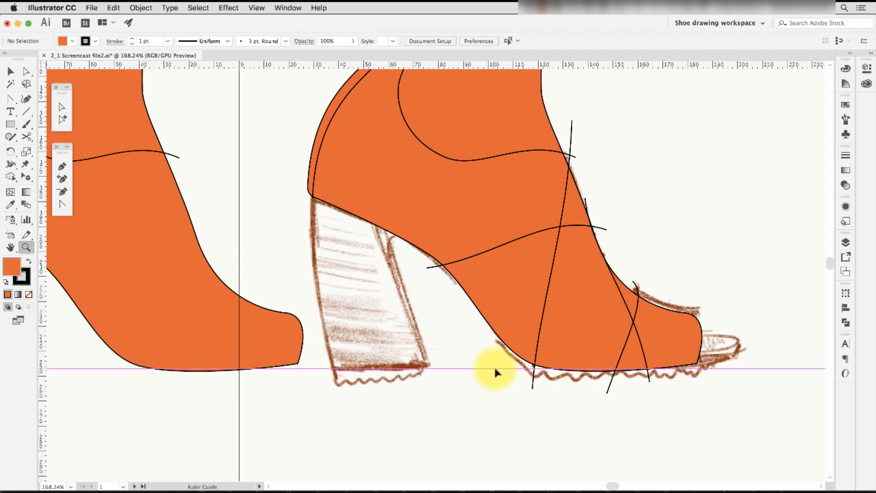
# Draw a closed four-sided heel over the sketched heel with the Pen tool and send it behind the boot.
pyautogui.press('p')
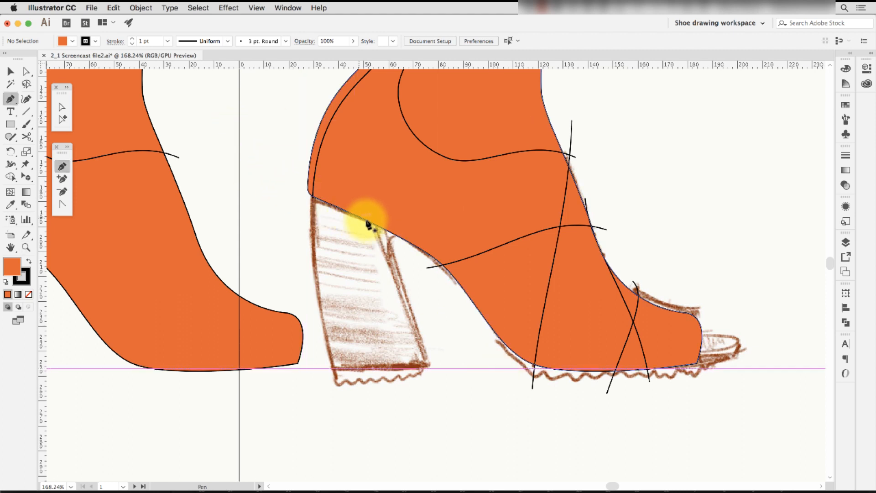
pyautogui.click(389, 225)
pyautogui.click(428, 362)
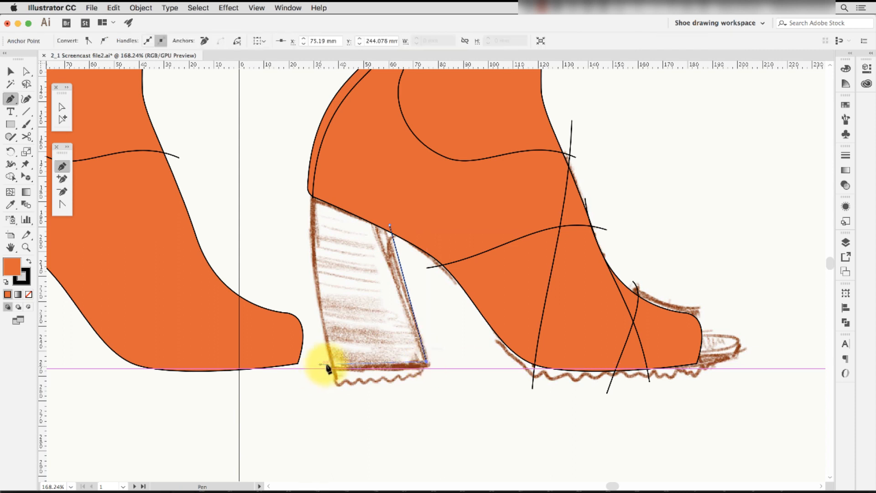
pyautogui.click(333, 364)
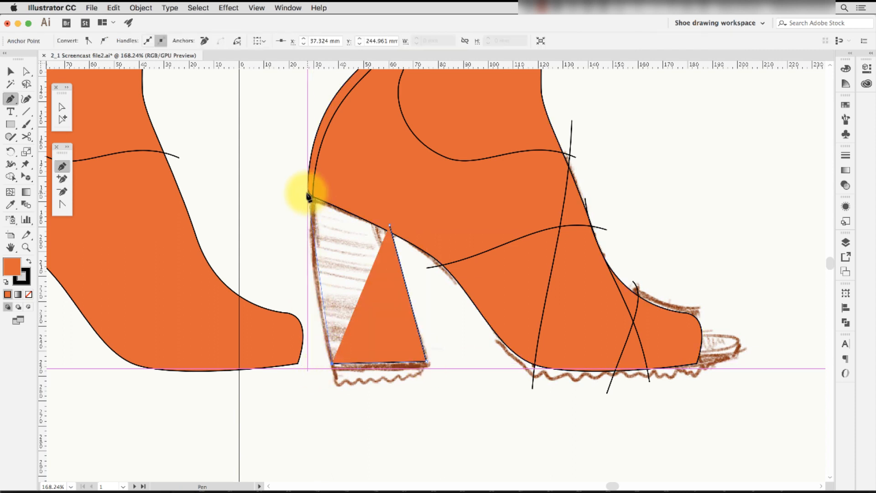
pyautogui.click(312, 193)
pyautogui.click(389, 227)
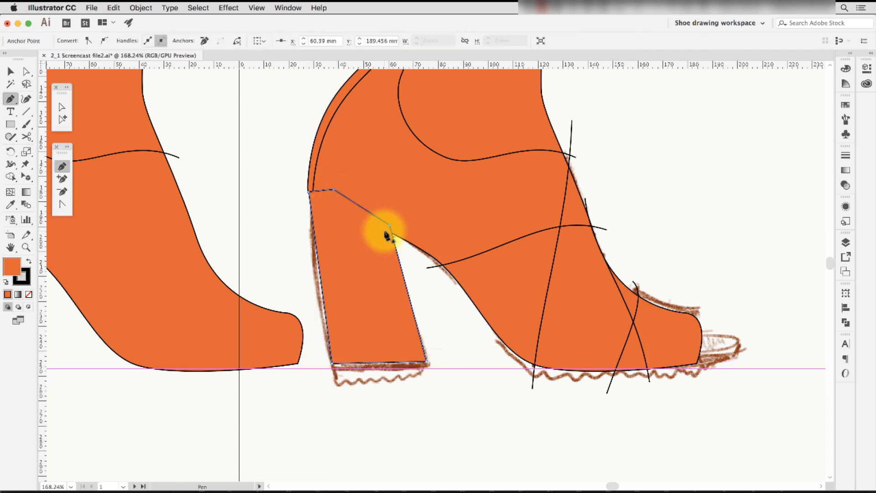
pyautogui.press('super+shift+bracketleft')
pyautogui.click(482, 425)
# Curve the heel's back and front edges to match the sketch and move its upper front corner to X 61.77 mm, Y 190.885 mm.
pyautogui.press('z')
pyautogui.moveTo(275, 155); pyautogui.dragTo(487, 395)
pyautogui.press('a')
pyautogui.click(326, 250)
pyautogui.moveTo(311, 133); pyautogui.dragTo(316, 136)
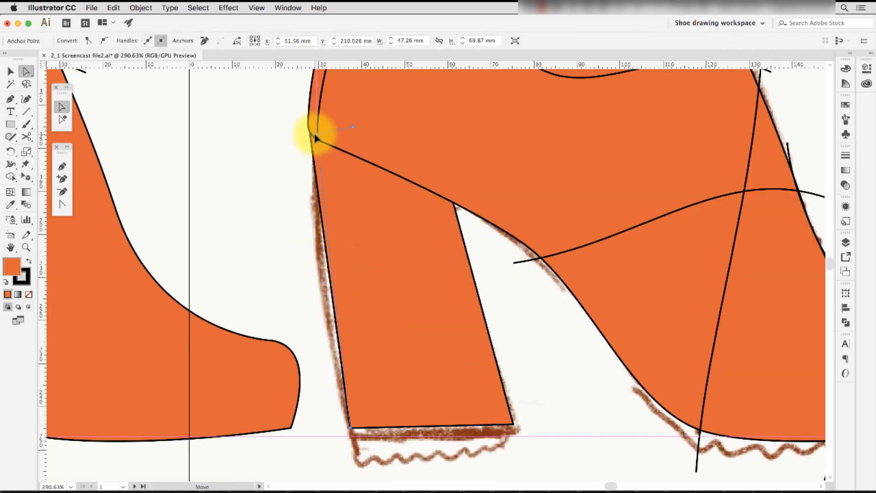
pyautogui.hotkey('shift', 'c')
pyautogui.moveTo(331, 274); pyautogui.dragTo(319, 273)
pyautogui.moveTo(476, 348); pyautogui.dragTo(456, 318)
pyautogui.moveTo(438, 194); pyautogui.dragTo(434, 169)
# Bow the heel's bottom edge downward to meet the horizontal guide.
pyautogui.press('a')
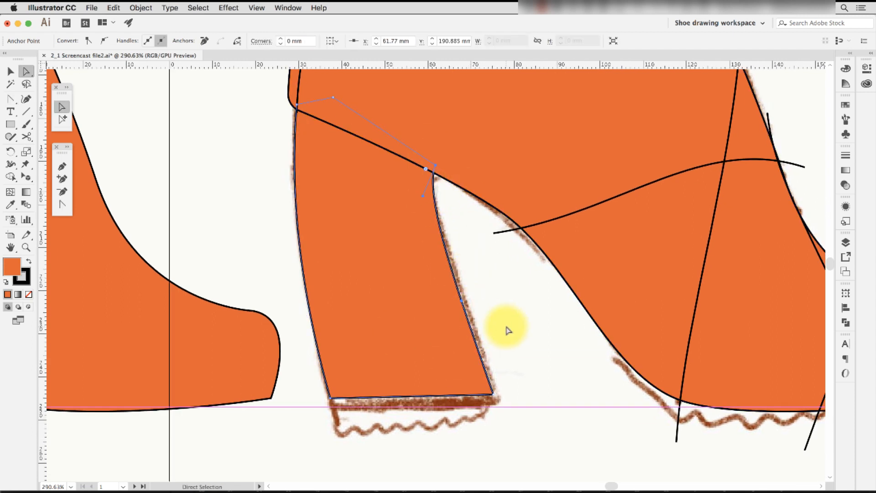
pyautogui.scroll(-2, 505, 329)
pyautogui.hotkey('shift', 'c')
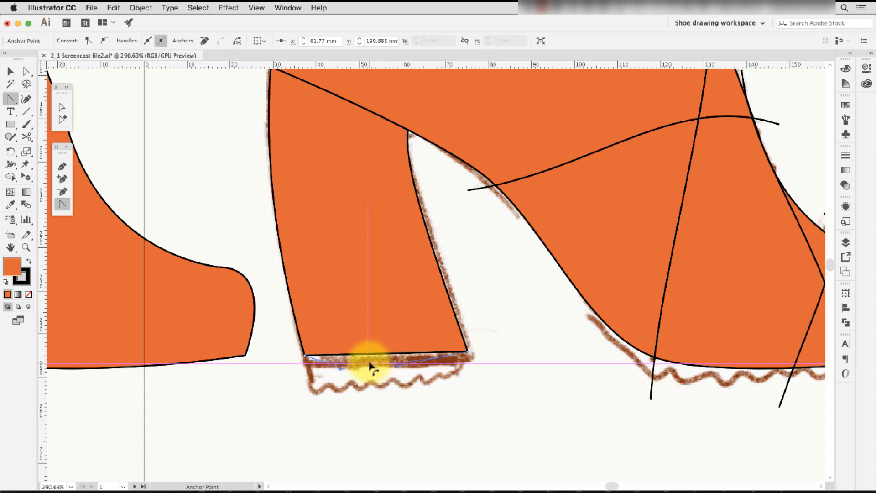
pyautogui.moveTo(364, 361); pyautogui.dragTo(313, 371)
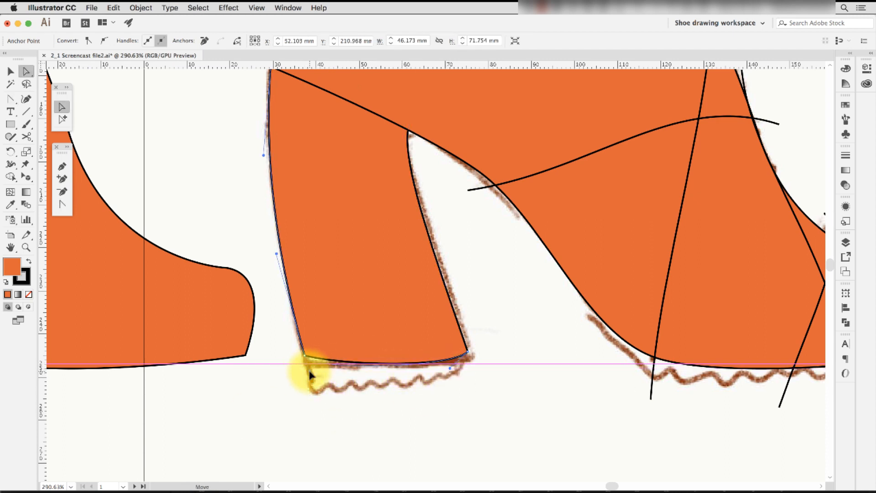
# Move the finished heel straight down, off the sketch and below the artboard.
pyautogui.press('v')
pyautogui.press('super+minus')
pyautogui.press('super+minus')
pyautogui.press('super+minus')
pyautogui.press('super+minus')
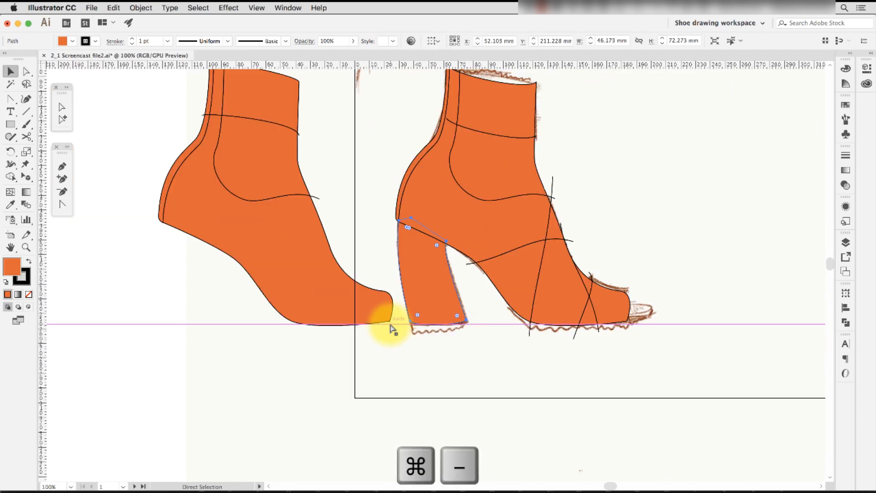
pyautogui.press('Down')
pyautogui.press('Down')
pyautogui.press('Down')
pyautogui.press('Down')
pyautogui.press('Down')
pyautogui.press('Down')
pyautogui.press('Down')
pyautogui.press('Down')
pyautogui.press('Down')
pyautogui.press('Down')
pyautogui.click(539, 413)
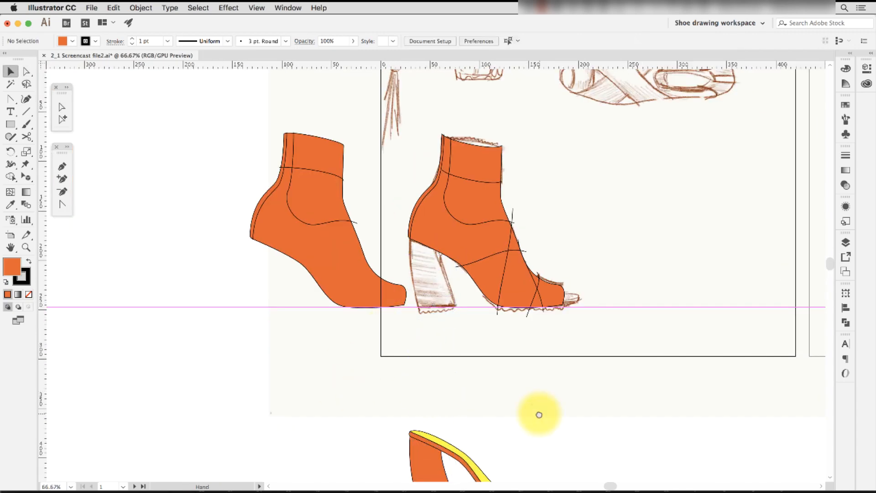
# Duplicate the traced boot with all its style lines and place the copy to the right, clear of the sketch.
pyautogui.scroll(2, 457, 273)
pyautogui.hscroll(3, 456, 273)
pyautogui.moveTo(385, 142); pyautogui.dragTo(568, 346)
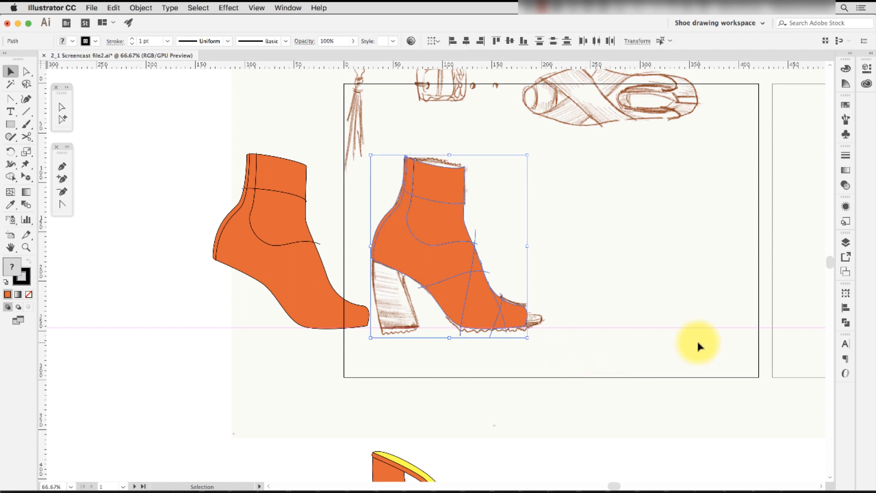
pyautogui.hotkey('alt', 'Right')
pyautogui.hotkey('alt', 'Right')
pyautogui.hotkey('alt', 'Right')
pyautogui.hotkey('alt', 'Right')
pyautogui.hotkey('alt', 'Right')
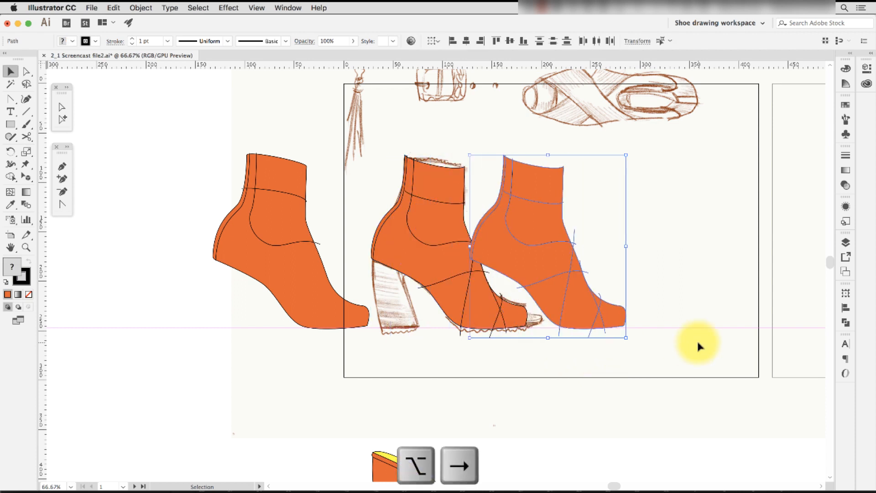
pyautogui.hotkey('alt', 'Right')
pyautogui.hotkey('alt', 'Right')
pyautogui.hotkey('alt', 'Right')
pyautogui.hotkey('alt', 'Right')
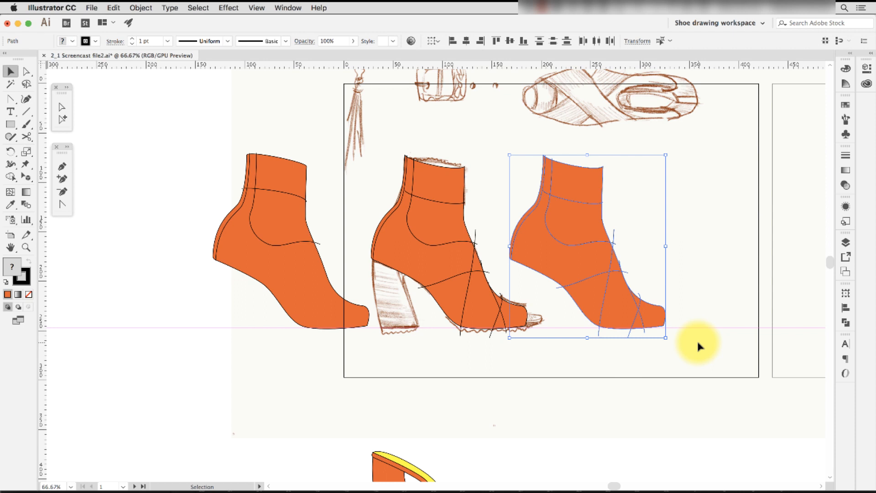
# Make a second duplicate of the traced boot with its lines and move it farther right, beyond the artboard.
pyautogui.hotkey('alt', 'Right')
pyautogui.hotkey('alt', 'Right')
pyautogui.hotkey('alt', 'Right')
pyautogui.hotkey('alt', 'Right')
pyautogui.hotkey('alt', 'Right')
pyautogui.hotkey('alt', 'Right')
pyautogui.hotkey('alt', 'Right')
pyautogui.hotkey('alt', 'Right')
pyautogui.hotkey('alt', 'Right')
pyautogui.hotkey('alt', 'Right')
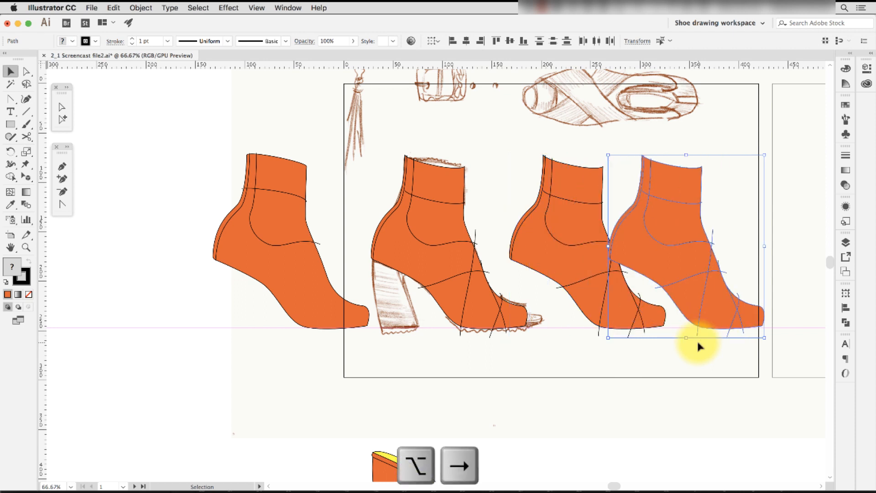
pyautogui.press('Right')
pyautogui.press('Right')
pyautogui.press('Right')
pyautogui.press('Right')
pyautogui.press('Right')
pyautogui.press('Right')
pyautogui.press('Right')
pyautogui.press('Right')
pyautogui.press('Right')
pyautogui.press('Right')
pyautogui.press('Right')
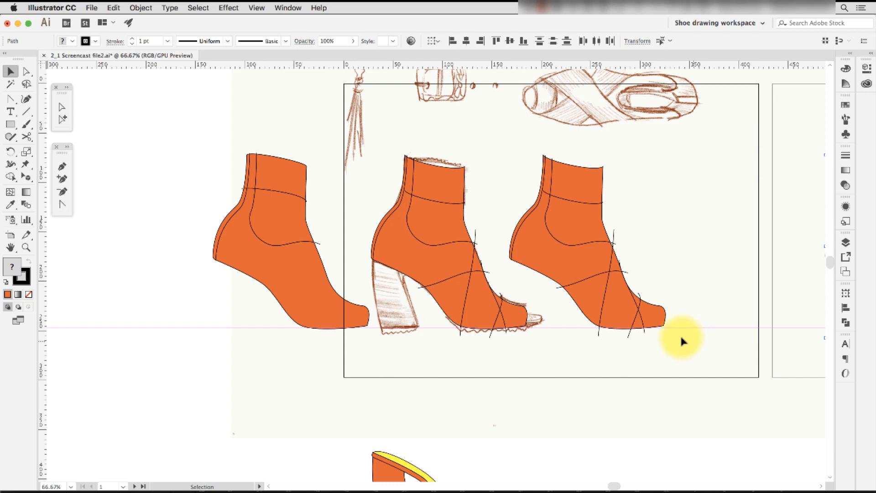
# Move the boot copy beside the sketch, together with its style lines, slightly farther right.
pyautogui.moveTo(531, 150); pyautogui.dragTo(672, 311)
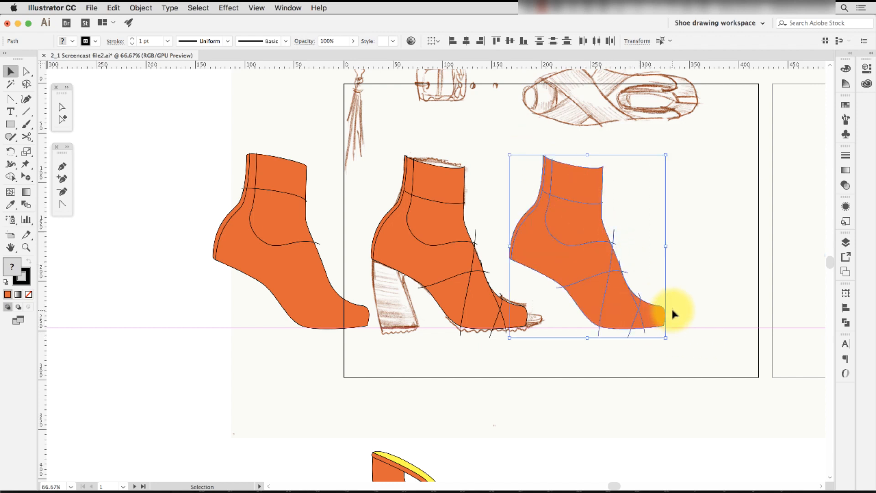
pyautogui.hotkey('shift', 'Right')
pyautogui.hotkey('shift', 'Right')
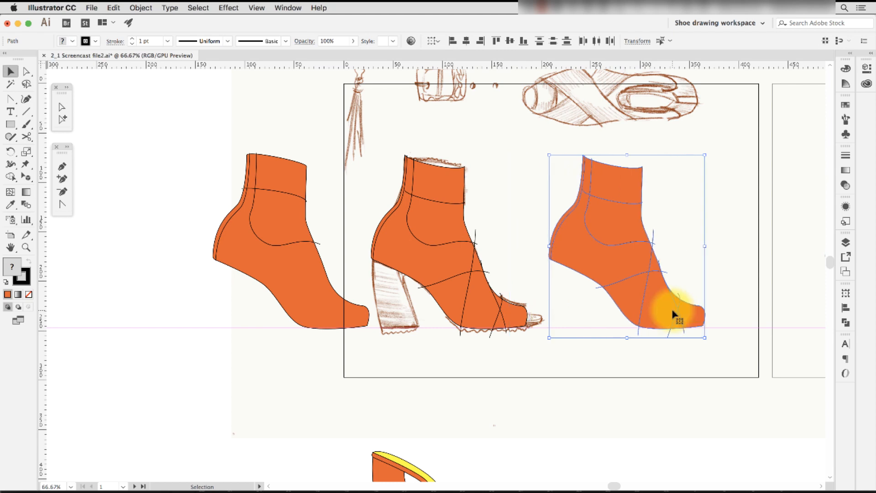
pyautogui.click(626, 407)
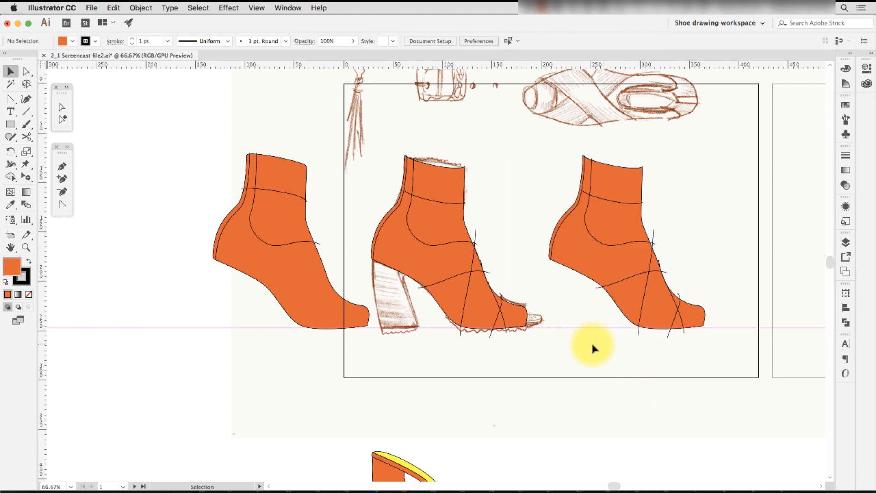
# Move the boot copy on the second artboard, with its style lines, left until it clears the sole drawing.
pyautogui.moveTo(595, 362); pyautogui.dragTo(306, 303)
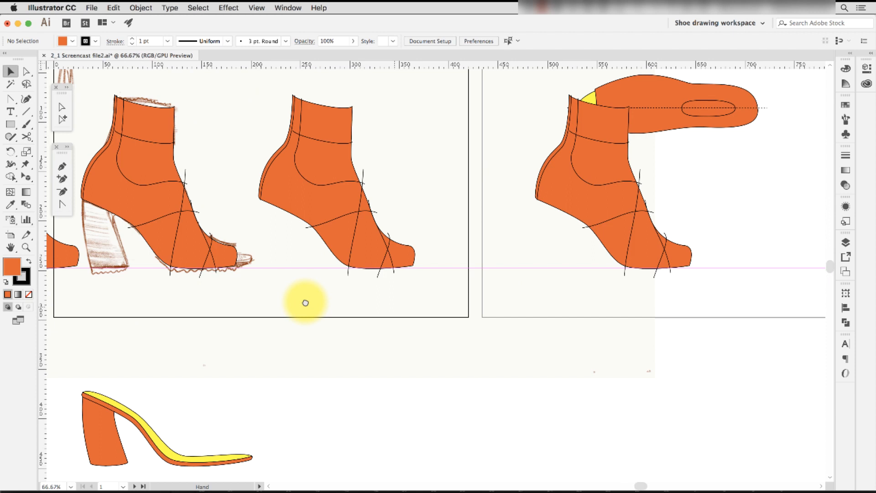
pyautogui.click(531, 169)
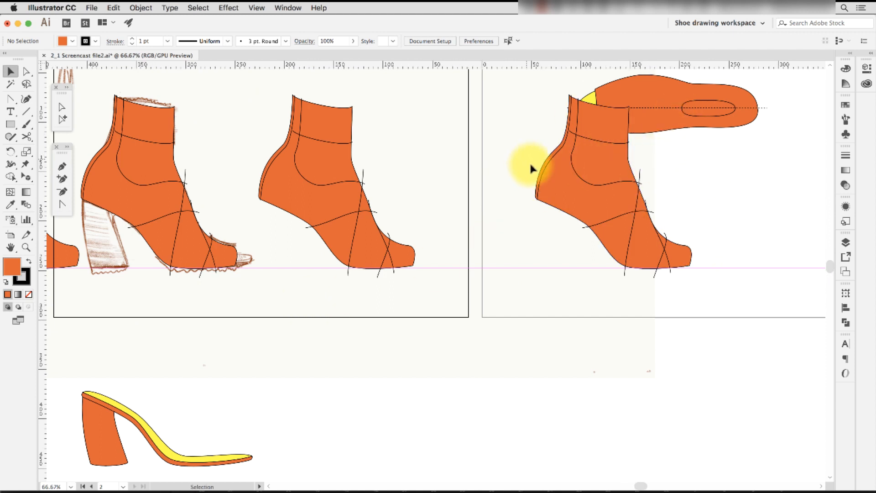
pyautogui.moveTo(530, 164); pyautogui.dragTo(685, 269)
pyautogui.keyDown('shift'); pyautogui.click(603, 141); pyautogui.keyUp('shift')
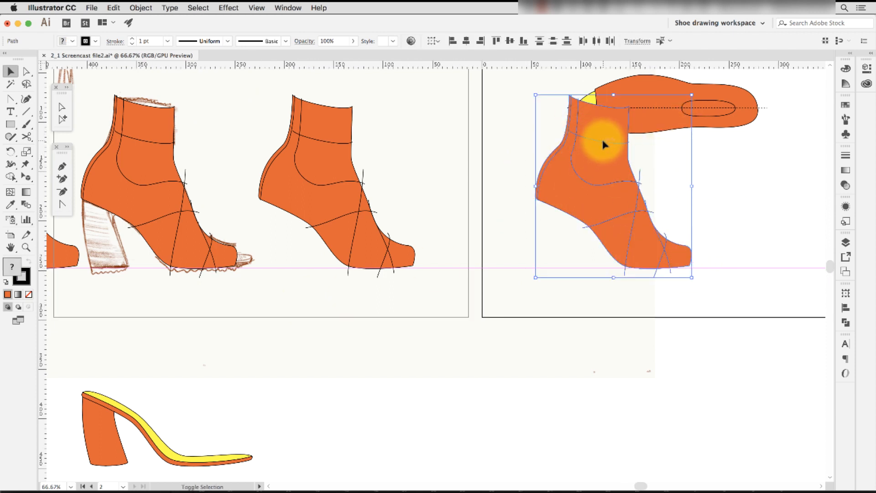
pyautogui.hotkey('shift', 'Left')
pyautogui.hotkey('shift', 'Left')
pyautogui.hotkey('shift', 'Left')
pyautogui.hotkey('shift', 'Left')
pyautogui.hotkey('shift', 'Left')
pyautogui.hotkey('shift', 'Left')
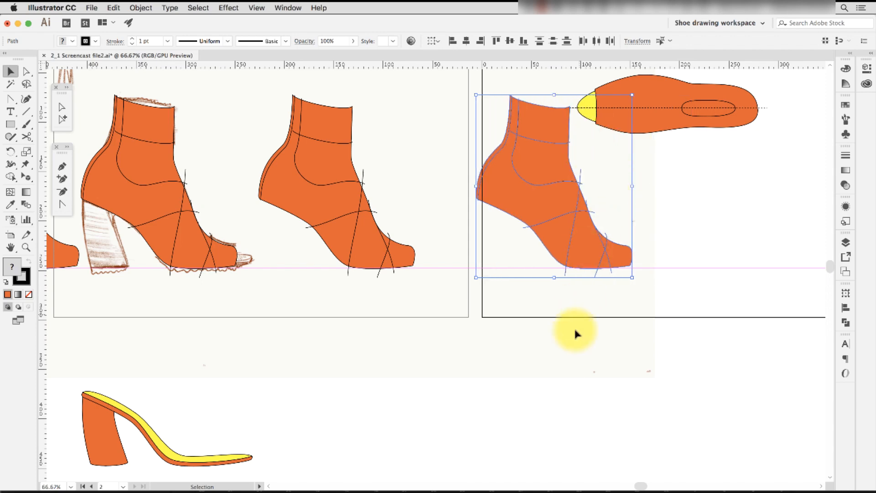
pyautogui.click(528, 327)
# Use Shape Builder on the boot over the sketch to make a cyan back strip, a blue quarter and a light-orange toe piece.
pyautogui.moveTo(527, 327); pyautogui.dragTo(685, 314)
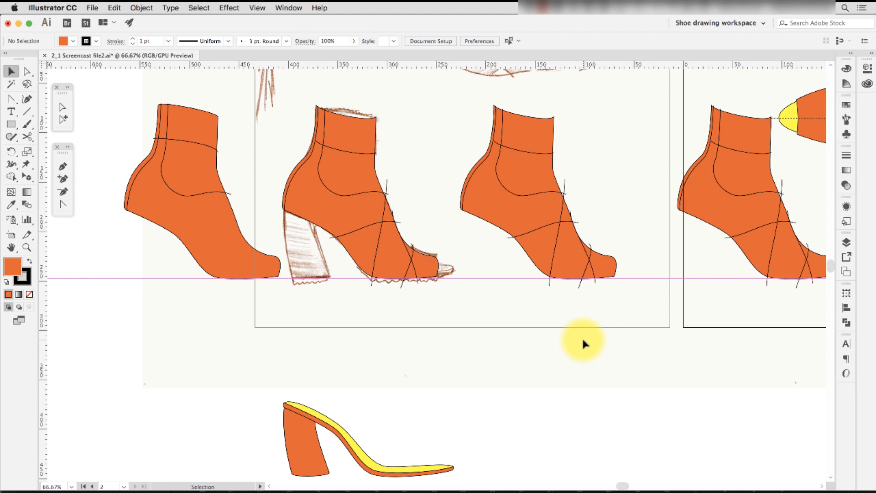
pyautogui.press('z')
pyautogui.moveTo(279, 96); pyautogui.dragTo(470, 328)
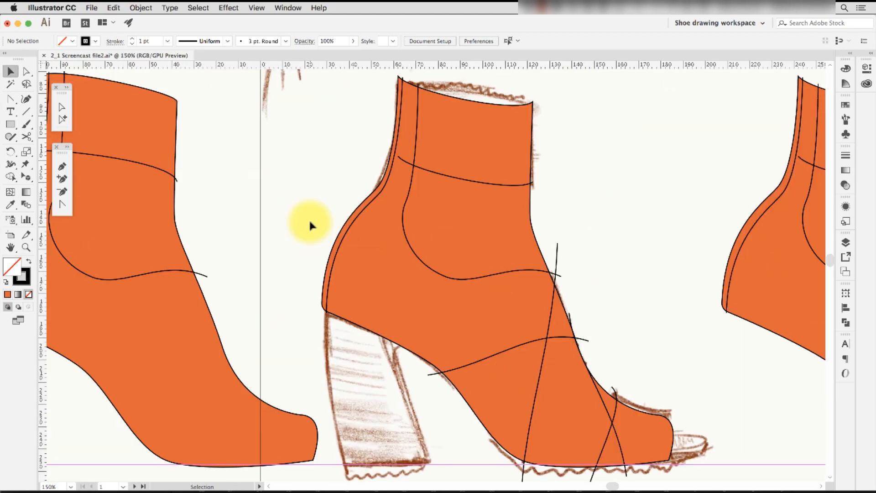
pyautogui.moveTo(309, 215); pyautogui.dragTo(440, 282)
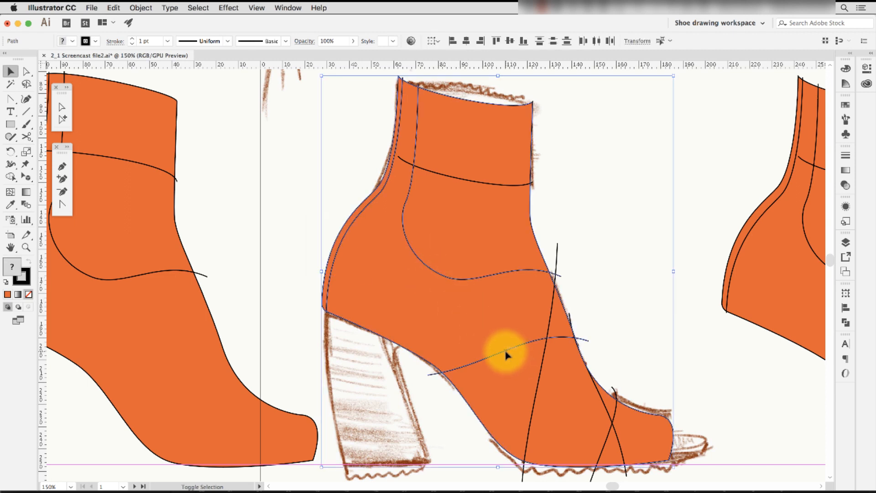
pyautogui.keyDown('shift'); pyautogui.click(616, 414); pyautogui.keyUp('shift')
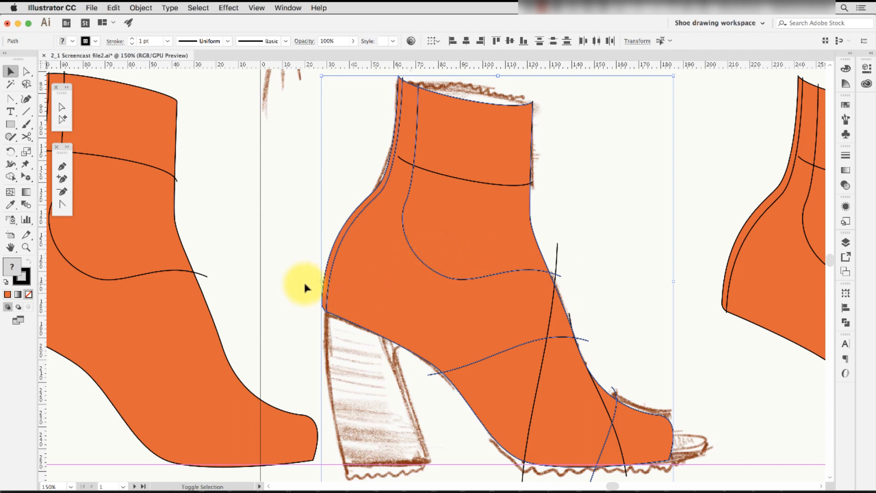
pyautogui.hotkey('shift', 'm')
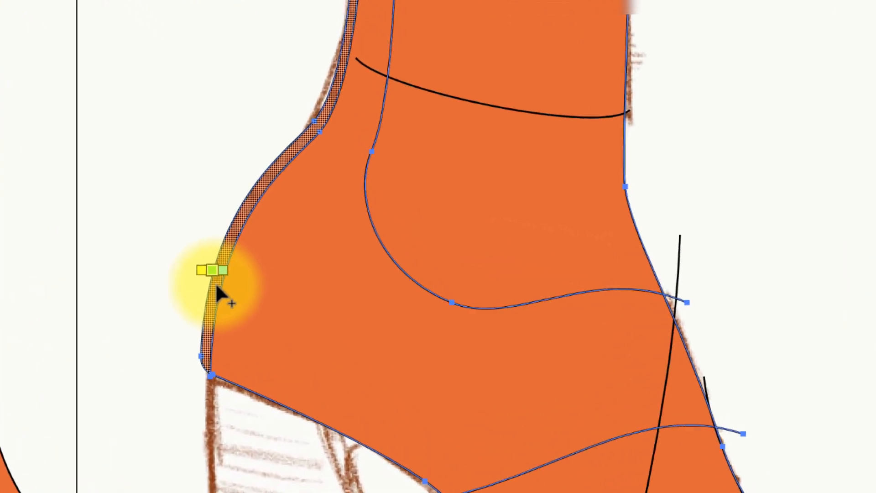
pyautogui.moveTo(181, 293)
pyautogui.mouseDown()
pyautogui.moveTo(235, 299)
pyautogui.moveTo(228, 307)
pyautogui.mouseUp()
pyautogui.press('Right')
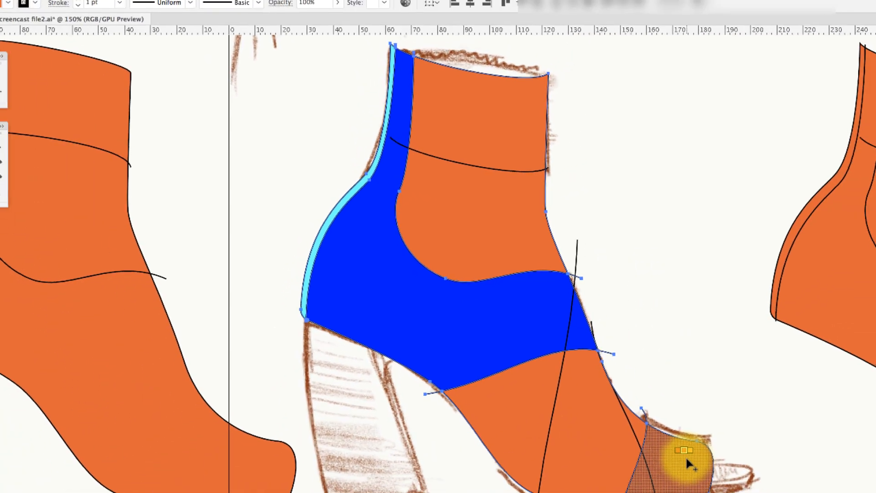
pyautogui.click(650, 431)
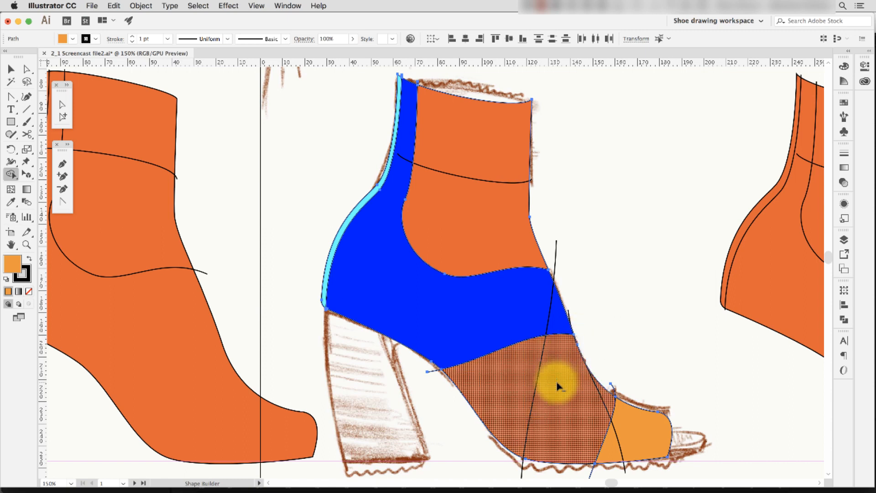
# Remove the orange area between the blue quarter and toe piece, then delete the two crossing strap lines.
pyautogui.keyDown('alt'); pyautogui.click(595, 387); pyautogui.keyUp('alt')
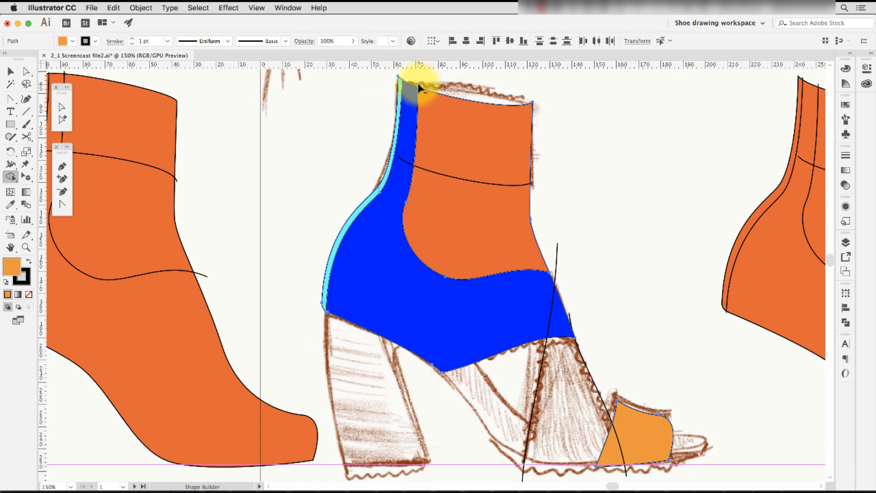
pyautogui.press('v')
pyautogui.click(353, 355)
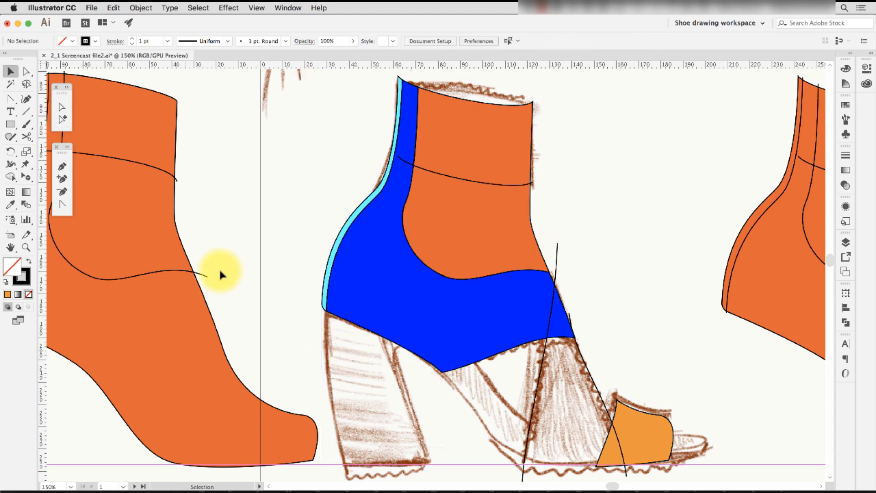
pyautogui.moveTo(527, 376); pyautogui.dragTo(602, 373)
pyautogui.press('Delete')
pyautogui.press('Delete')
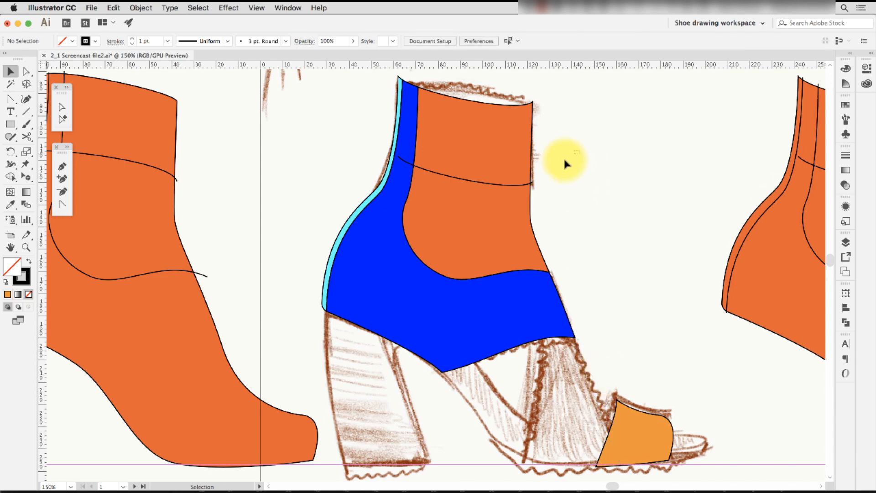
# Split off the ankle strap above the ankle line with Shape Builder and fill it magenta.
pyautogui.click(523, 194)
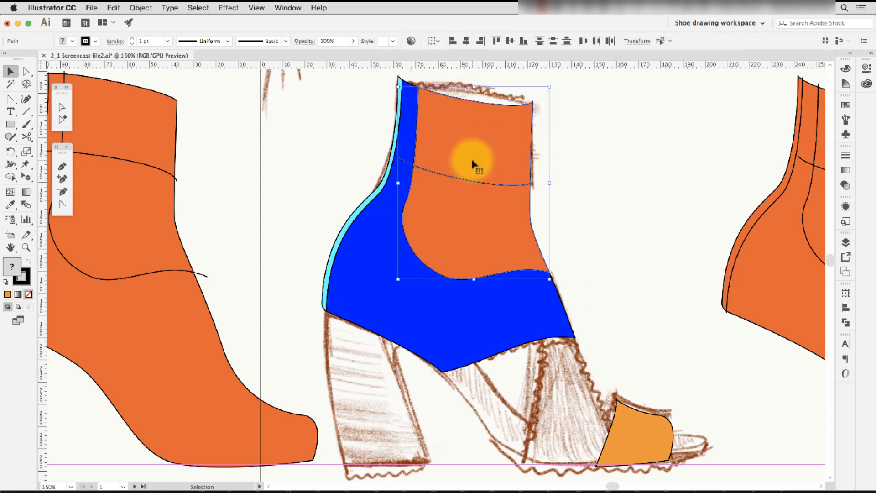
pyautogui.hotkey('shift', 'm')
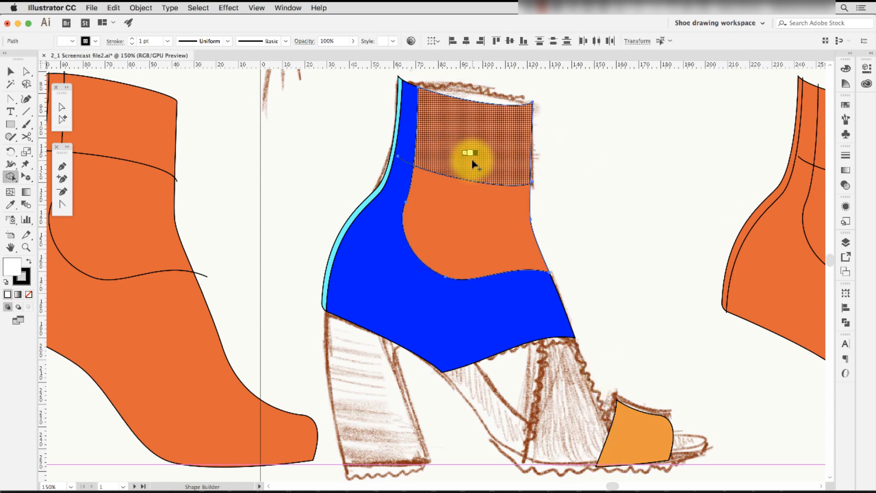
pyautogui.press('Right')
pyautogui.press('Right')
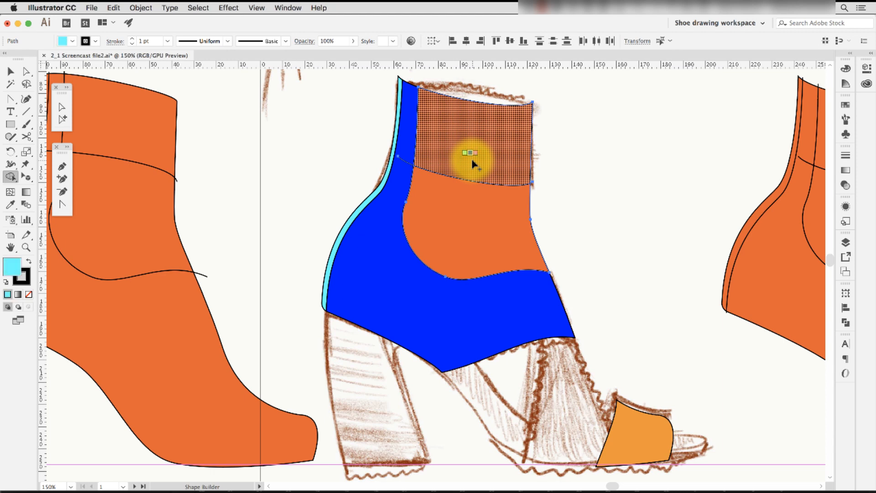
pyautogui.click(473, 164)
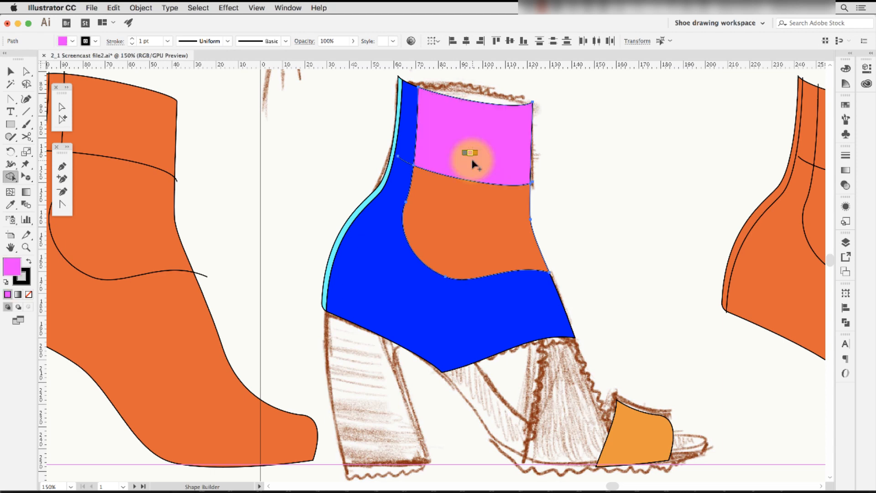
pyautogui.press('v')
pyautogui.click(639, 218)
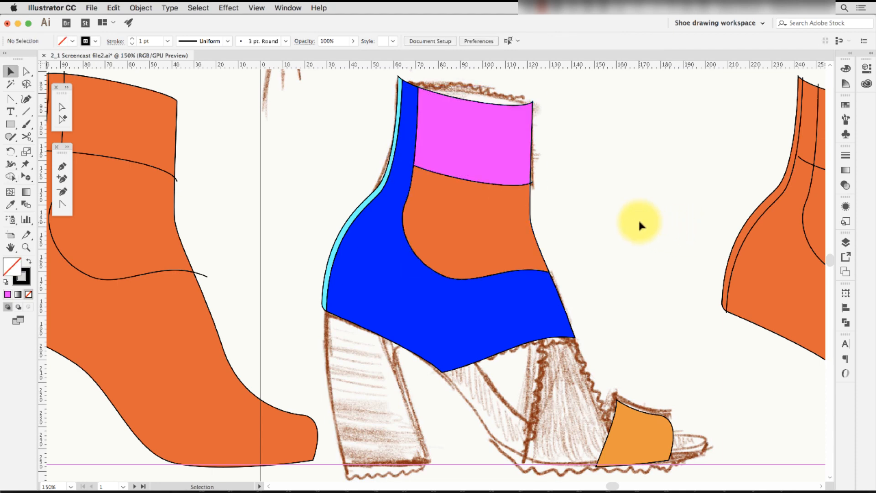
# Delete the leftover orange area between the magenta ankle strap and the blue quarter.
pyautogui.click(455, 217)
pyautogui.press('Delete')
pyautogui.scroll(-1, 600, 200)
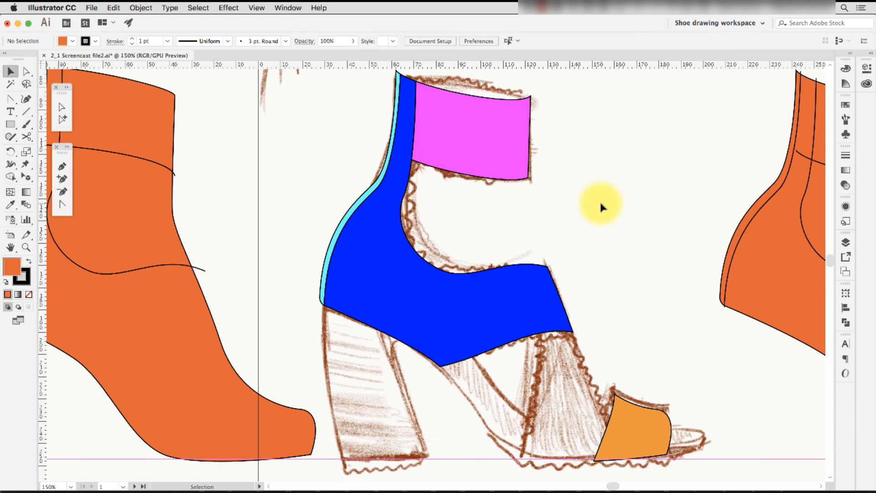
# On the boot copy beside the sketch, delete all style lines except the two that bound the tall front strap.
pyautogui.press('a')
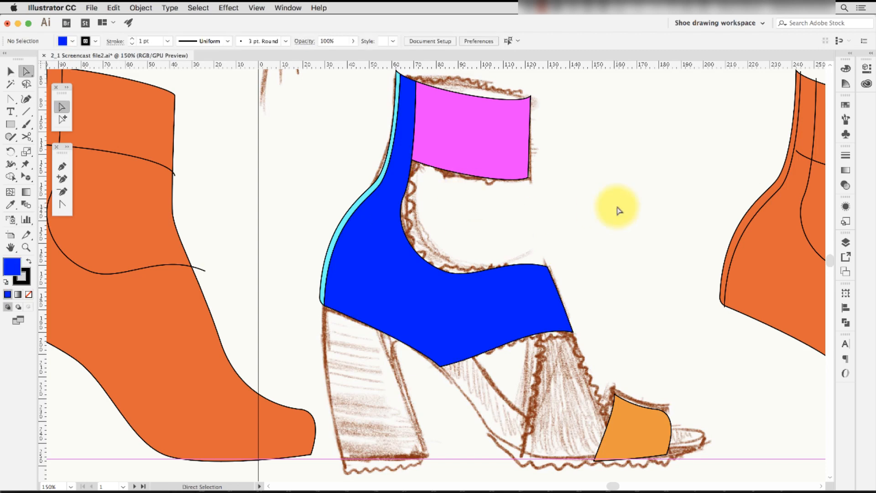
pyautogui.moveTo(618, 209); pyautogui.dragTo(255, 206)
pyautogui.press('v')
pyautogui.moveTo(381, 145); pyautogui.dragTo(502, 228)
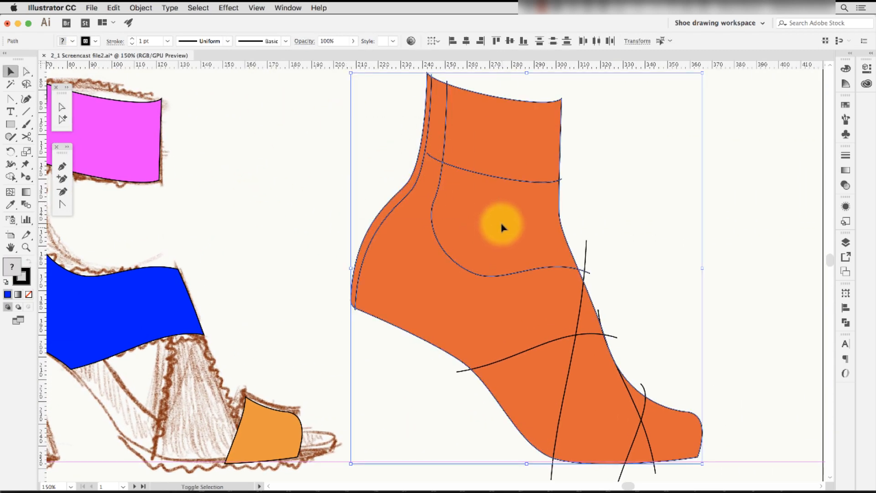
pyautogui.press('Delete')
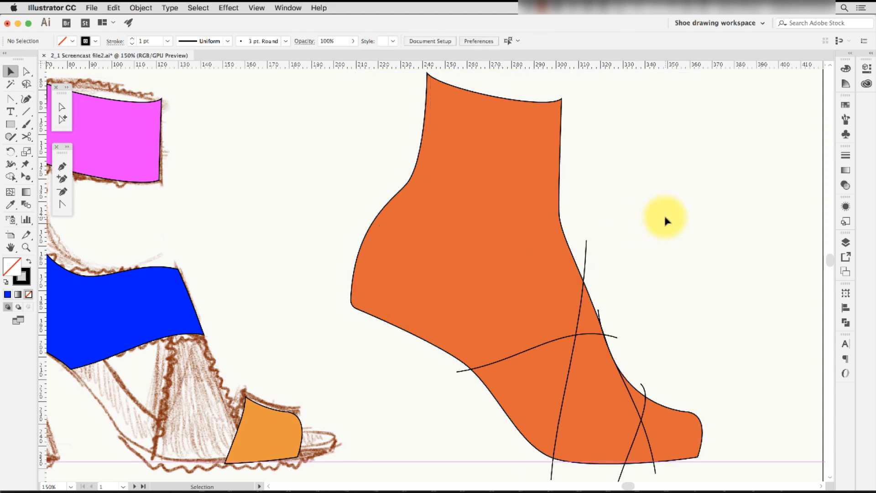
pyautogui.click(563, 341)
pyautogui.press('Delete')
pyautogui.click(645, 390)
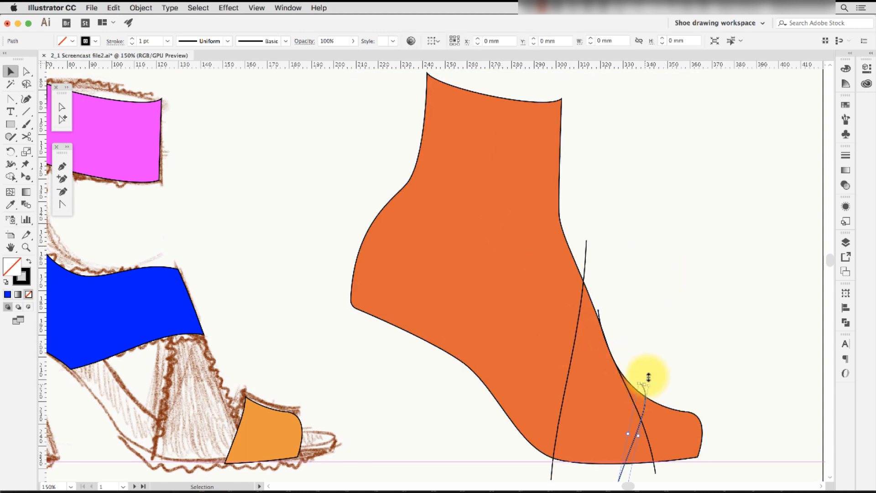
pyautogui.press('Delete')
# Build the front strap between the two remaining lines with Shape Builder and fill it green.
pyautogui.click(564, 357)
pyautogui.hotkey('shift', 'm')
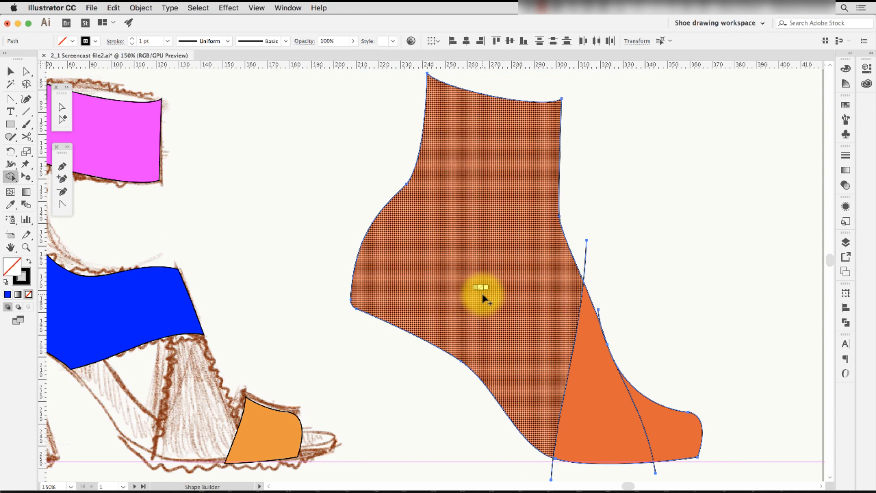
pyautogui.press('Right')
pyautogui.press('Right')
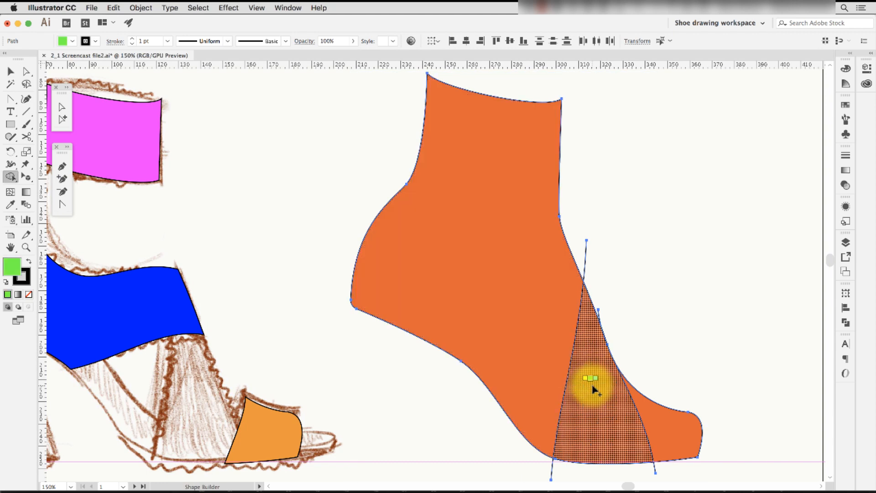
pyautogui.click(591, 387)
# Remove the overhanging line ends and the orange boot areas on both sides of the green strap.
pyautogui.keyDown('alt'); pyautogui.click(586, 248); pyautogui.keyUp('alt')
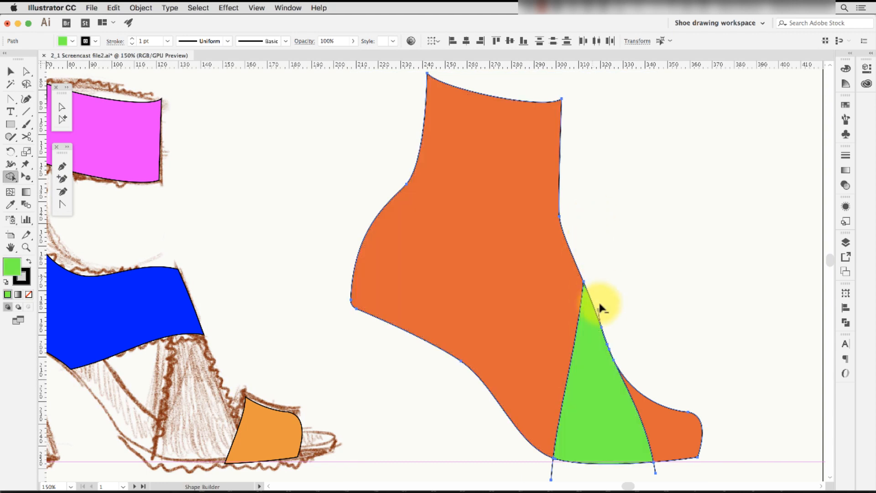
pyautogui.keyDown('alt'); pyautogui.click(598, 311); pyautogui.keyUp('alt')
pyautogui.keyDown('alt'); pyautogui.click(551, 472); pyautogui.keyUp('alt')
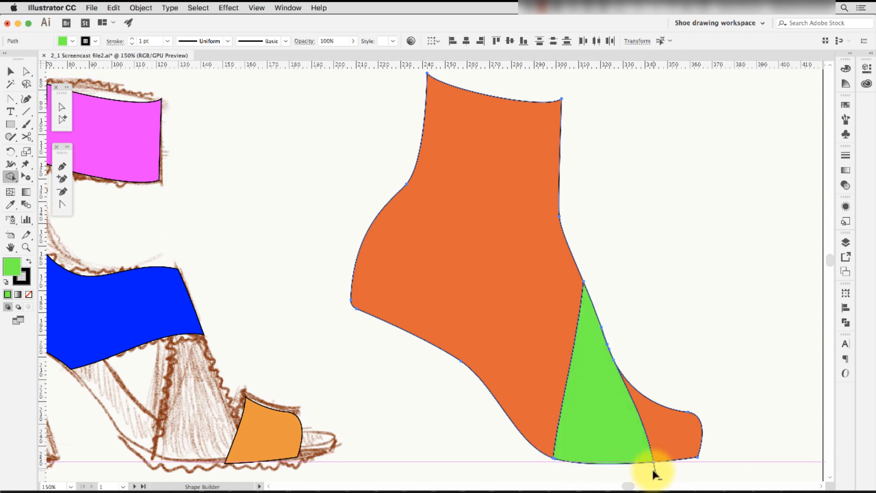
pyautogui.keyDown('alt'); pyautogui.click(664, 463); pyautogui.keyUp('alt')
pyautogui.keyDown('alt'); pyautogui.click(524, 358); pyautogui.keyUp('alt')
pyautogui.press('v')
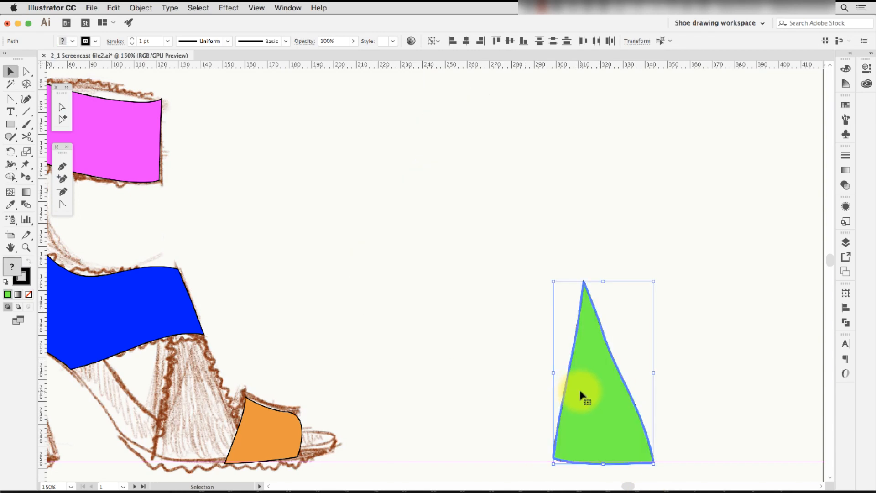
# Move the green strap horizontally left onto the sketched sandal, between the blue quarter and the toe piece.
pyautogui.click(580, 393)
pyautogui.hotkey('shift', 'Left')
pyautogui.hotkey('shift', 'Left')
pyautogui.hotkey('shift', 'Left')
pyautogui.hotkey('shift', 'Left')
pyautogui.hotkey('shift', 'Left')
pyautogui.hotkey('shift', 'Left')
pyautogui.hotkey('shift', 'Left')
pyautogui.hotkey('shift', 'Left')
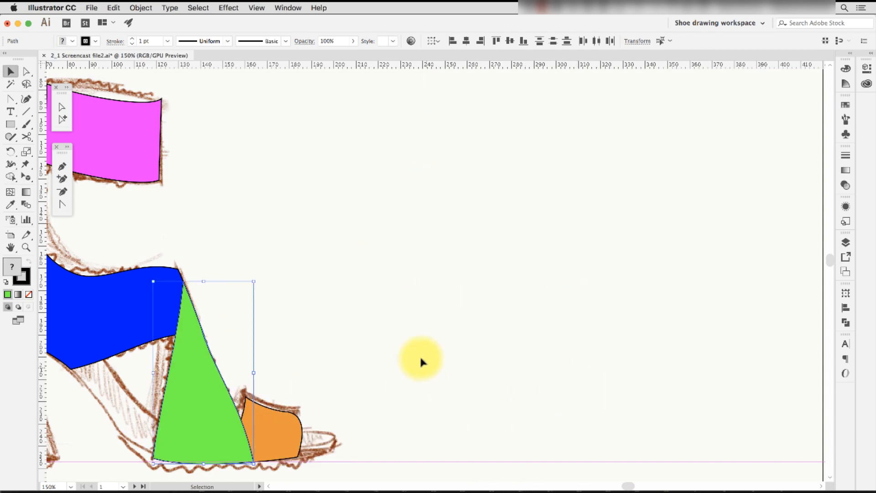
pyautogui.click(247, 234)
# Select the remaining orange boot copy with its style lines and remove all areas and line ends below the ankle strap with Shape Builder.
pyautogui.press('space')
pyautogui.moveTo(249, 229); pyautogui.dragTo(660, 176)
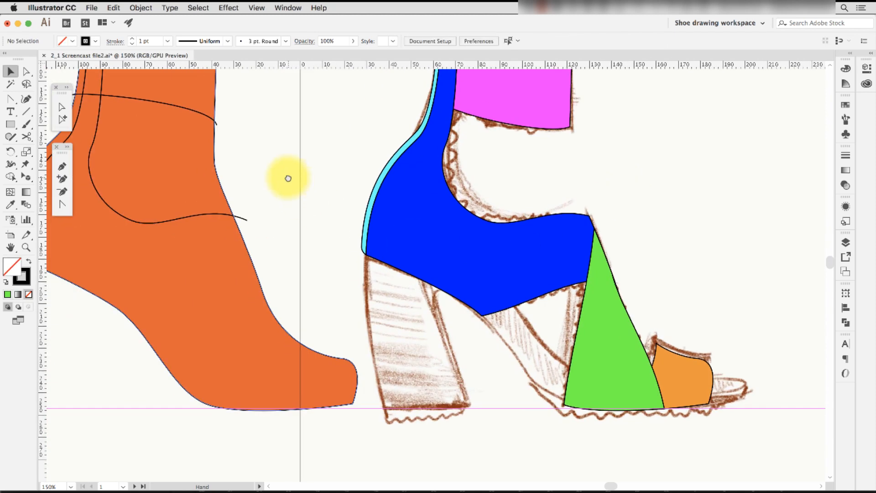
pyautogui.moveTo(288, 178); pyautogui.dragTo(456, 288)
pyautogui.moveTo(173, 140); pyautogui.dragTo(389, 301)
pyautogui.hotkey('shift', 'm')
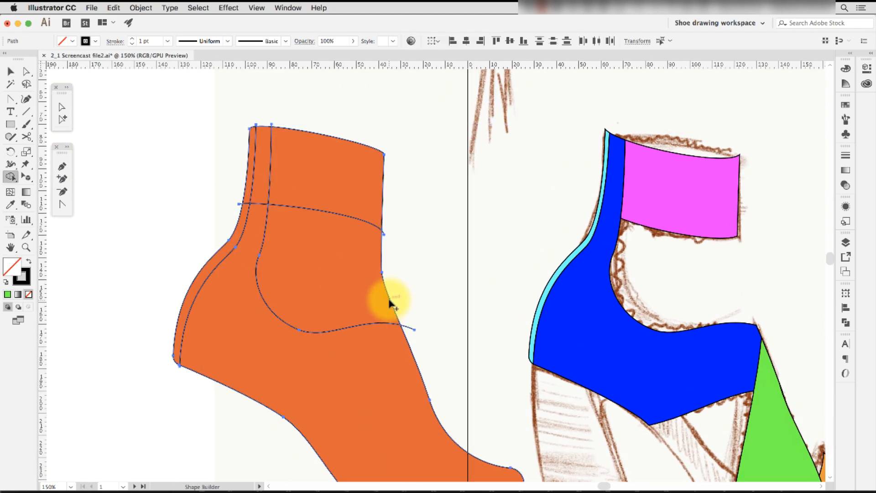
pyautogui.hscroll(2, 365, 287)
pyautogui.keyDown('alt'); pyautogui.click(312, 270); pyautogui.keyUp('alt')
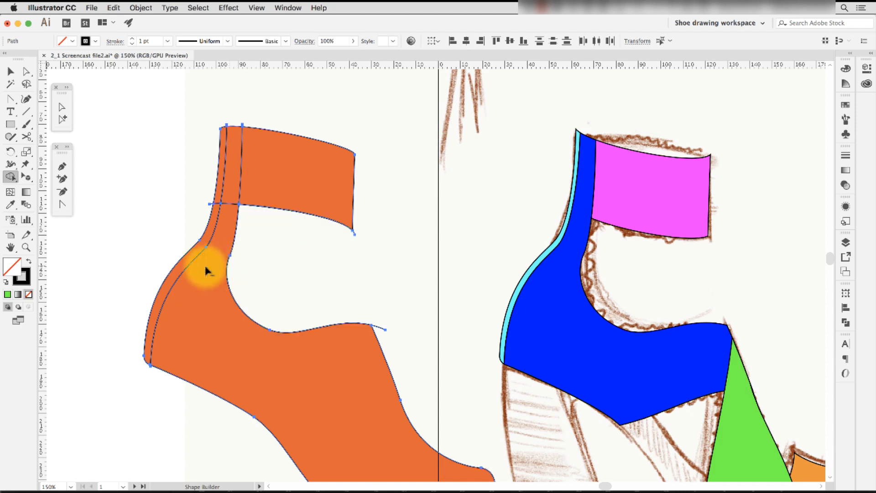
pyautogui.keyDown('alt'); pyautogui.click(205, 267); pyautogui.keyUp('alt')
pyautogui.keyDown('alt'); pyautogui.click(196, 254); pyautogui.keyUp('alt')
pyautogui.keyDown('alt'); pyautogui.click(200, 257); pyautogui.keyUp('alt')
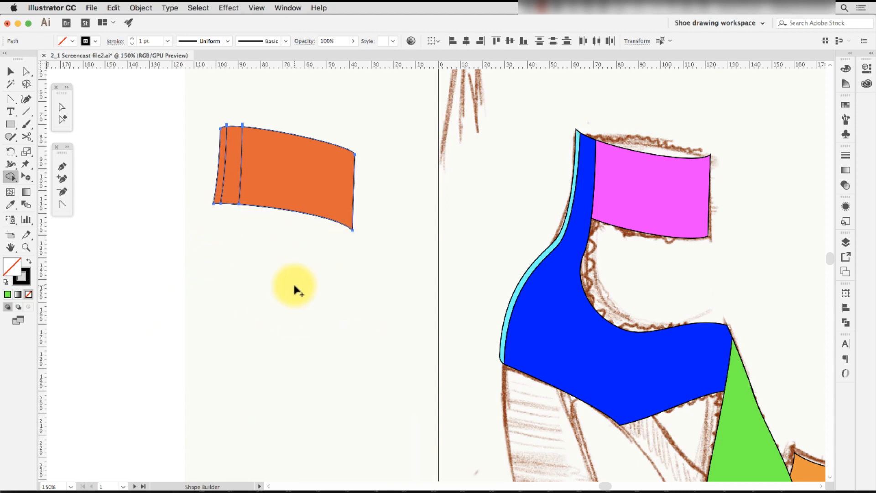
pyautogui.press('v')
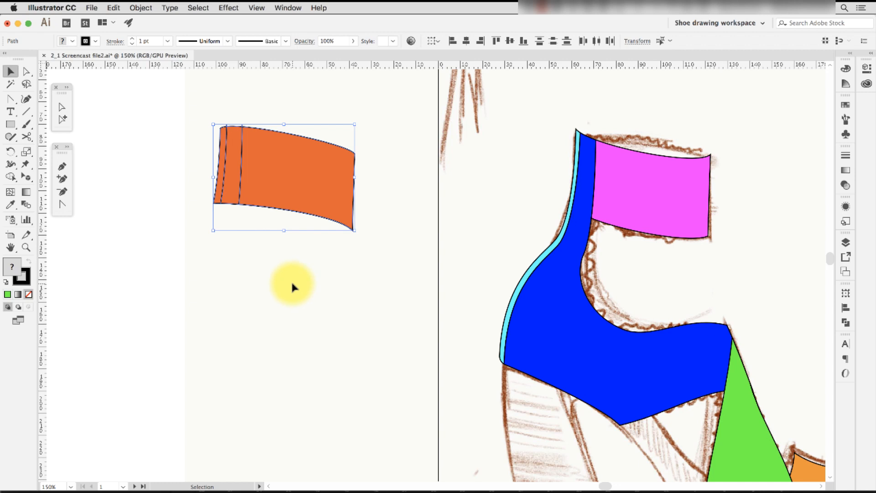
# Build the three ankle strap sections with Shape Builder, filling them cyan, blue and magenta from heel to front.
pyautogui.hotkey('shift', 'm')
pyautogui.hscroll(1, 251, 228)
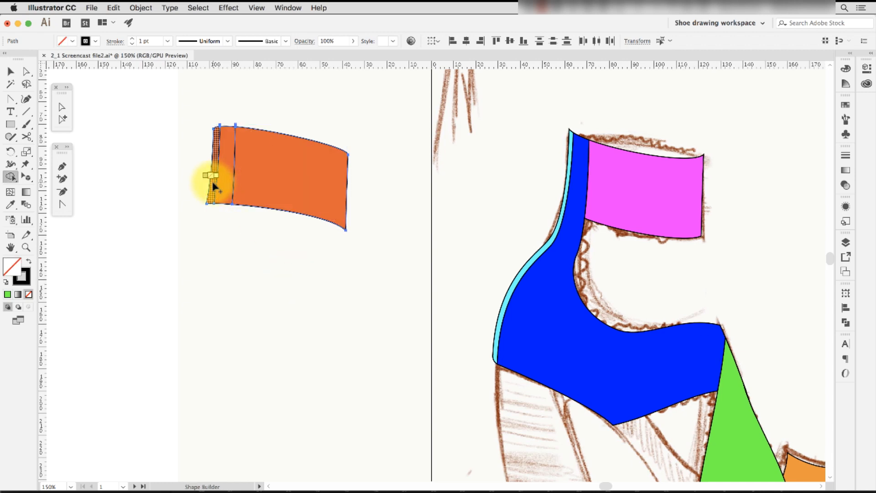
pyautogui.click(213, 184)
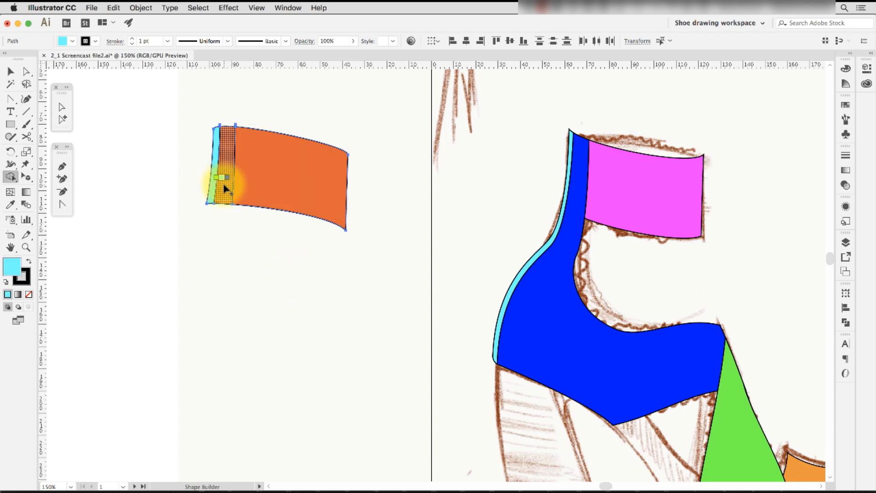
pyautogui.press('Right')
pyautogui.click(225, 187)
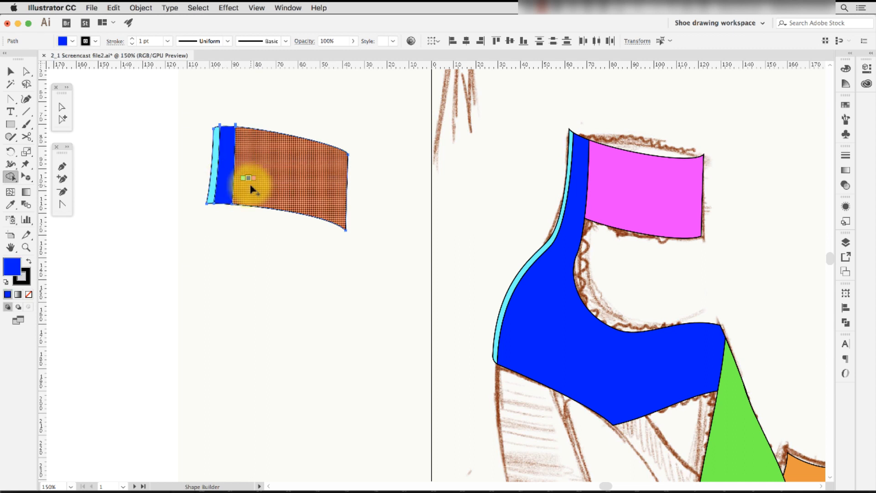
pyautogui.press('Right')
pyautogui.click(251, 188)
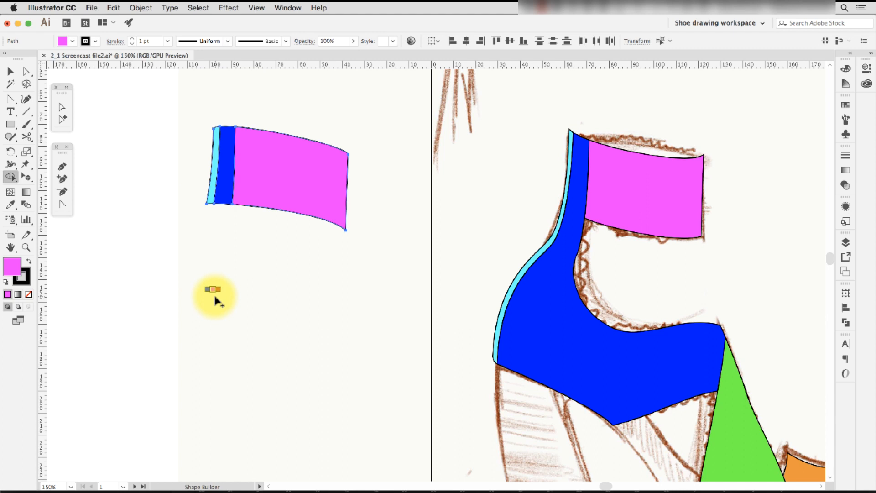
pyautogui.press('v')
pyautogui.click(214, 293)
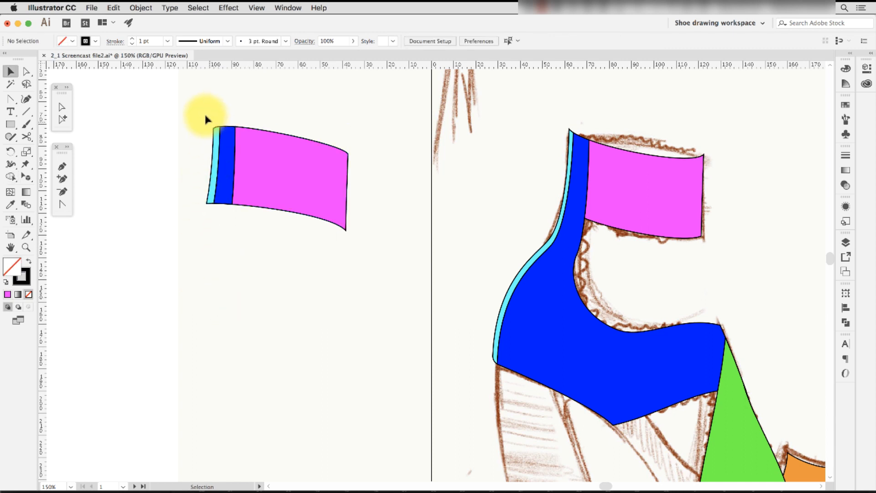
# Group the three sections of the separate ankle strap, and group all coloured outer pieces of the sandal on the sketch.
pyautogui.click(273, 187)
pyautogui.rightClick(274, 183)
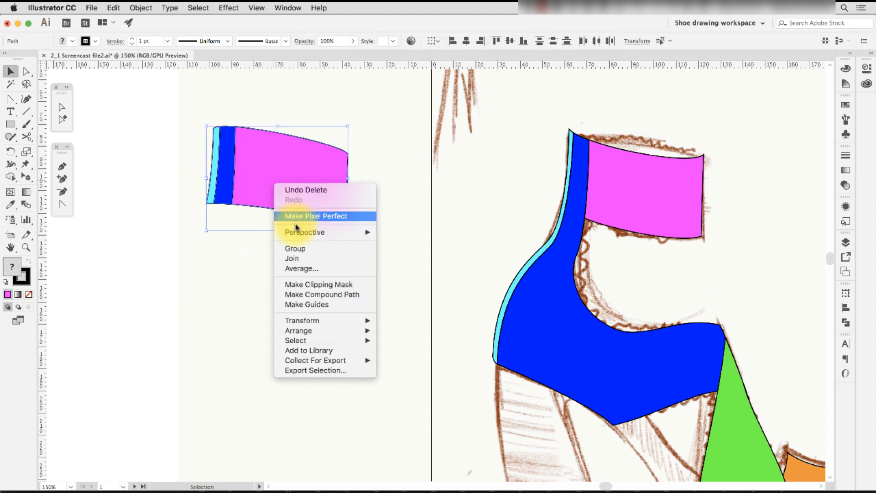
pyautogui.click(298, 249)
pyautogui.moveTo(725, 184); pyautogui.dragTo(661, 155)
pyautogui.moveTo(467, 88); pyautogui.dragTo(755, 453)
pyautogui.press('super+g')
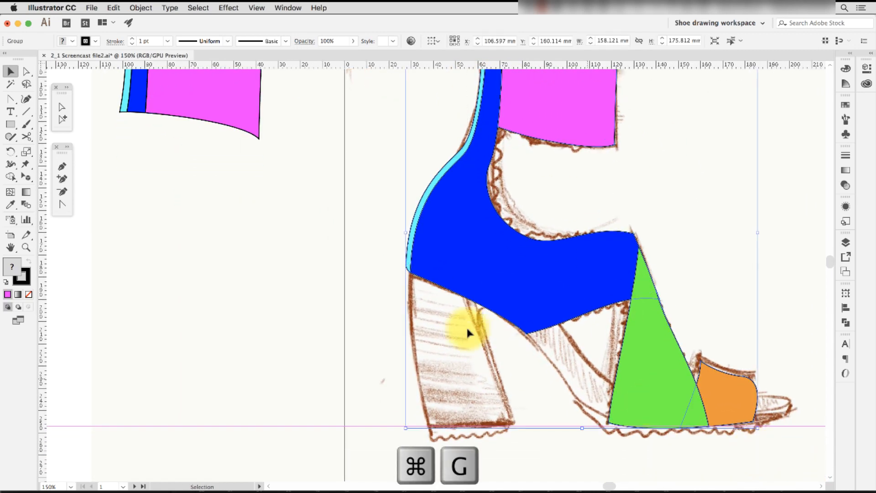
# Move the grouped inner ankle strap horizontally right onto the sandal, aligning its upper corners with the outer ankle strap.
pyautogui.click(224, 104)
pyautogui.press('Right')
pyautogui.press('Right')
pyautogui.press('Right')
pyautogui.press('Right')
pyautogui.press('Right')
pyautogui.press('Right')
pyautogui.press('Right')
pyautogui.press('Right')
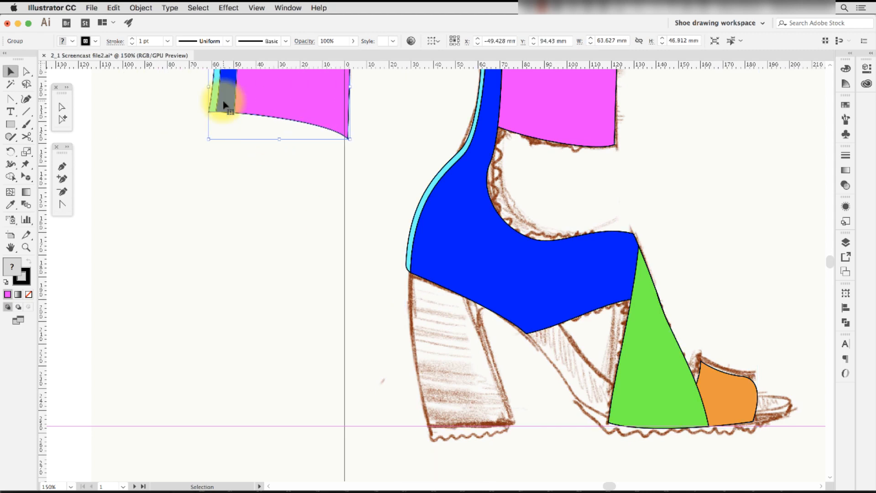
pyautogui.moveTo(317, 130); pyautogui.dragTo(310, 129)
pyautogui.moveTo(417, 151); pyautogui.dragTo(412, 307)
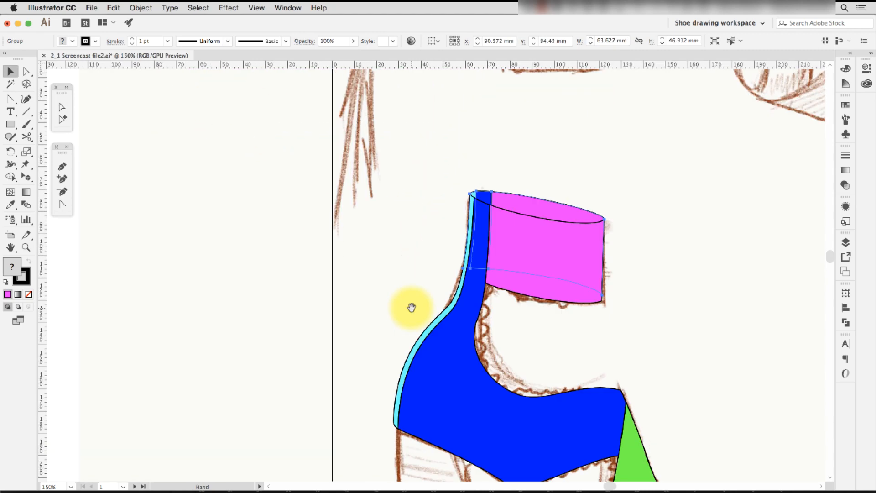
# Apply a Bevel Join corner to the strokes of both the inner strap group and the outer sandal group.
pyautogui.press('z')
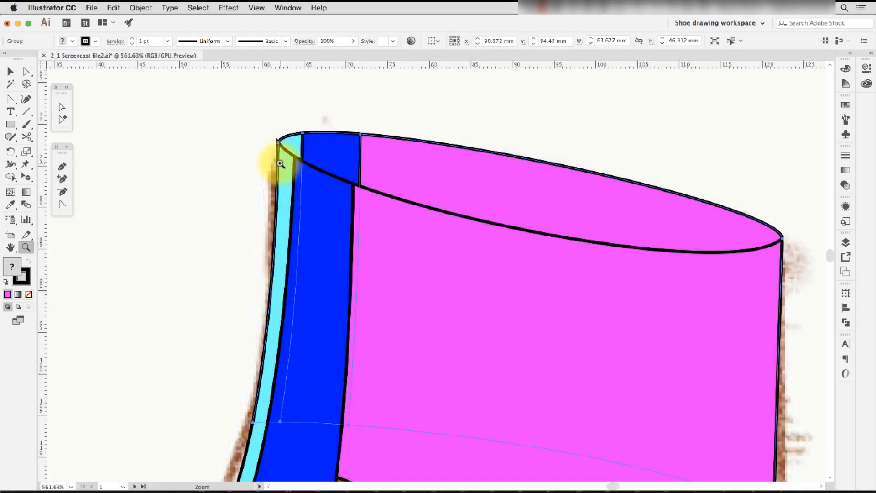
pyautogui.press('v')
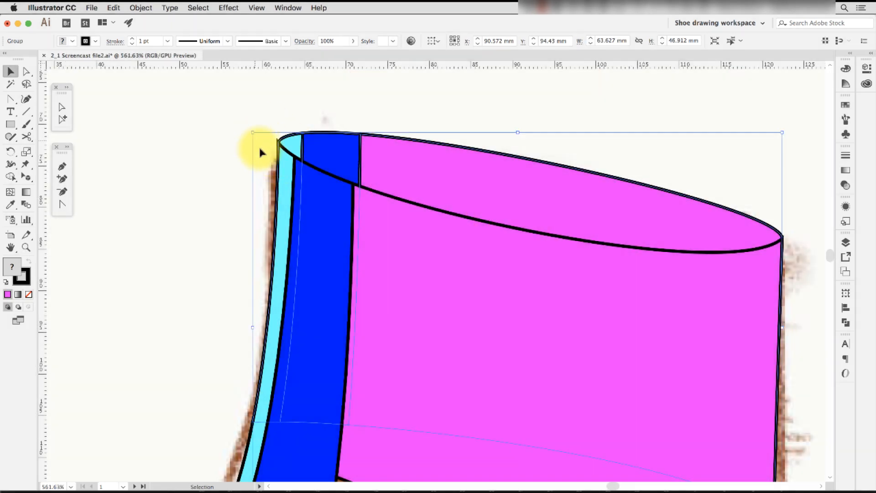
pyautogui.moveTo(248, 117); pyautogui.dragTo(372, 236)
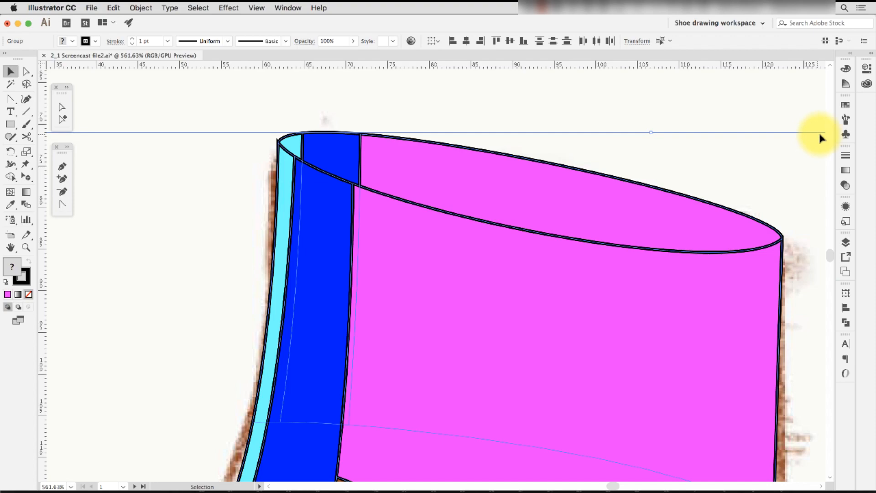
pyautogui.click(845, 158)
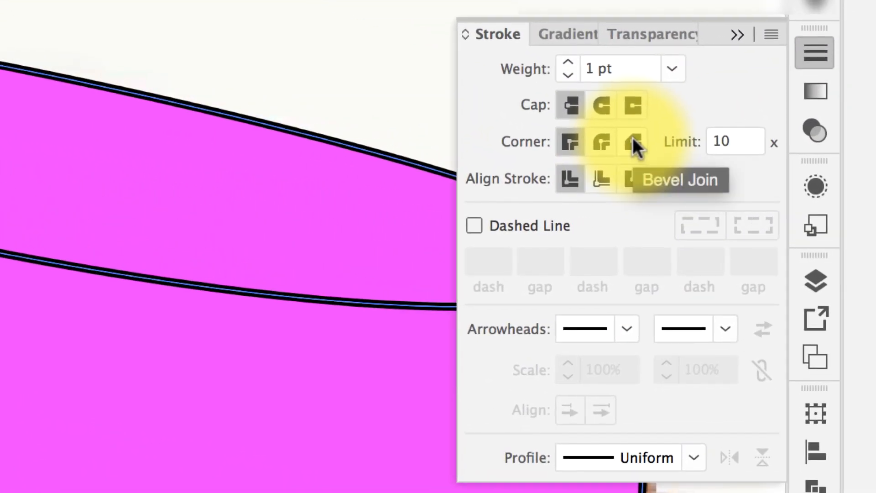
pyautogui.click(633, 140)
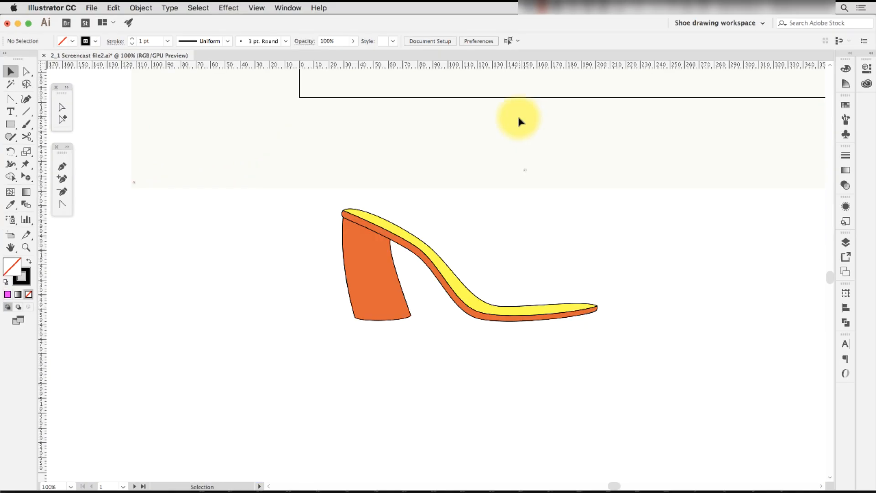
# Copy the lower edge segments of the orange sole from heel to toe and paste them in back.
pyautogui.press('z')
pyautogui.moveTo(300, 151); pyautogui.dragTo(651, 393)
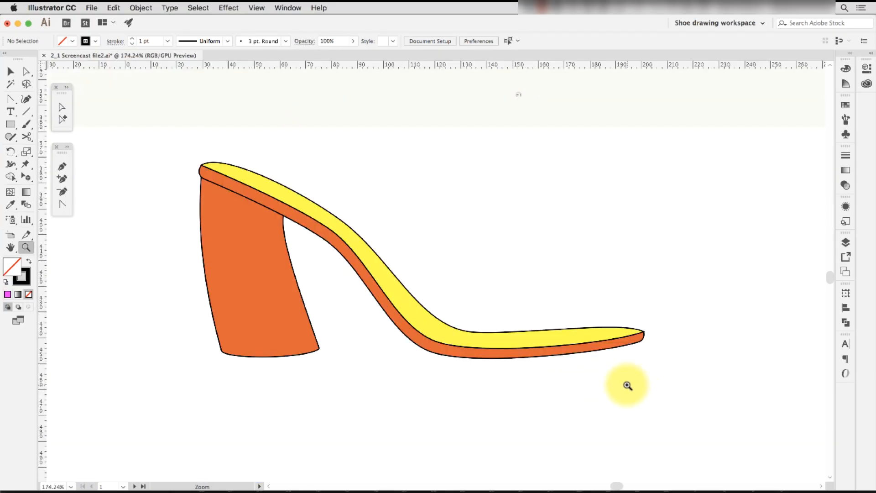
pyautogui.press('a')
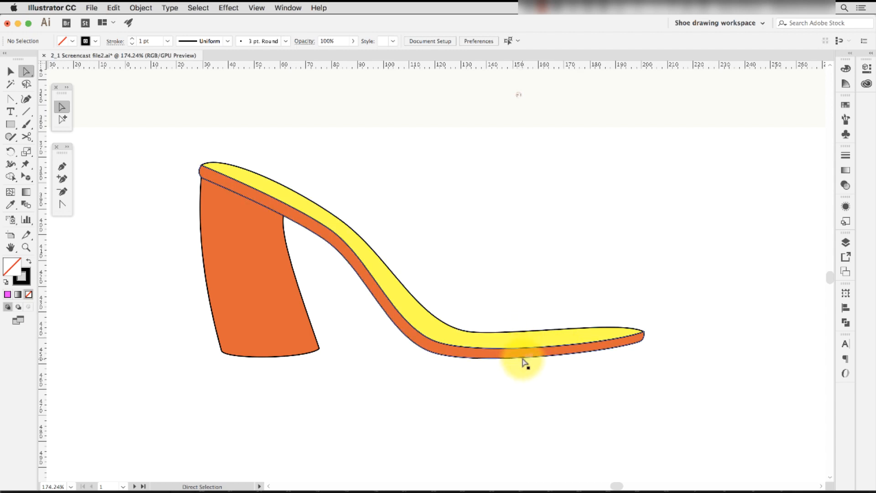
pyautogui.click(525, 362)
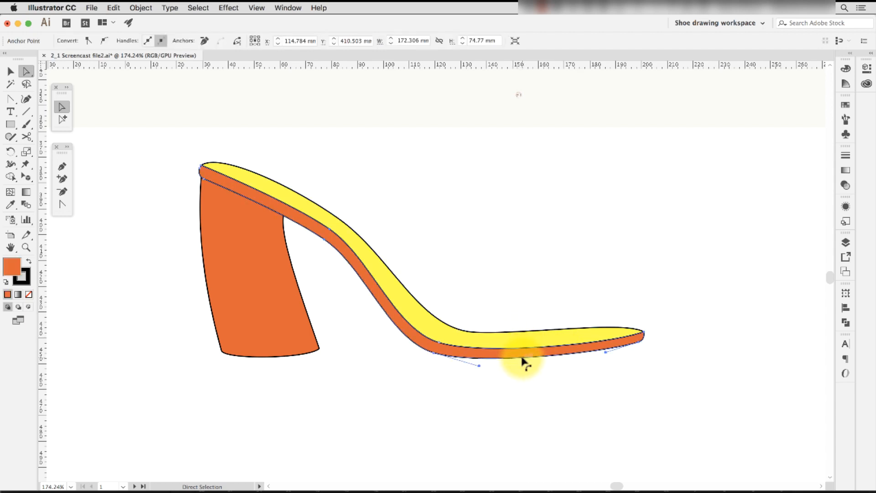
pyautogui.click(435, 354)
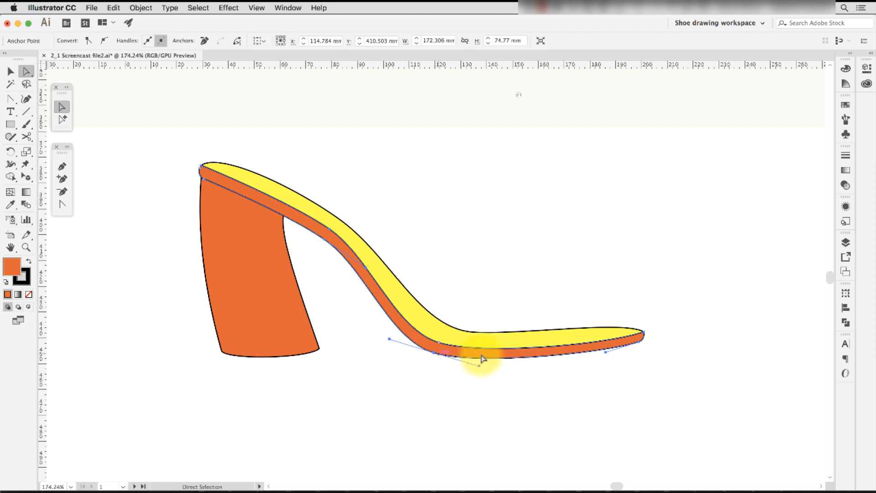
pyautogui.click(640, 346)
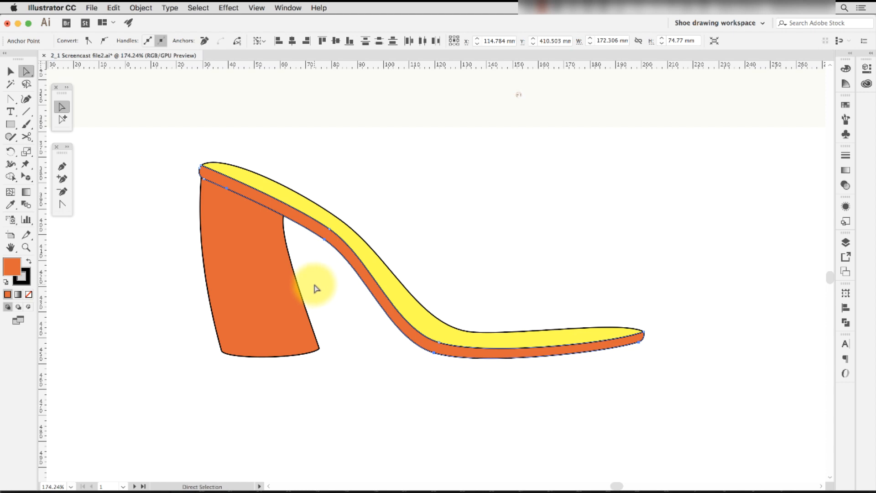
pyautogui.press('super+c')
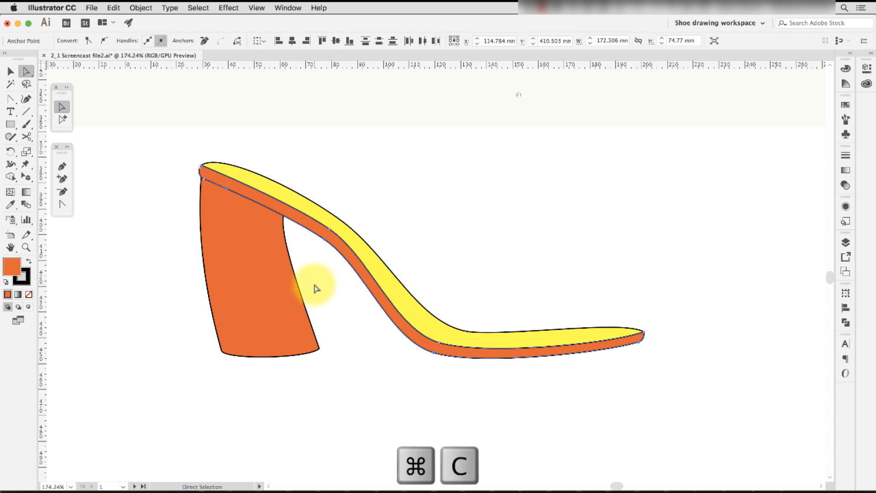
pyautogui.press('super+b')
pyautogui.press('super+b')
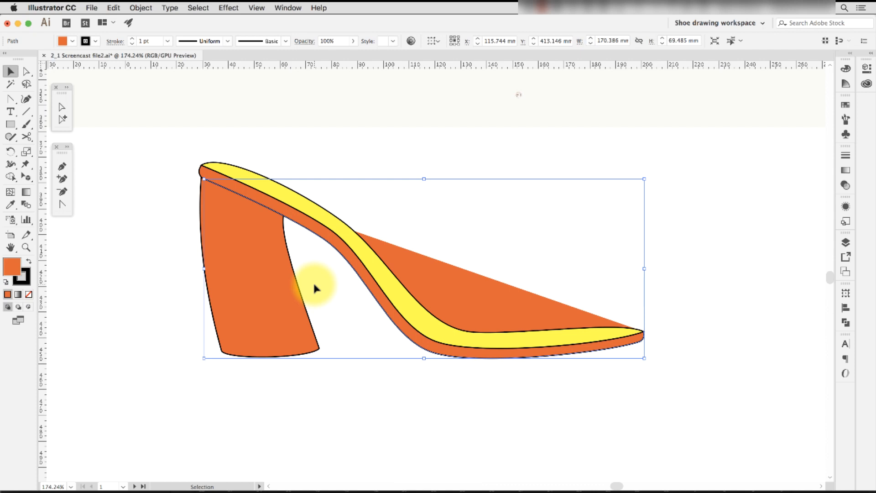
# Remove the fill of the pasted sole line and shift it down 3 mm, using a keyboard increment of 1 mm.
pyautogui.press('/')
pyautogui.press('super+k')
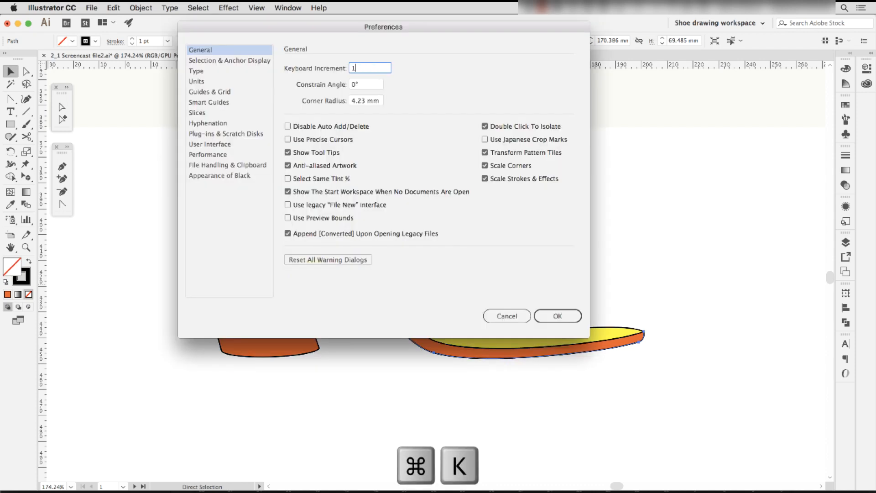
pyautogui.write('1')
pyautogui.press('Return')
pyautogui.press('Down')
pyautogui.press('Down')
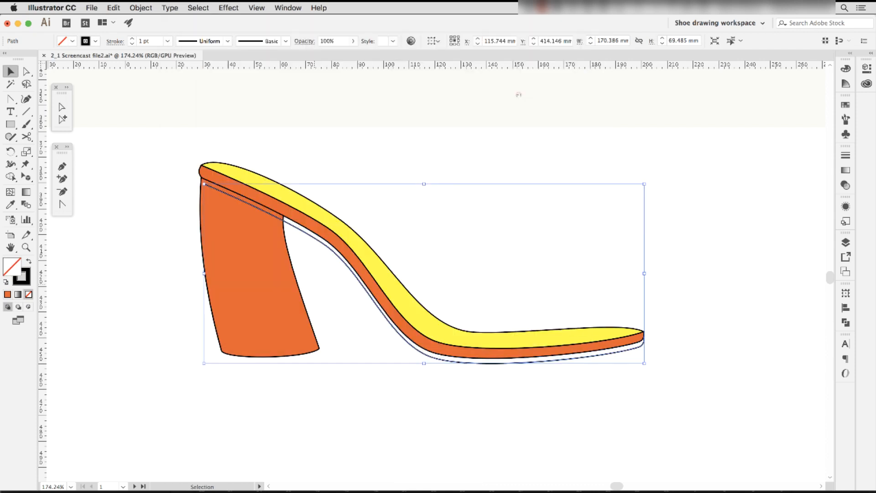
pyautogui.press('Down')
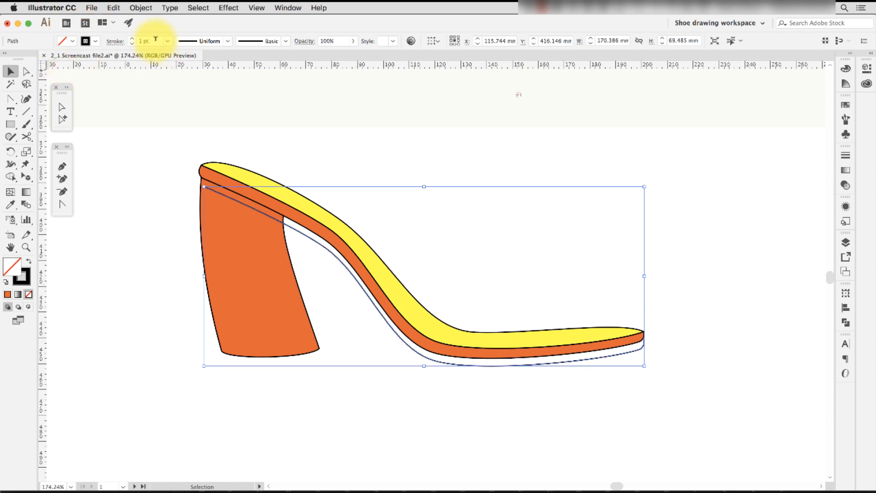
# Set the stroke weight of the copied sole line to 10 pt and deselect it.
pyautogui.click(169, 42)
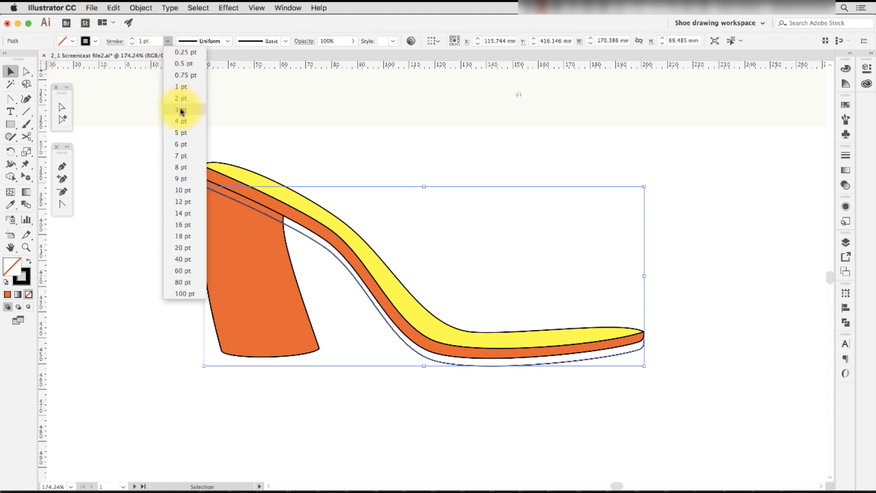
pyautogui.click(183, 190)
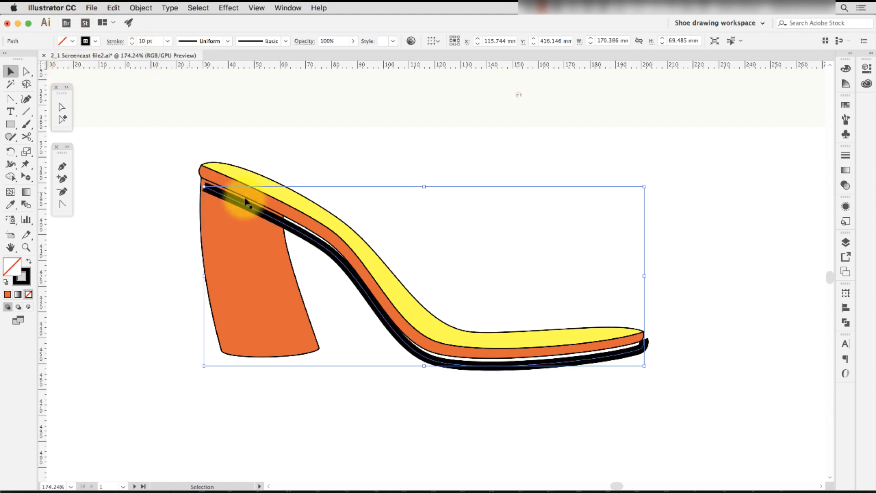
pyautogui.click(618, 226)
# Extend the toe end of the thick black sole line slightly outward beyond the orange sole's tip.
pyautogui.press('a')
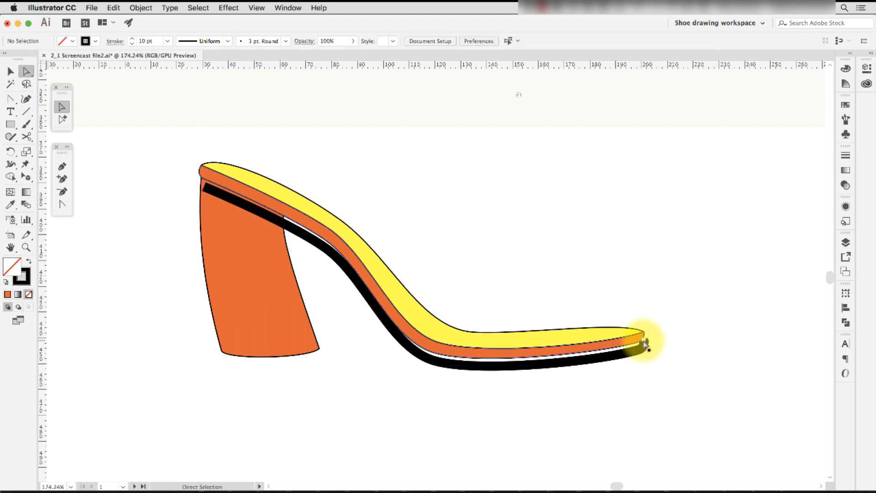
pyautogui.click(646, 343)
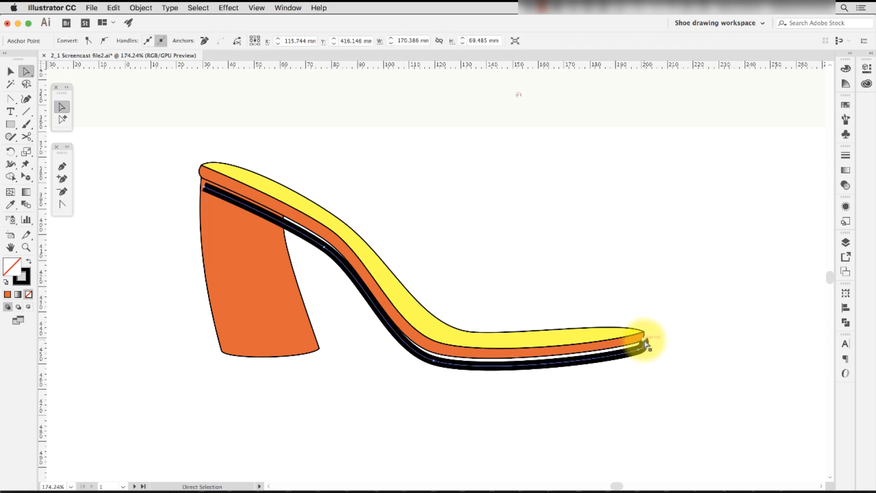
pyautogui.moveTo(646, 344); pyautogui.dragTo(654, 342)
pyautogui.click(672, 346)
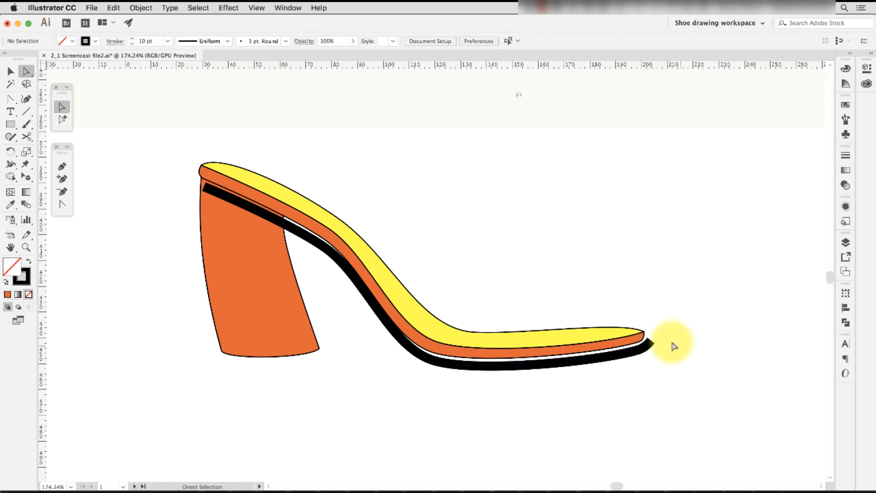
# Split the thick black sole line at the heel's front edge with an anchor point and delete the segment across the heel.
pyautogui.click(62, 119)
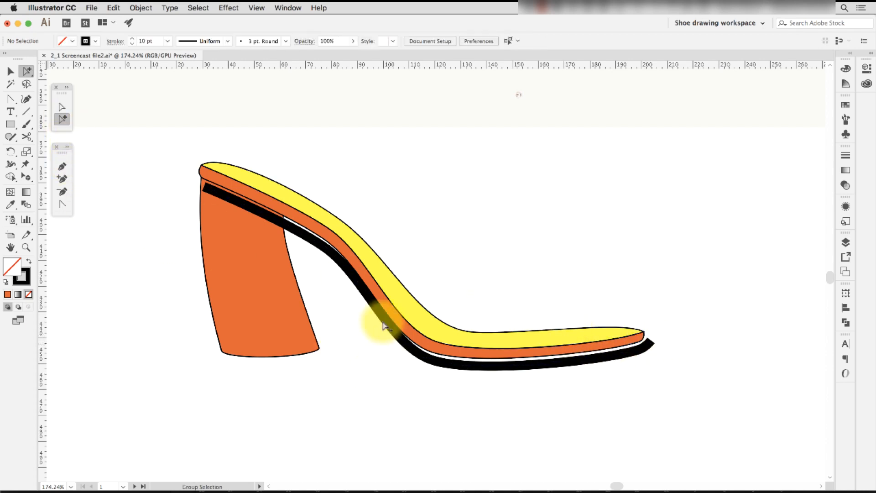
pyautogui.click(293, 231)
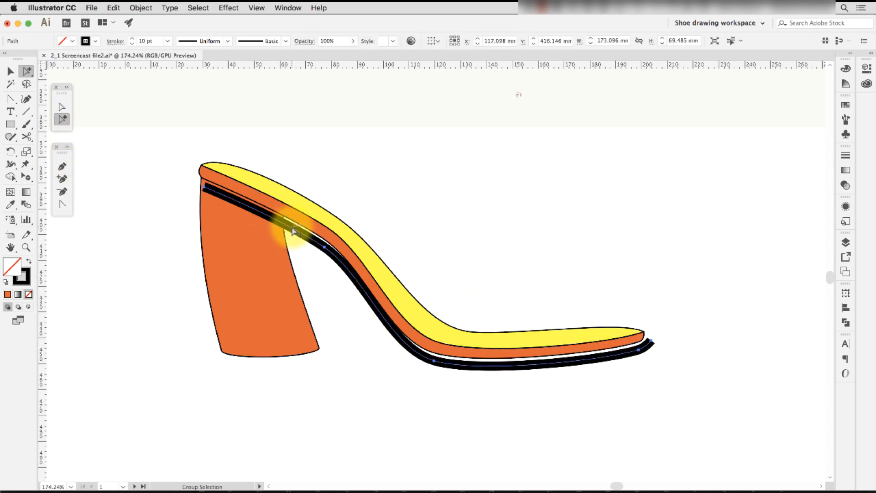
pyautogui.click(292, 227)
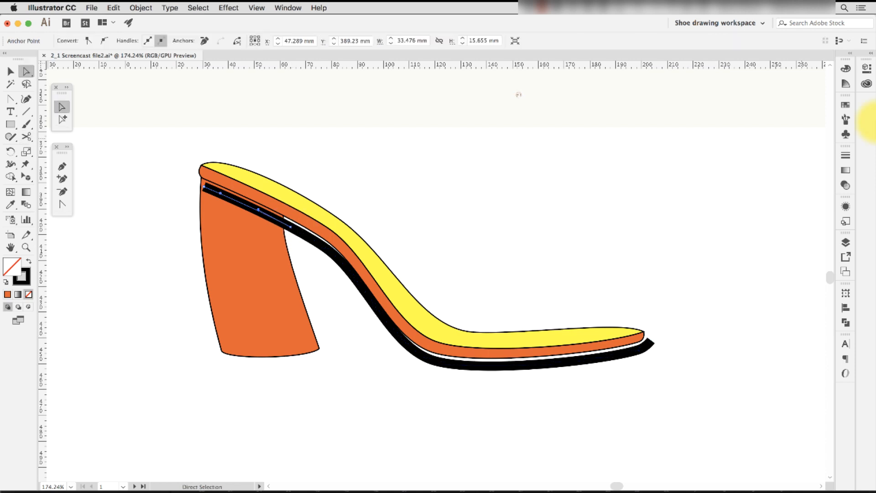
pyautogui.press('Delete')
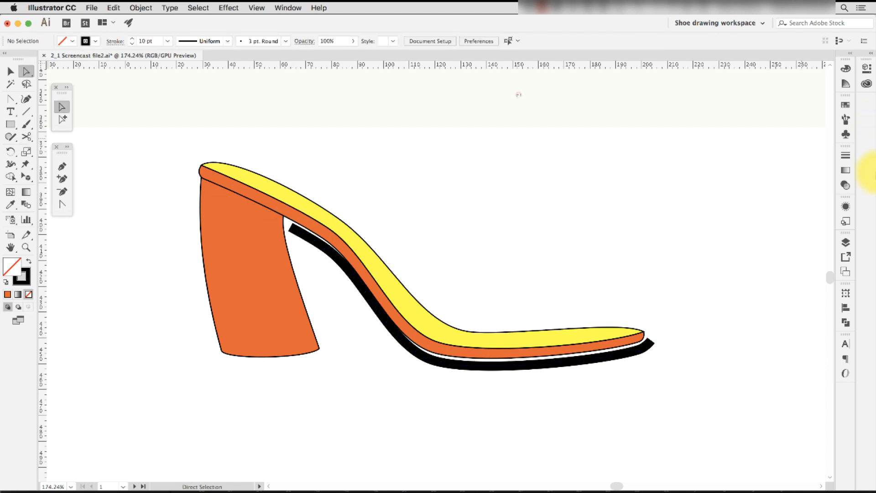
# Select the whole remaining black sole line and shift it up 3 mm against the orange sole.
pyautogui.click(63, 119)
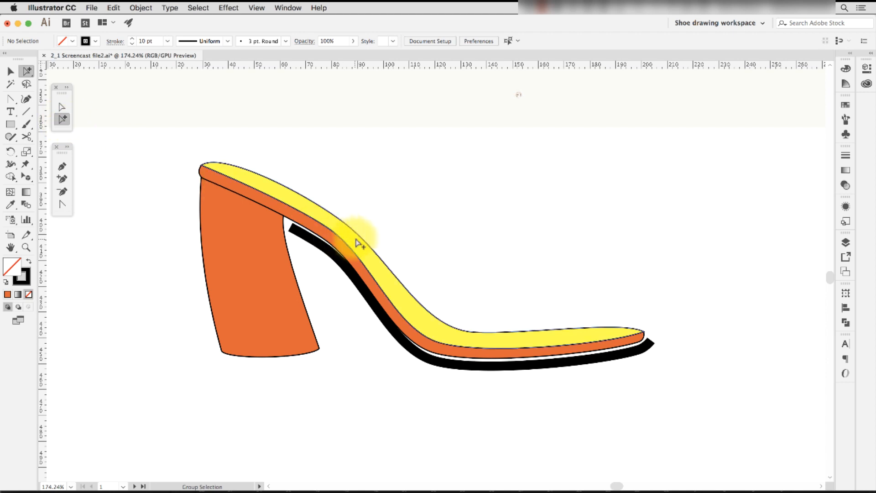
pyautogui.click(314, 244)
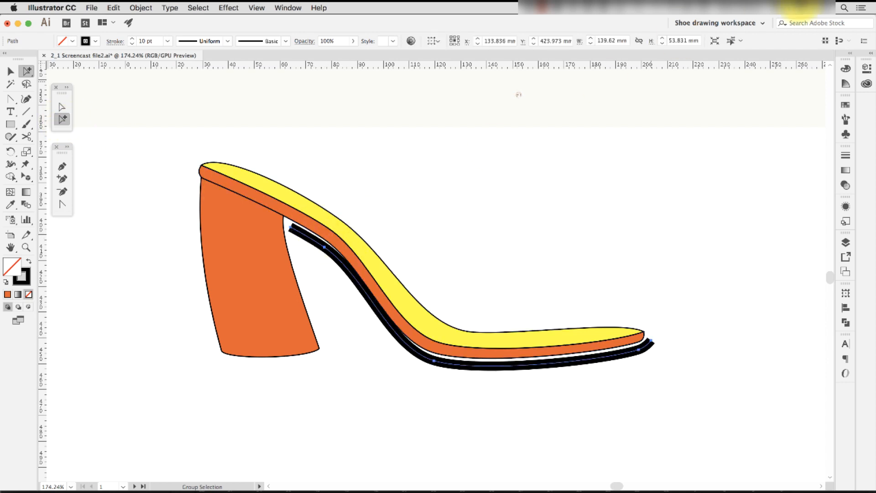
pyautogui.press('Up')
pyautogui.press('Up')
pyautogui.press('Up')
# Reshape the toe end of the black line by adjusting its anchor and handle so it curves closely around the orange sole's tip.
pyautogui.press('z')
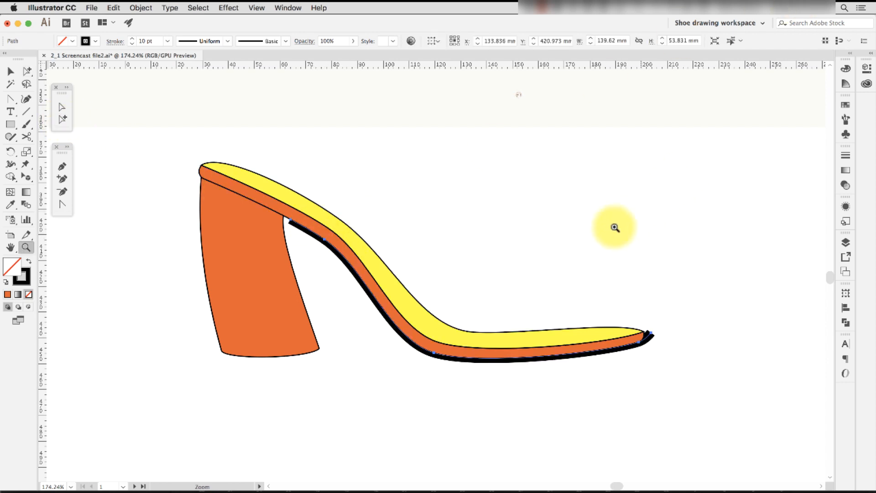
pyautogui.moveTo(586, 263); pyautogui.dragTo(689, 390)
pyautogui.press('a')
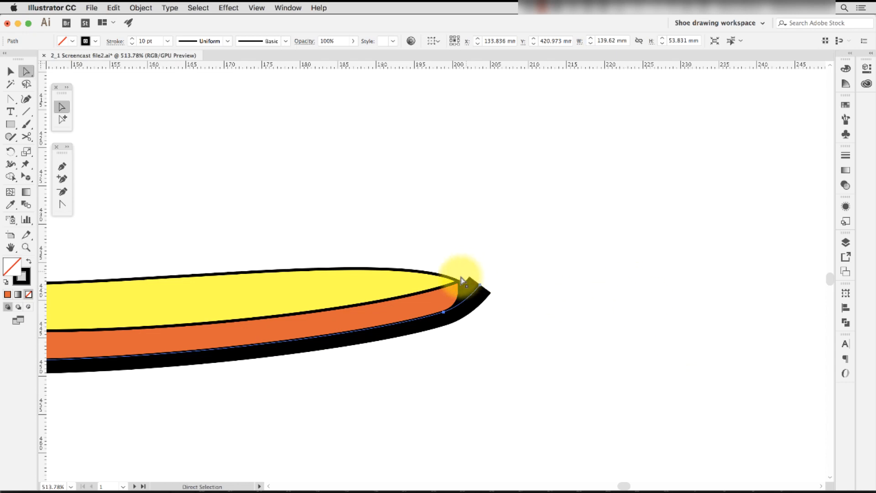
pyautogui.moveTo(479, 286)
pyautogui.mouseDown()
pyautogui.moveTo(456, 294)
pyautogui.moveTo(469, 310)
pyautogui.moveTo(477, 299)
pyautogui.mouseUp()
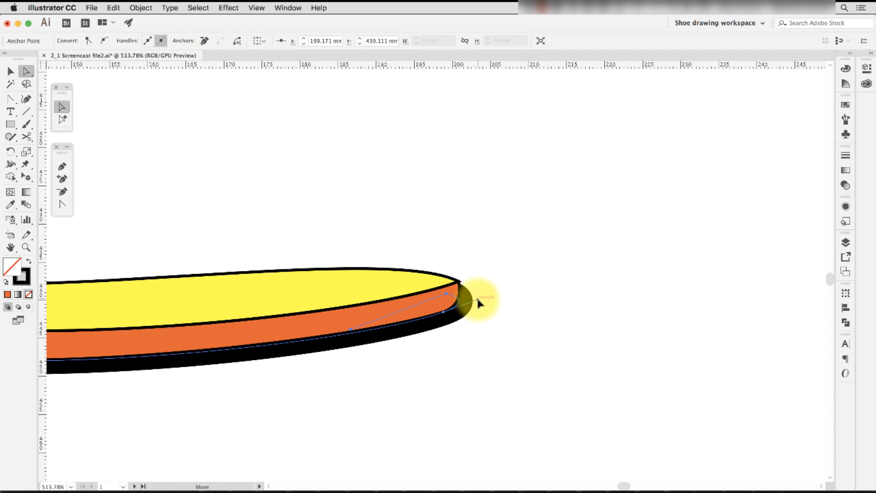
pyautogui.moveTo(477, 300); pyautogui.dragTo(478, 299)
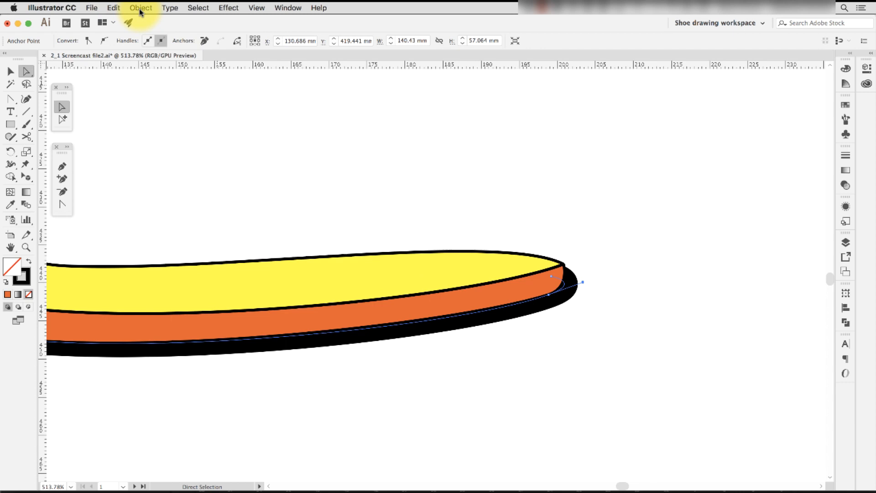
# Convert the black sole line's stroke into a filled shape with Outline Stroke and deselect it.
pyautogui.click(139, 10)
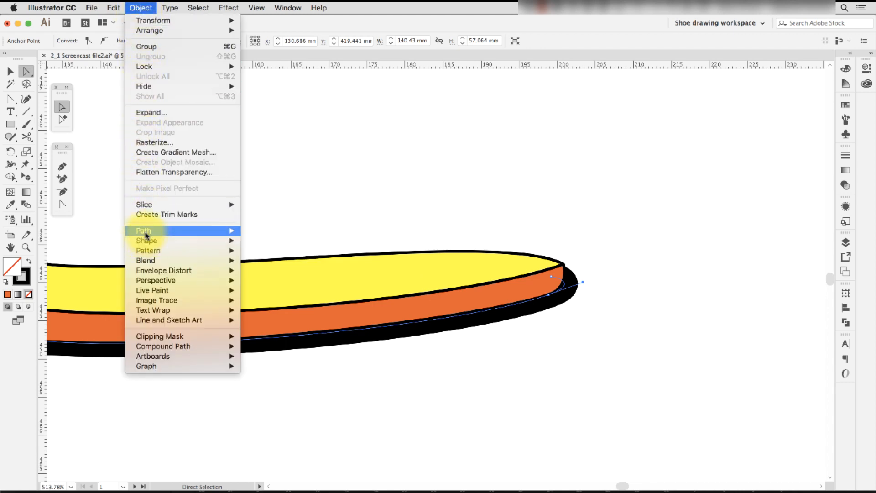
pyautogui.moveTo(150, 231)
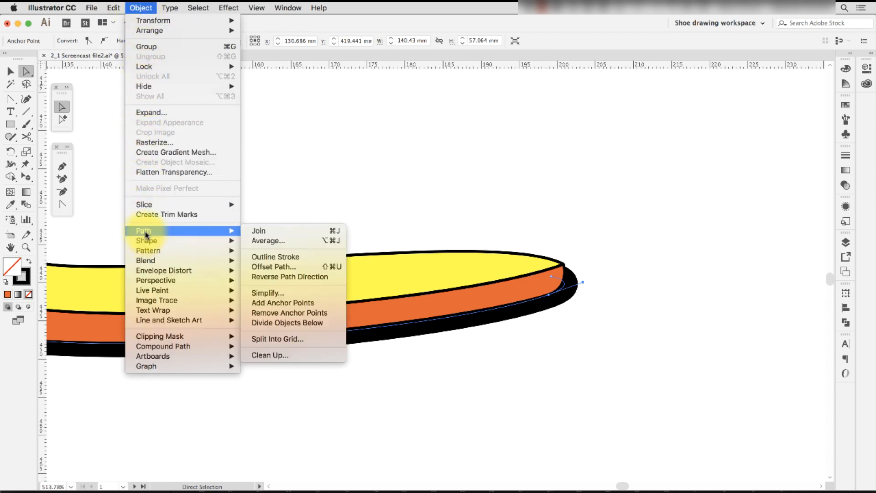
pyautogui.click(272, 260)
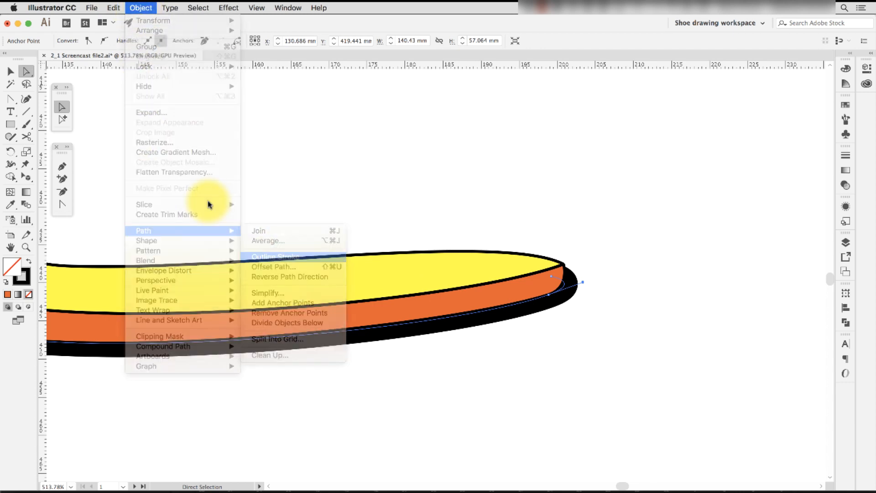
pyautogui.click(478, 403)
# Taper the heel end of the black outsole shape by moving its end anchors to the corner where heel and orange sole meet.
pyautogui.moveTo(277, 366); pyautogui.dragTo(592, 396)
pyautogui.moveTo(249, 323); pyautogui.dragTo(592, 424)
pyautogui.moveTo(332, 240); pyautogui.dragTo(430, 388)
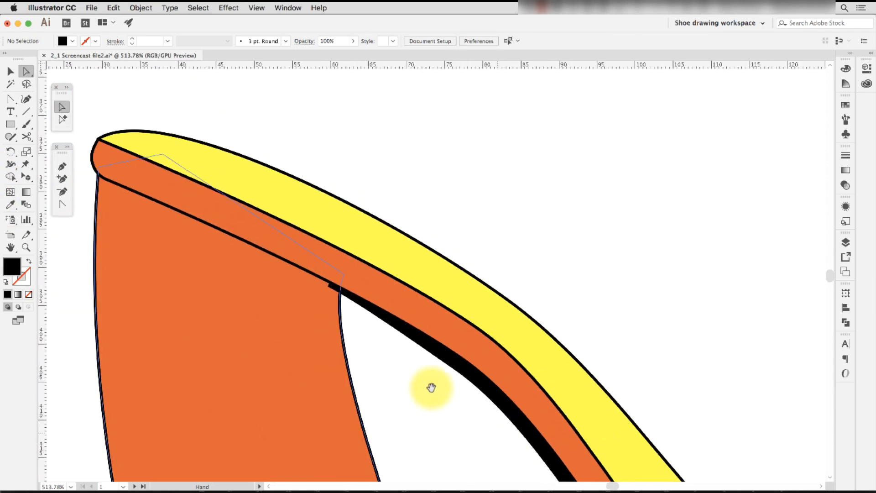
pyautogui.moveTo(332, 298); pyautogui.dragTo(400, 294)
pyautogui.click(387, 291)
pyautogui.click(498, 464)
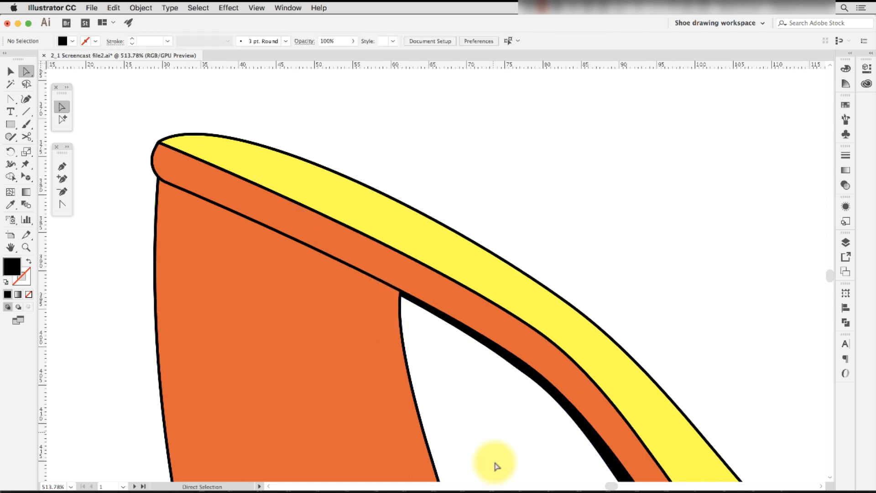
# Duplicate the heel's bottom edge in place, give the copy no fill and move it up 2 mm.
pyautogui.moveTo(461, 346); pyautogui.dragTo(426, 67)
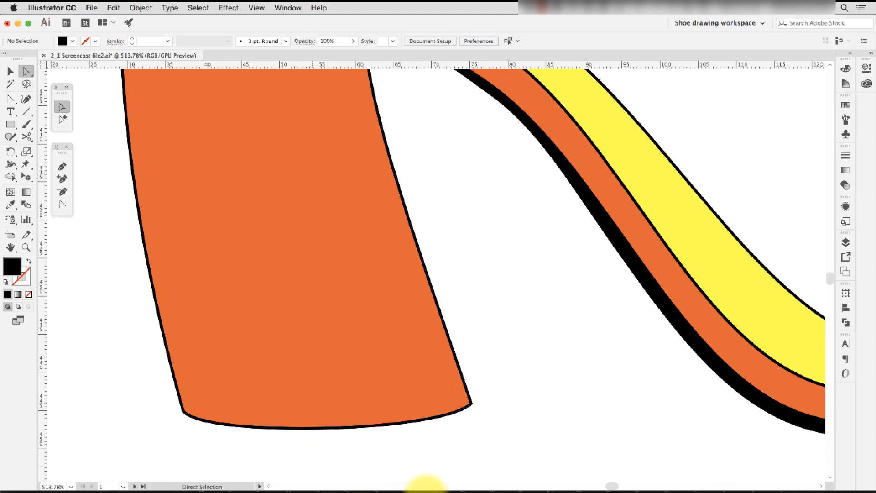
pyautogui.click(391, 414)
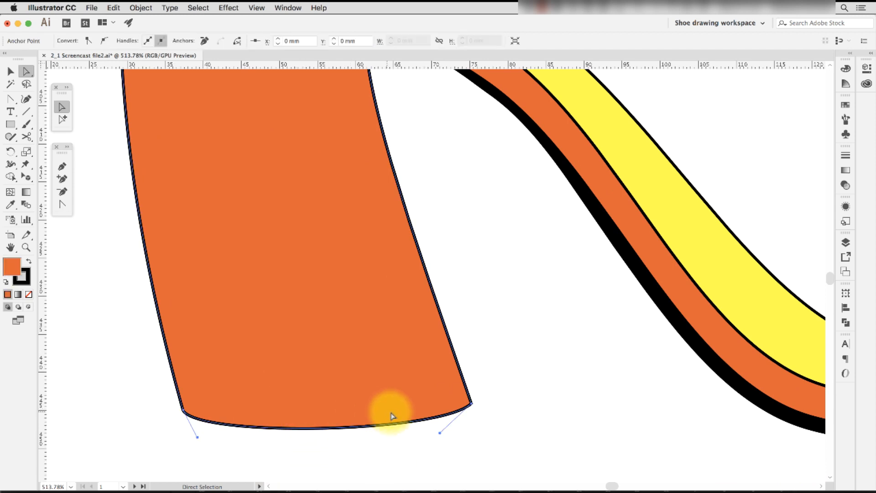
pyautogui.press('cmd+c')
pyautogui.press('cmd+f')
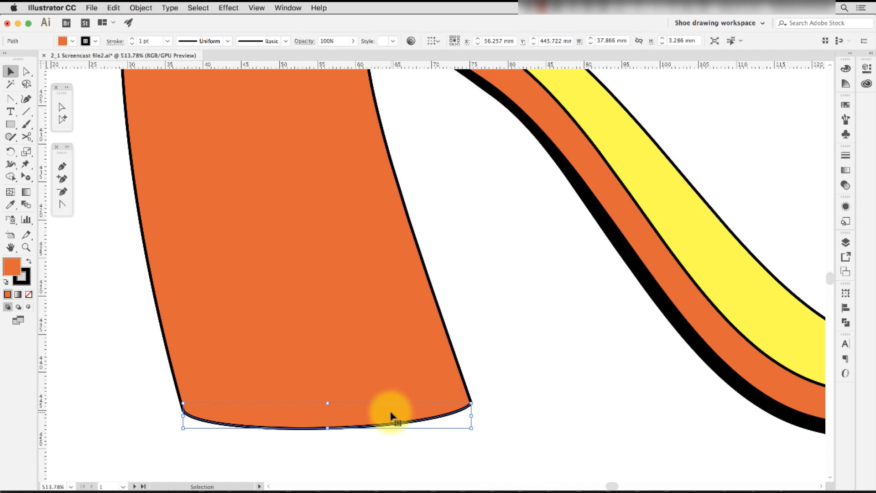
pyautogui.press('Up')
pyautogui.press('Up')
pyautogui.press('Up')
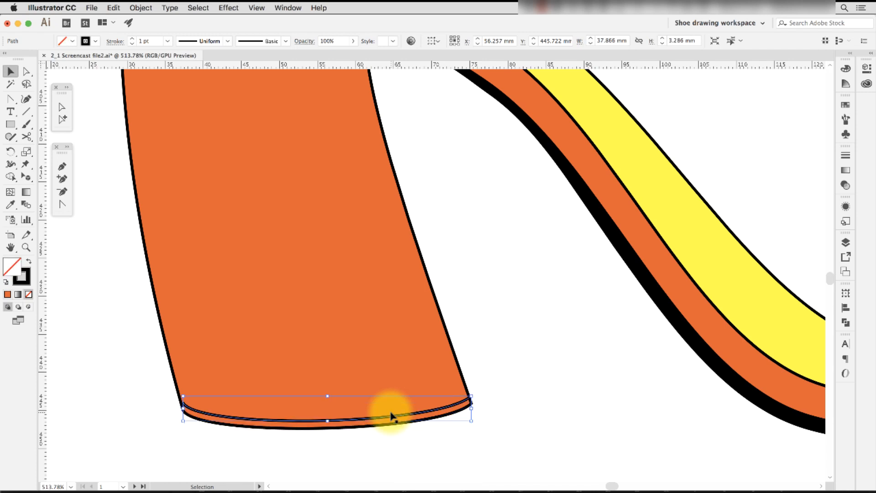
pyautogui.press('Up')
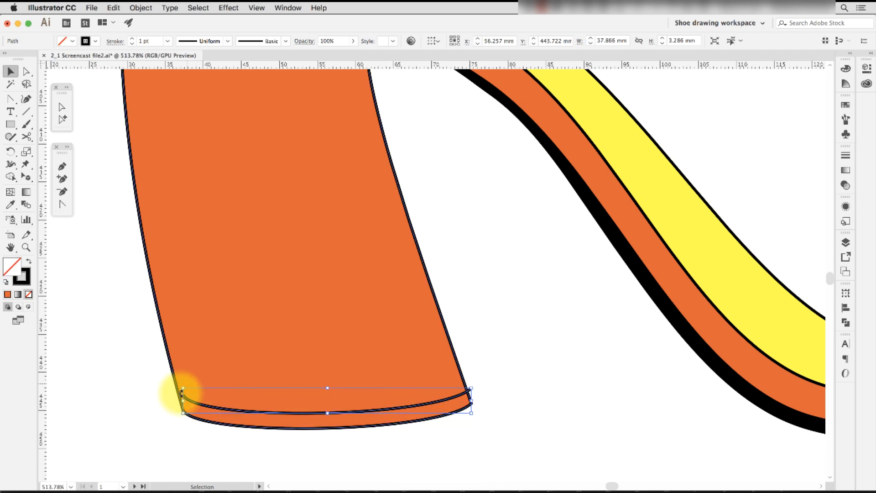
# Stretch the copied line past the heel's back edge and use Shape Builder to make a black strip along the heel's bottom.
pyautogui.moveTo(183, 400); pyautogui.dragTo(177, 400)
pyautogui.keyDown('shift'); pyautogui.click(374, 396); pyautogui.keyUp('shift')
pyautogui.hotkey('shift', 'm')
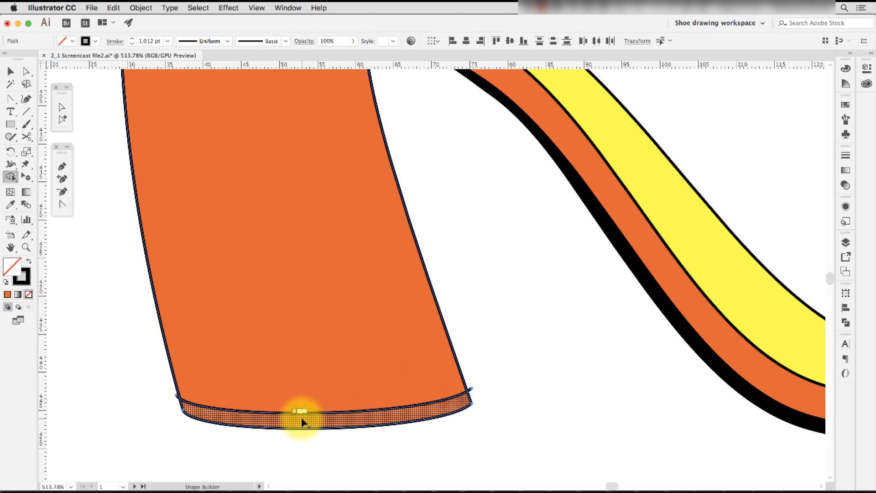
pyautogui.click(301, 422)
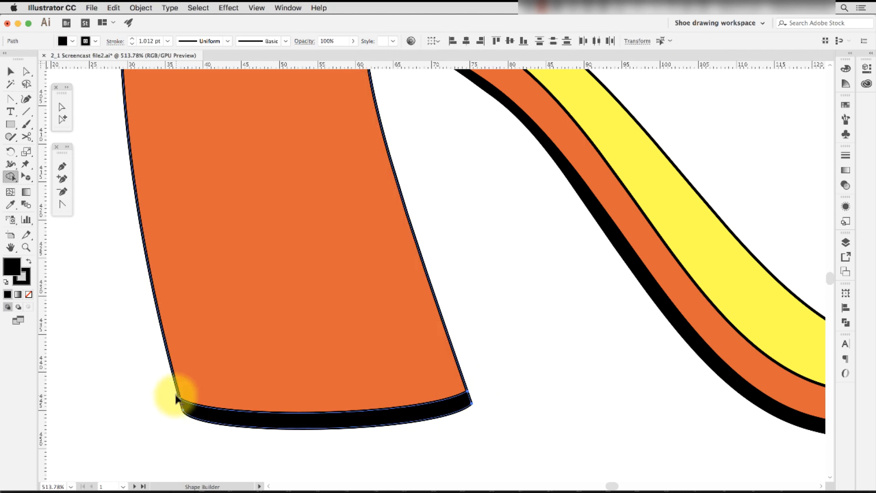
pyautogui.click(526, 376)
# Group the orange heel with its black bottom strip.
pyautogui.press('super+minus')
pyautogui.press('super+minus')
pyautogui.press('super+minus')
pyautogui.press('super+minus')
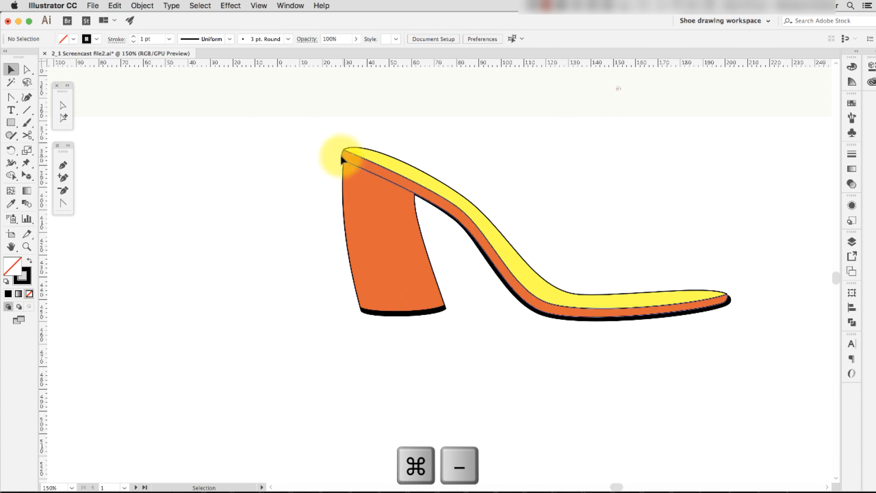
pyautogui.moveTo(453, 336); pyautogui.dragTo(456, 337)
pyautogui.rightClick(457, 337)
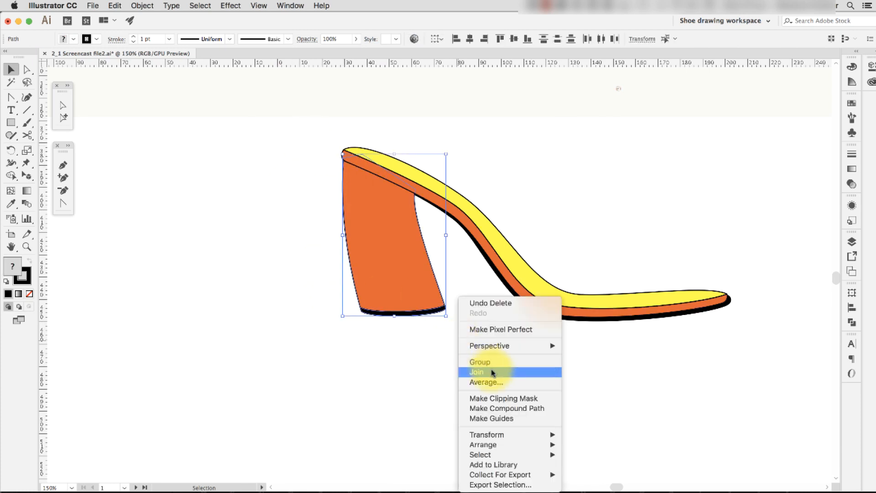
pyautogui.click(487, 363)
# Group the yellow, orange and black sole pieces, and group them with the heel.
pyautogui.click(664, 304)
pyautogui.rightClick(677, 296)
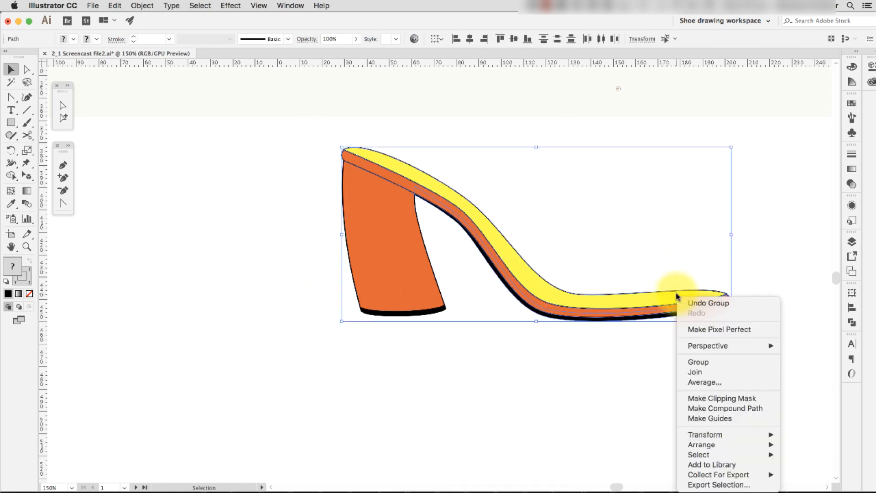
pyautogui.click(697, 372)
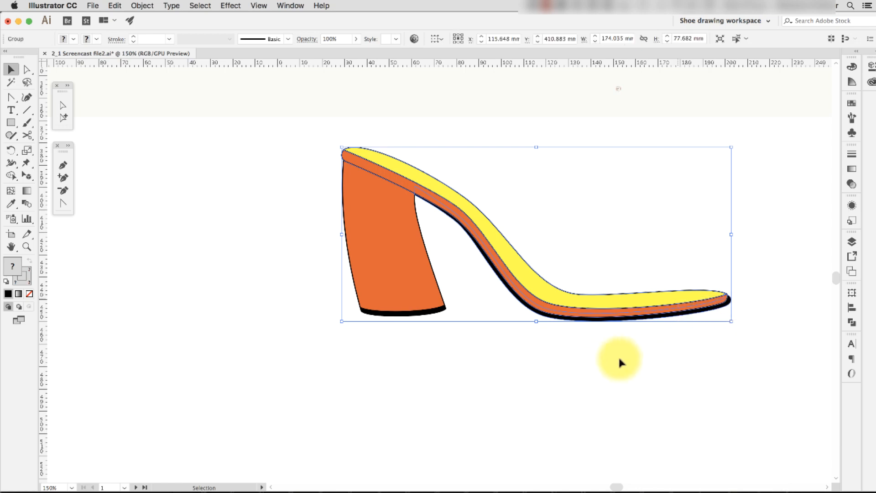
pyautogui.moveTo(310, 356); pyautogui.dragTo(477, 177)
pyautogui.rightClick(497, 180)
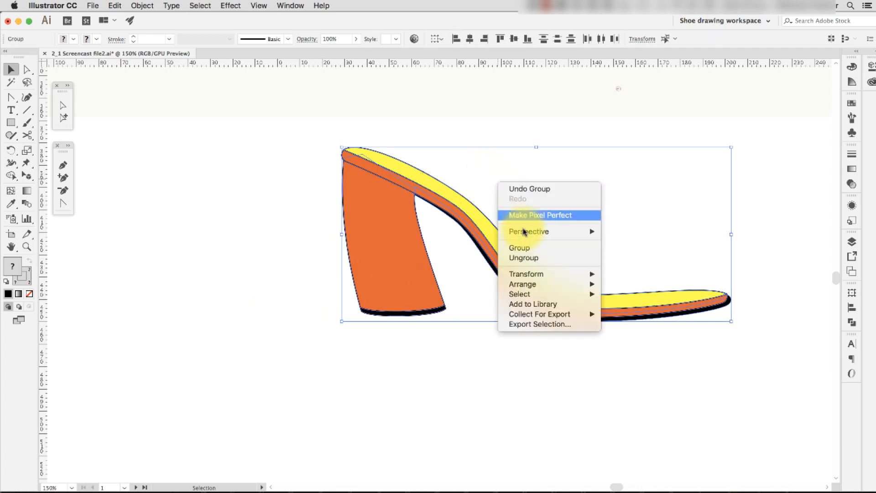
pyautogui.click(488, 187)
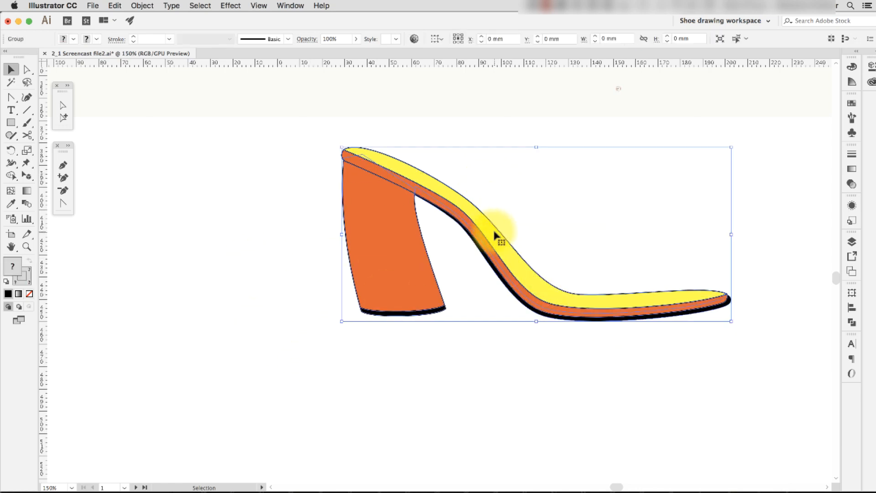
# Enlarge the keyboard increment and move the grouped heel and sole straight up 180 mm into the side-view shoe drawing.
pyautogui.press('super+k')
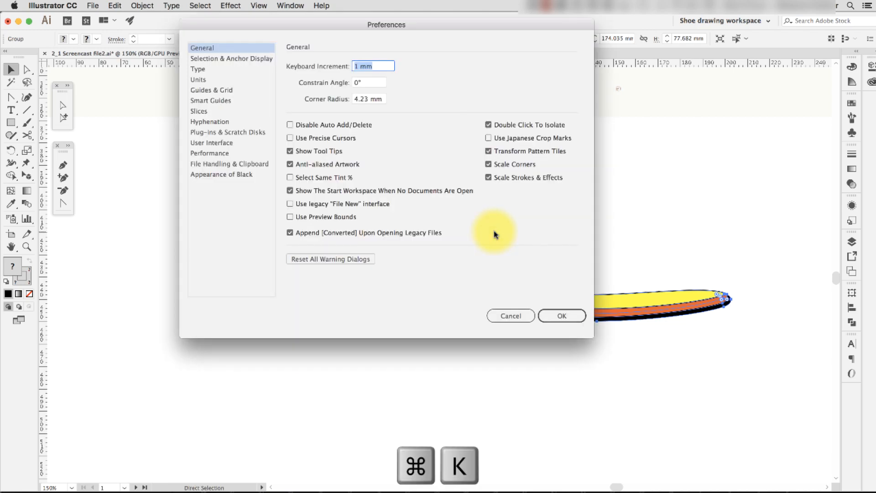
pyautogui.write('3')
pyautogui.press('Return')
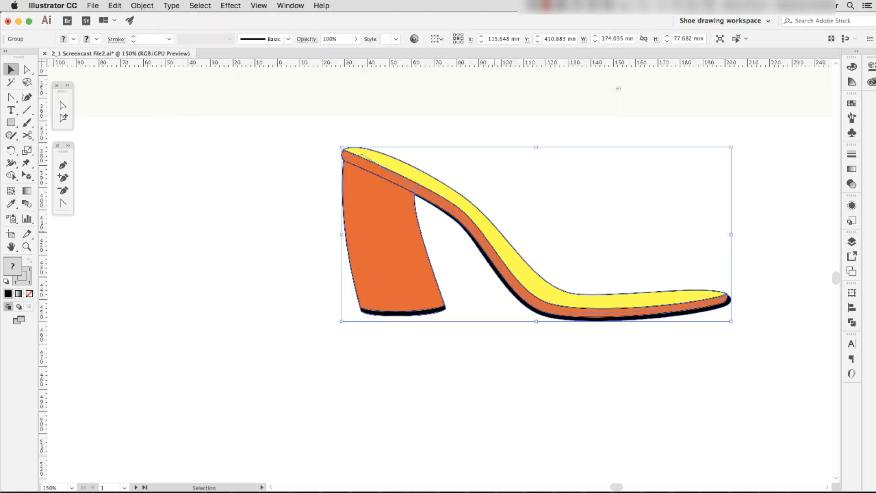
pyautogui.press('super+minus')
pyautogui.press('super+minus')
pyautogui.press('super+minus')
pyautogui.press('Up')
pyautogui.press('Up')
pyautogui.press('Up')
pyautogui.press('Up')
pyautogui.press('Up')
pyautogui.press('Up')
pyautogui.press('Up')
pyautogui.press('Up')
pyautogui.press('Up')
pyautogui.press('Up')
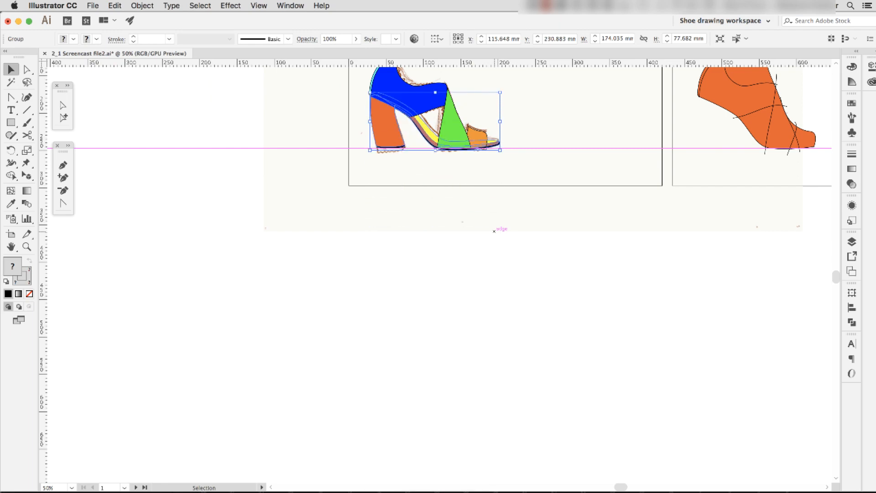
pyautogui.click(493, 201)
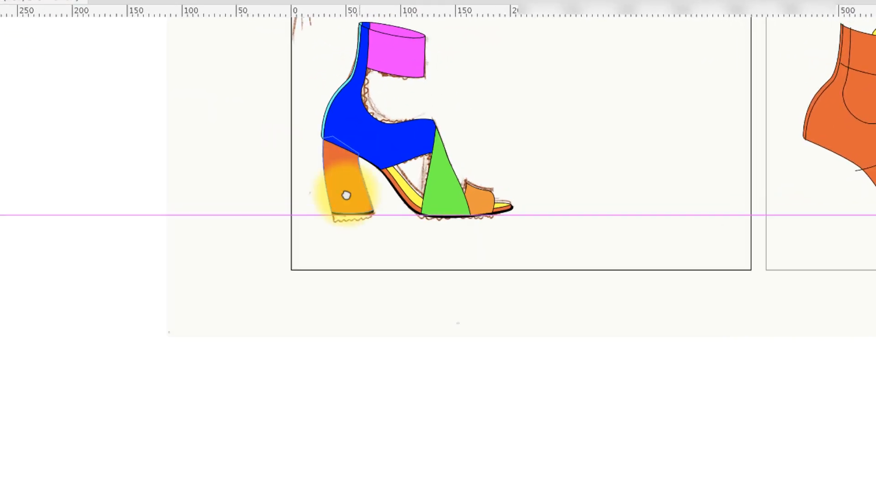
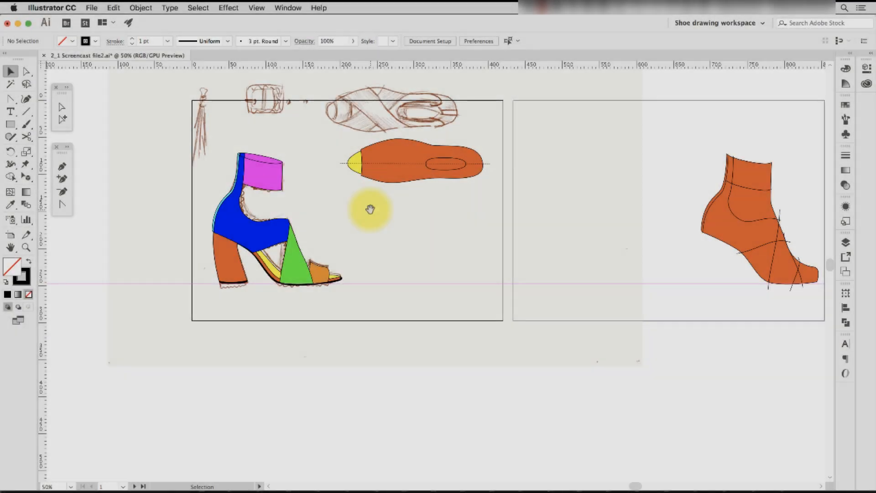
# Unlock Layer 3 and move the linked sketch so its top-view drawing lies behind the orange top-view shape.
pyautogui.moveTo(385, 216); pyautogui.dragTo(378, 244)
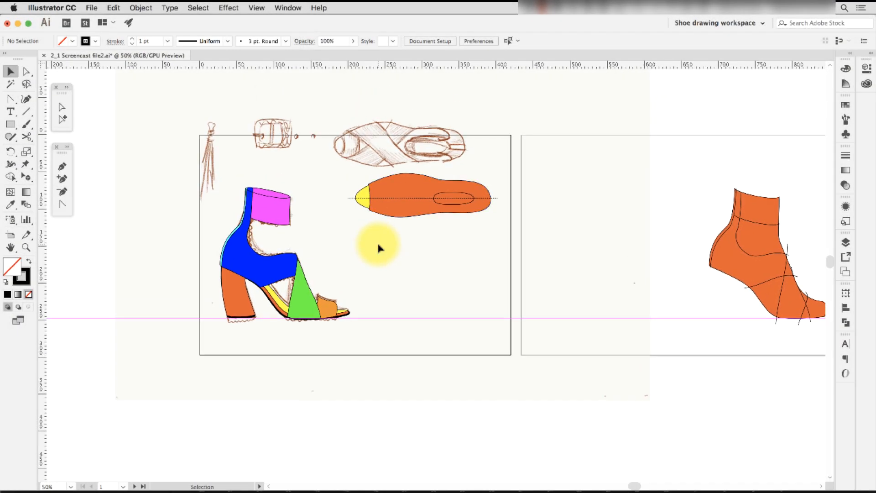
pyautogui.press('z')
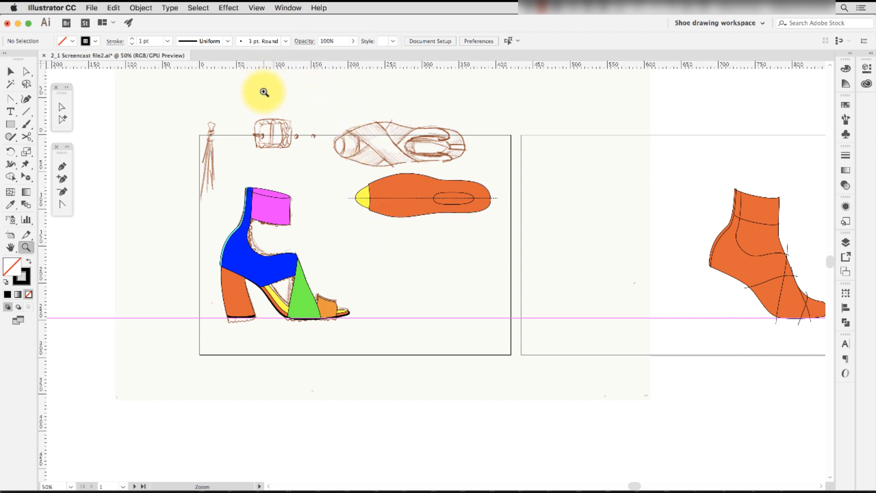
pyautogui.moveTo(264, 92); pyautogui.dragTo(592, 292)
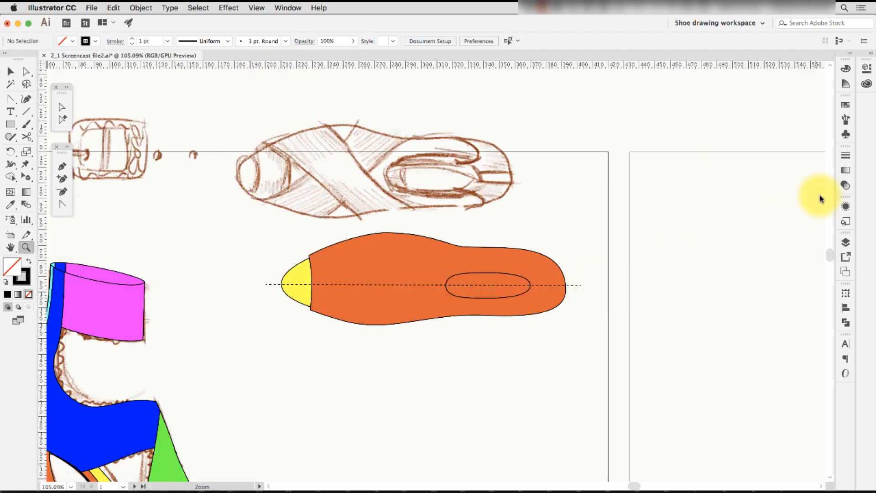
pyautogui.click(846, 243)
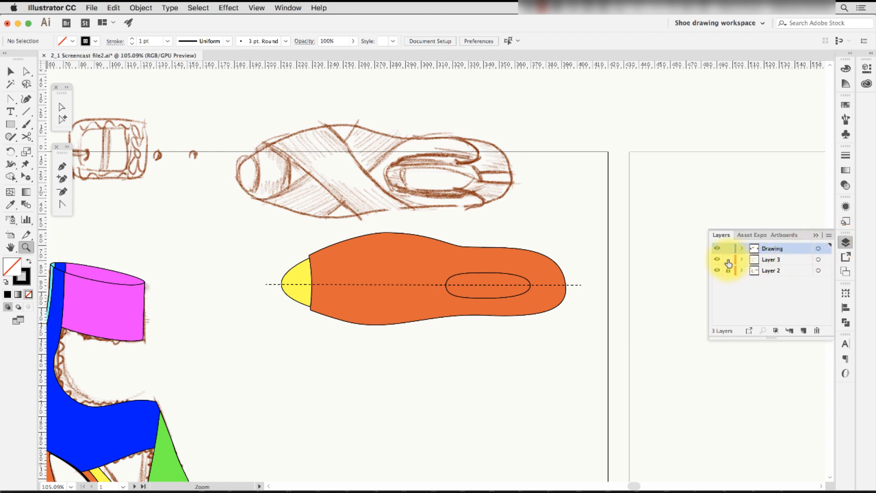
pyautogui.click(373, 178)
pyautogui.moveTo(375, 182); pyautogui.dragTo(399, 159)
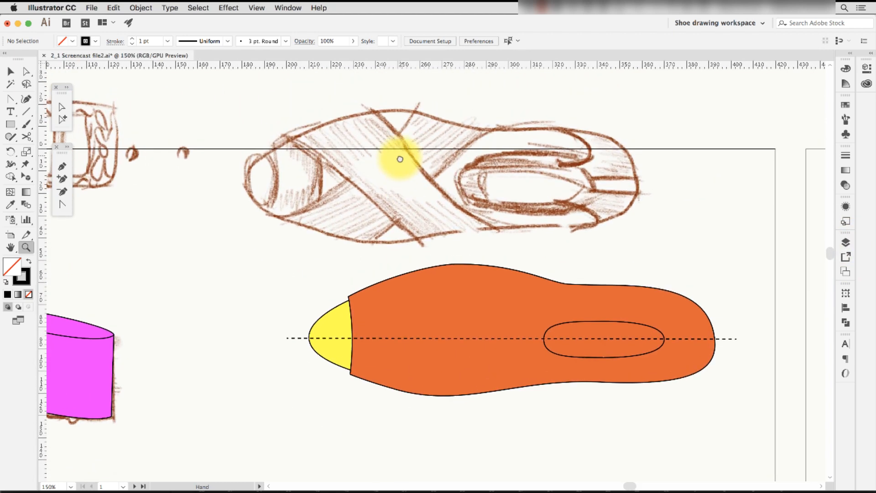
pyautogui.press('v')
pyautogui.moveTo(525, 194); pyautogui.dragTo(587, 322)
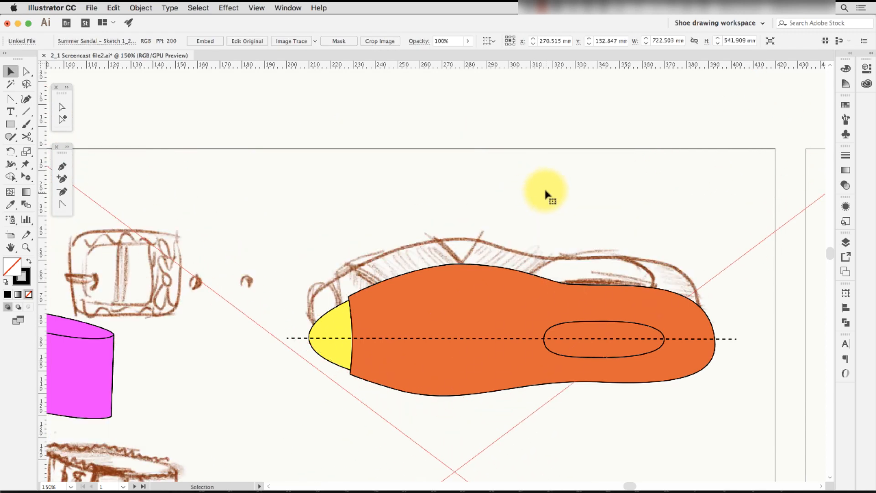
pyautogui.moveTo(545, 191); pyautogui.dragTo(557, 199)
# Fine-tune the sketch's position by 1 mm to the left and 1 mm up, and lock Layer 3.
pyautogui.press('super+k')
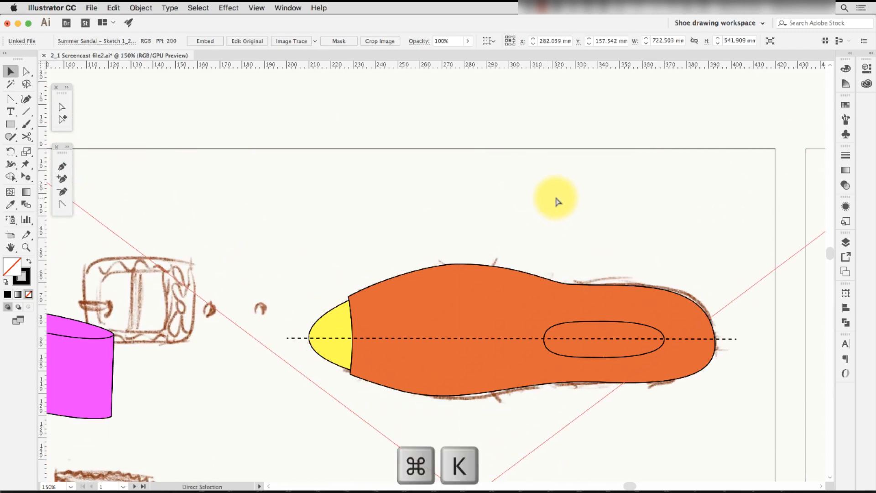
pyautogui.press('Return')
pyautogui.press('Left')
pyautogui.press('Up')
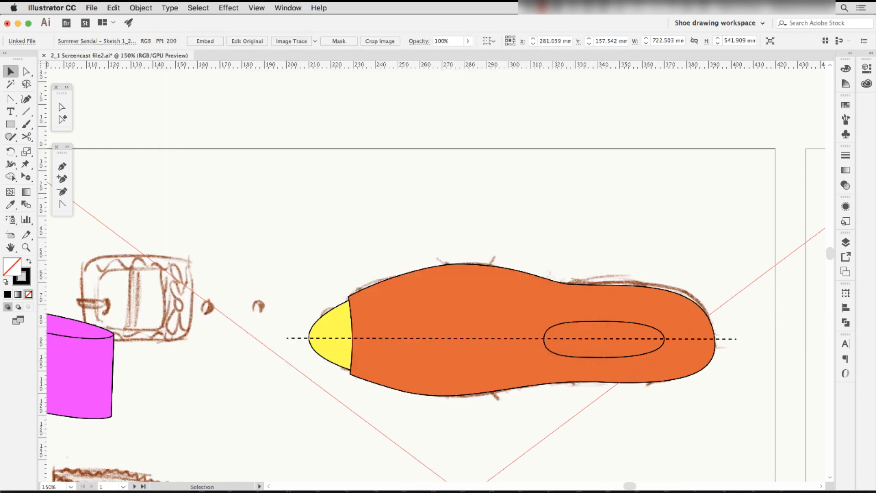
pyautogui.click(846, 243)
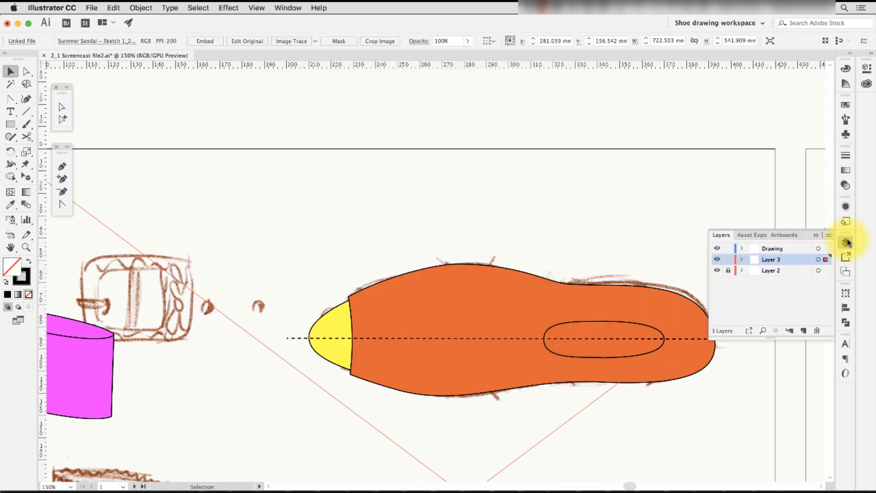
pyautogui.click(729, 261)
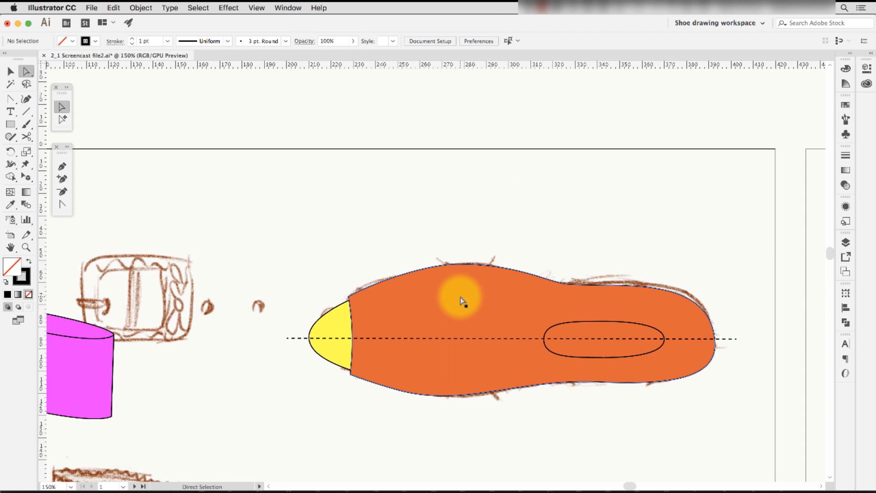
# Ungroup the orange top-view artwork completely down to its separate parts.
pyautogui.click(483, 239)
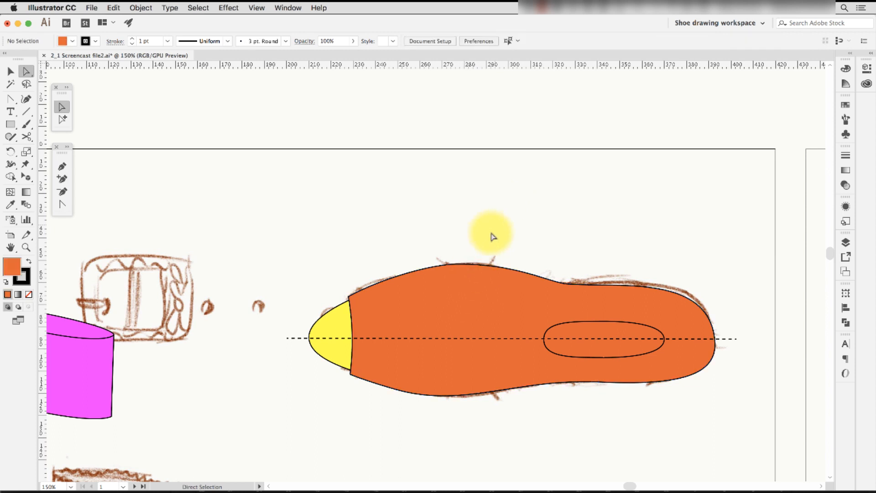
pyautogui.click(437, 337)
pyautogui.click(437, 337)
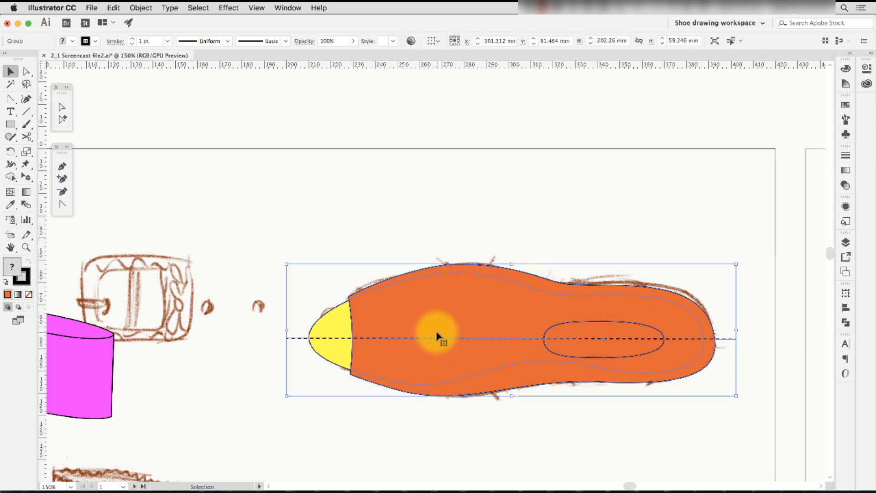
pyautogui.press('shift+super+g')
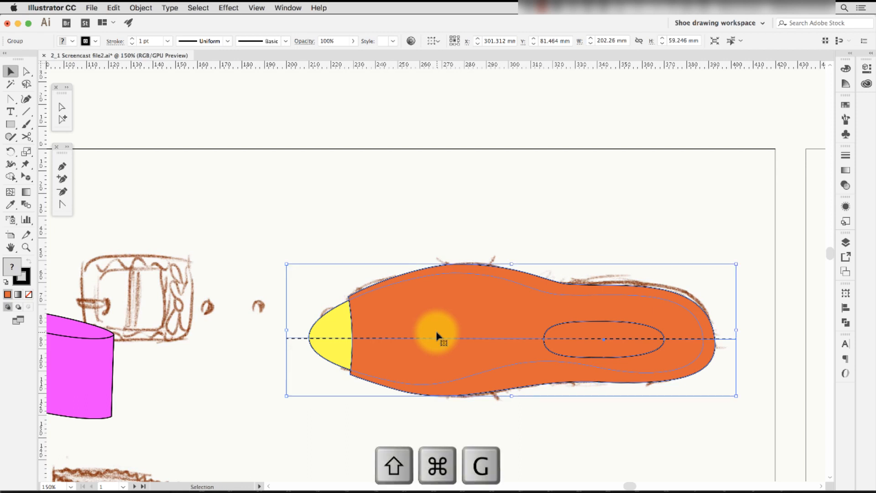
pyautogui.press('shift+super+g')
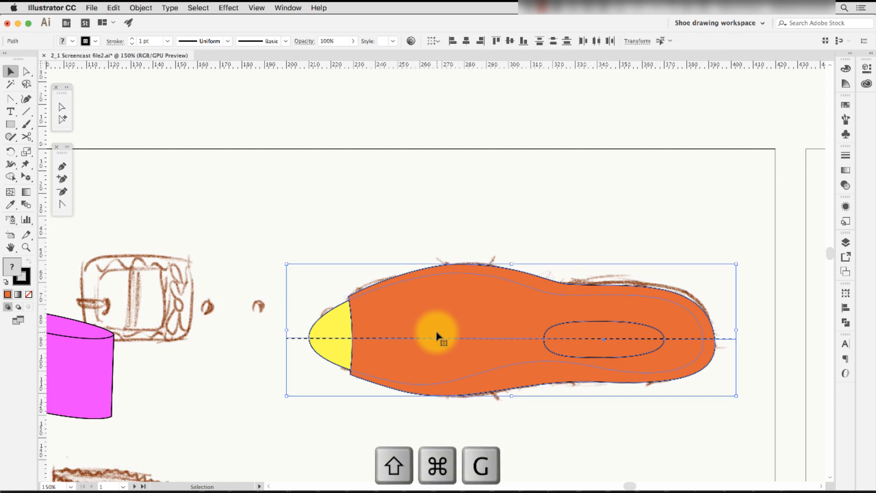
pyautogui.click(479, 203)
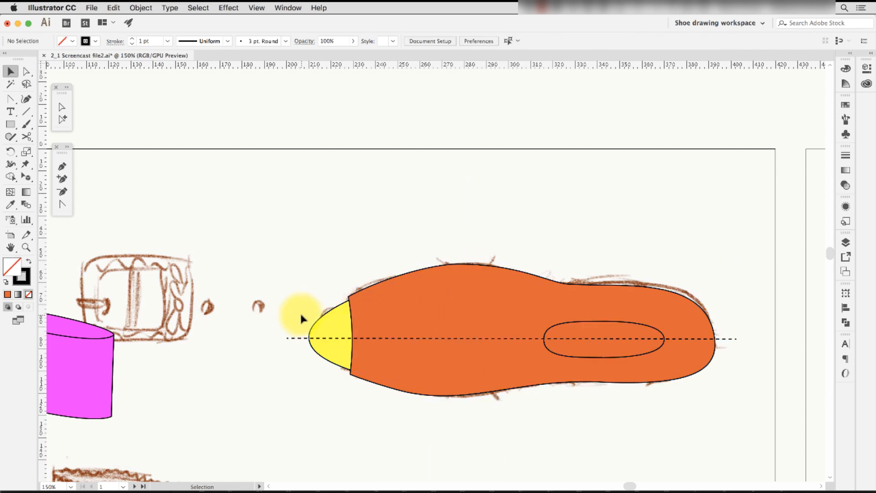
# Set the keyboard increment to 20 mm and move the yellow sole with its dashed centre line straight down 100 mm.
pyautogui.click(313, 352)
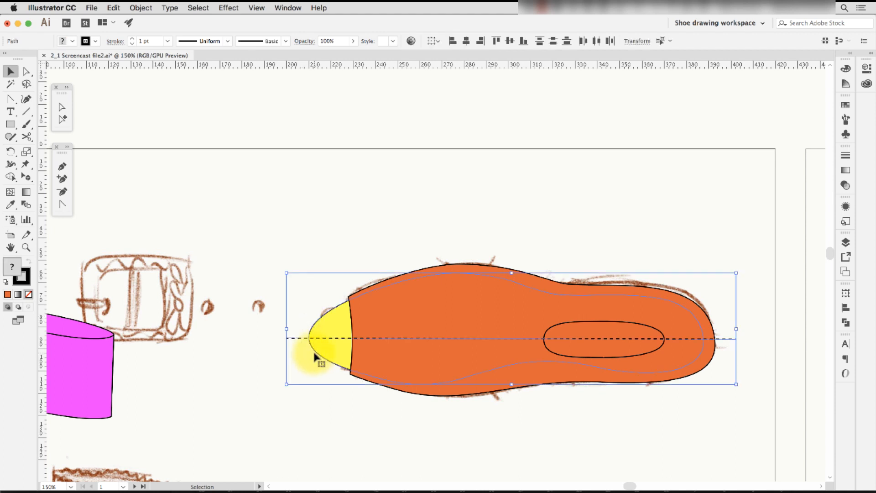
pyautogui.press('super+k')
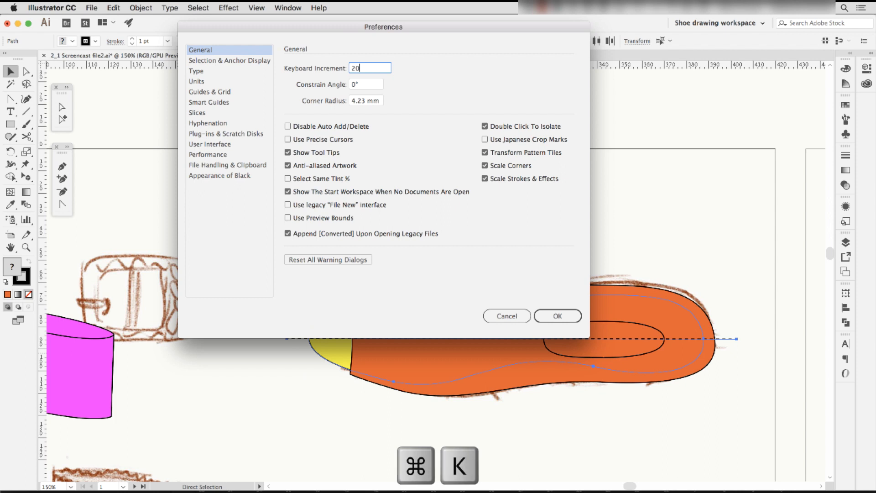
pyautogui.press('Return')
pyautogui.press('Down')
pyautogui.press('Down')
pyautogui.press('Down')
pyautogui.press('Down')
pyautogui.press('Down')
pyautogui.press('Down')
pyautogui.press('Down')
pyautogui.press('Down')
pyautogui.press('Down')
pyautogui.press('Down')
pyautogui.press('Down')
pyautogui.press('Down')
pyautogui.press('Down')
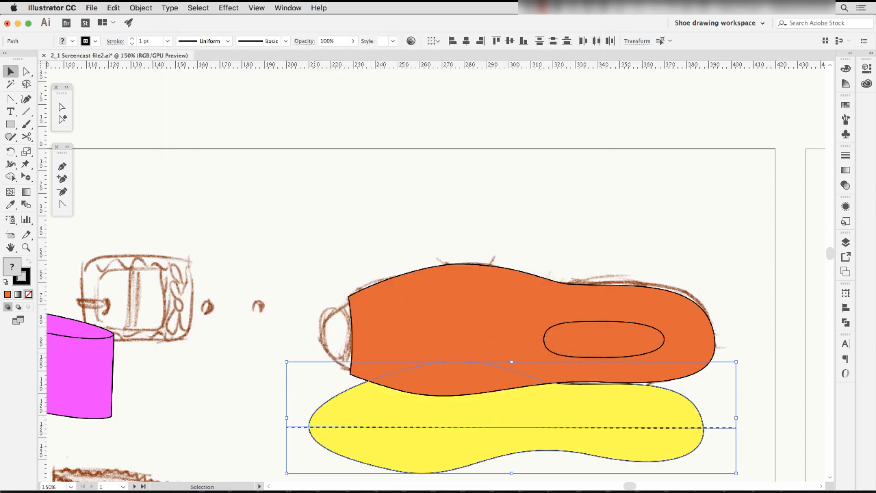
pyautogui.press('Down')
pyautogui.press('Down')
pyautogui.press('Down')
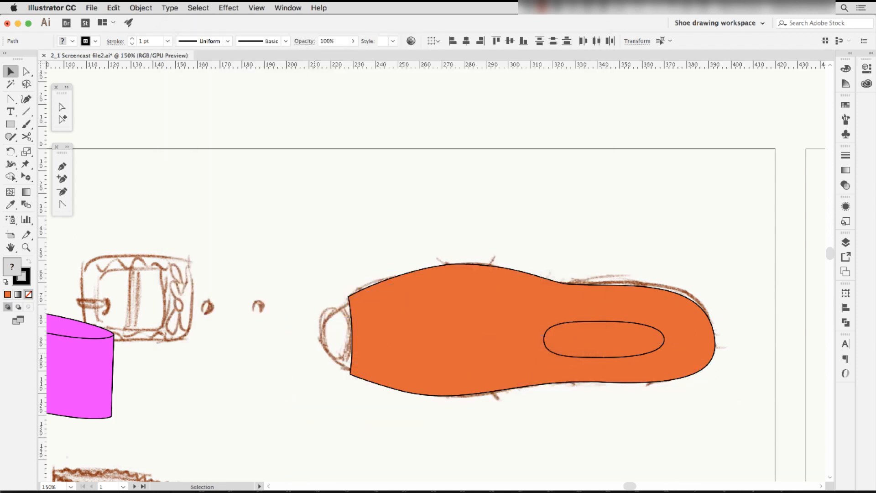
# Reduce the opacity of the large orange top-view shape's fill to 65%.
pyautogui.click(417, 332)
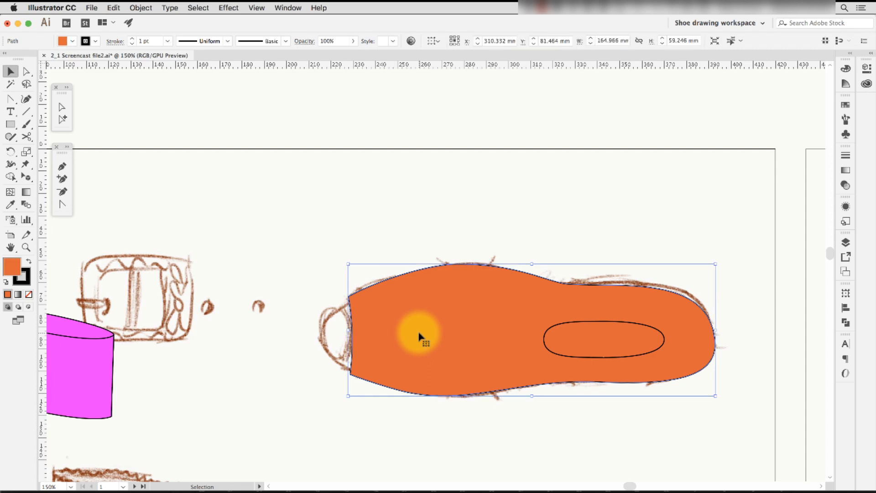
pyautogui.click(846, 207)
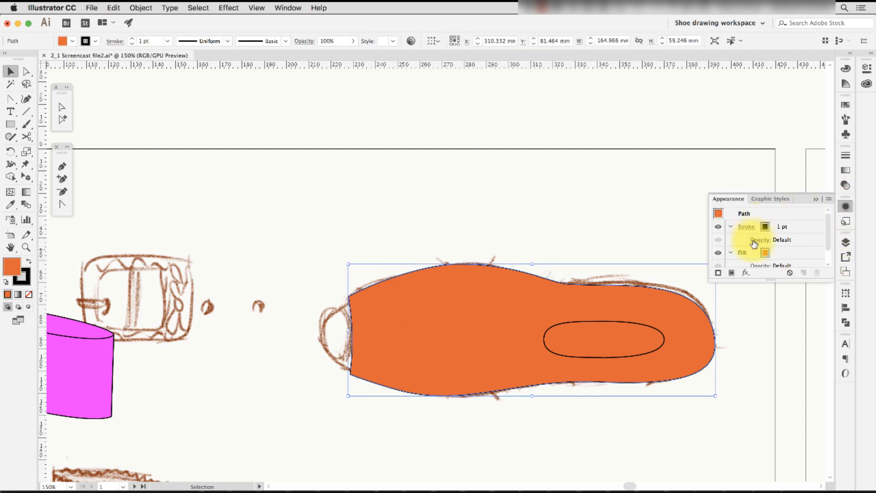
pyautogui.click(792, 253)
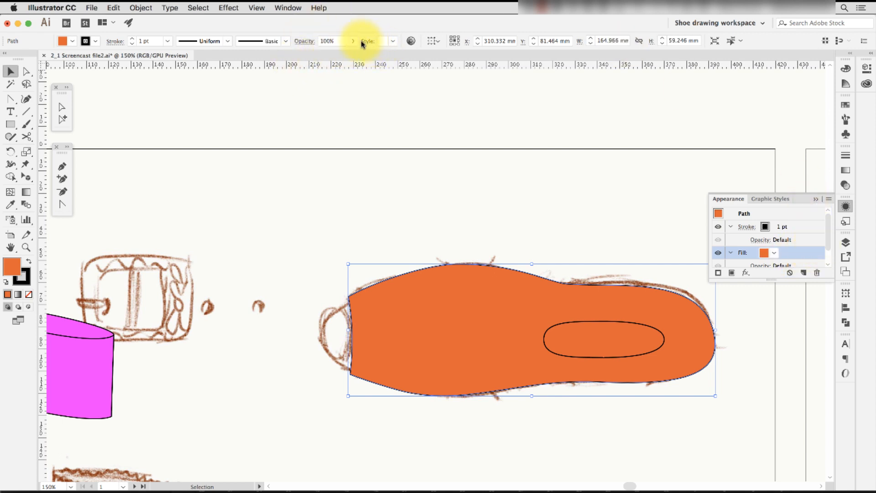
pyautogui.click(327, 41)
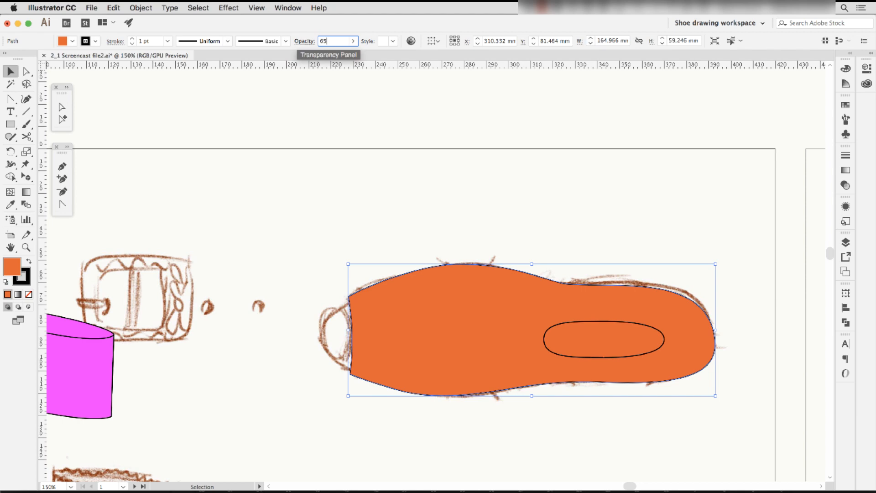
pyautogui.press('Return')
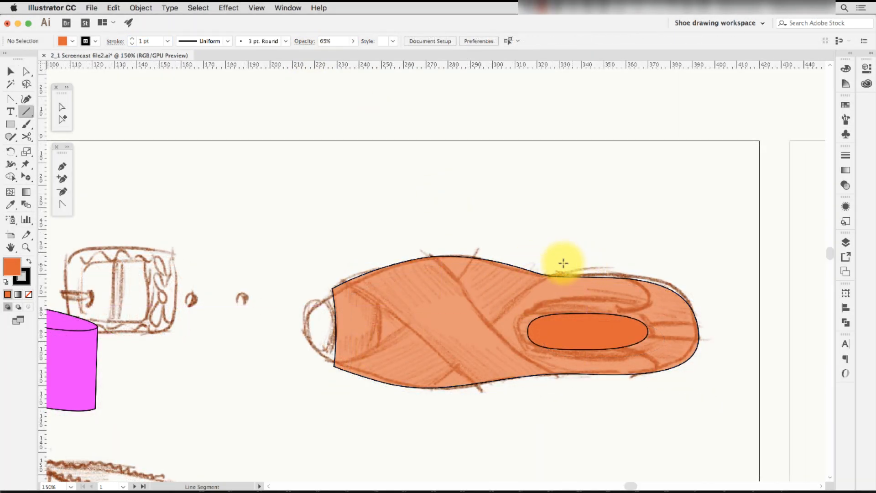
# Draw two crossing diagonal lines, each about 68 by 69 mm, over the strap sketch in the middle of the upper.
pyautogui.moveTo(562, 264); pyautogui.dragTo(417, 406)
pyautogui.moveTo(409, 237); pyautogui.dragTo(551, 390)
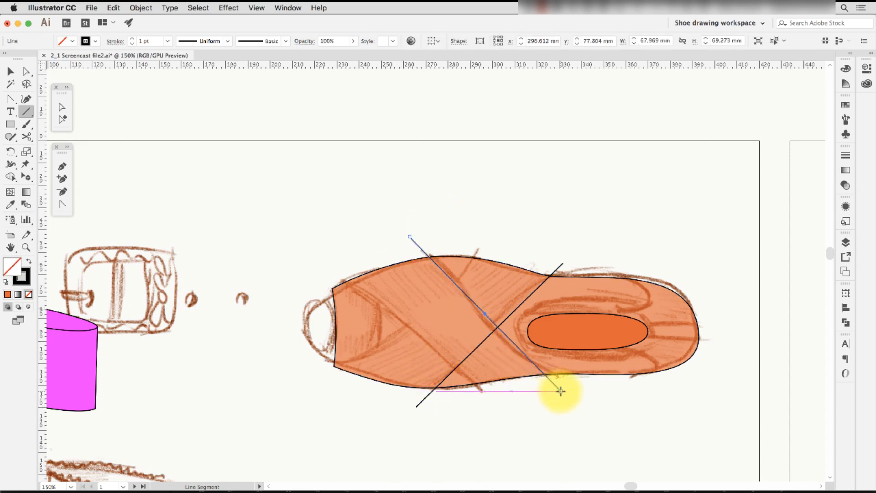
pyautogui.moveTo(558, 391); pyautogui.dragTo(560, 391)
# Bend the crossing diagonals into S-curves along the sketch and fit the downward-sloping one's ends and handles to the strap edge.
pyautogui.click(11, 71)
pyautogui.click(230, 290)
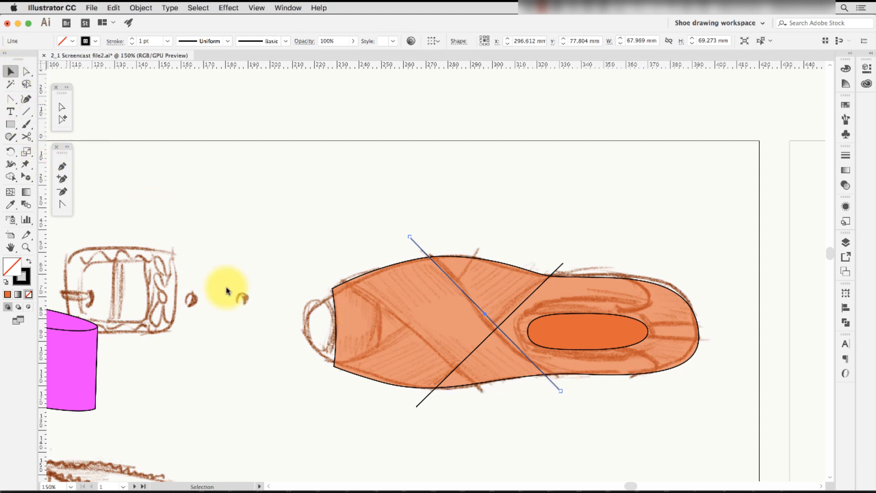
pyautogui.click(517, 346)
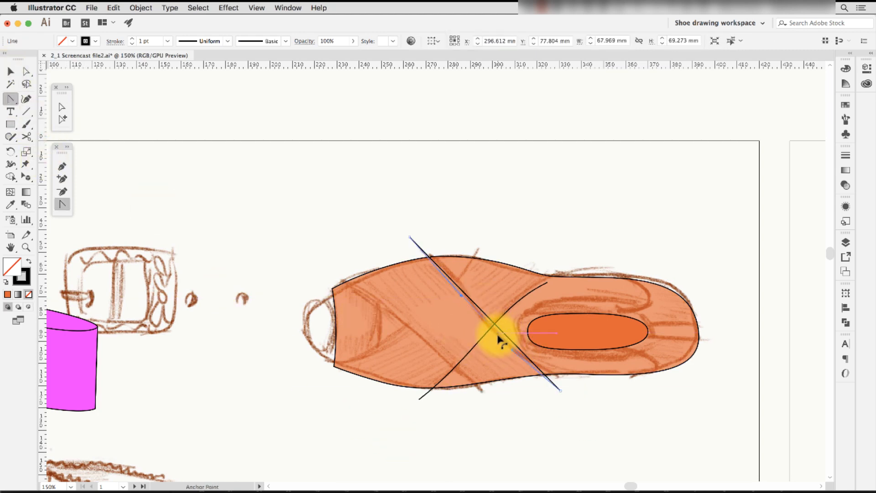
pyautogui.hotkey('shift', 'c')
pyautogui.press('a')
pyautogui.moveTo(472, 292); pyautogui.dragTo(475, 289)
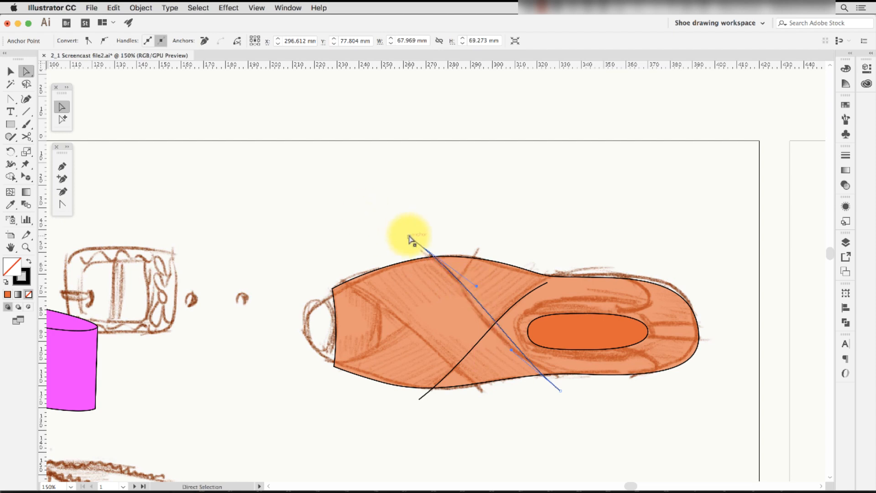
pyautogui.click(418, 249)
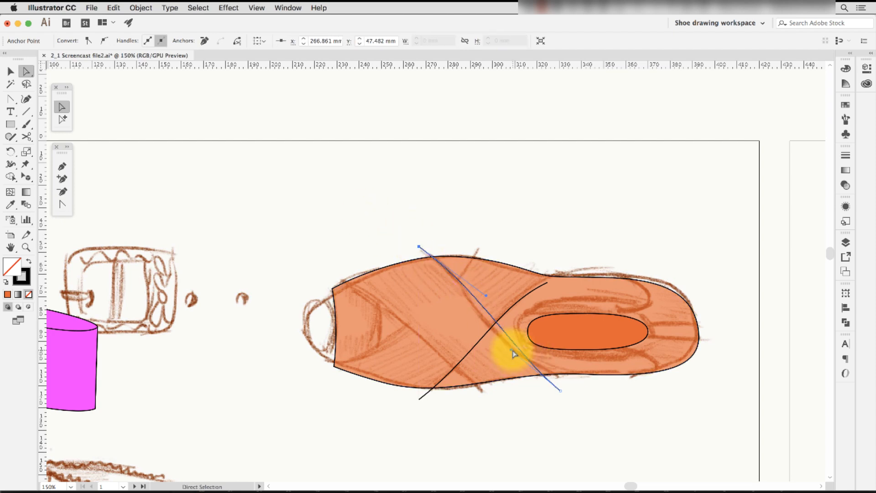
pyautogui.click(557, 377)
pyautogui.moveTo(498, 341); pyautogui.dragTo(491, 355)
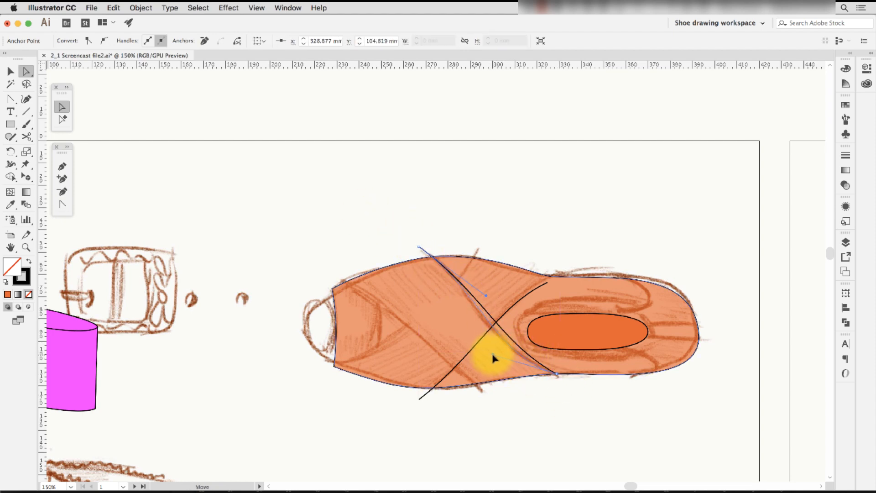
pyautogui.click(536, 407)
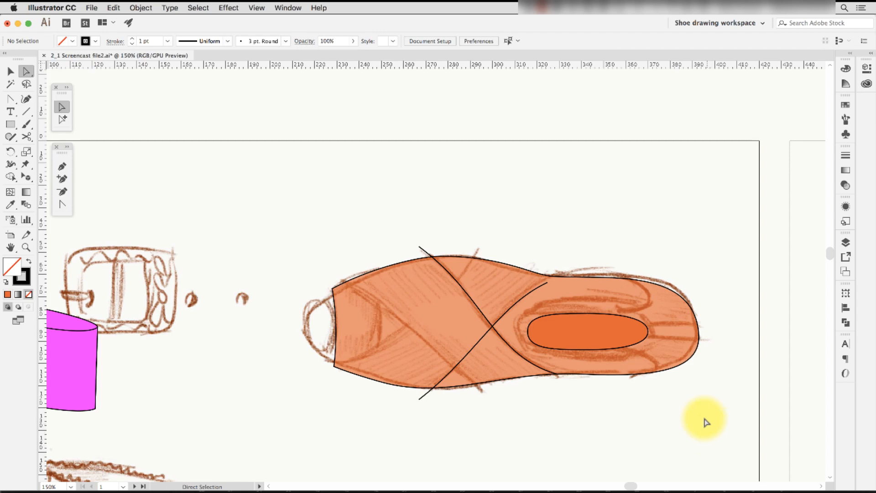
# Reshape the lower end of the upward-sloping strap curve by adjusting its handle and end point.
pyautogui.click(419, 399)
pyautogui.moveTo(476, 355); pyautogui.dragTo(474, 371)
pyautogui.moveTo(415, 395); pyautogui.dragTo(418, 398)
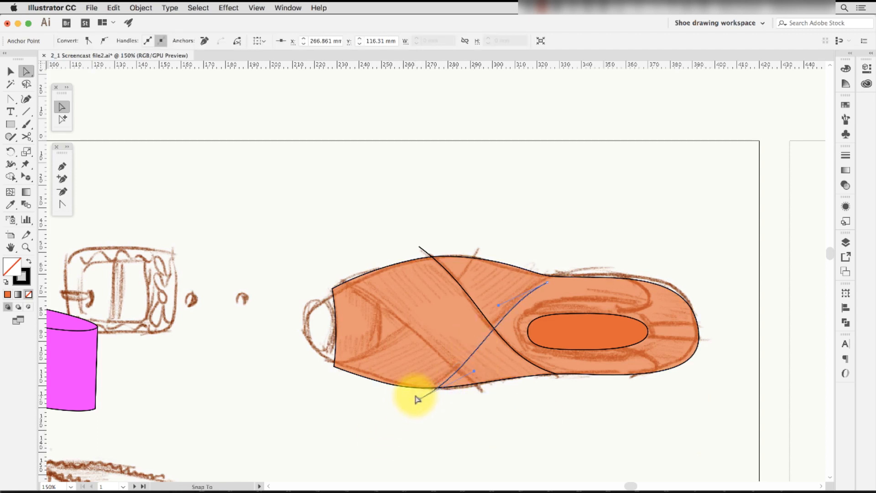
pyautogui.click(474, 414)
# Copy the downward-sloping strap curve towards the toe and adjust its ends and handles to the sketched strap edge.
pyautogui.press('v')
pyautogui.click(481, 313)
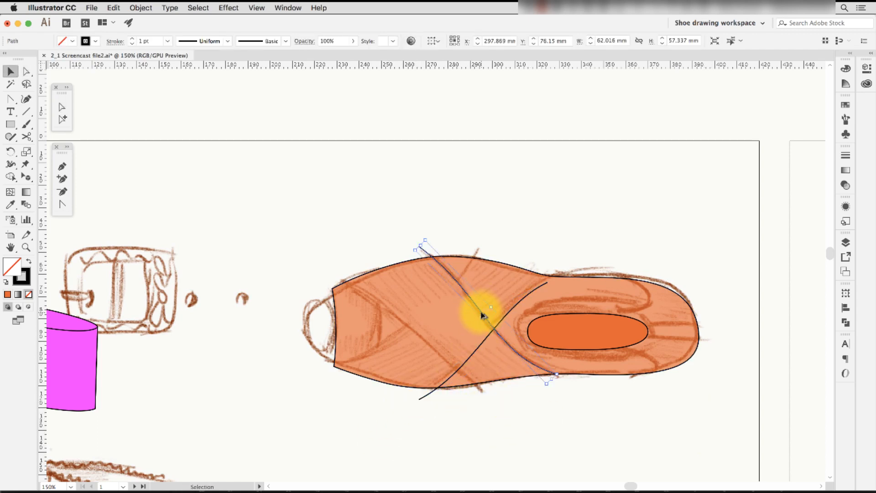
pyautogui.moveTo(481, 313); pyautogui.dragTo(408, 341)
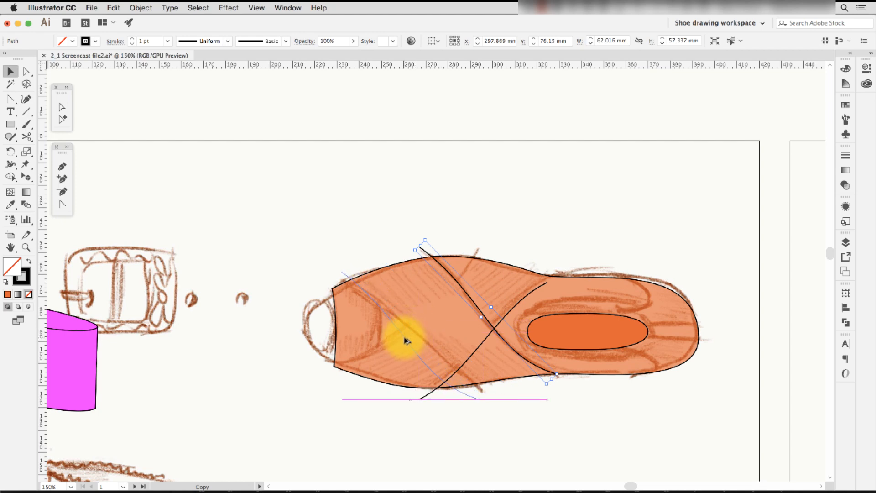
pyautogui.click(545, 399)
pyautogui.press('a')
pyautogui.moveTo(487, 397); pyautogui.dragTo(436, 333)
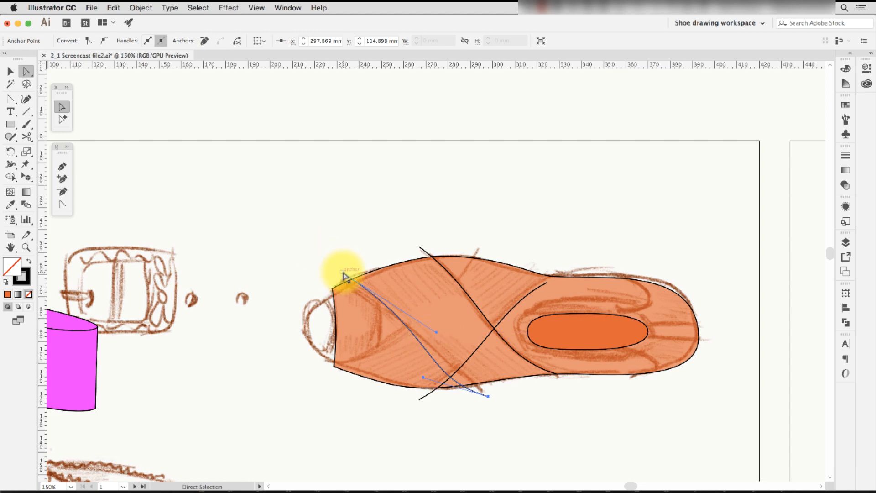
pyautogui.click(538, 430)
pyautogui.click(441, 368)
pyautogui.moveTo(423, 377); pyautogui.dragTo(432, 371)
pyautogui.click(536, 433)
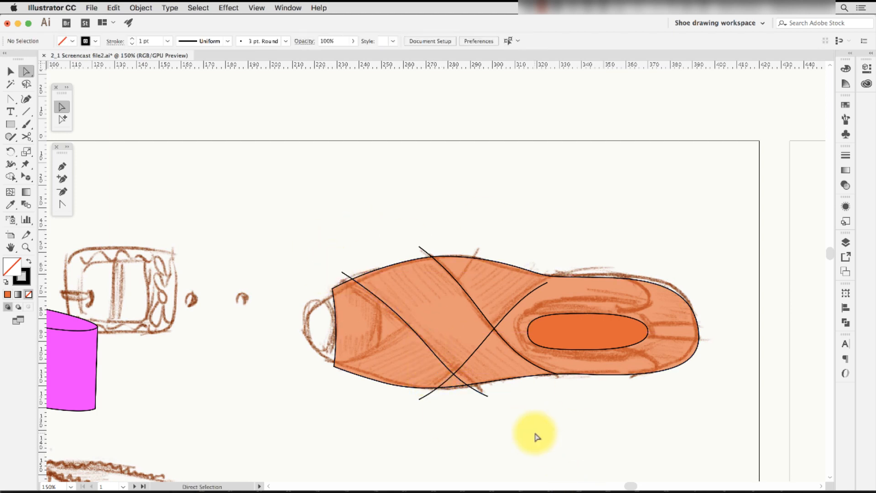
# Copy the upward-sloping strap curve towards the toe and fit its lower end just outside the upper's outline.
pyautogui.press('v')
pyautogui.moveTo(472, 358); pyautogui.dragTo(404, 332)
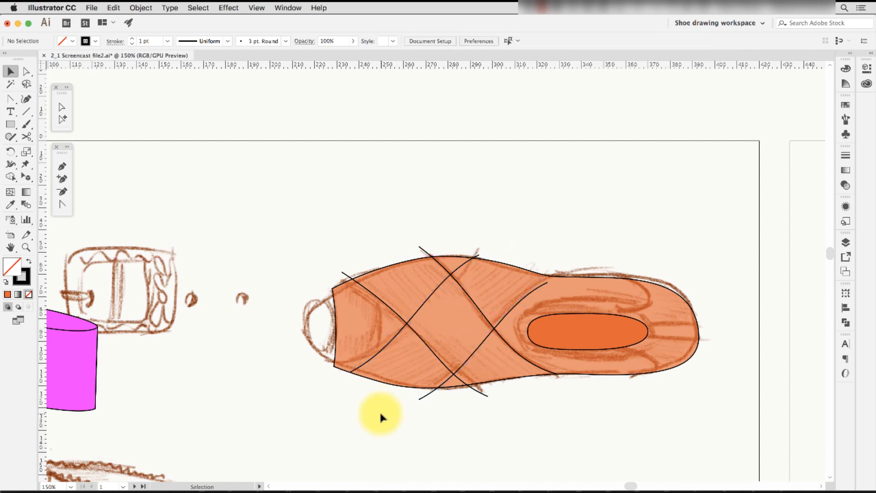
pyautogui.press('a')
pyautogui.click(348, 377)
pyautogui.moveTo(345, 384); pyautogui.dragTo(346, 381)
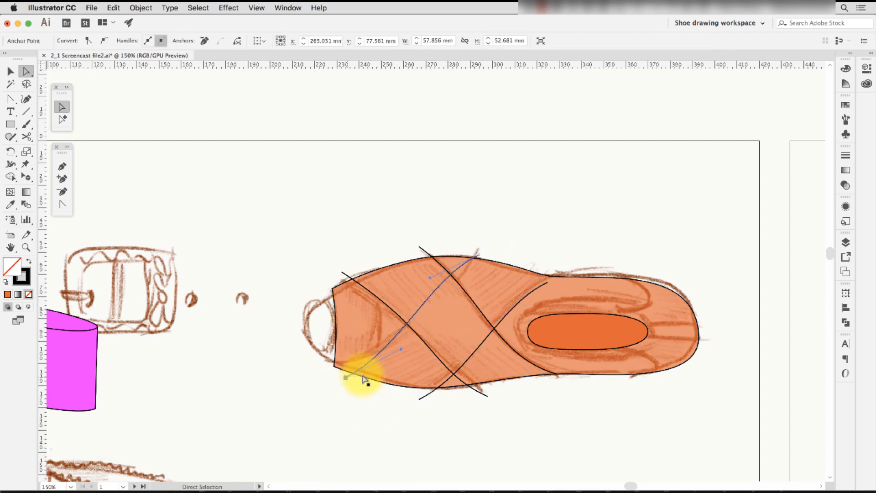
pyautogui.click(639, 433)
# Extend the upward-sloping strap curve with the Pen tool along the upper edge and around into the oval opening.
pyautogui.press('p')
pyautogui.moveTo(547, 282); pyautogui.dragTo(563, 276)
pyautogui.moveTo(648, 292); pyautogui.dragTo(650, 315)
pyautogui.click(604, 322)
pyautogui.press('a')
# Smooth the join in the extended strap curve and adjust its handles and rounded heel end to follow the sketch.
pyautogui.click(548, 282)
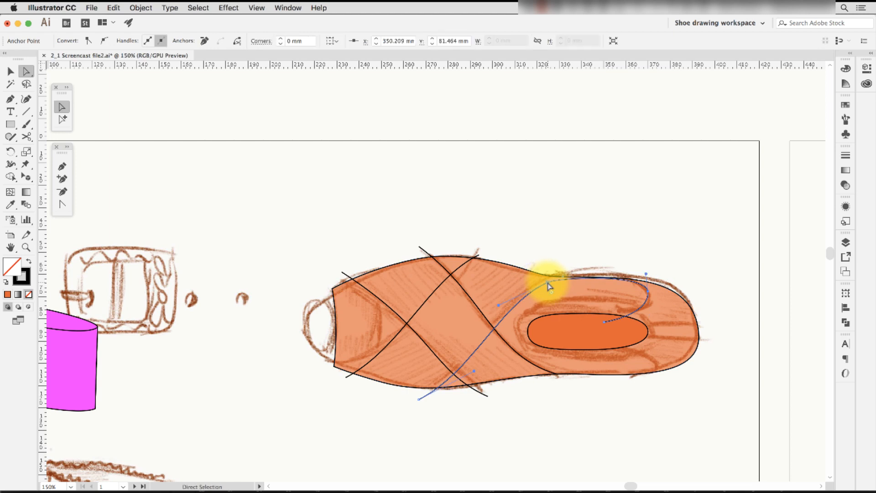
pyautogui.hotkey('shift', 'c')
pyautogui.moveTo(548, 283); pyautogui.dragTo(567, 279)
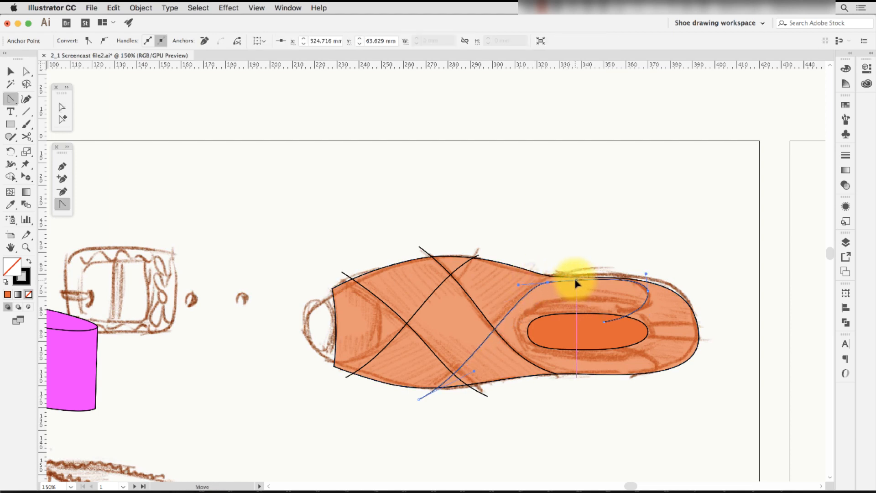
pyautogui.press('a')
pyautogui.click(650, 299)
pyautogui.moveTo(650, 300)
pyautogui.mouseDown()
pyautogui.moveTo(638, 322)
pyautogui.moveTo(607, 326)
pyautogui.moveTo(629, 333)
pyautogui.moveTo(652, 320)
pyautogui.moveTo(649, 298)
pyautogui.mouseUp()
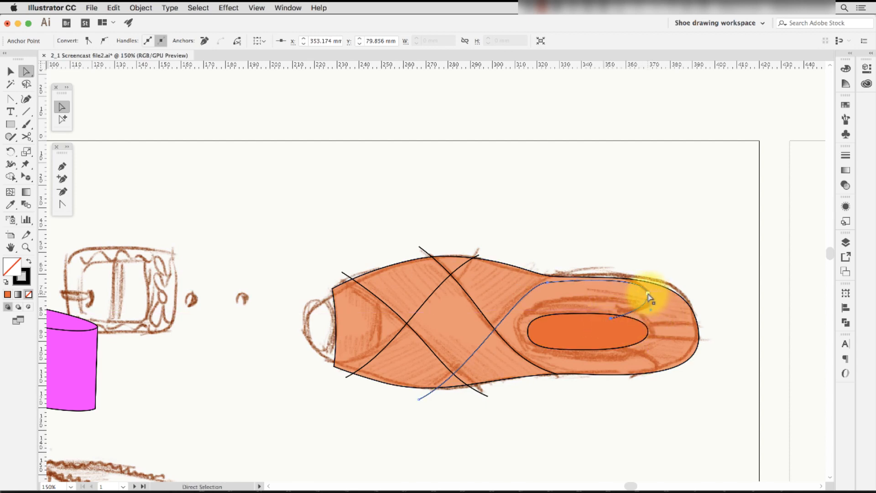
pyautogui.click(453, 225)
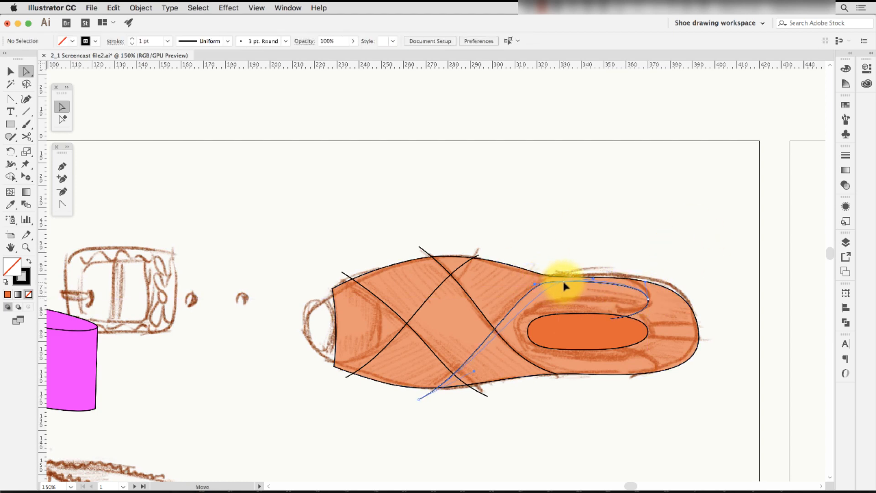
pyautogui.moveTo(562, 278); pyautogui.dragTo(512, 284)
pyautogui.click(566, 223)
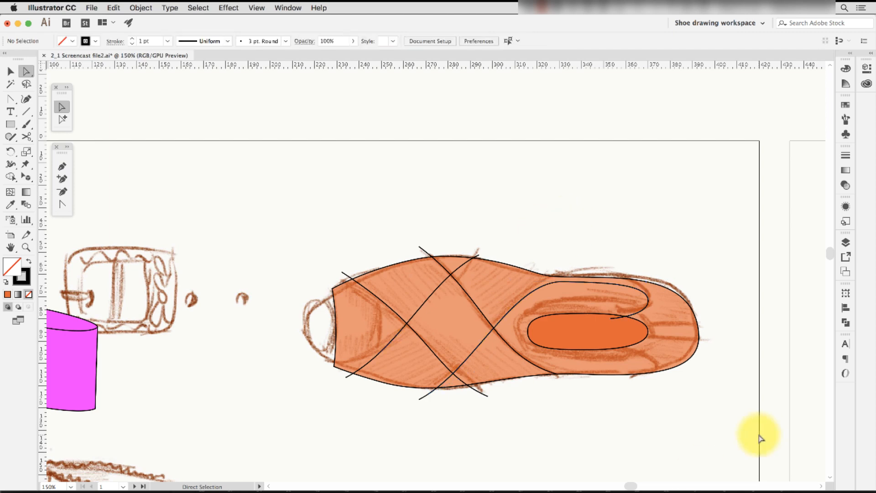
# Draw a Pen path from inside the oval opening around the lower heel edge, joining the downward-sloping strap curve's end.
pyautogui.press('z')
pyautogui.moveTo(519, 403); pyautogui.dragTo(729, 317)
pyautogui.moveTo(524, 354); pyautogui.dragTo(640, 386)
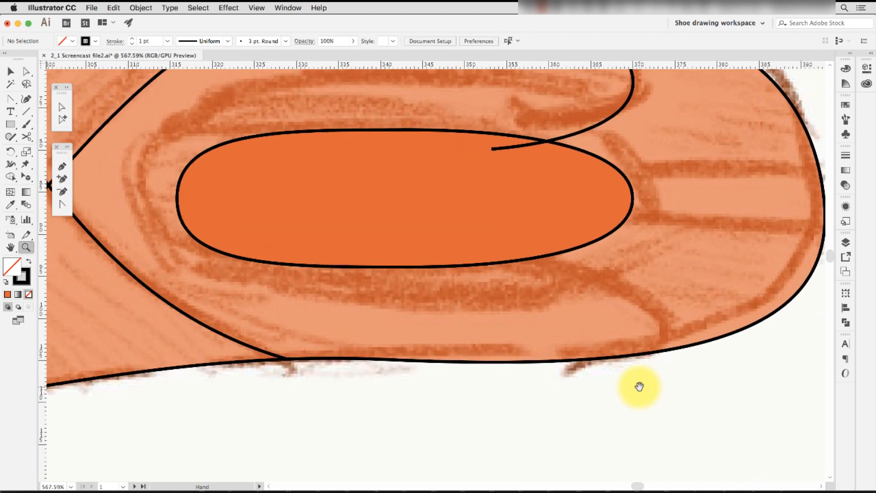
pyautogui.press('p')
pyautogui.click(516, 251)
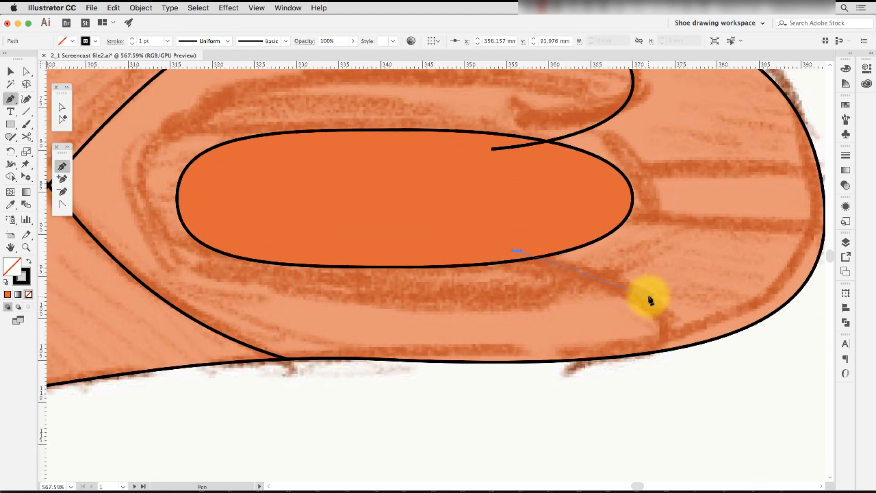
pyautogui.moveTo(650, 300); pyautogui.dragTo(639, 371)
pyautogui.click(650, 353)
pyautogui.moveTo(287, 359); pyautogui.dragTo(157, 323)
# Lengthen the join's handle so the lower strap edge bows smoothly just outside the outline.
pyautogui.press('a')
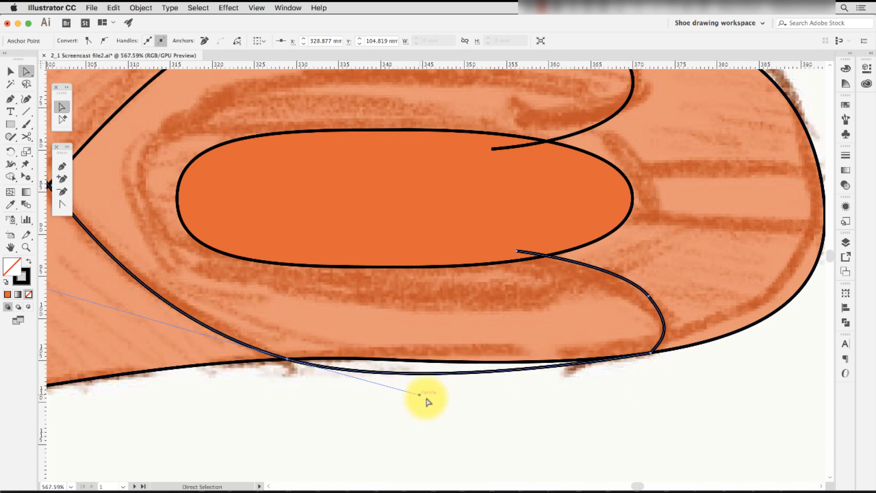
pyautogui.moveTo(420, 394); pyautogui.dragTo(517, 404)
pyautogui.click(775, 386)
# Draw a near-vertical line about 62.5 mm tall across the toe area and bow it slightly towards the heel.
pyautogui.press('super+minus')
pyautogui.press('super+minus')
pyautogui.press('super+minus')
pyautogui.press('super+minus')
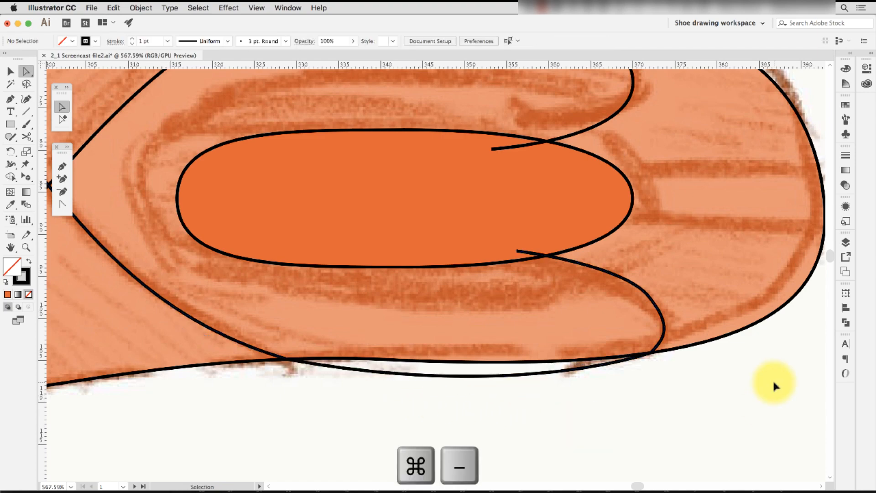
pyautogui.press('\\')
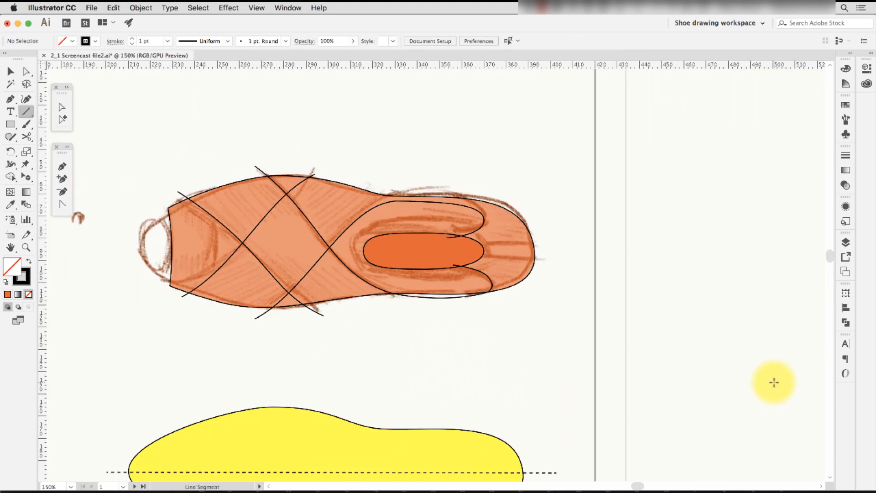
pyautogui.moveTo(215, 174); pyautogui.dragTo(213, 313)
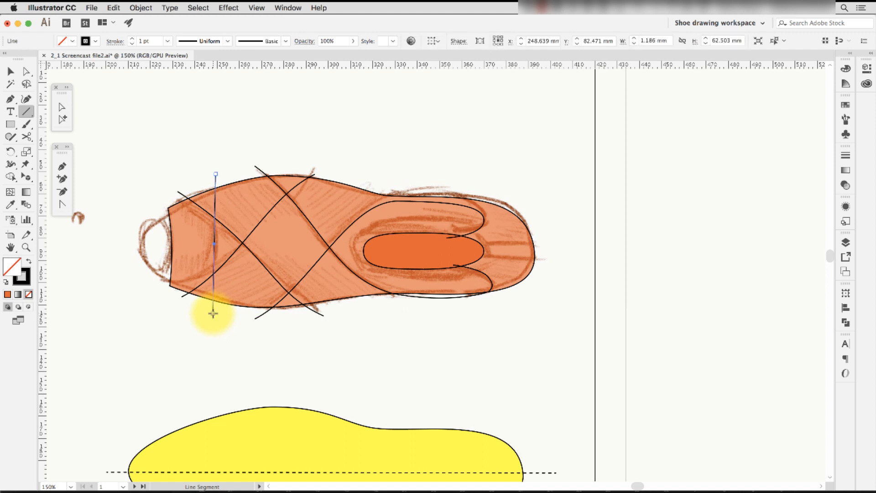
pyautogui.hotkey('shift', 'c')
pyautogui.moveTo(218, 248); pyautogui.dragTo(221, 248)
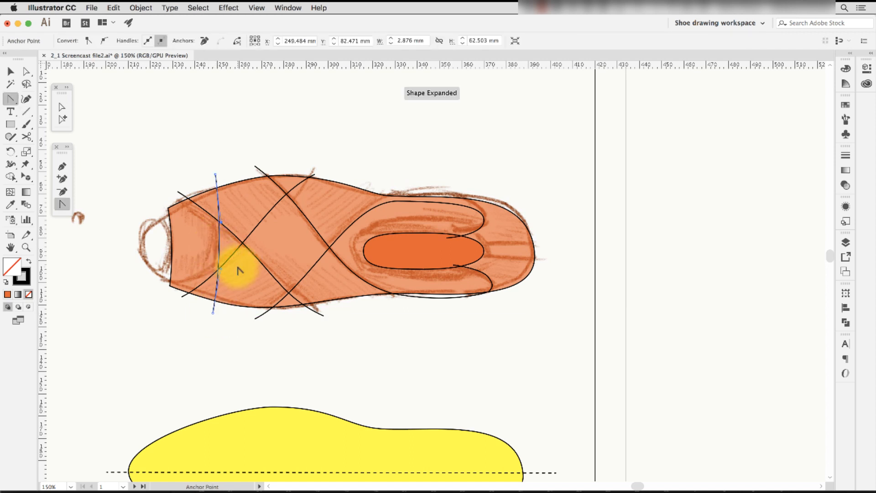
# Shift both ends of the toe line slightly towards the toe and bow its middle more towards the heel.
pyautogui.press('a')
pyautogui.click(211, 175)
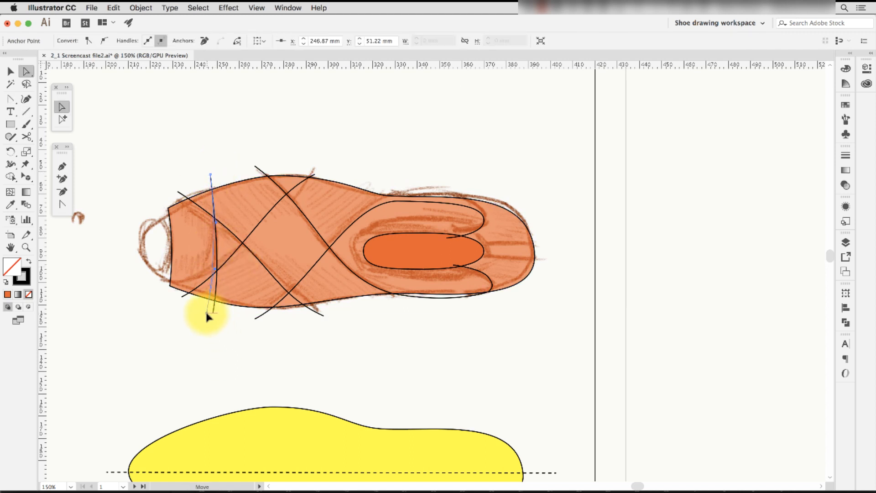
pyautogui.click(251, 344)
pyautogui.hotkey('shift', 'c')
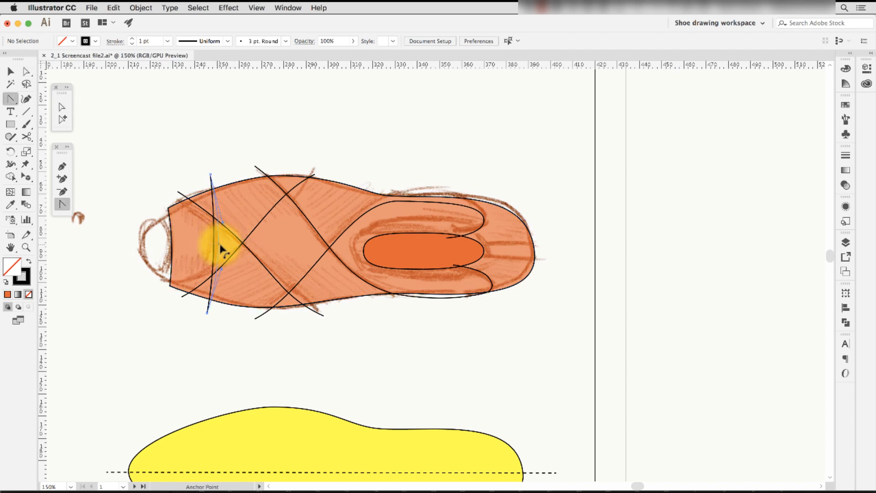
# Move the dashed centre line up from the yellow sole onto the middle of the orange upper and deselect it.
pyautogui.press('v')
pyautogui.click(224, 475)
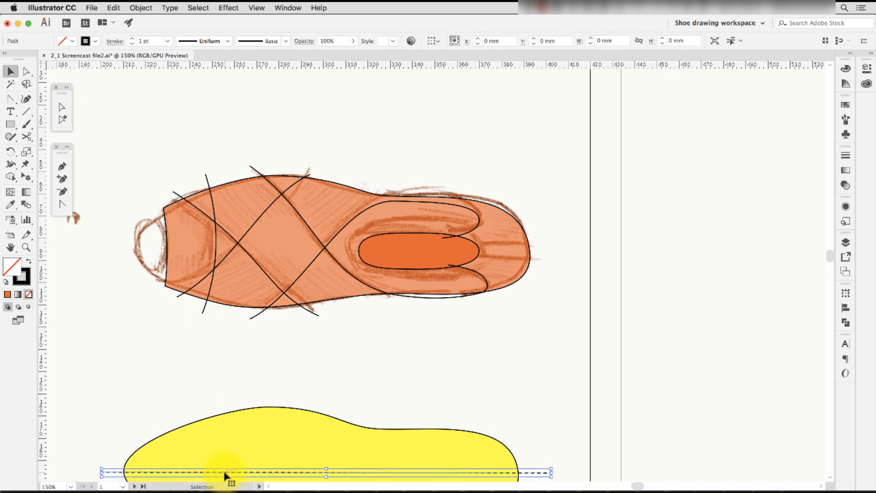
pyautogui.hotkey('shift', 'Up')
pyautogui.hotkey('shift', 'Up')
pyautogui.hotkey('shift', 'Up')
pyautogui.hotkey('shift', 'Up')
pyautogui.hotkey('shift', 'Up')
pyautogui.hotkey('shift', 'Up')
pyautogui.hotkey('shift', 'Up')
pyautogui.hotkey('shift', 'Up')
pyautogui.hotkey('shift', 'Up')
pyautogui.hotkey('shift', 'Up')
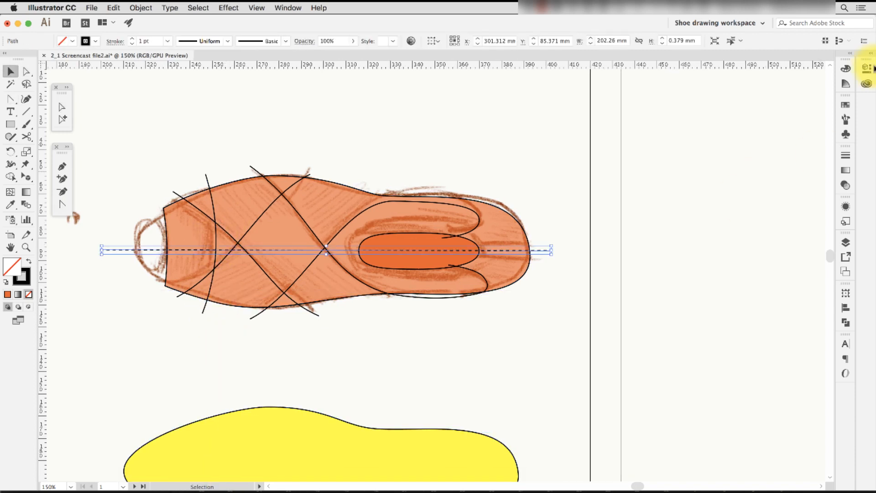
pyautogui.press('shift+super+a')
# Reshape the two front strap curves so that their crossing sits on the dashed centre line.
pyautogui.press('a')
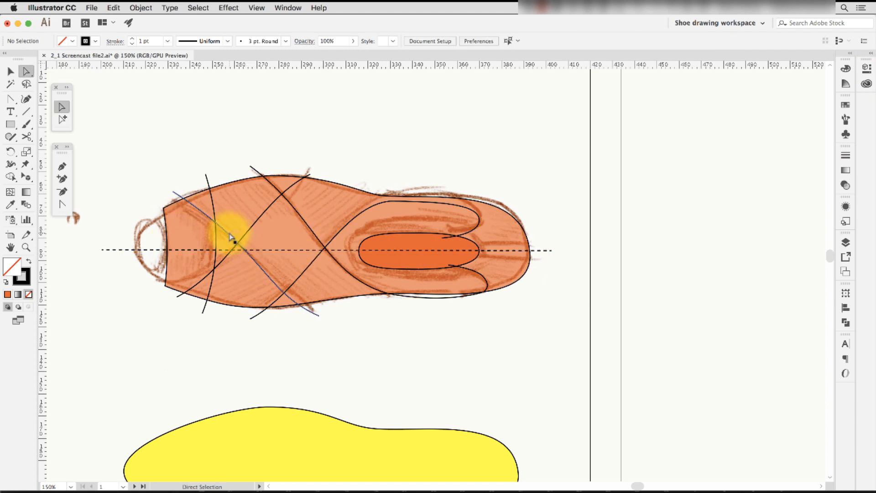
pyautogui.moveTo(231, 239); pyautogui.dragTo(269, 255)
pyautogui.moveTo(263, 291); pyautogui.dragTo(258, 288)
pyautogui.click(243, 226)
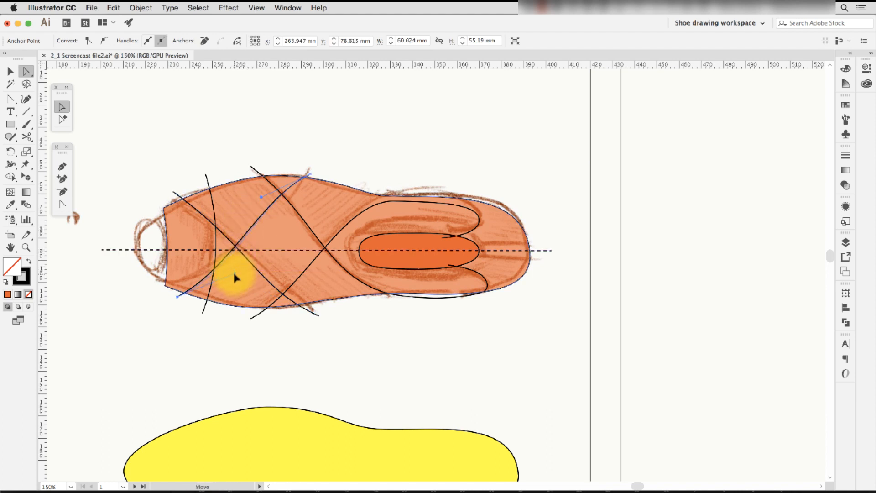
pyautogui.click(694, 264)
# Draw a horizontal line about 31.3 mm long across the heel, just above the centre line, and bow it slightly downwards.
pyautogui.press('p')
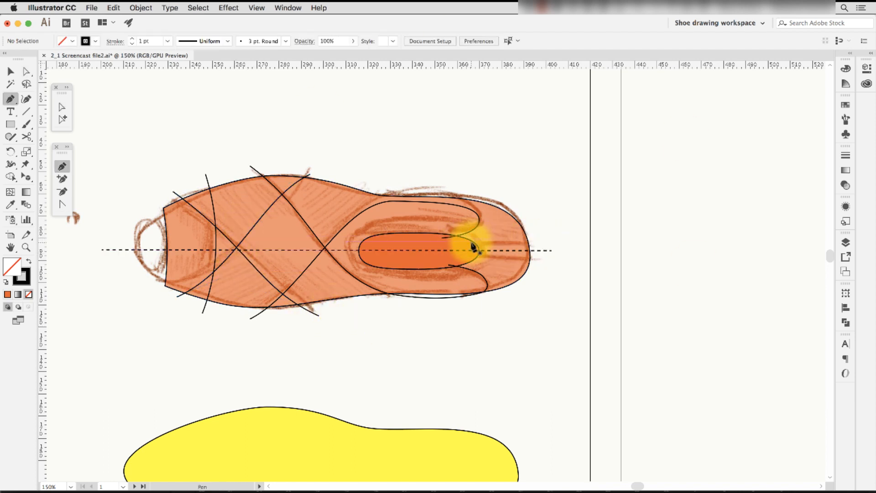
pyautogui.press('\\')
pyautogui.moveTo(471, 241); pyautogui.dragTo(540, 241)
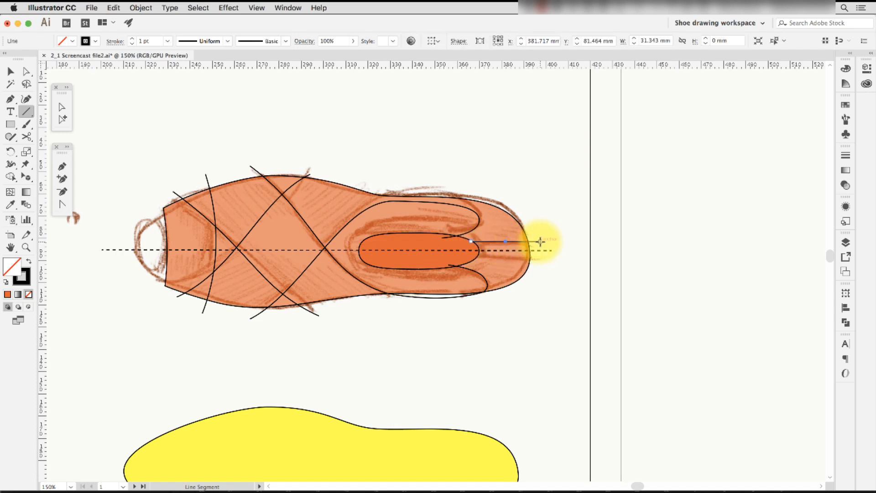
pyautogui.hotkey('shift', 'c')
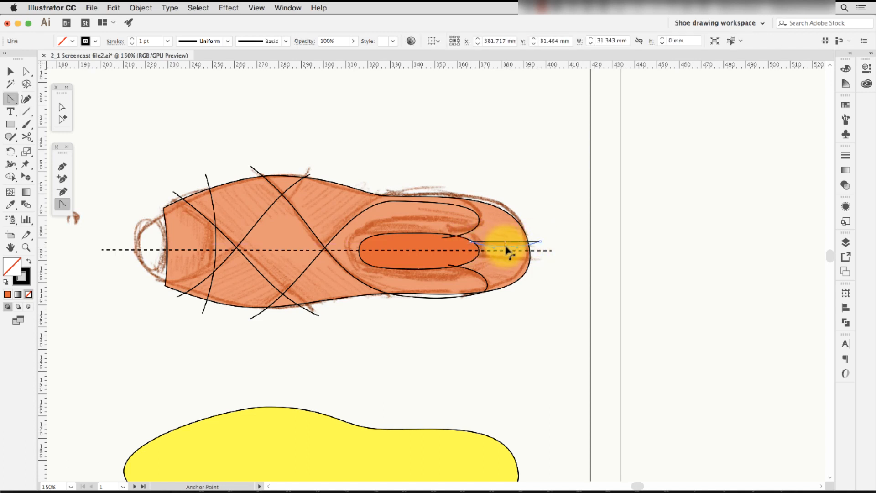
pyautogui.moveTo(506, 249); pyautogui.dragTo(507, 254)
pyautogui.press('v')
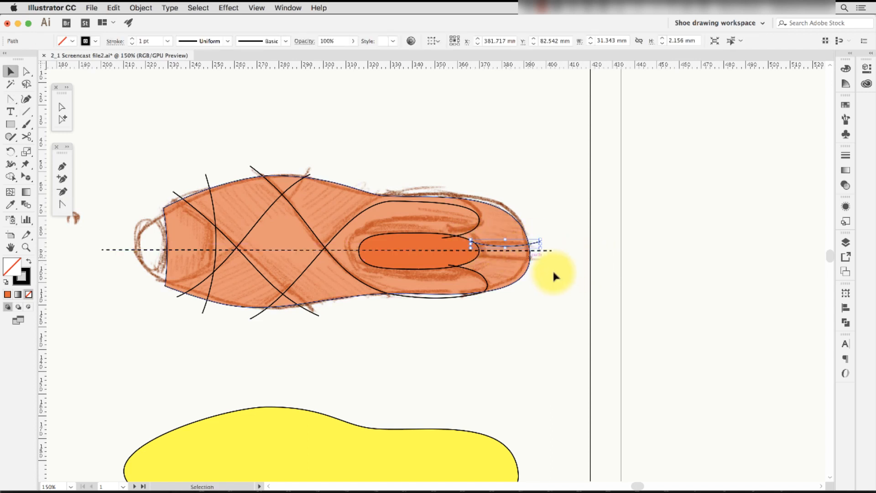
# Duplicate the bowed heel line below the centre line and raise the original slightly to space the pair around the centre line.
pyautogui.hotkey('alt', 'Down')
pyautogui.click(552, 276)
pyautogui.moveTo(522, 290); pyautogui.dragTo(522, 258)
pyautogui.click(573, 278)
pyautogui.press('super+space')
pyautogui.moveTo(450, 211); pyautogui.dragTo(571, 311)
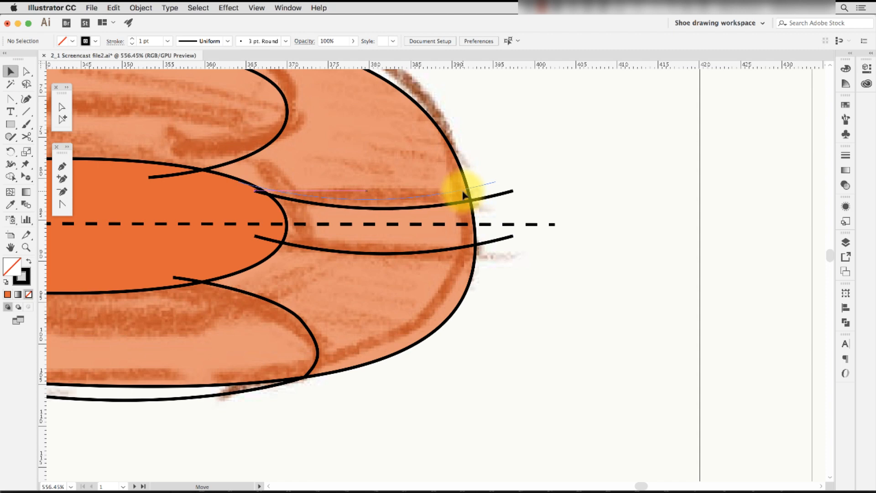
pyautogui.moveTo(463, 191); pyautogui.dragTo(481, 193)
# Extend the upper heel line's inner end further into the orange oval and flatten the curvature of both heel lines.
pyautogui.press('a')
pyautogui.click(524, 317)
pyautogui.click(297, 194)
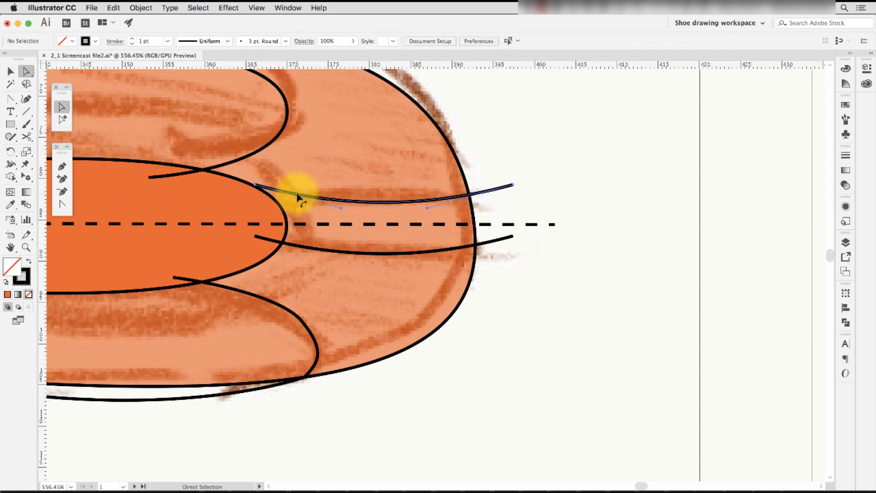
pyautogui.moveTo(255, 184); pyautogui.dragTo(239, 184)
pyautogui.moveTo(324, 207); pyautogui.dragTo(326, 202)
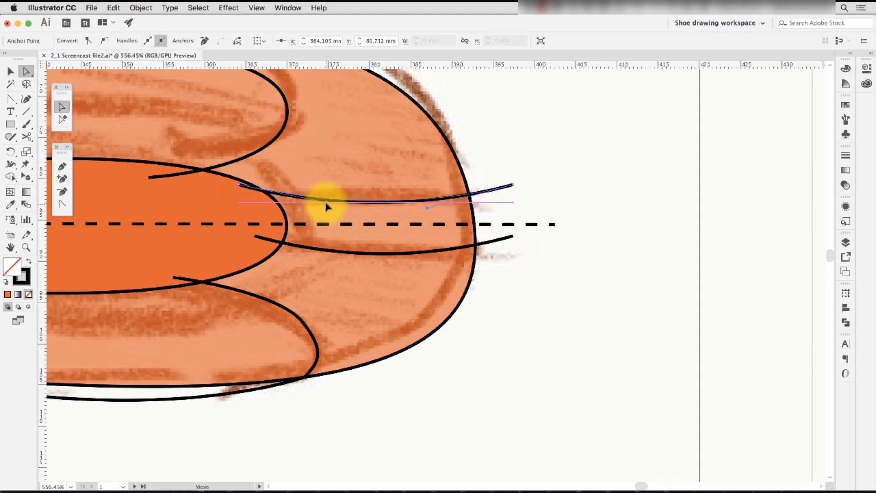
pyautogui.click(584, 234)
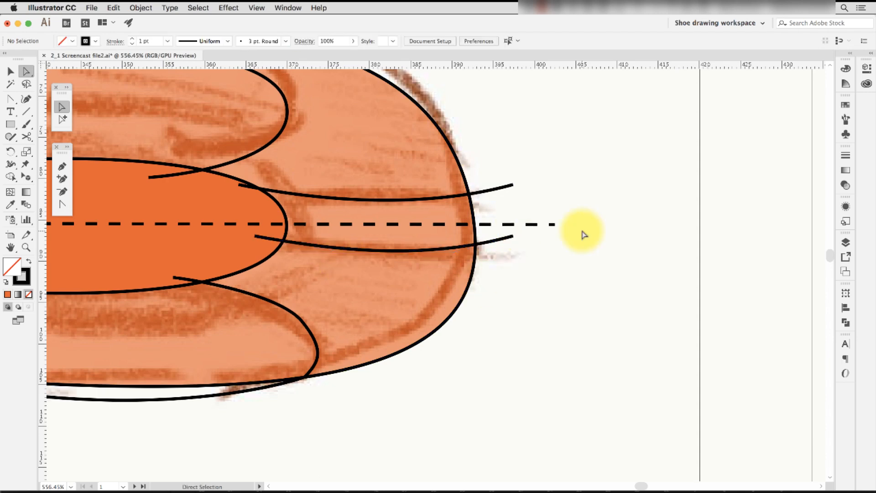
# Move the dashed centre line back down onto the yellow sole and deselect it.
pyautogui.press('super+minus')
pyautogui.press('super+minus')
pyautogui.press('super+minus')
pyautogui.press('super+minus')
pyautogui.press('super+minus')
pyautogui.press('v')
pyautogui.click(170, 262)
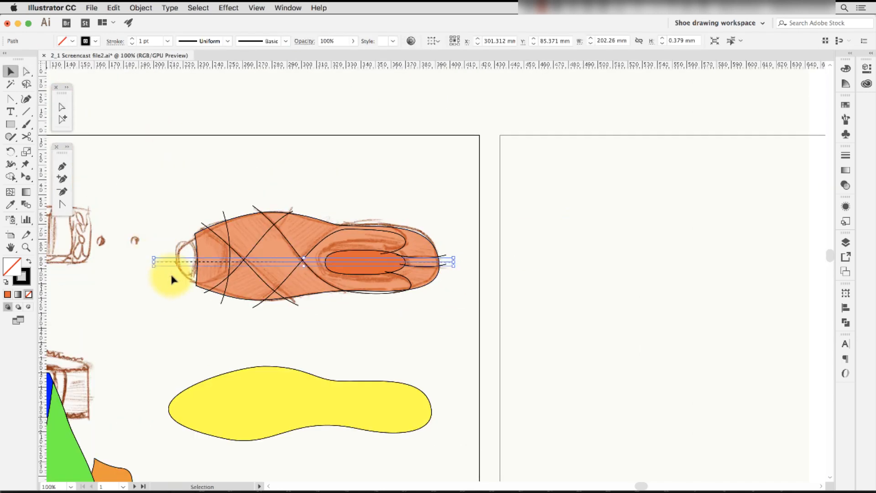
pyautogui.hotkey('shift', 'Down')
pyautogui.hotkey('shift', 'Down')
pyautogui.hotkey('shift', 'Down')
pyautogui.hotkey('shift', 'Down')
pyautogui.hotkey('shift', 'Down')
pyautogui.hotkey('shift', 'Down')
pyautogui.hotkey('shift', 'Down')
pyautogui.hotkey('shift', 'Down')
pyautogui.hotkey('shift', 'Down')
pyautogui.hotkey('shift', 'Down')
pyautogui.click(322, 453)
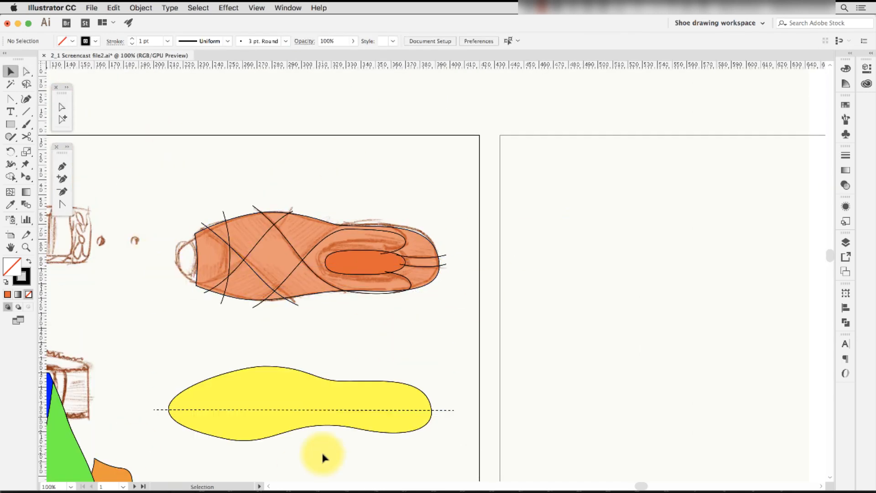
# Paste a copy of the orange oval behind it, remove its fill and enlarge it to about 55.5 by 25.6 mm.
pyautogui.moveTo(279, 189); pyautogui.dragTo(450, 319)
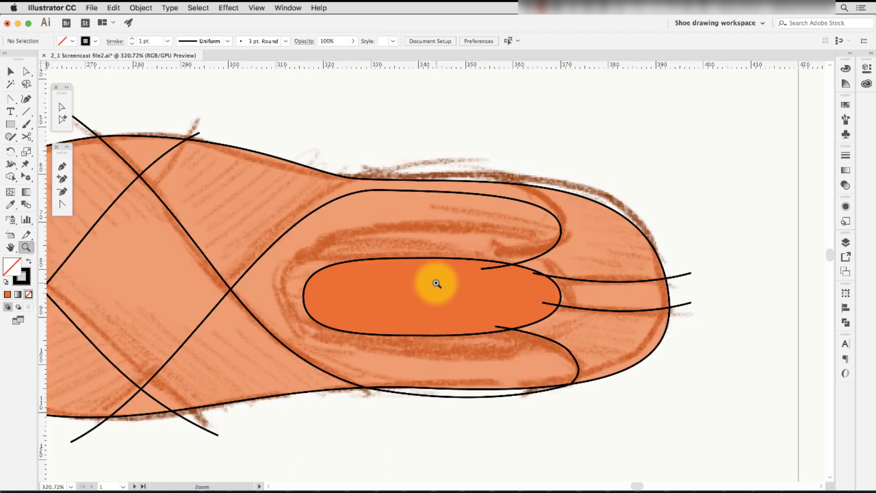
pyautogui.click(426, 297)
pyautogui.press('super+c')
pyautogui.press('super+b')
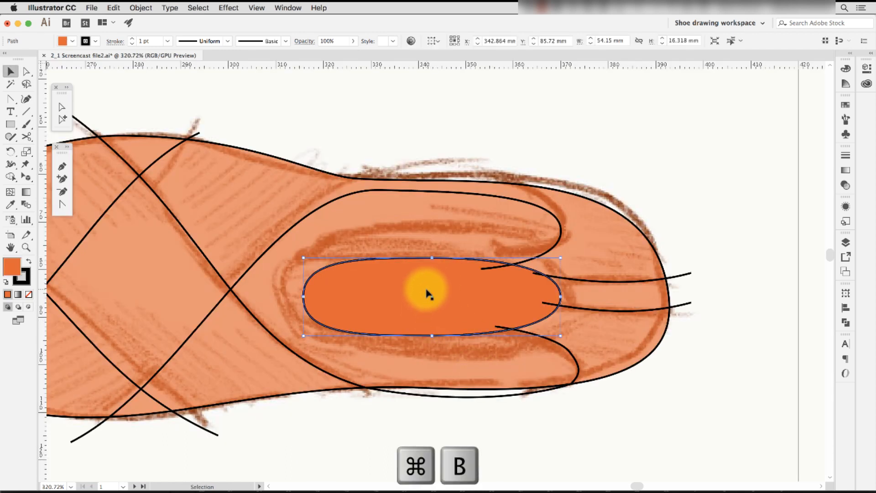
pyautogui.click(302, 293)
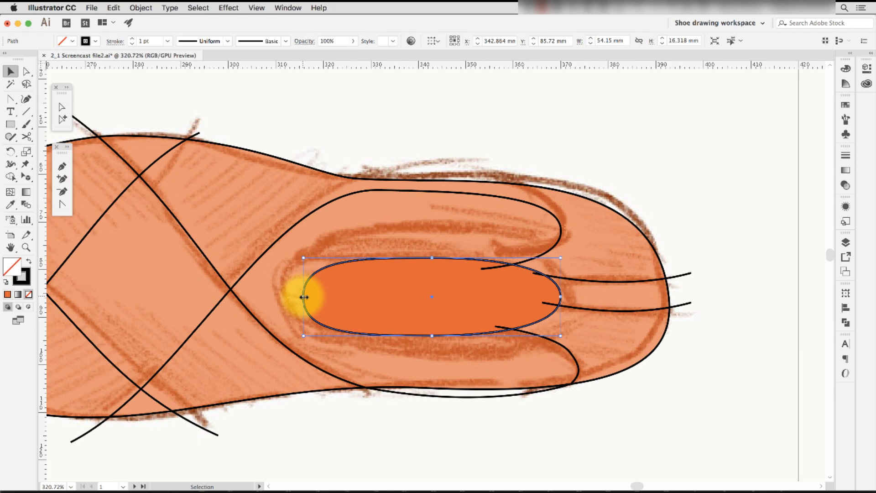
pyautogui.moveTo(303, 297); pyautogui.dragTo(297, 297)
pyautogui.moveTo(429, 255); pyautogui.dragTo(432, 225)
pyautogui.moveTo(428, 336); pyautogui.dragTo(430, 347)
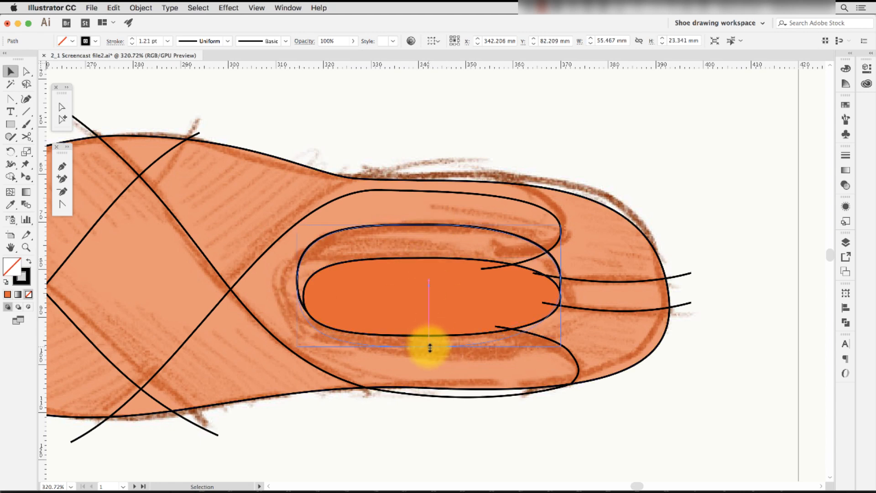
# Cut the enlarged oval outline above and below its heel end with the Scissors tool and delete the heel-side segments.
pyautogui.press('c')
pyautogui.click(549, 252)
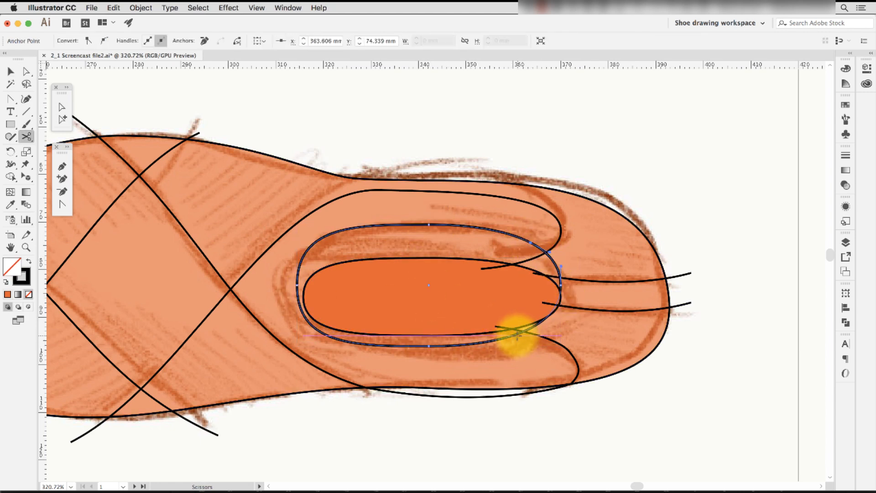
pyautogui.click(515, 336)
pyautogui.press('a')
pyautogui.click(552, 260)
pyautogui.press('Delete')
pyautogui.press('Delete')
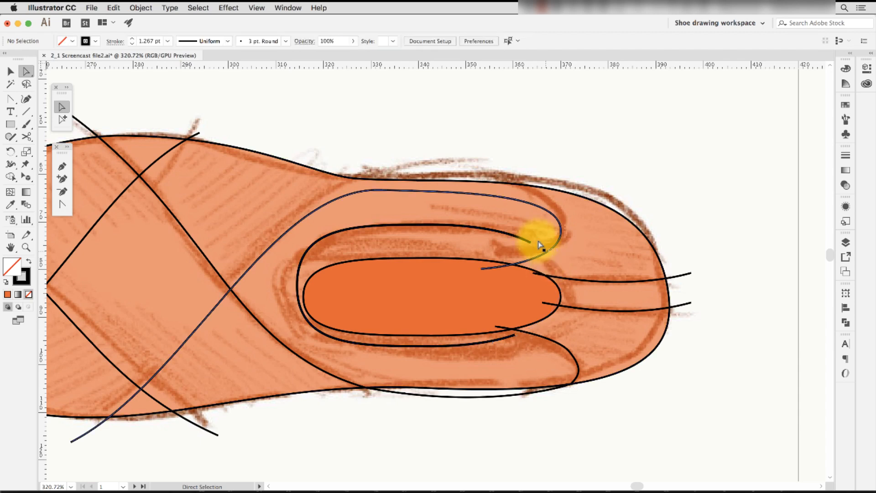
# Extend both open ends of the outer oval contour towards the heel and fine-tune the curve at its toe end.
pyautogui.click(559, 250)
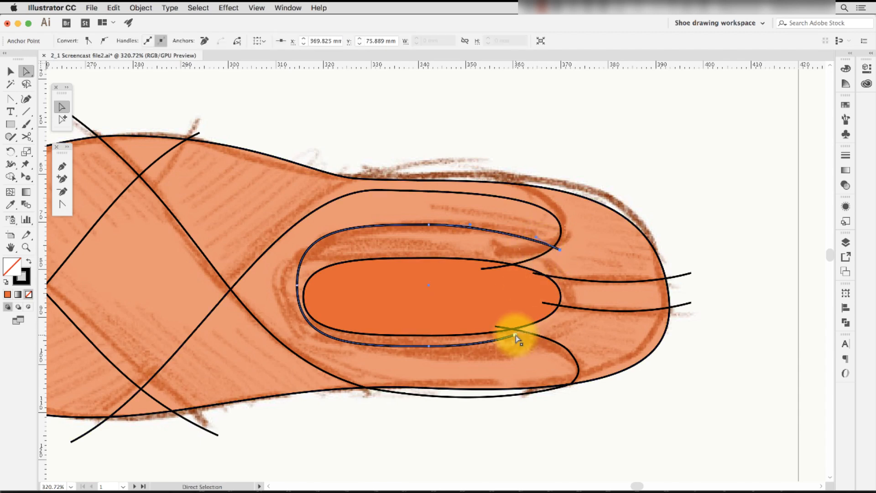
pyautogui.moveTo(516, 334); pyautogui.dragTo(539, 331)
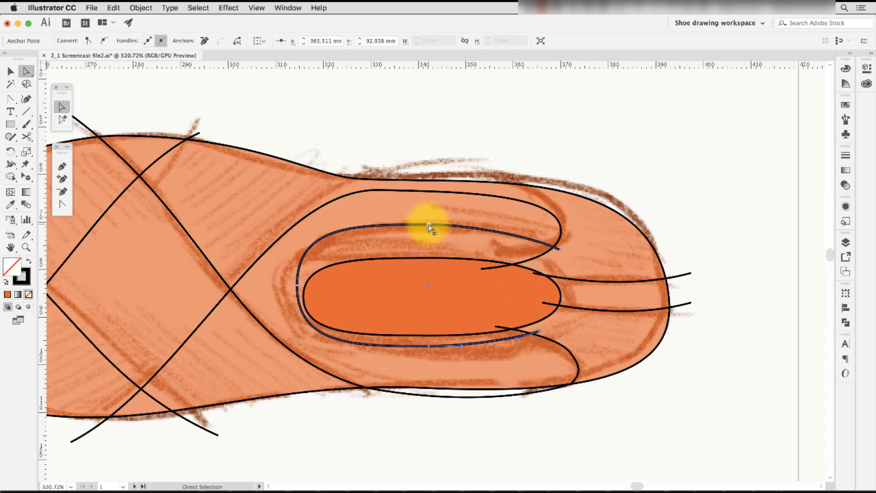
pyautogui.moveTo(295, 224); pyautogui.dragTo(303, 242)
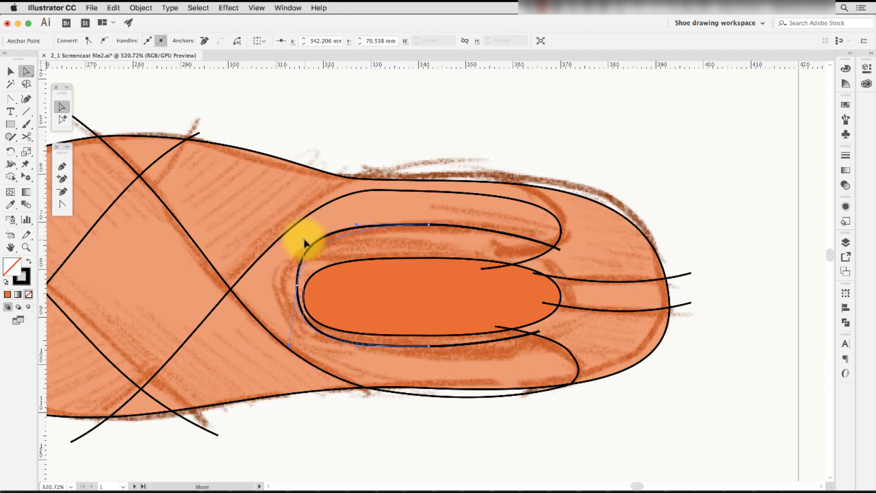
# Raise the toe side of the orange oval's upper edge into a smooth bulge and nudge the outer contour's lower end outwards.
pyautogui.click(322, 255)
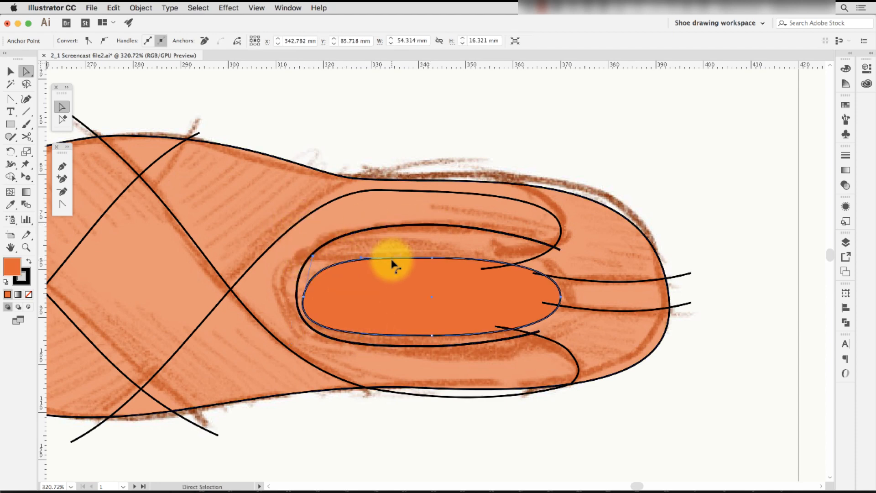
pyautogui.moveTo(313, 256); pyautogui.dragTo(316, 246)
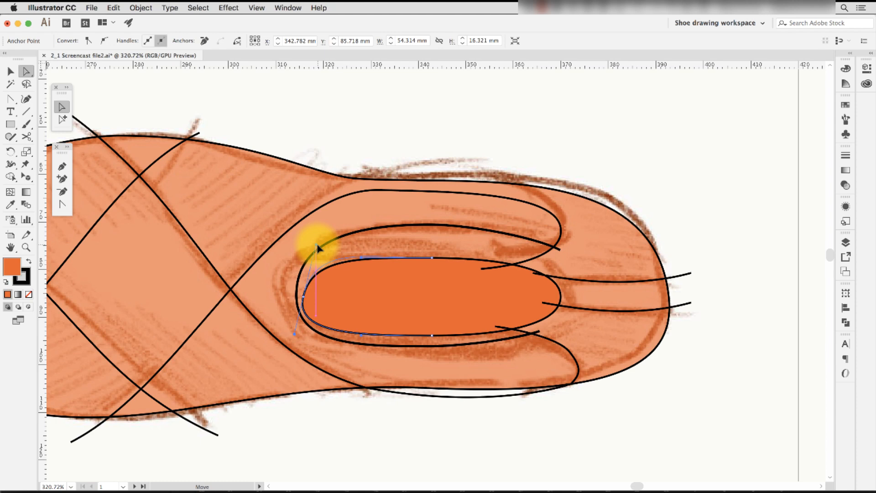
pyautogui.click(431, 257)
pyautogui.moveTo(502, 258); pyautogui.dragTo(502, 261)
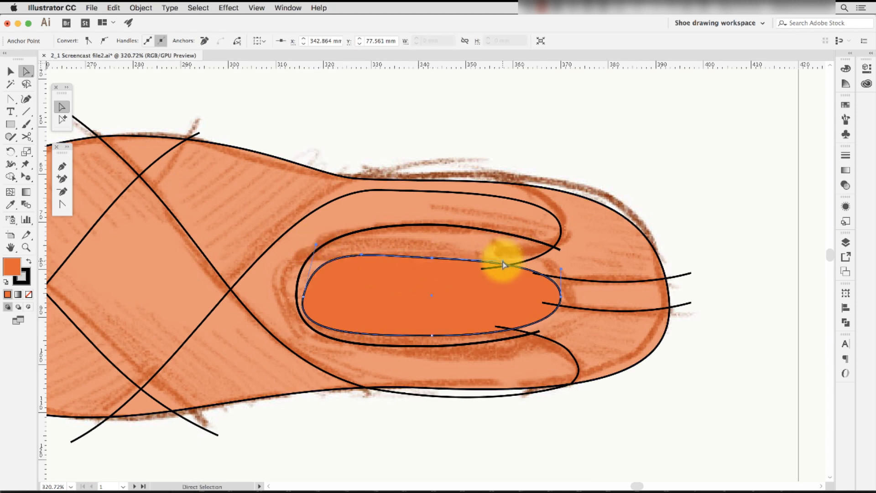
pyautogui.moveTo(431, 258); pyautogui.dragTo(439, 265)
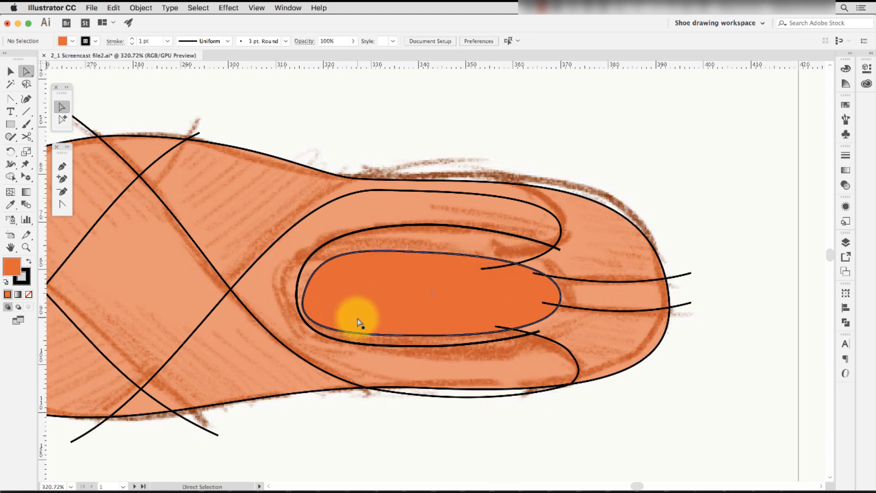
pyautogui.click(543, 332)
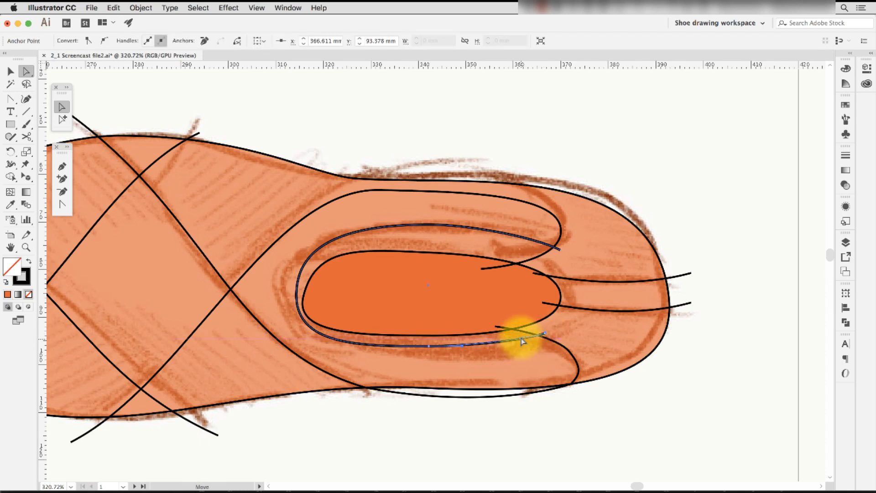
pyautogui.click(501, 432)
# Draw a slanted line about 17 mm tall across the toe end of the orange oval and bow it slightly towards the toe.
pyautogui.press('\\')
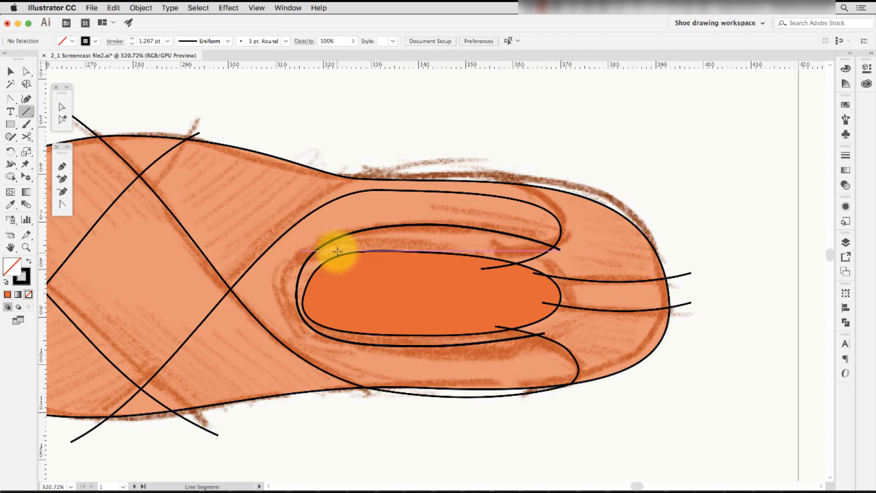
pyautogui.moveTo(337, 252); pyautogui.dragTo(324, 308)
pyautogui.hotkey('shift', 'c')
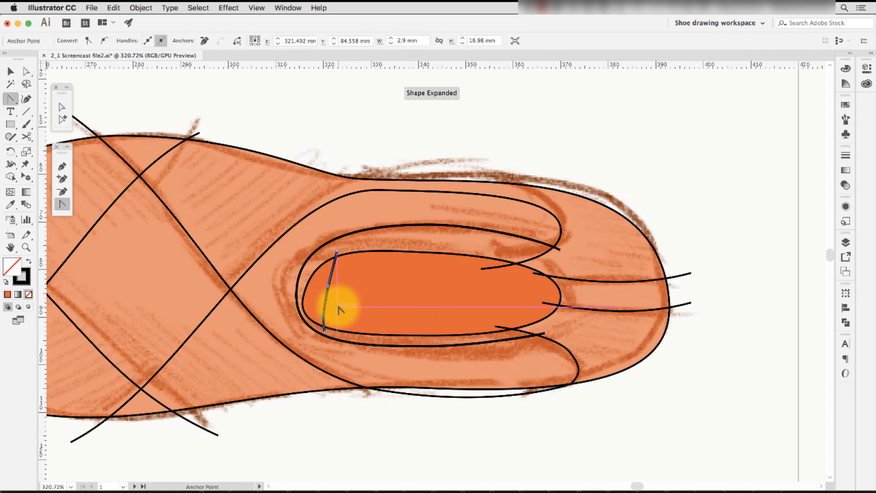
# Set the stroke weight of the outer oval contour and the short slanted line to 1 pt.
pyautogui.press('v')
pyautogui.keyDown('shift'); pyautogui.click(354, 234); pyautogui.keyUp('shift')
pyautogui.click(846, 155)
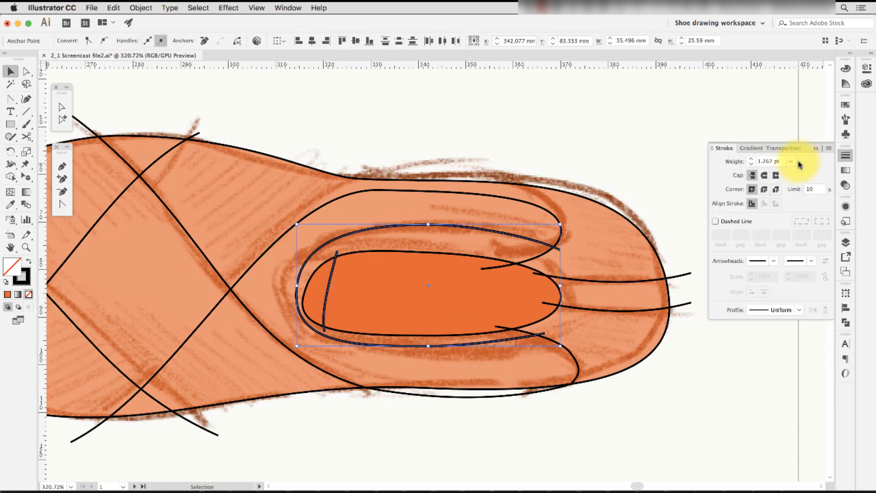
pyautogui.click(792, 161)
pyautogui.click(808, 205)
pyautogui.click(700, 340)
# Increase the bow of the short line inside the orange oval towards the toe.
pyautogui.press('a')
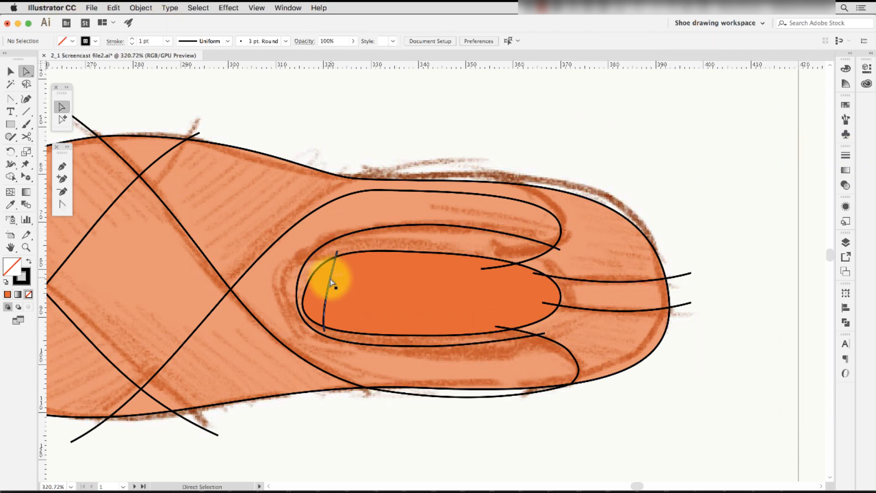
pyautogui.click(327, 287)
pyautogui.click(617, 360)
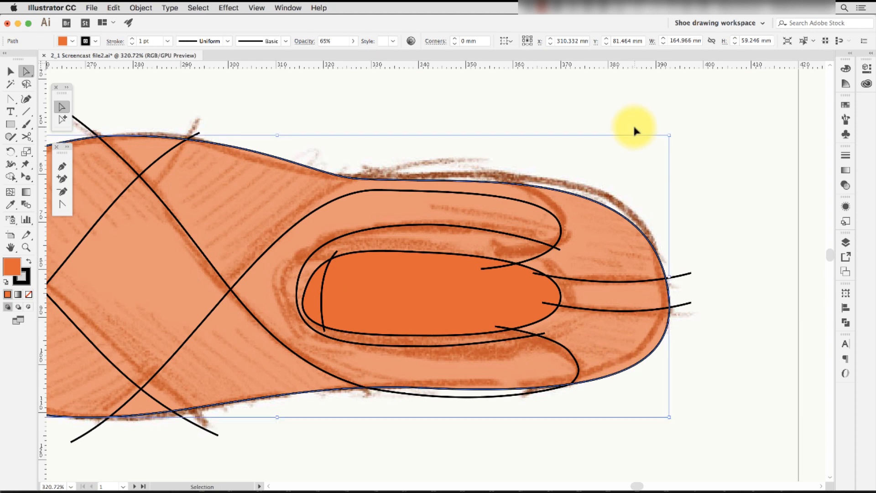
# Set the fill opacity of the orange upper to 100% in its appearance attributes.
pyautogui.press('super+minus')
pyautogui.press('super+minus')
pyautogui.press('super+minus')
pyautogui.moveTo(502, 470); pyautogui.dragTo(502, 344)
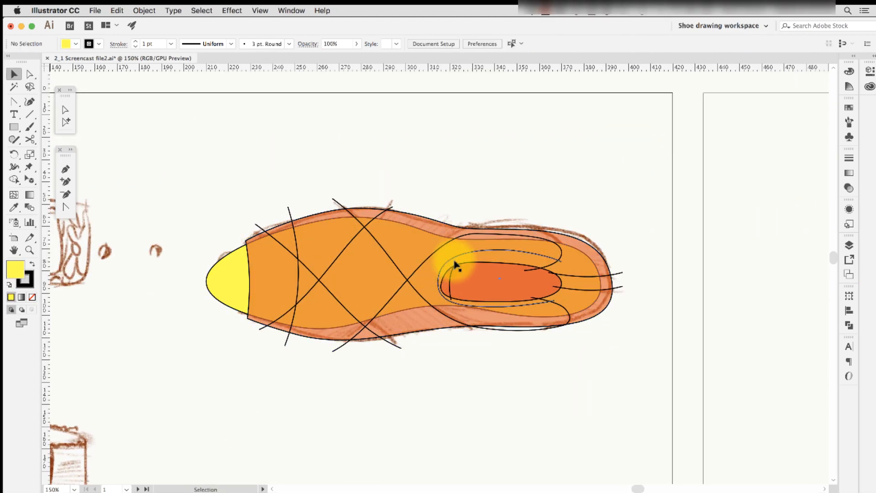
pyautogui.click(356, 275)
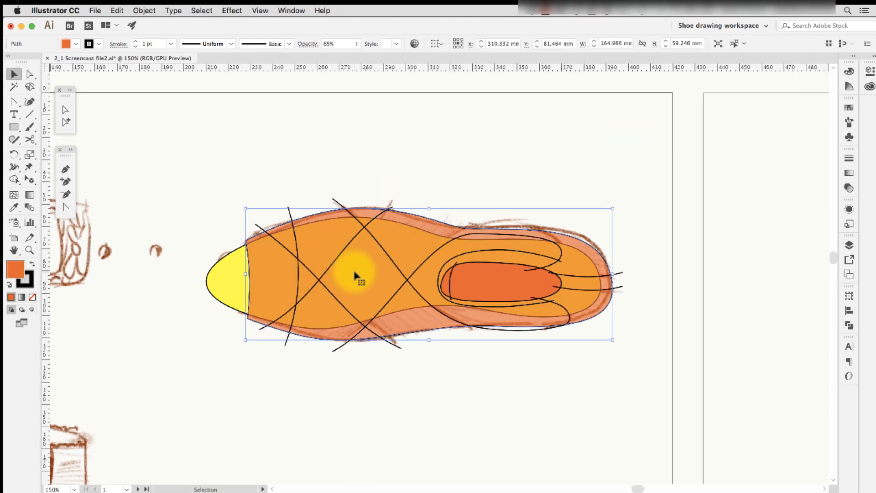
pyautogui.click(849, 210)
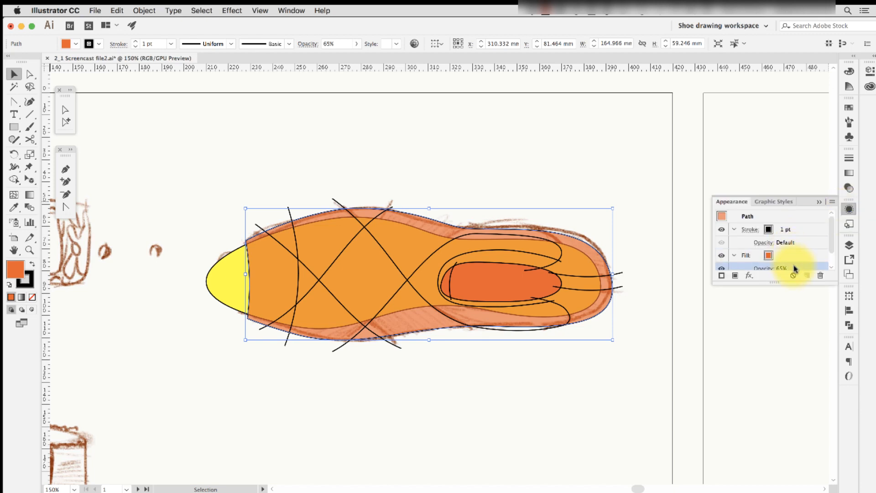
pyautogui.click(849, 209)
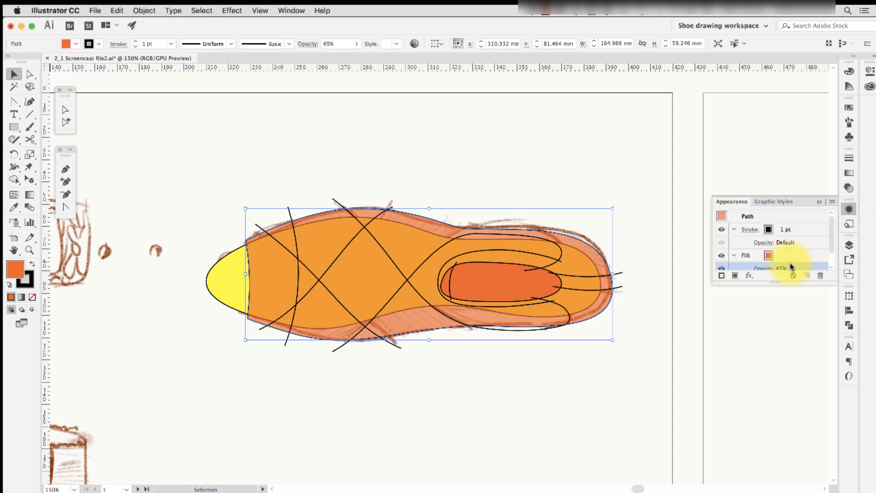
pyautogui.scroll(-2, 792, 267)
pyautogui.click(765, 251)
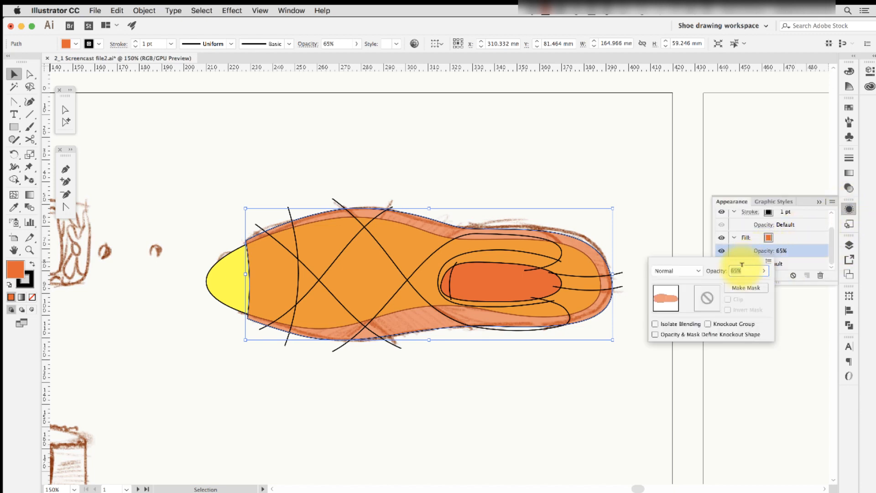
pyautogui.moveTo(770, 287); pyautogui.dragTo(770, 287)
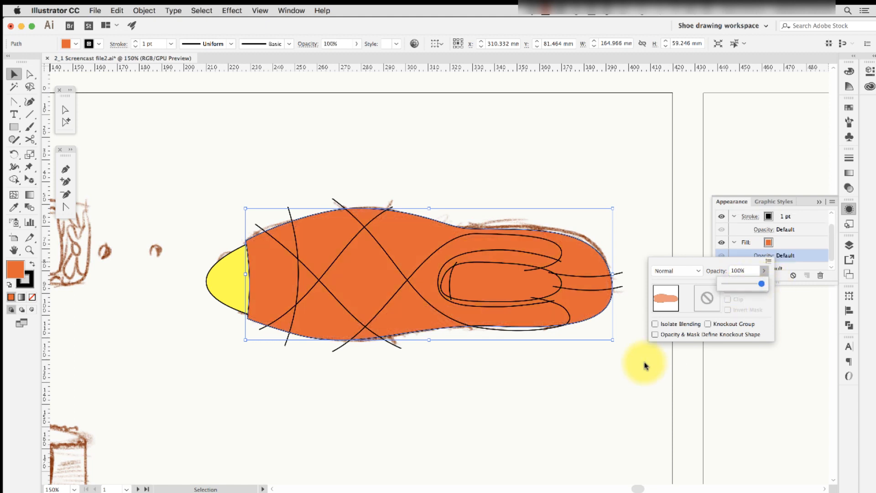
pyautogui.click(657, 372)
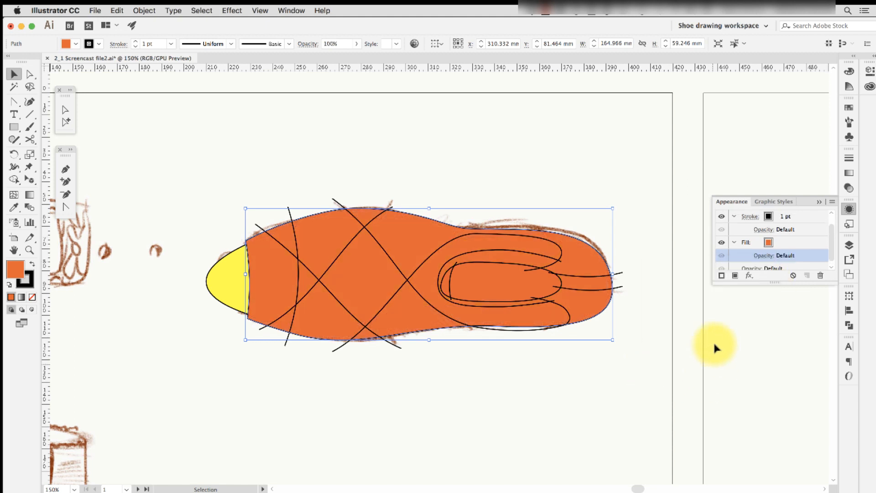
pyautogui.click(820, 201)
# Duplicate the complete top view and place the copy directly above the first artboard.
pyautogui.moveTo(187, 162); pyautogui.dragTo(206, 176)
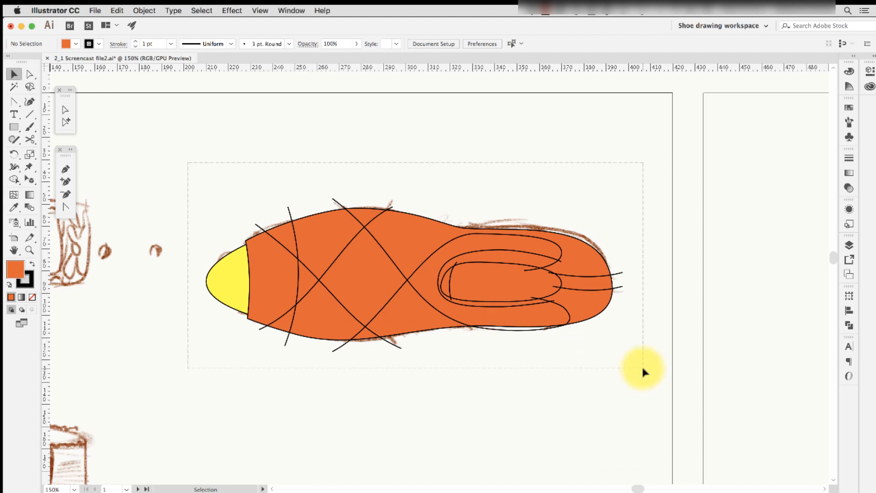
pyautogui.moveTo(642, 369); pyautogui.dragTo(642, 369)
pyautogui.press('super+minus')
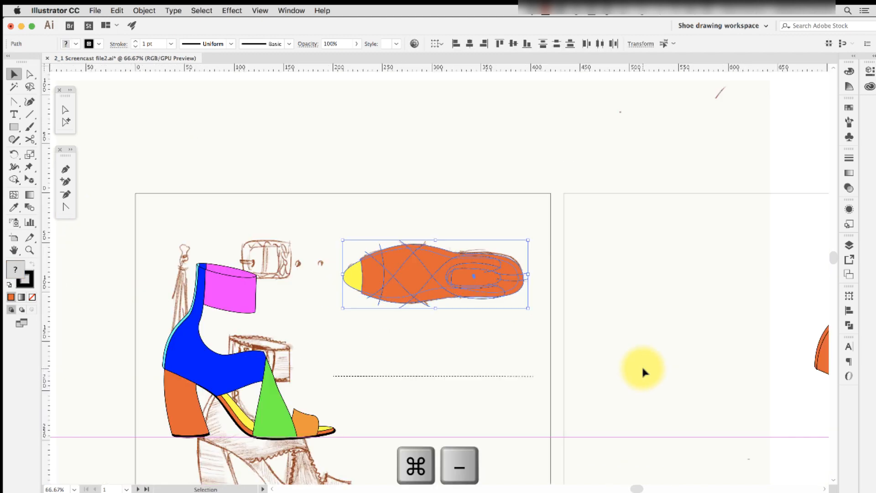
pyautogui.hotkey('alt', 'Up')
pyautogui.hotkey('alt', 'Up')
pyautogui.hotkey('alt', 'Up')
pyautogui.hotkey('alt', 'Up')
pyautogui.hotkey('alt', 'Up')
pyautogui.hotkey('alt', 'Up')
pyautogui.hotkey('alt', 'Up')
pyautogui.hotkey('alt', 'Up')
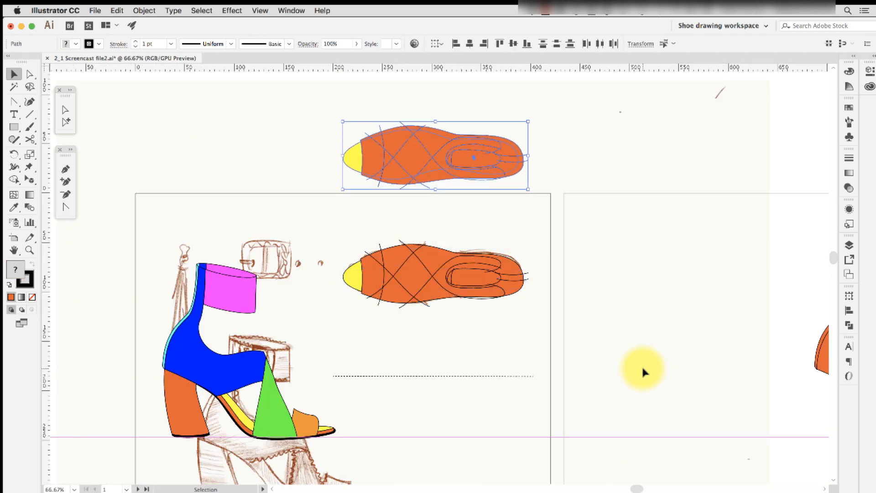
# Make a second copy of the top view and position it above the first copy.
pyautogui.hotkey('alt', 'Down')
pyautogui.hotkey('alt', 'Down')
pyautogui.hotkey('alt', 'Down')
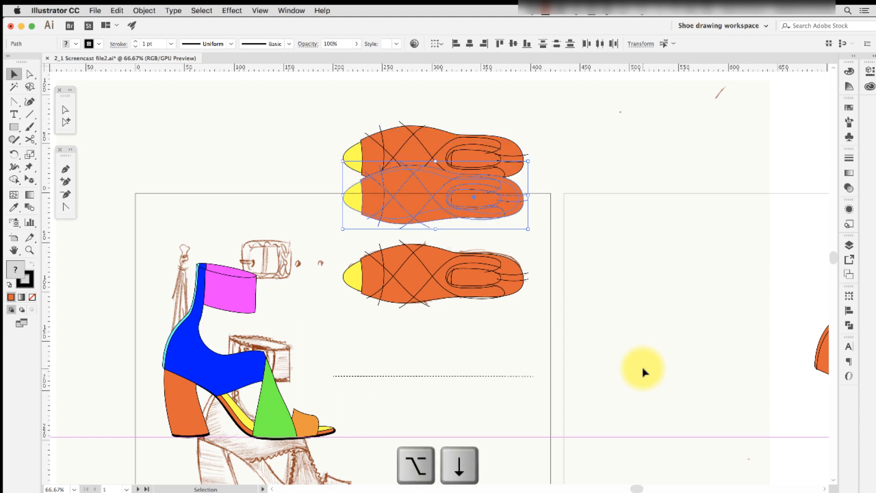
pyautogui.press('Up')
pyautogui.press('Up')
pyautogui.press('Up')
pyautogui.press('Up')
pyautogui.press('Up')
pyautogui.press('Up')
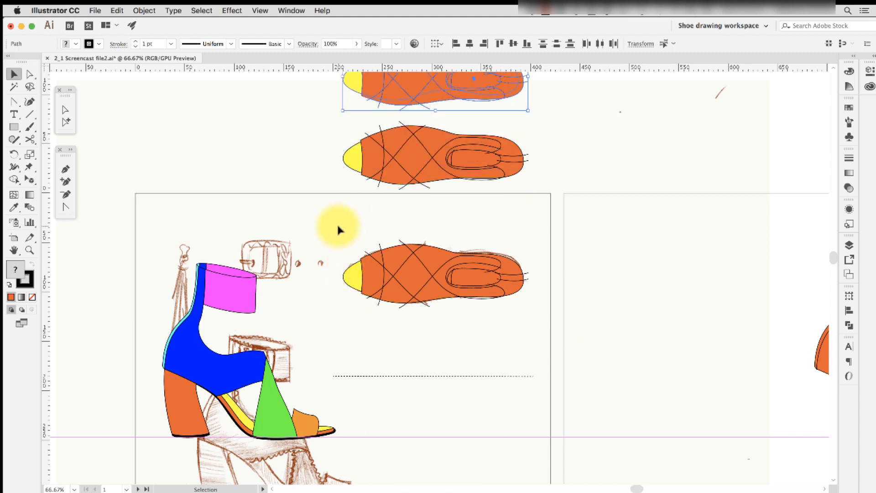
# Duplicate the original top view horizontally and move the copy onto the second artboard at the same height.
pyautogui.moveTo(338, 228); pyautogui.dragTo(560, 323)
pyautogui.hotkey('alt', 'Right')
pyautogui.hotkey('alt', 'Right')
pyautogui.hotkey('alt', 'Right')
pyautogui.hotkey('alt', 'Right')
pyautogui.hotkey('alt', 'Right')
pyautogui.hotkey('alt', 'Right')
pyautogui.hotkey('alt', 'Right')
pyautogui.hotkey('alt', 'Right')
pyautogui.hotkey('alt', 'Right')
pyautogui.hotkey('alt', 'Right')
pyautogui.hotkey('alt', 'Right')
pyautogui.hotkey('alt', 'Right')
pyautogui.hotkey('alt', 'Right')
pyautogui.hotkey('alt', 'Right')
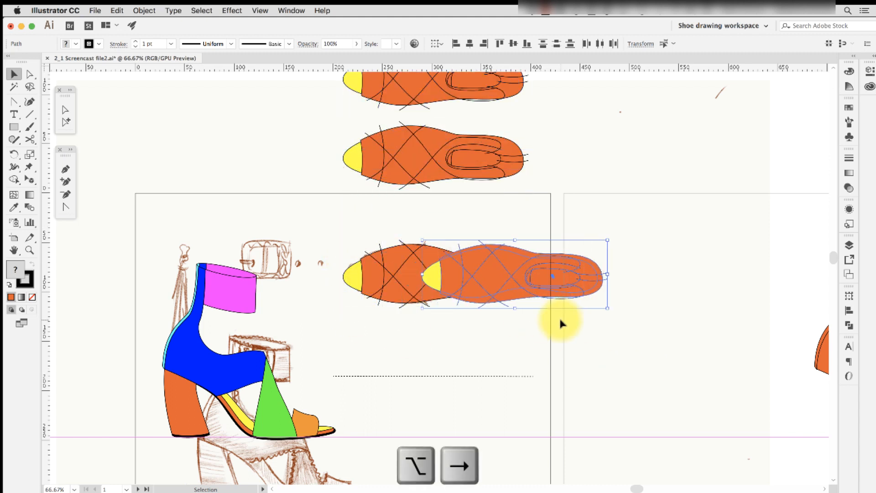
pyautogui.press('Right')
pyautogui.press('Right')
pyautogui.press('Right')
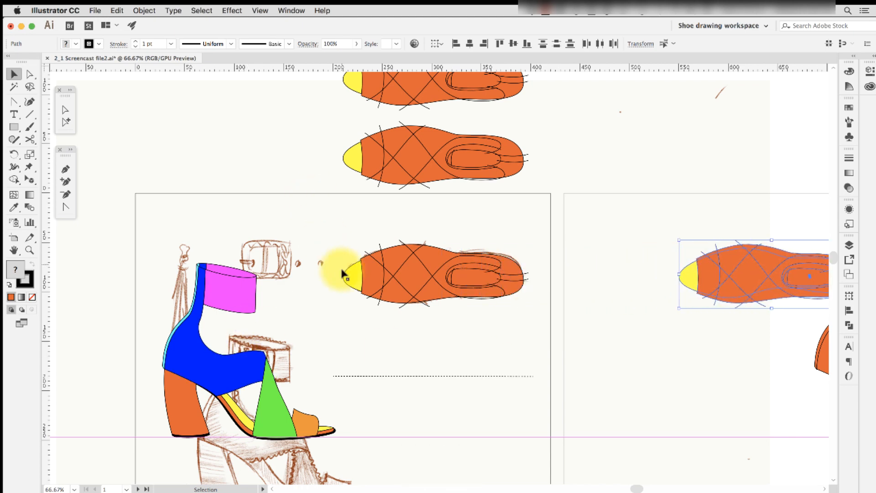
# Move the original's yellow insole down onto the dashed line and take the yellow insoles out of the two upper copies.
pyautogui.click(347, 281)
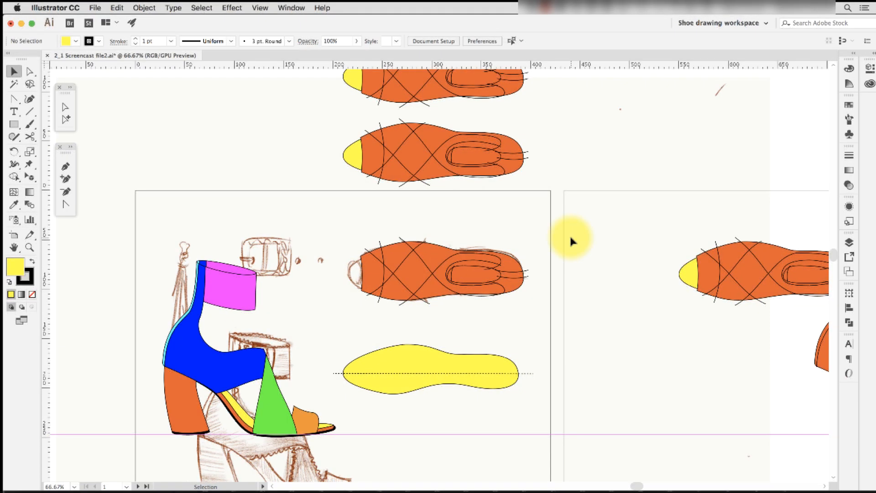
pyautogui.click(445, 225)
pyautogui.moveTo(444, 225); pyautogui.dragTo(573, 327)
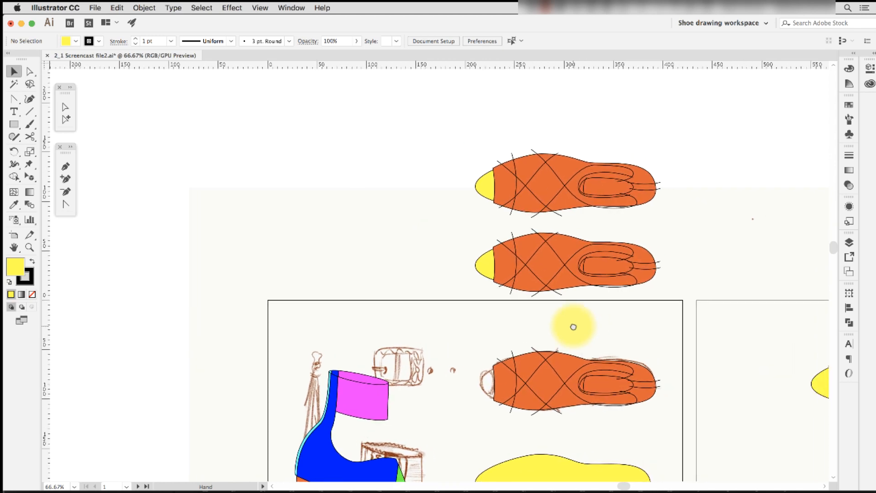
pyautogui.click(479, 267)
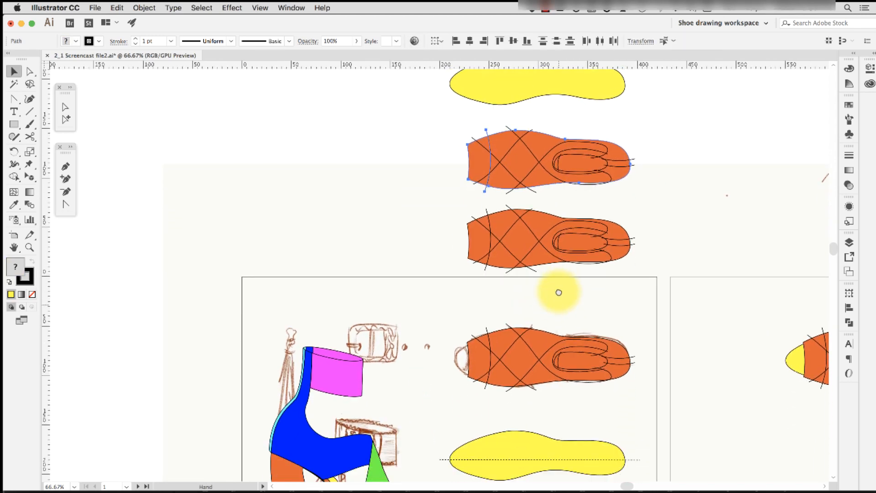
pyautogui.scroll(-1, 559, 294)
# Shift the yellow insole with its dashed line further down and move the two orange copies down to the artboard's upper edge.
pyautogui.click(522, 420)
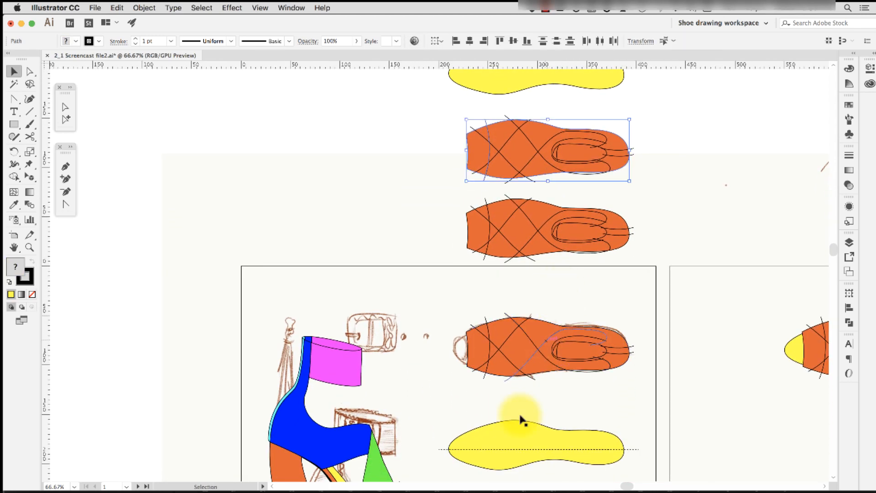
pyautogui.moveTo(523, 420); pyautogui.dragTo(562, 485)
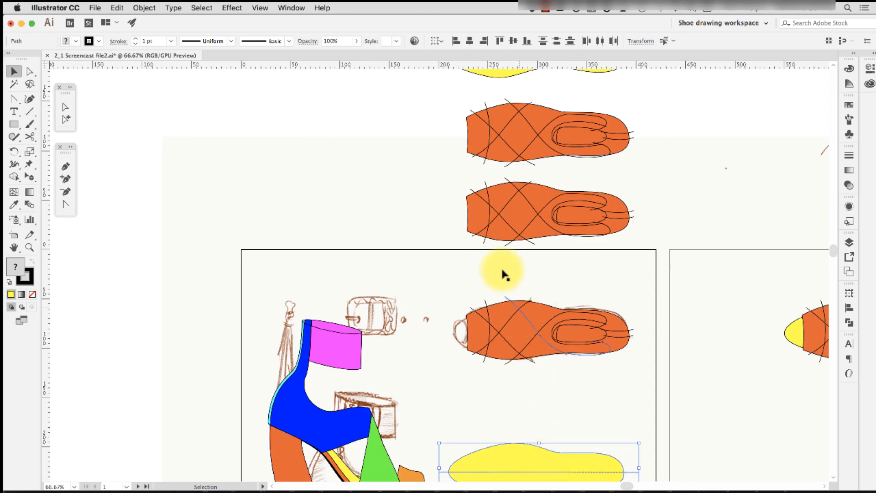
pyautogui.moveTo(440, 94); pyautogui.dragTo(676, 251)
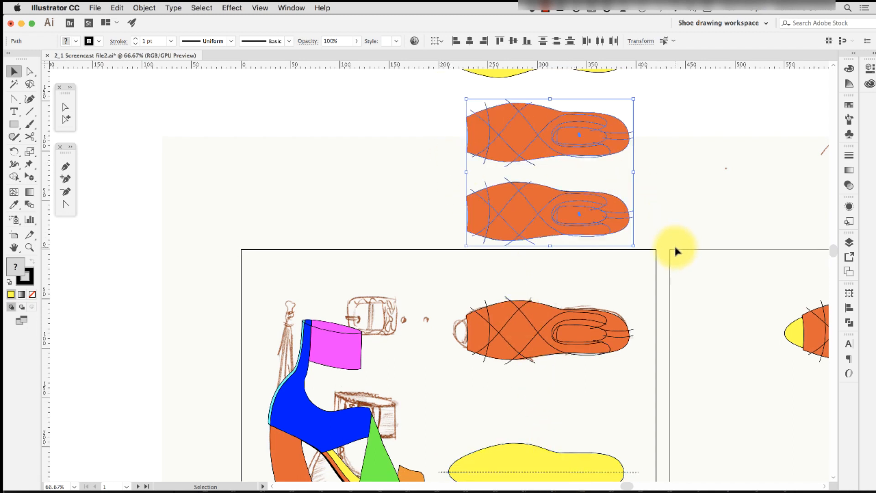
pyautogui.hotkey('shift', 'Down')
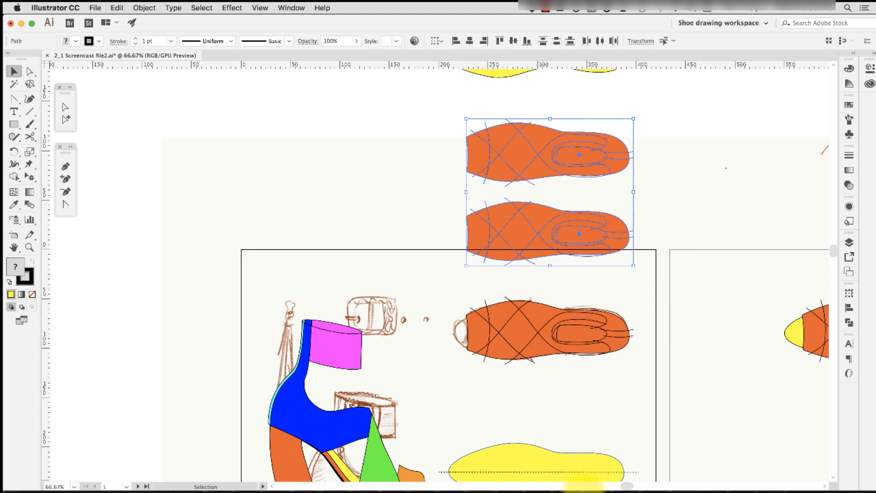
pyautogui.click(697, 335)
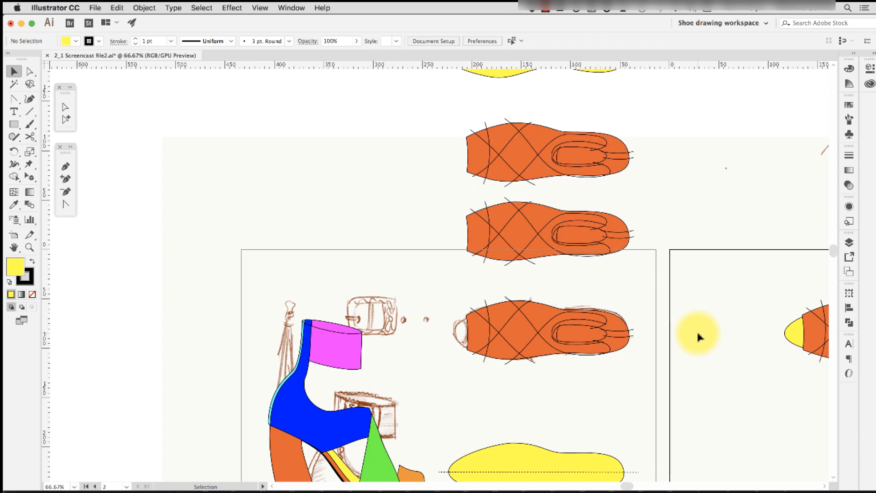
# Delete the two diagonal strap lines that slope down towards the heel on the original orange upper.
pyautogui.press('z')
pyautogui.moveTo(450, 287); pyautogui.dragTo(693, 397)
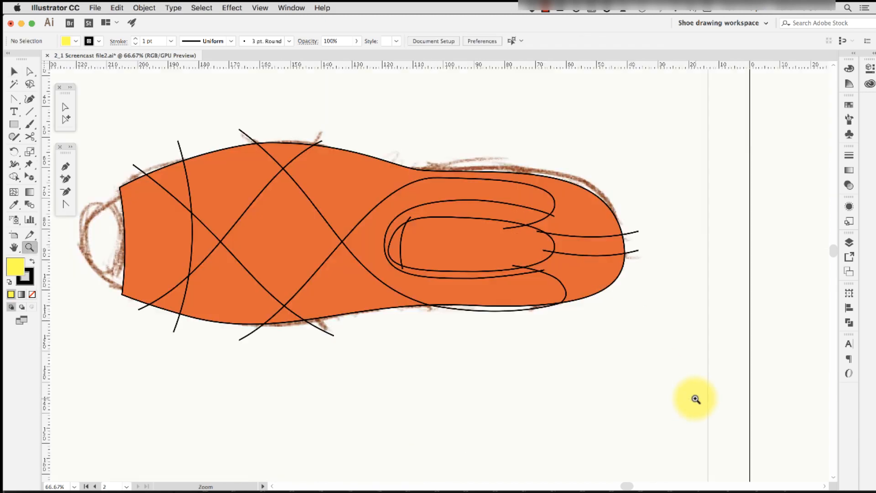
pyautogui.moveTo(566, 362); pyautogui.dragTo(749, 384)
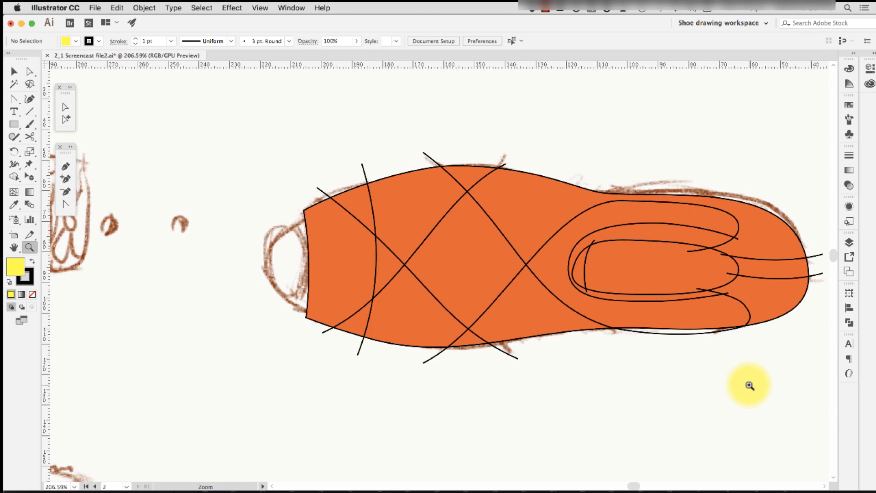
pyautogui.press('v')
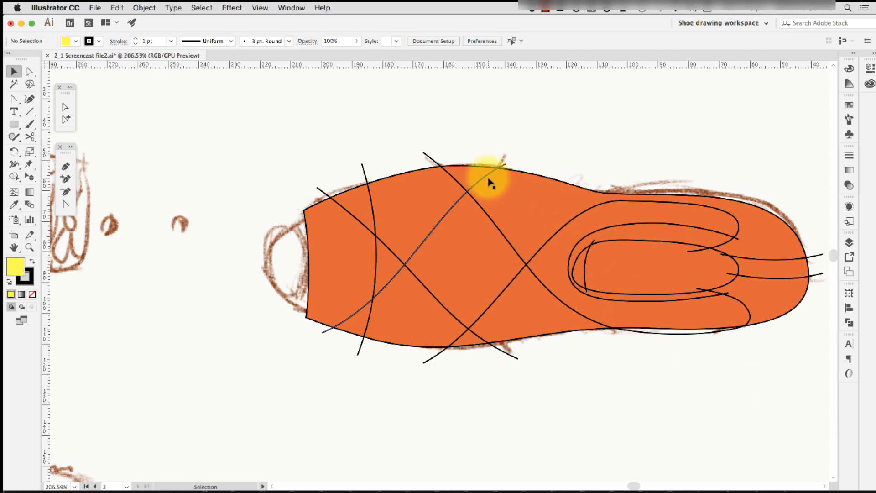
pyautogui.click(518, 202)
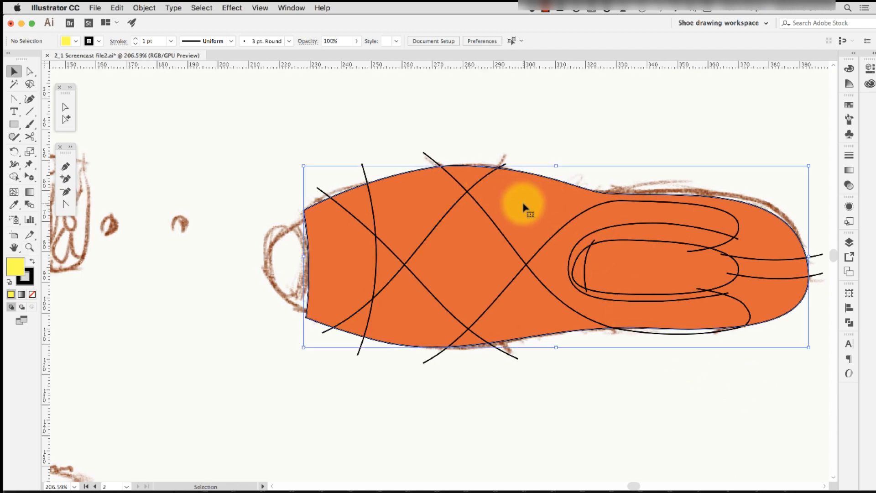
pyautogui.click(485, 215)
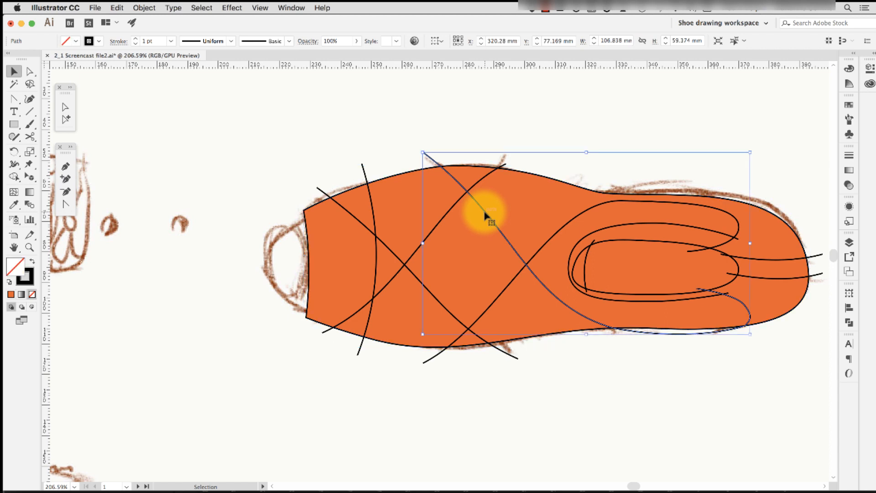
pyautogui.press('Delete')
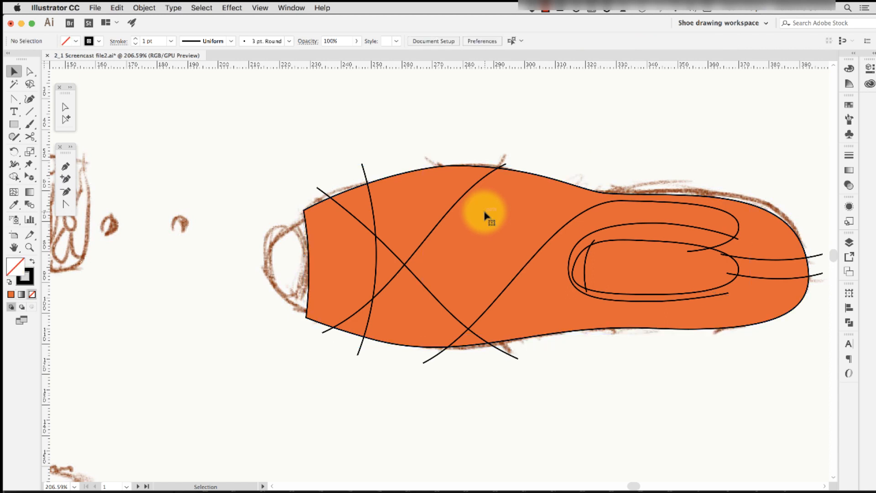
pyautogui.click(415, 278)
pyautogui.press('Delete')
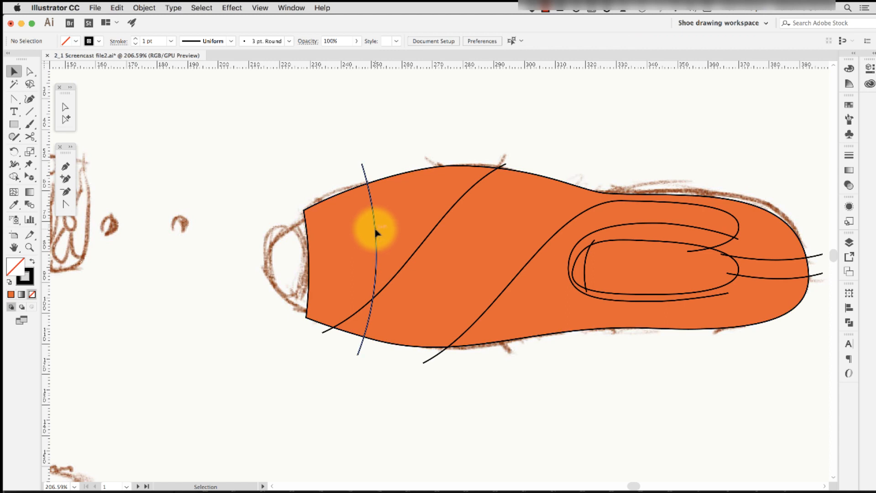
# Delete the curved toe line, the outer contour around the foot opening and the short slanted line inside the oval.
pyautogui.click(374, 231)
pyautogui.press('Delete')
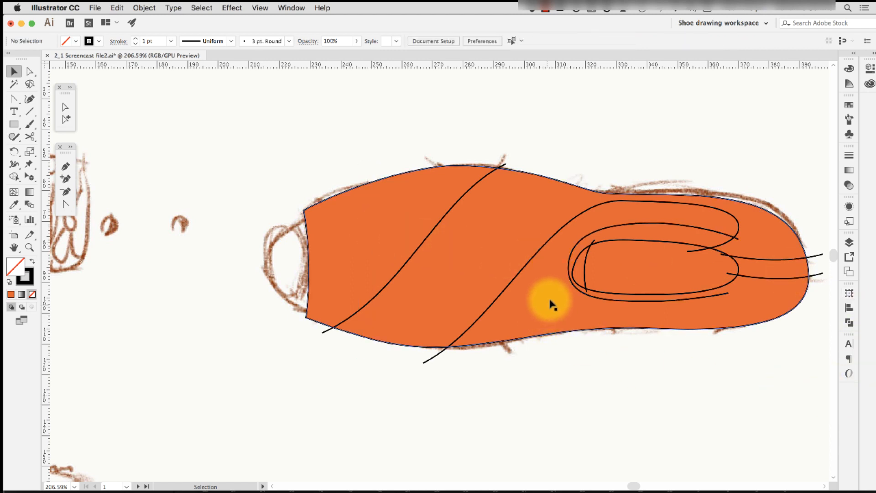
pyautogui.click(569, 280)
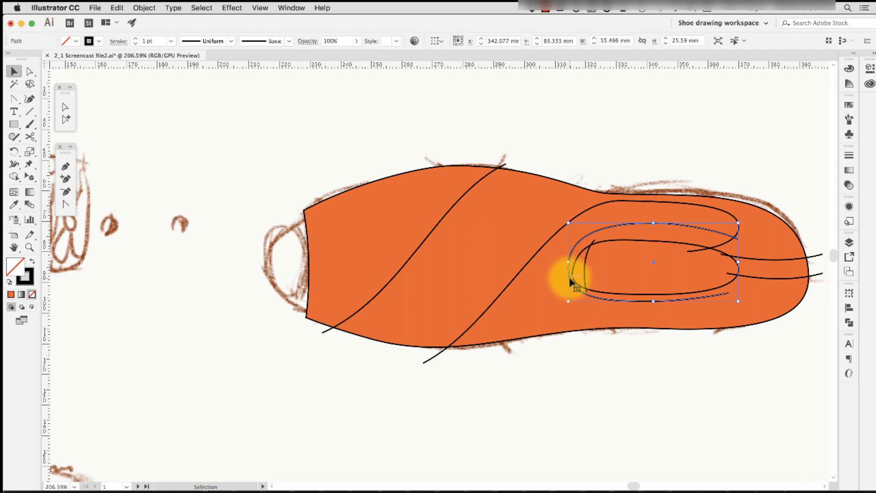
pyautogui.press('Delete')
pyautogui.press('Delete')
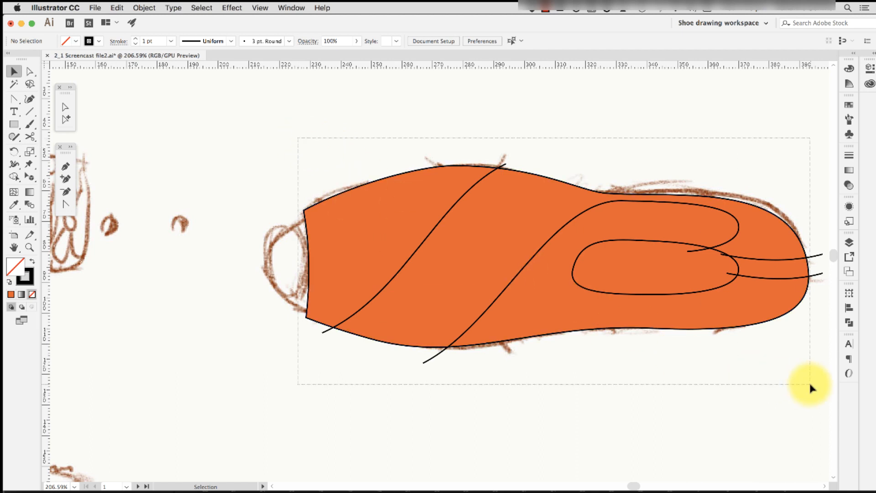
# Fill the diagonal strap and its extension along the upper edge to the heel with blue using the Shape Builder.
pyautogui.press('super+a')
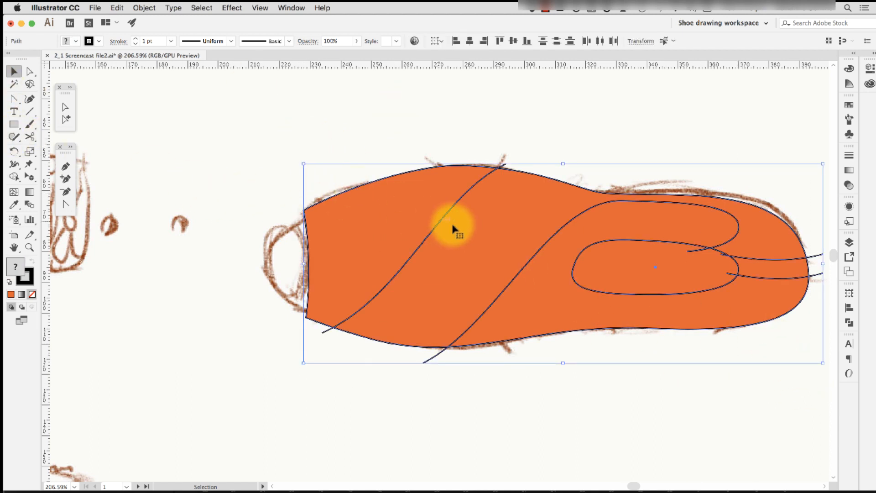
pyautogui.hotkey('shift', 'm')
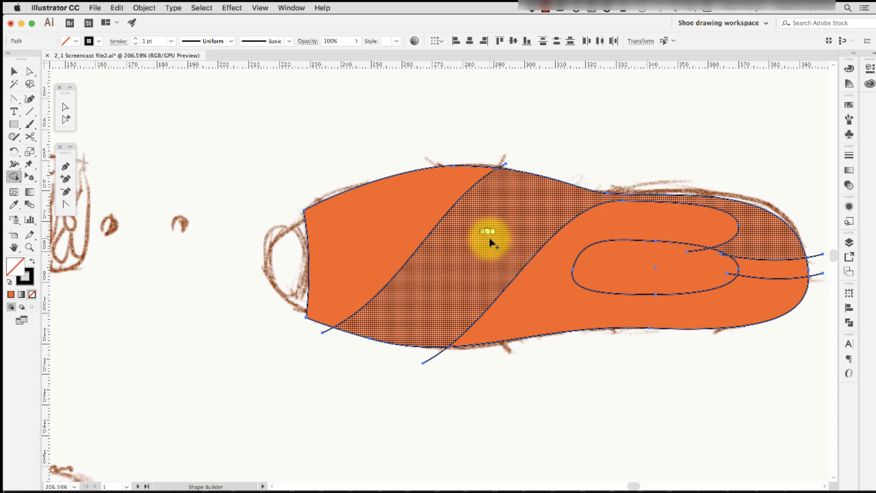
pyautogui.press('Right')
pyautogui.press('Right')
pyautogui.press('Right')
pyautogui.press('Right')
pyautogui.press('Right')
pyautogui.press('Right')
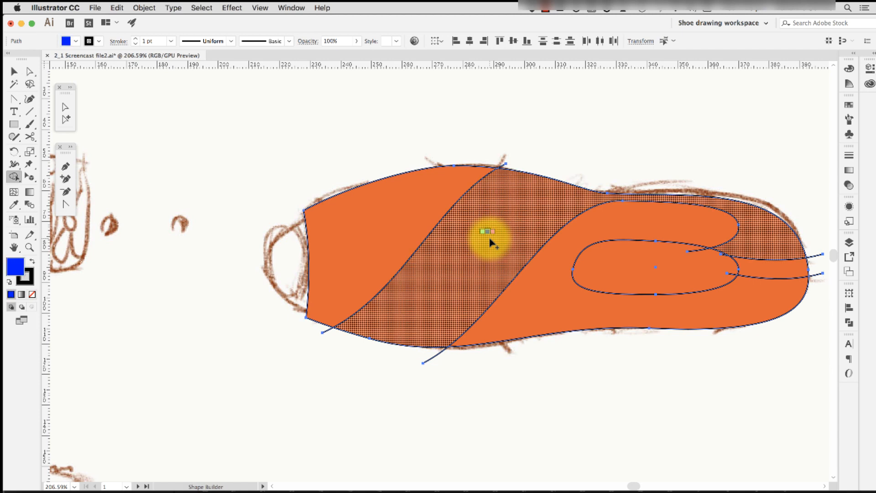
pyautogui.click(490, 241)
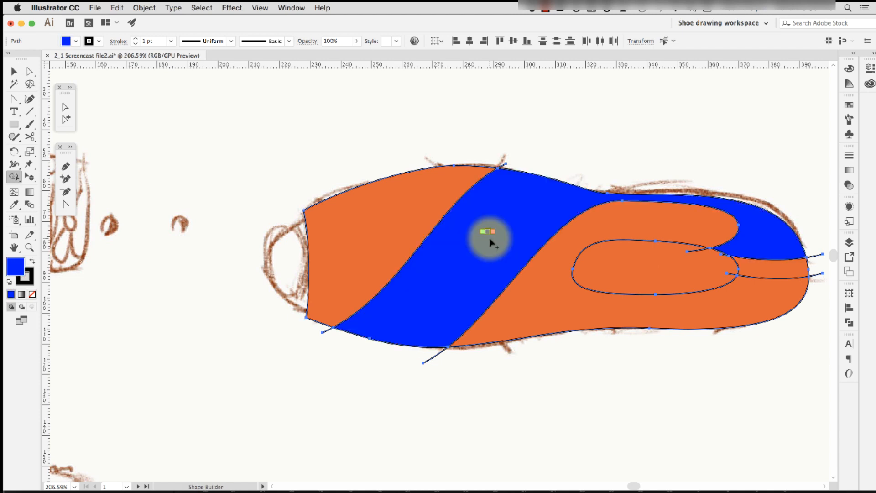
# Remove the orange toe, side and foot-opening areas and the stray line ends around the blue strap with the Shape Builder.
pyautogui.keyDown('alt'); pyautogui.click(438, 183); pyautogui.keyUp('alt')
pyautogui.moveTo(505, 168)
pyautogui.mouseDown()
pyautogui.moveTo(387, 332)
pyautogui.moveTo(319, 343)
pyautogui.mouseUp()
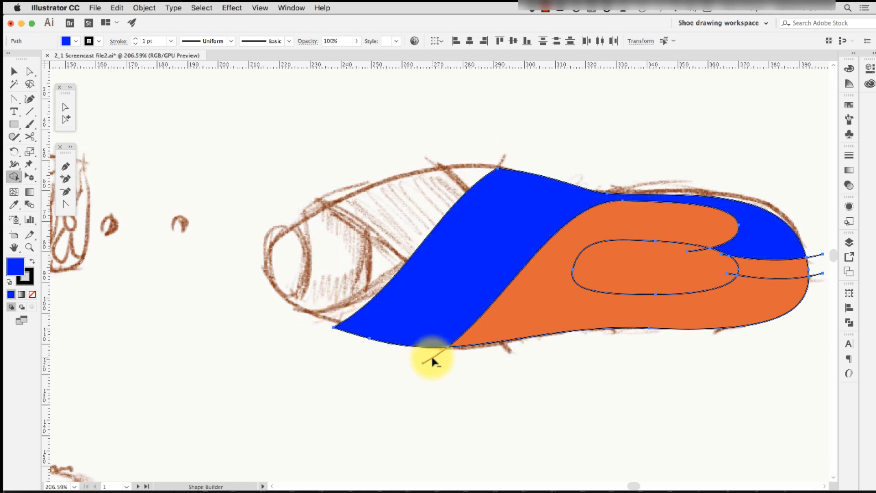
pyautogui.keyDown('alt'); pyautogui.click(583, 303); pyautogui.keyUp('alt')
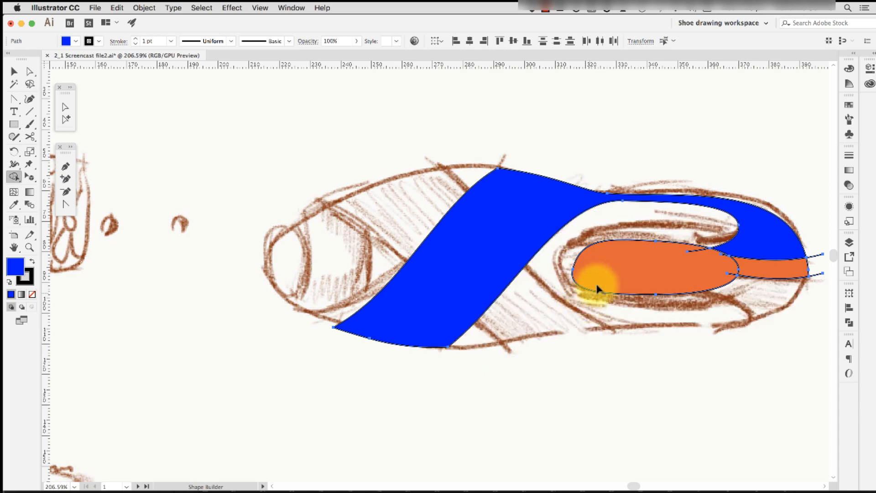
pyautogui.keyDown('alt'); pyautogui.click(597, 284); pyautogui.keyUp('alt')
pyautogui.keyDown('alt'); pyautogui.click(726, 259); pyautogui.keyUp('alt')
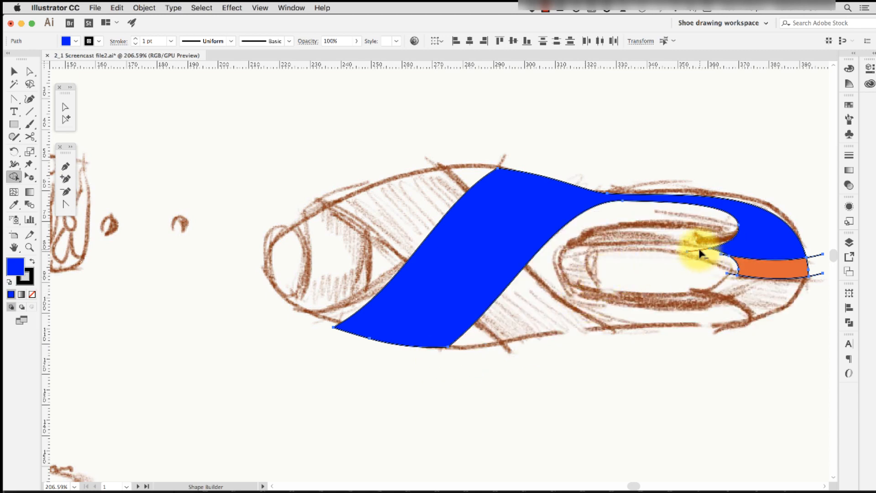
pyautogui.keyDown('alt'); pyautogui.click(722, 257); pyautogui.keyUp('alt')
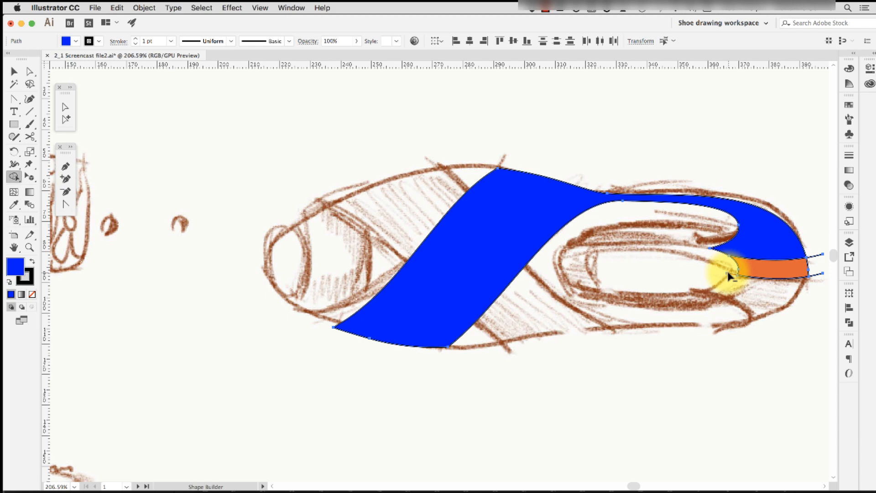
pyautogui.keyDown('alt'); pyautogui.click(728, 272); pyautogui.keyUp('alt')
pyautogui.keyDown('alt'); pyautogui.click(818, 255); pyautogui.keyUp('alt')
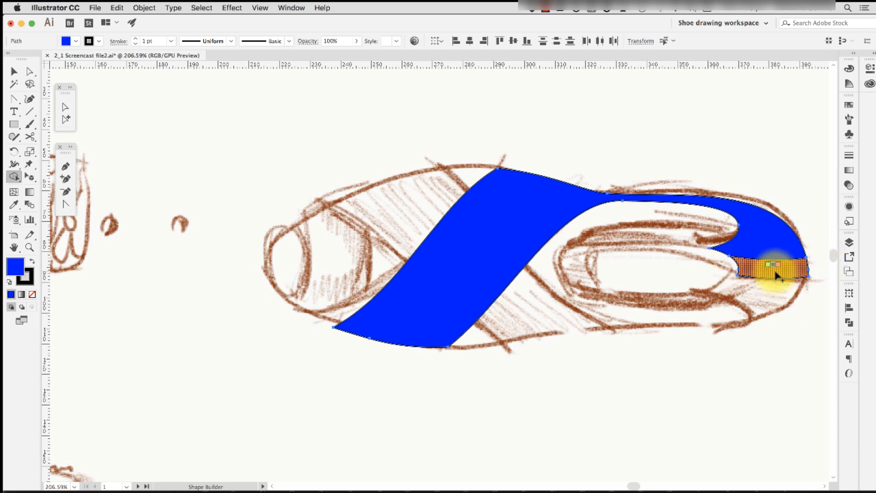
# Fill the small remaining orange heel piece with light blue and deselect the artwork.
pyautogui.press('Right')
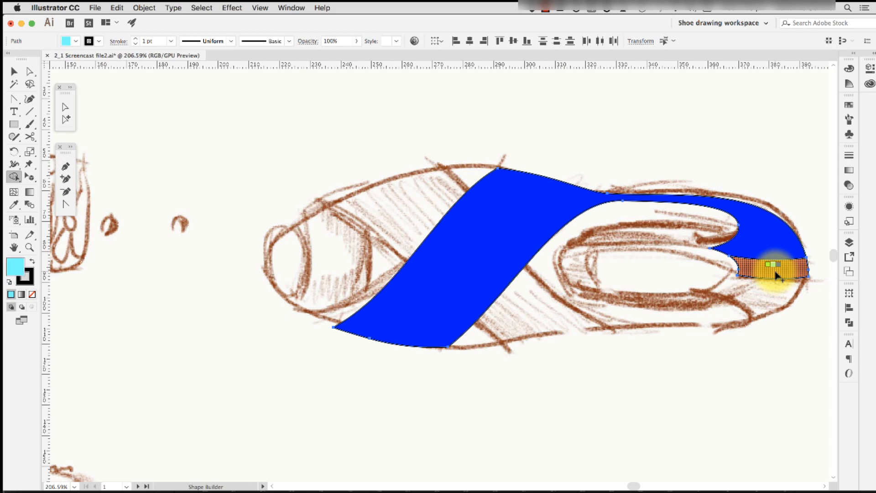
pyautogui.click(775, 274)
pyautogui.press('v')
pyautogui.click(760, 332)
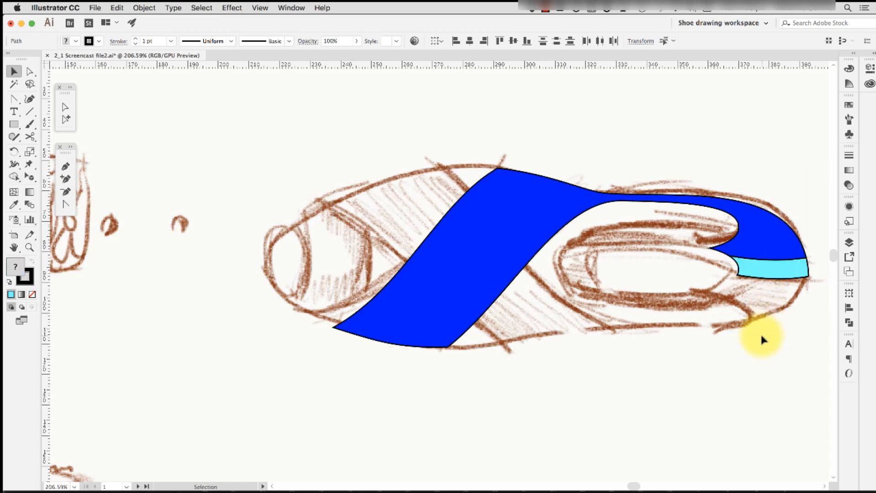
# Copy the orange upper with its two strap lines sloping down towards the heel onto the sketch and send the copy behind the blue strap.
pyautogui.scroll(10, 608, 150)
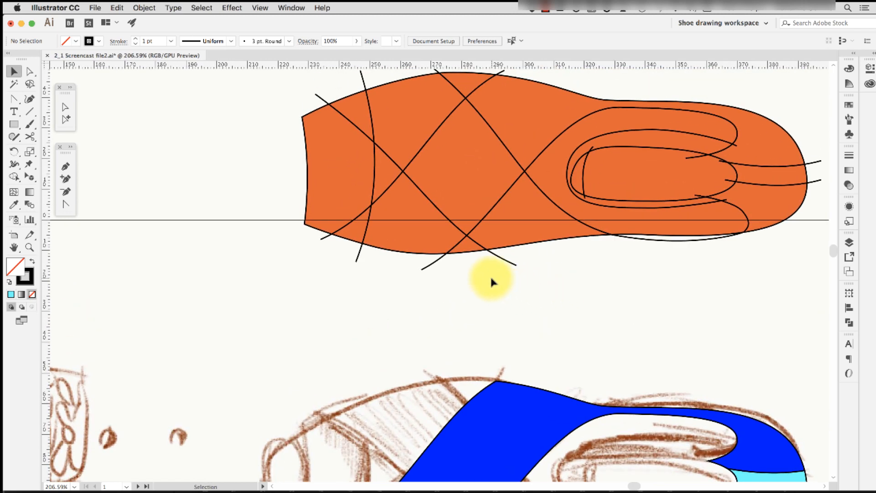
pyautogui.moveTo(490, 278); pyautogui.dragTo(509, 241)
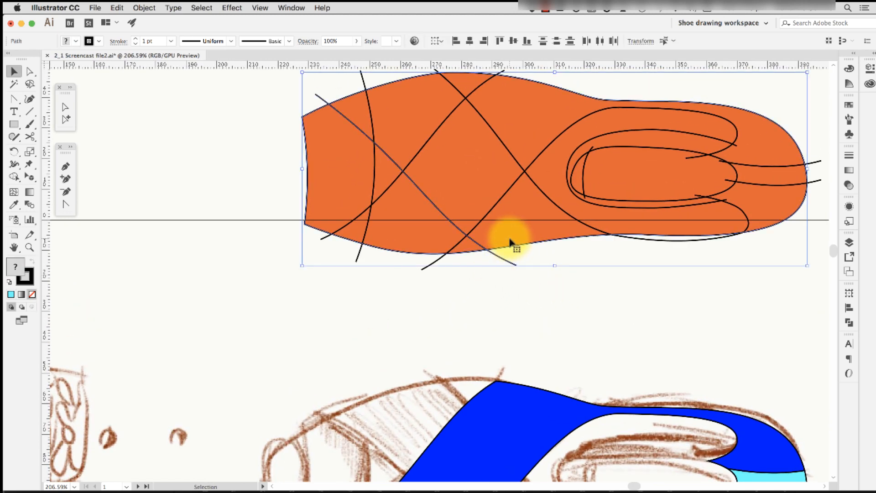
pyautogui.keyDown('shift'); pyautogui.click(542, 191); pyautogui.keyUp('shift')
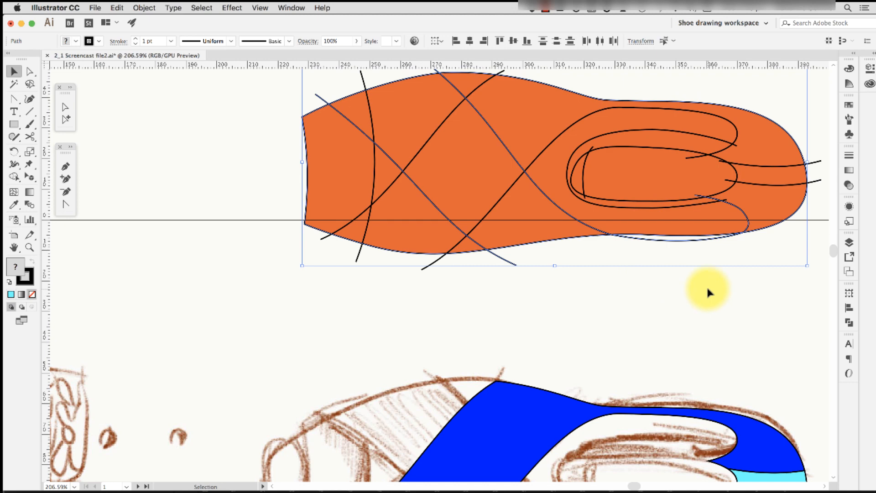
pyautogui.hotkey('alt', 'Down')
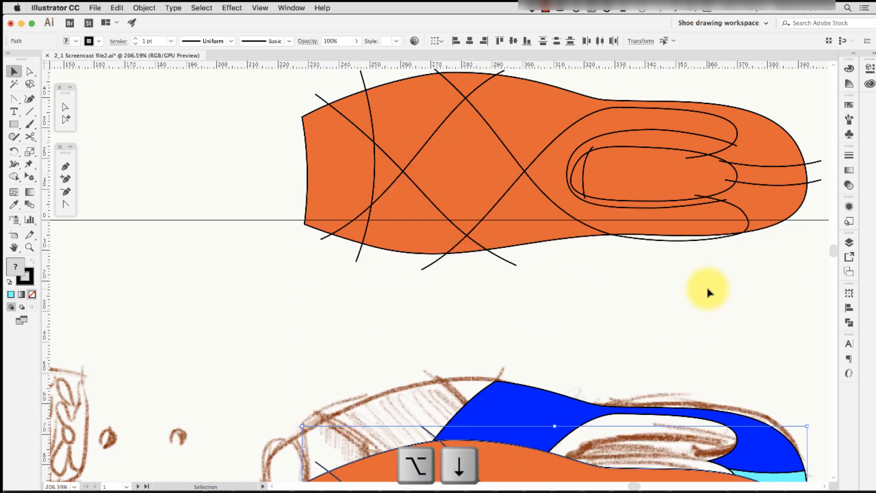
pyautogui.press('Up')
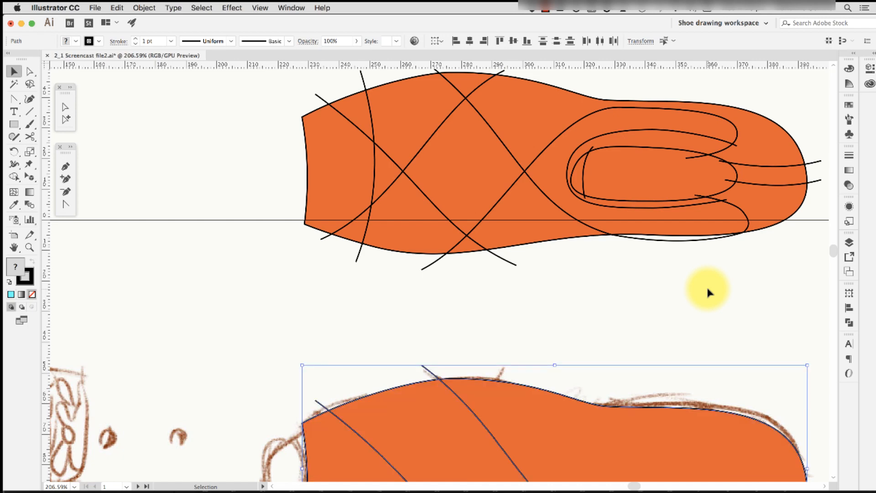
pyautogui.press('super')
pyautogui.press('super+shift+bracketleft')
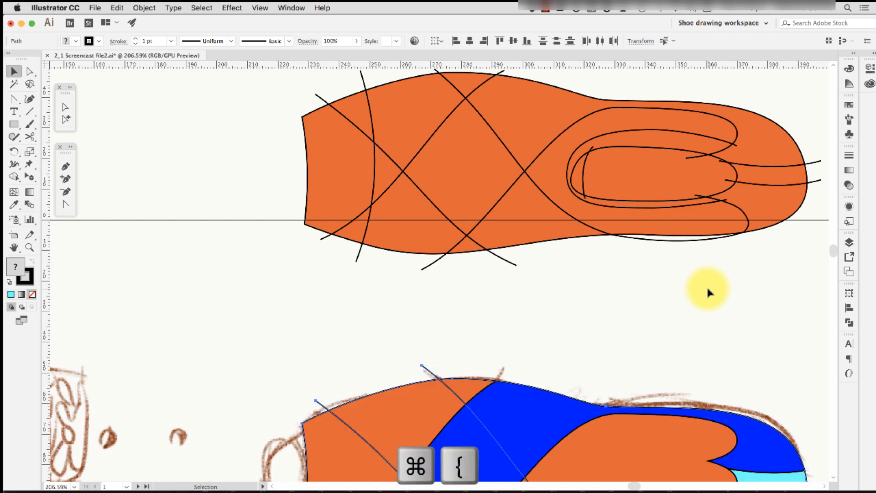
# Fill the strap area between the two crossing lines, including the part under the blue strap, with green using the Shape Builder.
pyautogui.moveTo(601, 347); pyautogui.dragTo(587, 264)
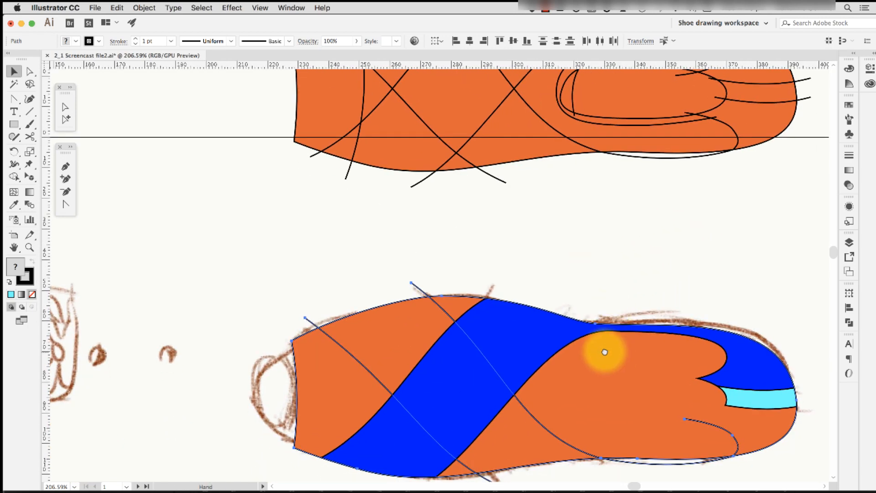
pyautogui.moveTo(603, 352); pyautogui.dragTo(603, 264)
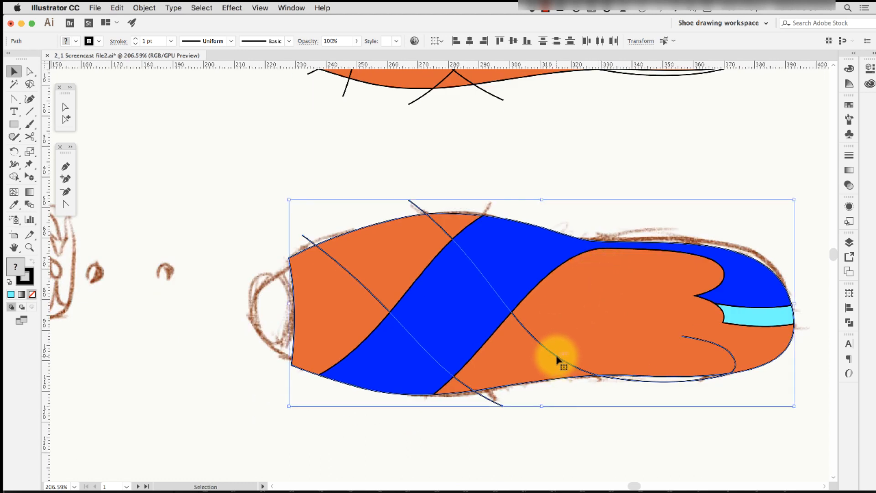
pyautogui.hotkey('shift', 'm')
pyautogui.hscroll(-2, 557, 357)
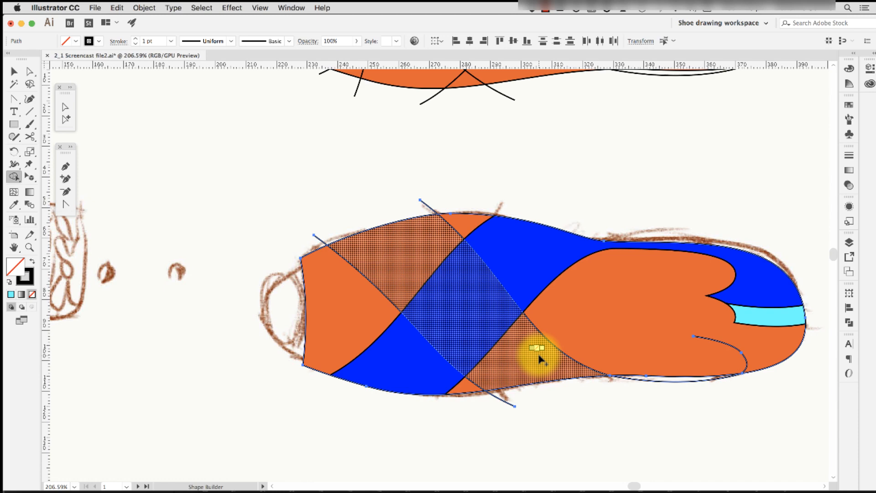
pyautogui.press('Right')
pyautogui.press('Right')
pyautogui.press('Right')
pyautogui.press('Right')
pyautogui.press('Right')
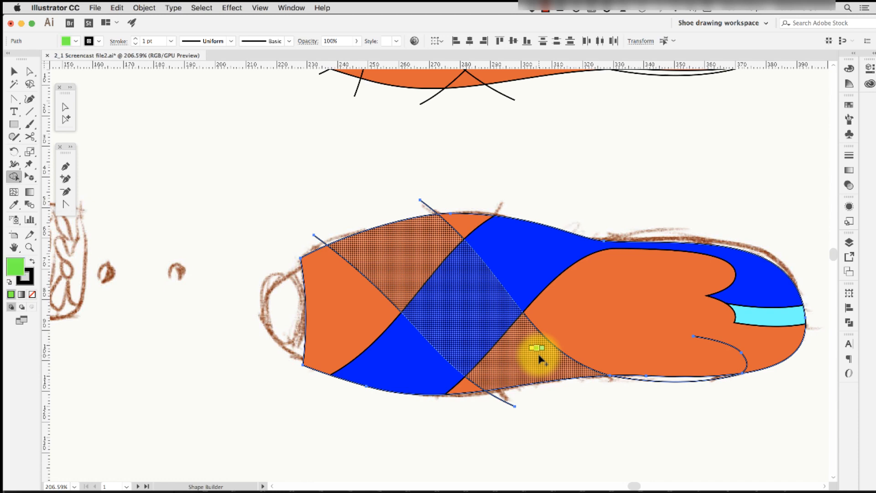
pyautogui.moveTo(539, 359); pyautogui.dragTo(540, 360)
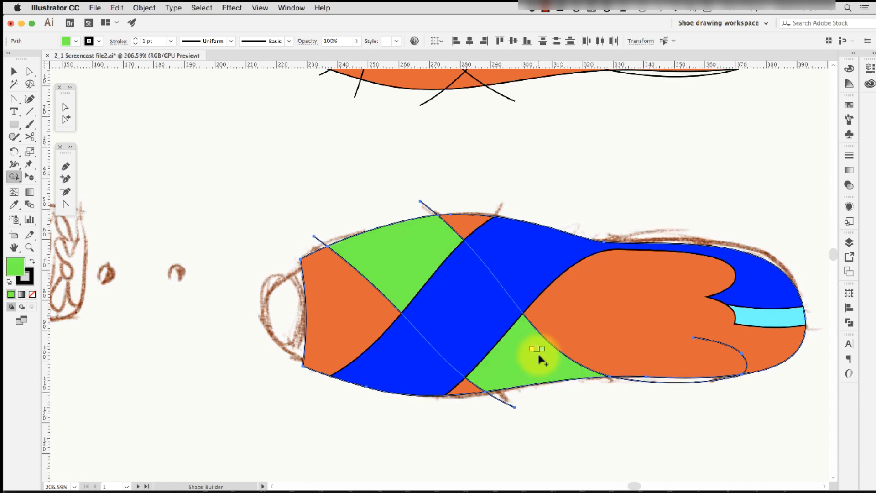
# Remove the orange areas and the protruding line ends around the green strap with the Shape Builder.
pyautogui.keyDown('alt'); pyautogui.click(322, 335); pyautogui.keyUp('alt')
pyautogui.keyDown('alt'); pyautogui.click(617, 321); pyautogui.keyUp('alt')
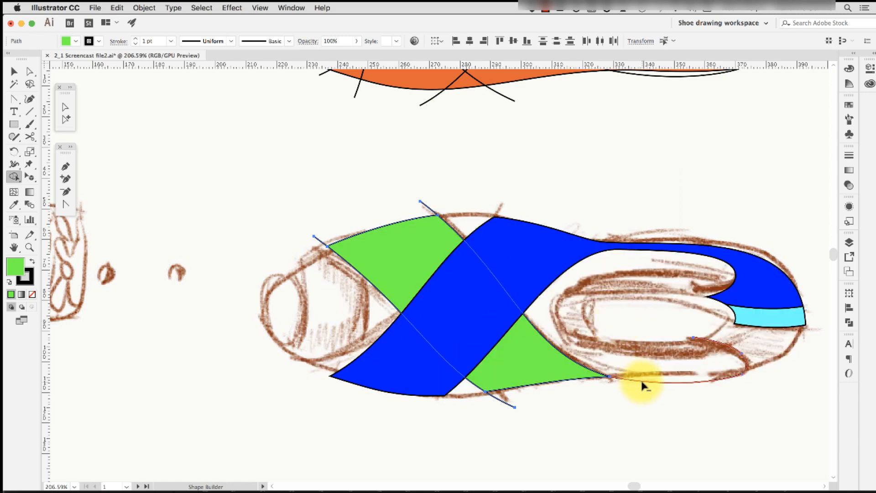
pyautogui.keyDown('alt'); pyautogui.click(642, 382); pyautogui.keyUp('alt')
pyautogui.keyDown('alt'); pyautogui.click(502, 400); pyautogui.keyUp('alt')
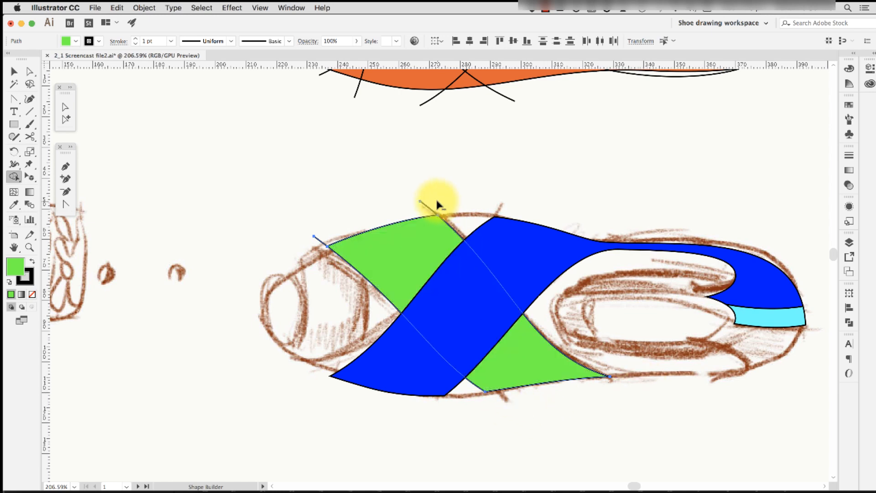
pyautogui.keyDown('alt'); pyautogui.click(425, 209); pyautogui.keyUp('alt')
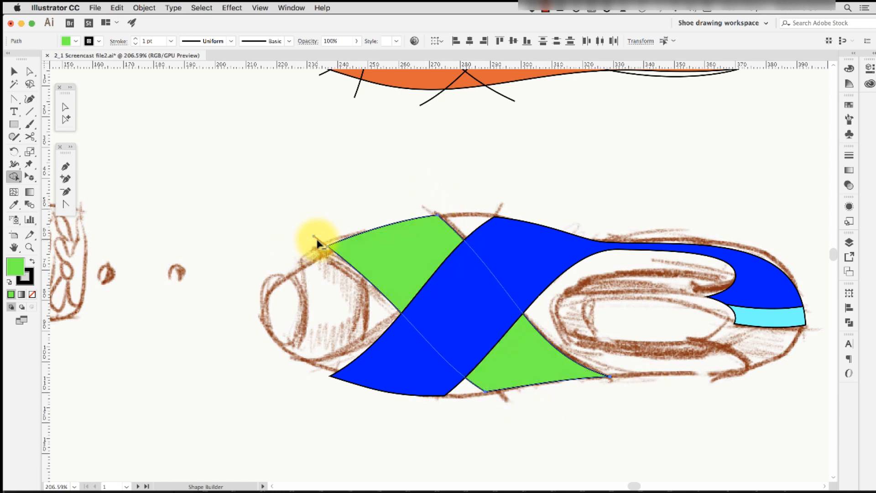
pyautogui.keyDown('alt'); pyautogui.click(320, 242); pyautogui.keyUp('alt')
# Bring the green strap to the front, over the blue strap.
pyautogui.press('v')
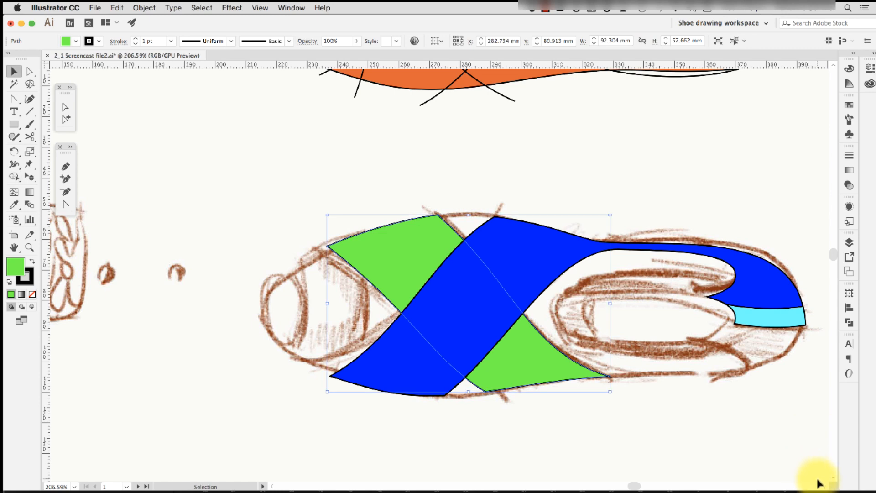
pyautogui.click(767, 448)
pyautogui.click(536, 362)
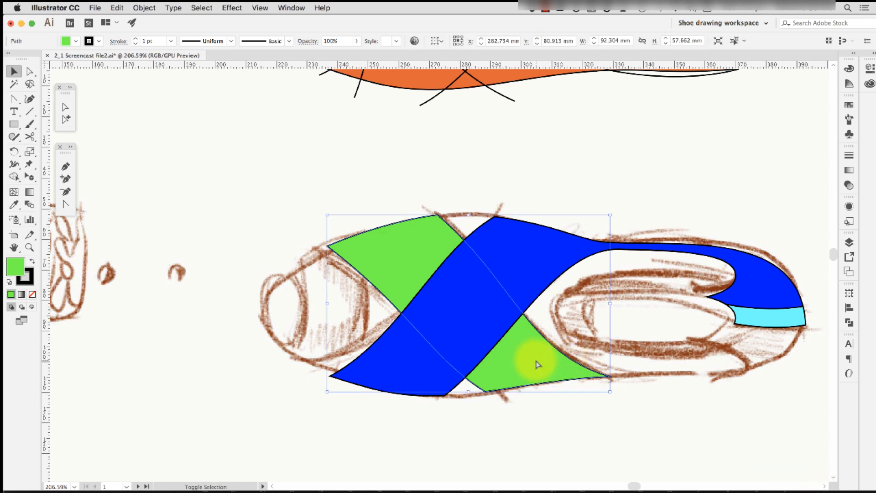
pyautogui.press('super+shift+bracketright')
pyautogui.click(573, 407)
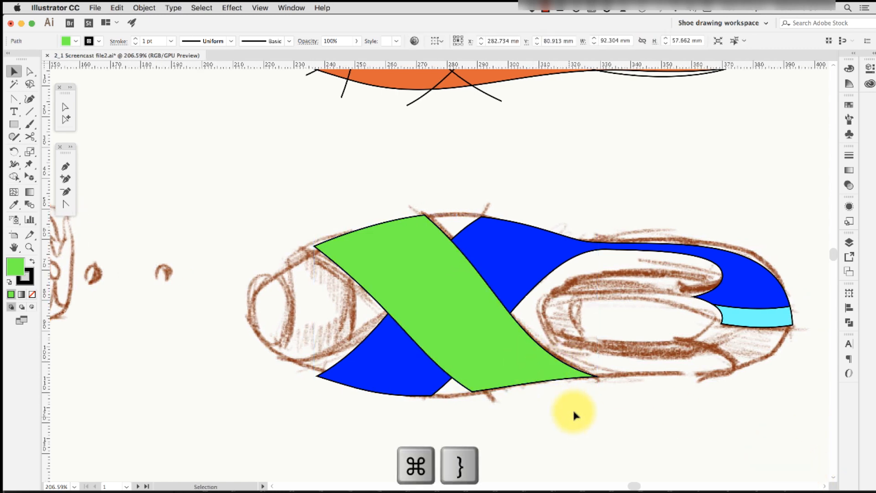
# Fill the lower heel area of the orange upper copy, between the foot opening and the heel edge, with green using the Shape Builder.
pyautogui.moveTo(593, 188); pyautogui.dragTo(597, 303)
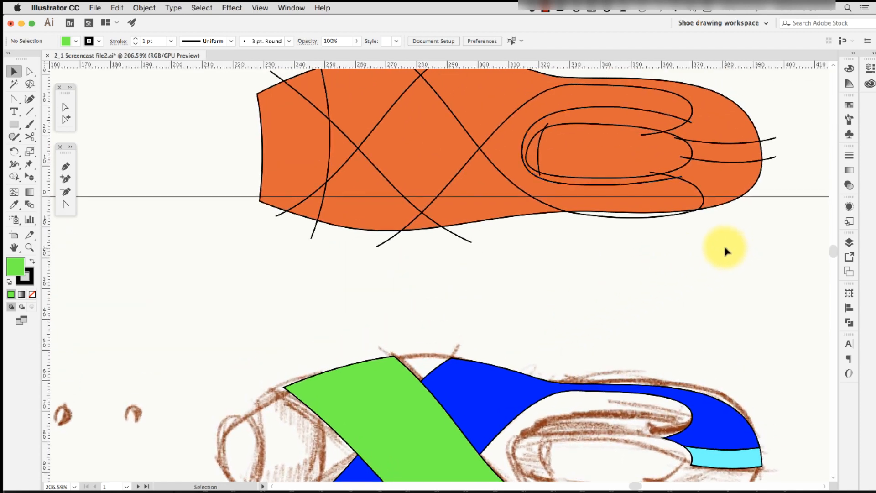
pyautogui.hscroll(3, 723, 247)
pyautogui.scroll(2, 724, 246)
pyautogui.click(660, 238)
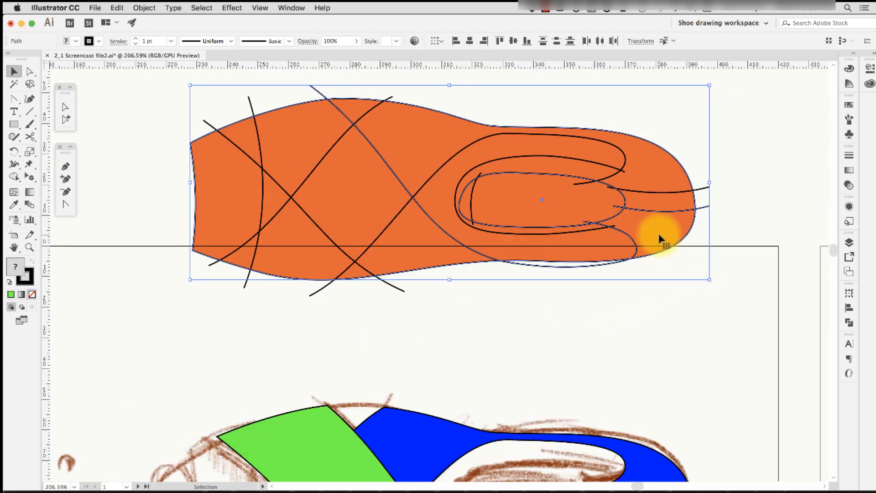
pyautogui.hotkey('shift', 'm')
pyautogui.press('super+a')
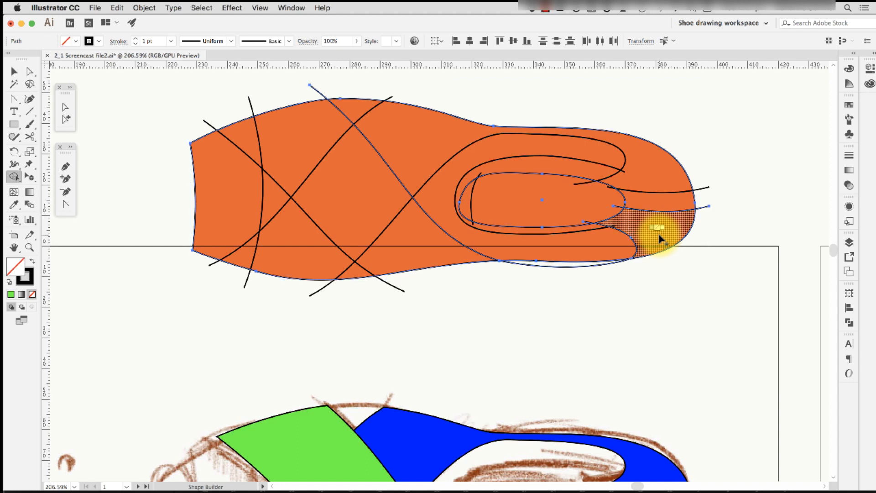
pyautogui.press('Right')
pyautogui.press('Right')
pyautogui.press('Right')
pyautogui.press('Right')
pyautogui.press('Right')
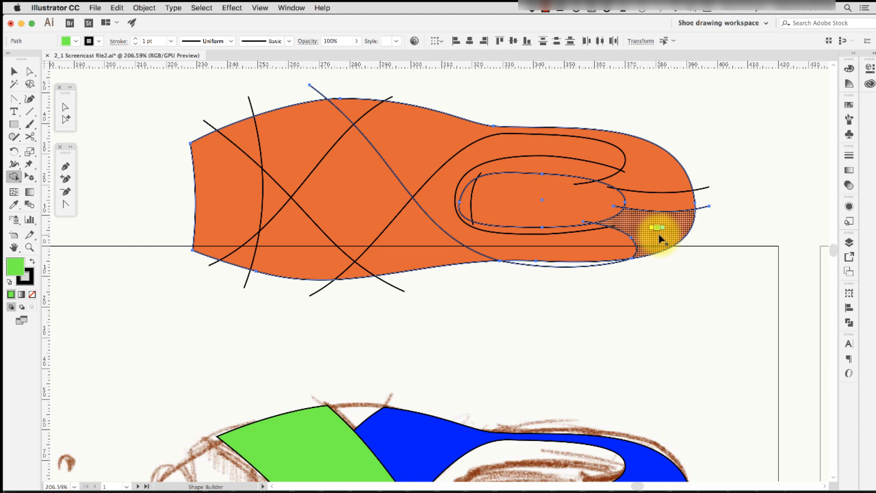
pyautogui.click(660, 238)
pyautogui.press('v')
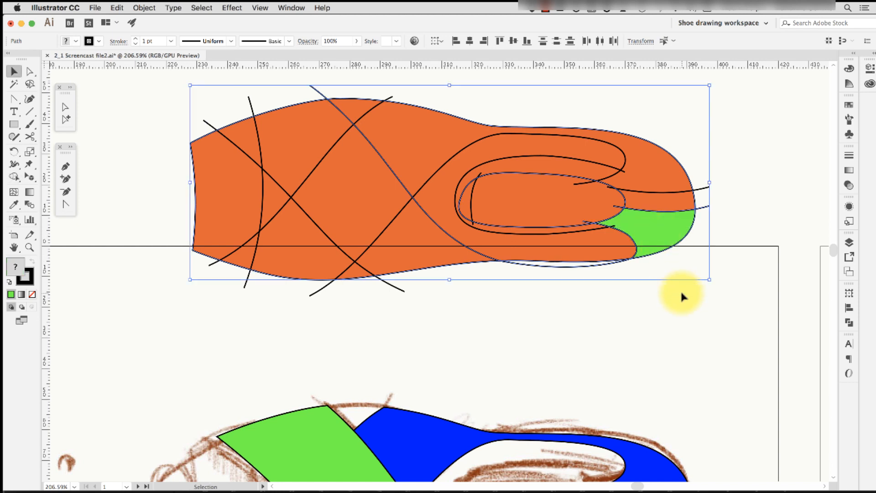
# Move the green heel piece 100 mm down onto the strap pieces of the top view.
pyautogui.click(679, 292)
pyautogui.click(660, 232)
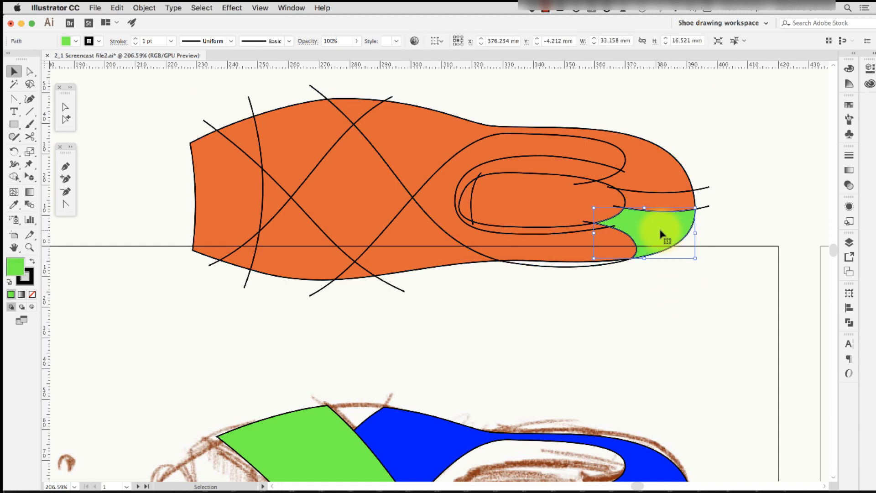
pyautogui.scroll(-3, 713, 270)
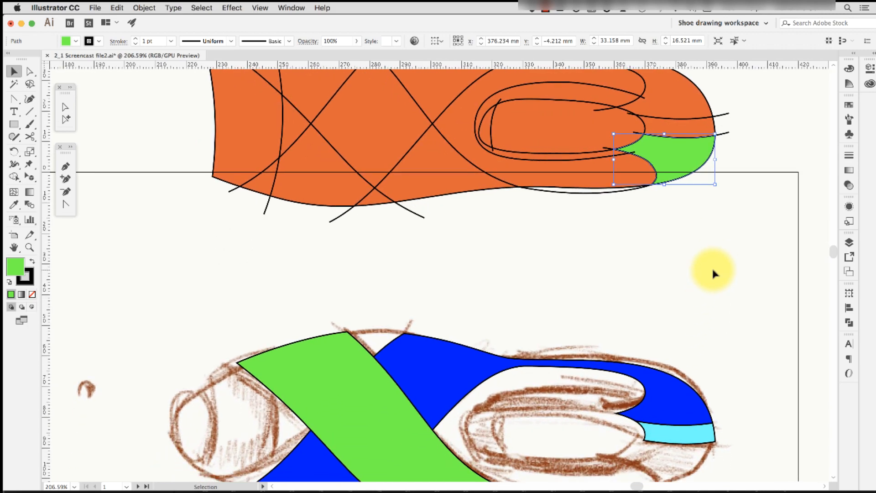
pyautogui.hotkey('shift', 'Down')
pyautogui.hotkey('shift', 'Down')
pyautogui.hotkey('shift', 'Down')
pyautogui.hotkey('shift', 'Down')
pyautogui.hotkey('shift', 'Down')
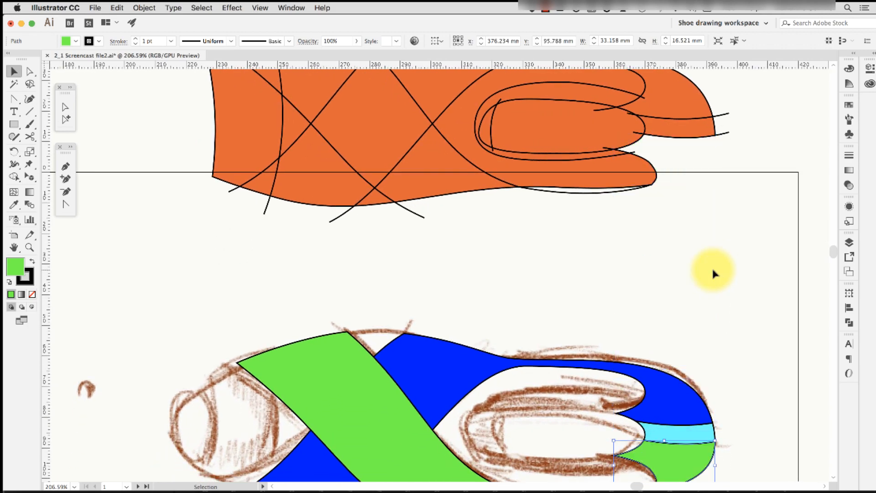
# Fill the C-shaped band around the foot opening of the orange upper copy with magenta using the Shape Builder.
pyautogui.click(688, 208)
pyautogui.moveTo(687, 208); pyautogui.dragTo(692, 356)
pyautogui.press('/')
pyautogui.moveTo(735, 200); pyautogui.dragTo(525, 355)
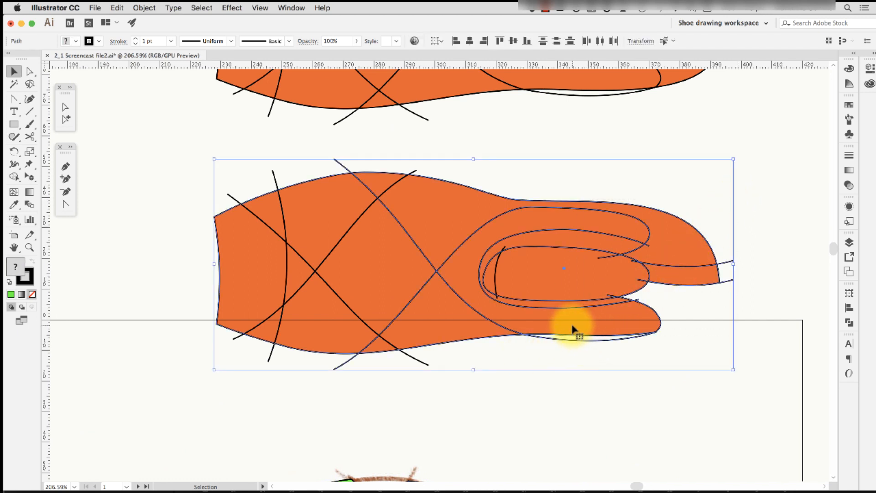
pyautogui.hotkey('shift', 'm')
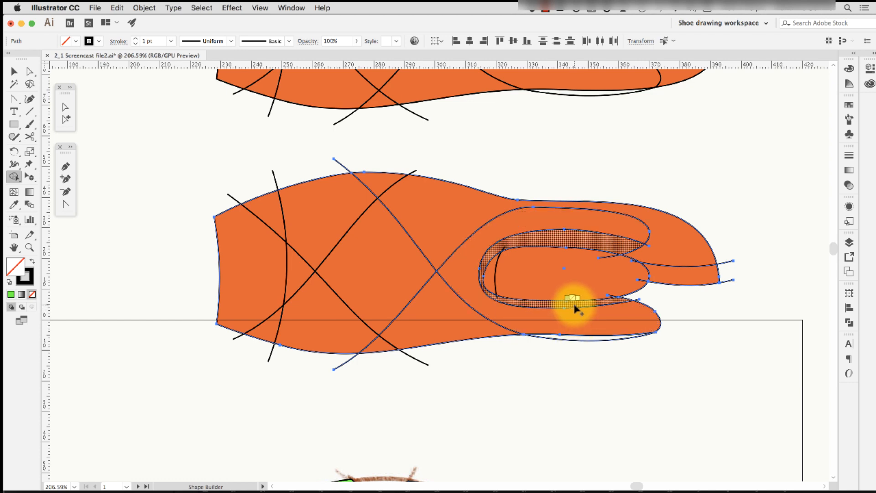
pyautogui.press('Right')
pyautogui.press('Right')
pyautogui.press('Right')
pyautogui.press('Right')
pyautogui.press('Right')
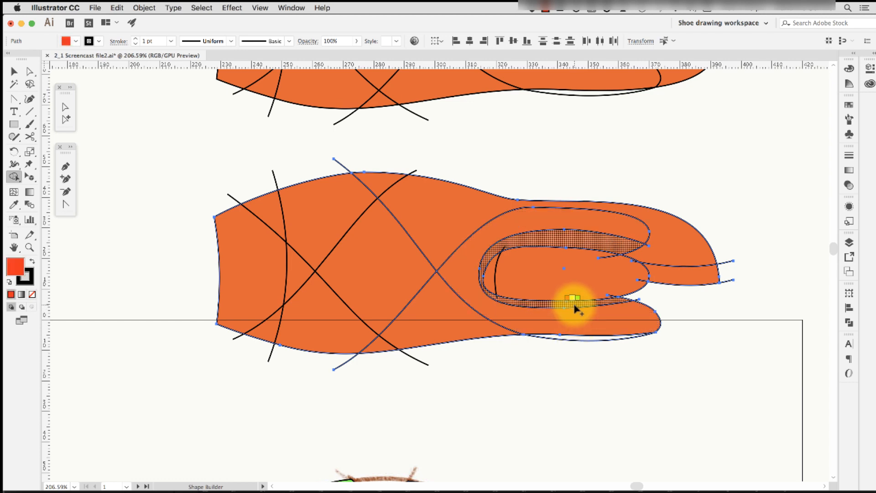
pyautogui.press('Right')
pyautogui.press('Right')
pyautogui.press('Right')
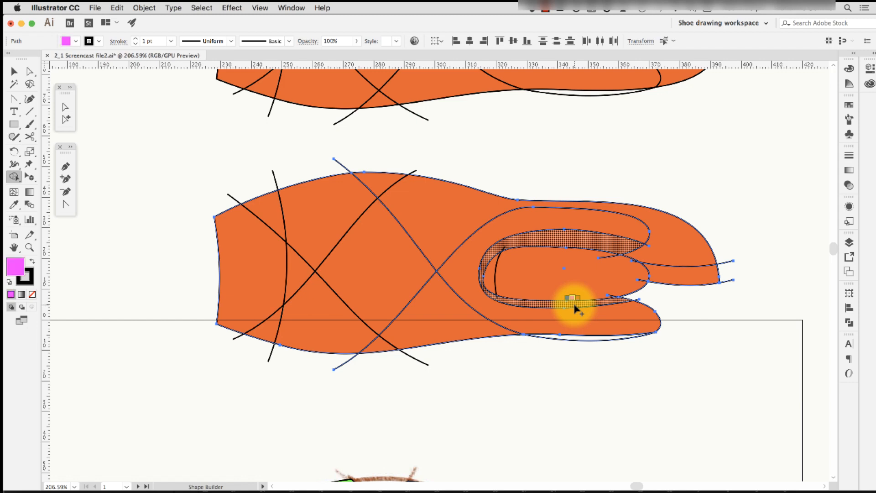
pyautogui.click(575, 308)
pyautogui.press('v')
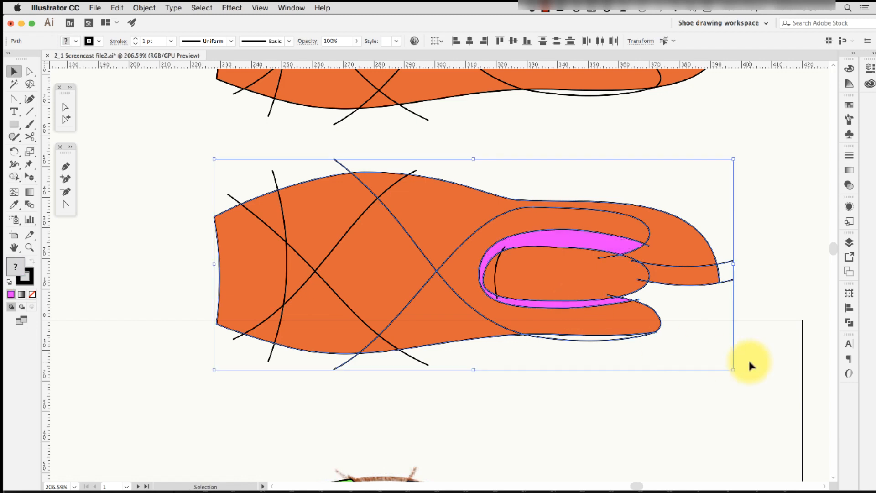
# Move the magenta band 100 mm down into the top view.
pyautogui.click(748, 357)
pyautogui.click(621, 241)
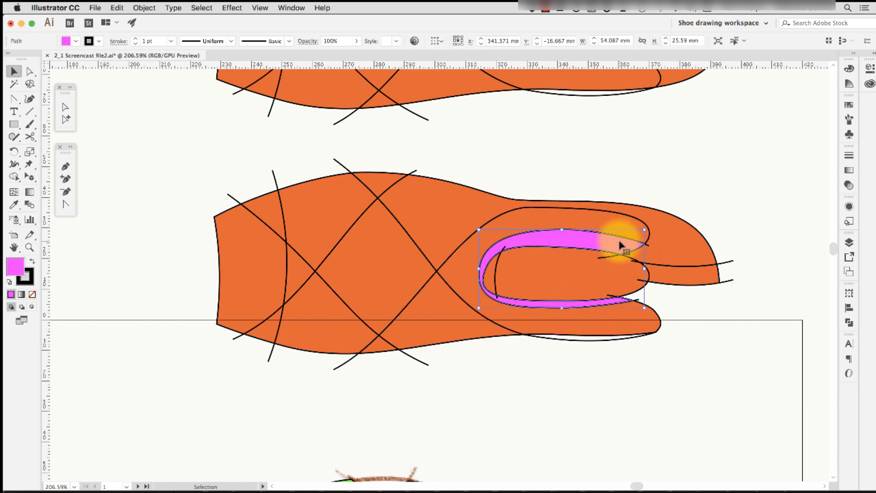
pyautogui.scroll(-4, 640, 362)
pyautogui.hotkey('shift', 'Down')
pyautogui.hotkey('shift', 'Down')
pyautogui.hotkey('shift', 'Down')
pyautogui.hotkey('shift', 'Down')
pyautogui.hotkey('shift', 'Down')
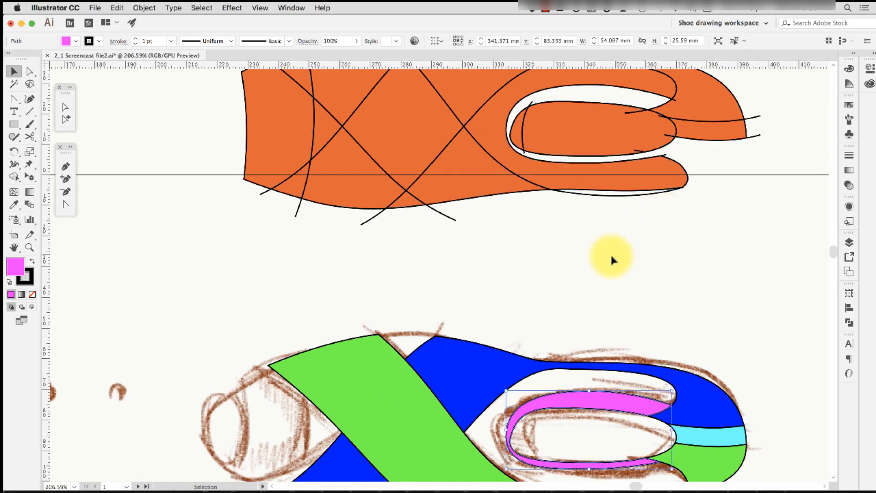
# Fill the small crescent at the toe-side end of the inner foot opening with dark red using the Shape Builder.
pyautogui.scroll(3, 602, 250)
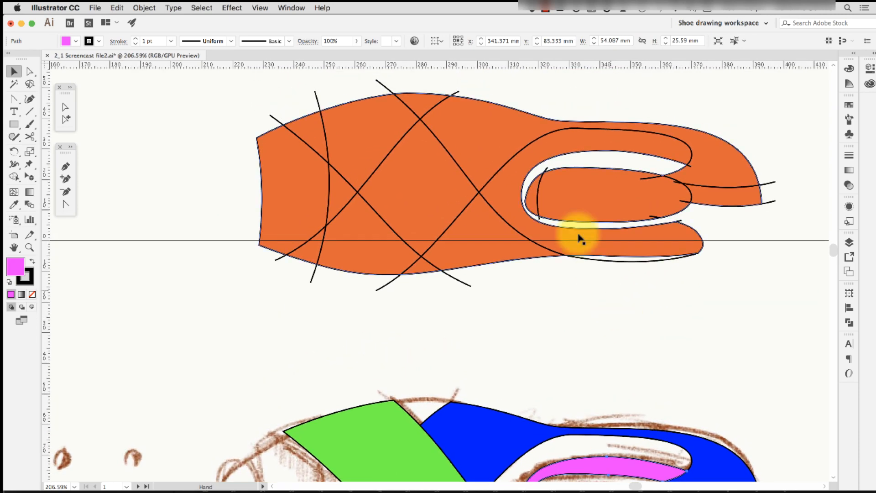
pyautogui.click(536, 199)
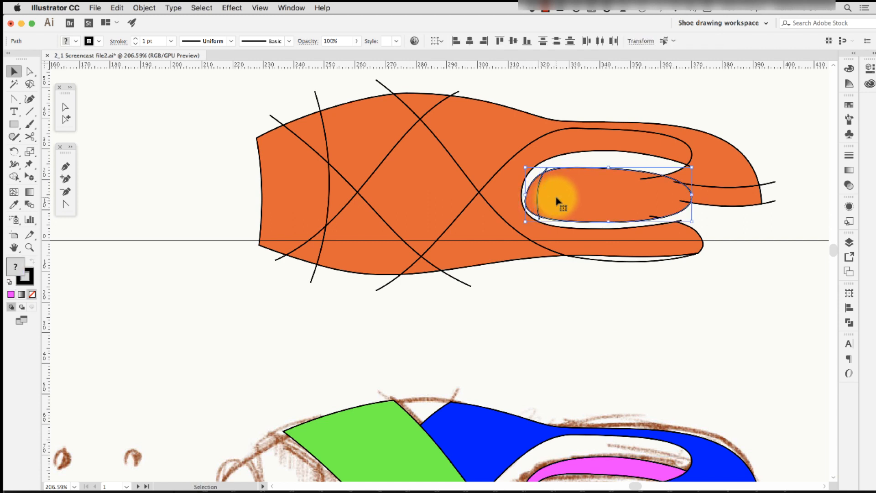
pyautogui.hotkey('shift', 'm')
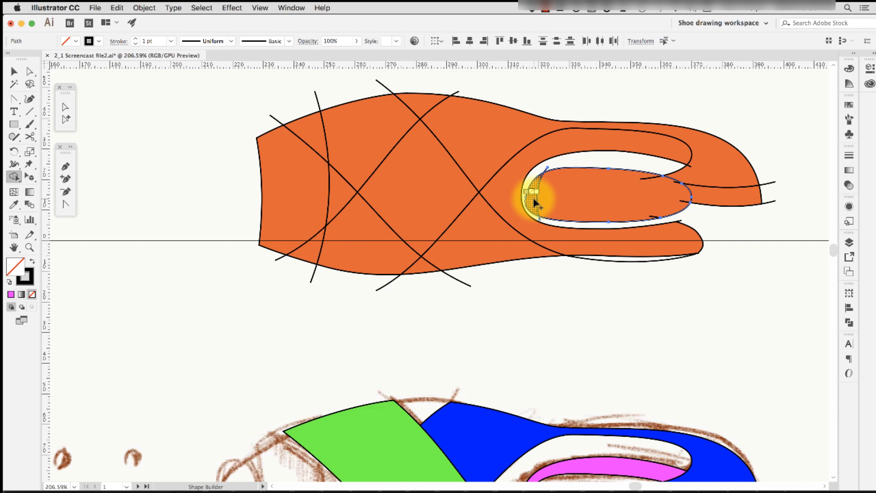
pyautogui.press('Right')
pyautogui.press('Right')
pyautogui.press('Right')
pyautogui.press('Right')
pyautogui.press('Right')
pyautogui.press('Right')
pyautogui.press('Right')
pyautogui.press('Right')
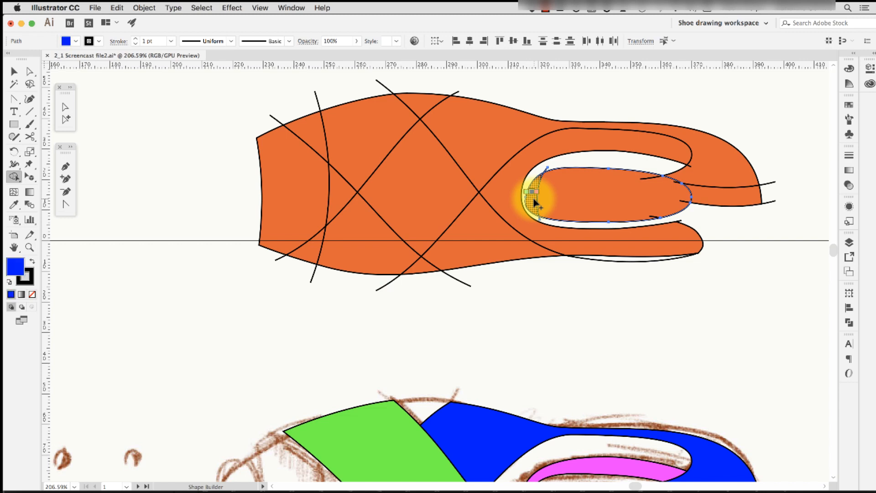
pyautogui.press('Right')
pyautogui.press('Right')
pyautogui.click(536, 201)
pyautogui.press('v')
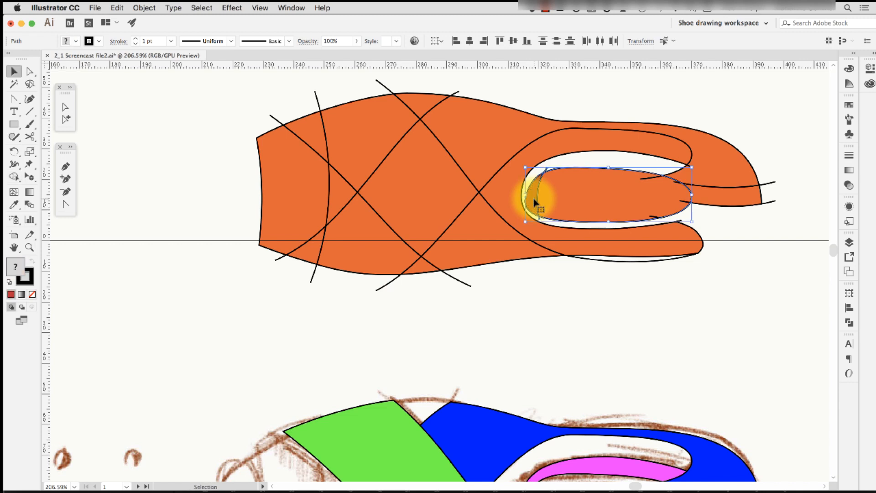
# Move the dark red crescent down into the top view so it sits inside the magenta band.
pyautogui.click(532, 197)
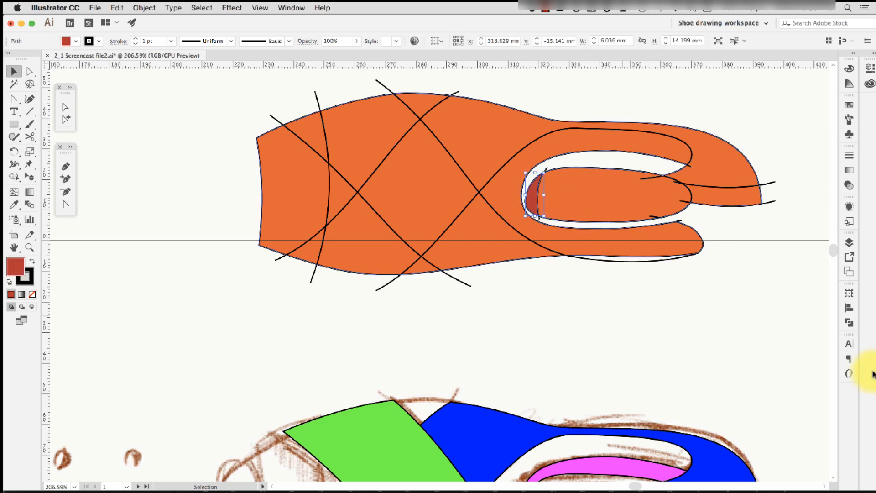
pyautogui.hotkey('shift', 'Down')
pyautogui.hotkey('shift', 'Down')
pyautogui.hotkey('shift', 'Down')
pyautogui.hotkey('shift', 'Down')
pyautogui.hotkey('shift', 'Down')
pyautogui.hotkey('shift', 'Down')
pyautogui.hotkey('shift', 'Down')
pyautogui.hotkey('shift', 'Down')
pyautogui.hotkey('shift', 'Down')
pyautogui.hotkey('shift', 'Down')
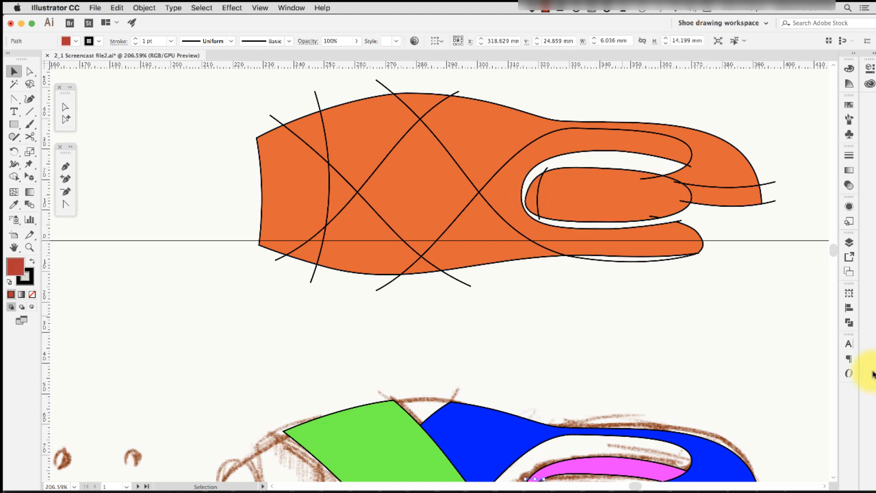
# Delete the two crossing lines nearest the toe from the orange upper copy, keeping the curved toe line.
pyautogui.moveTo(685, 344)
pyautogui.mouseDown()
pyautogui.moveTo(691, 244)
pyautogui.moveTo(700, 266)
pyautogui.moveTo(700, 351)
pyautogui.mouseUp()
pyautogui.click(775, 270)
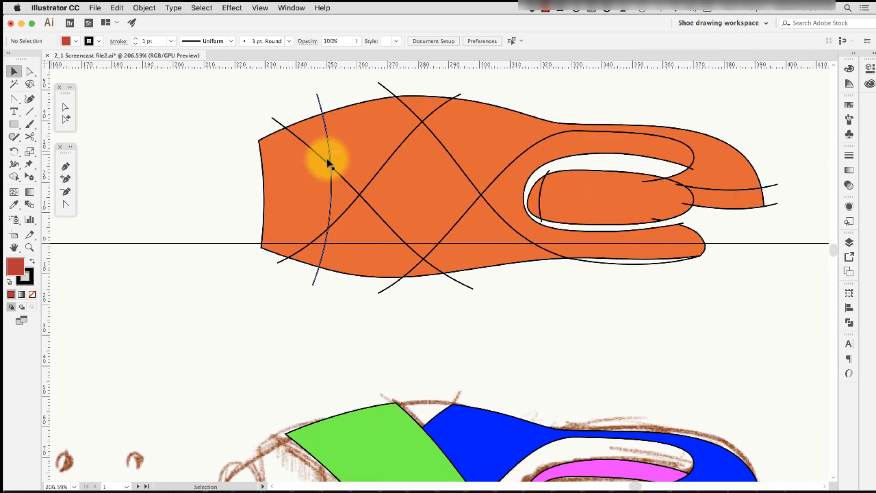
pyautogui.click(334, 171)
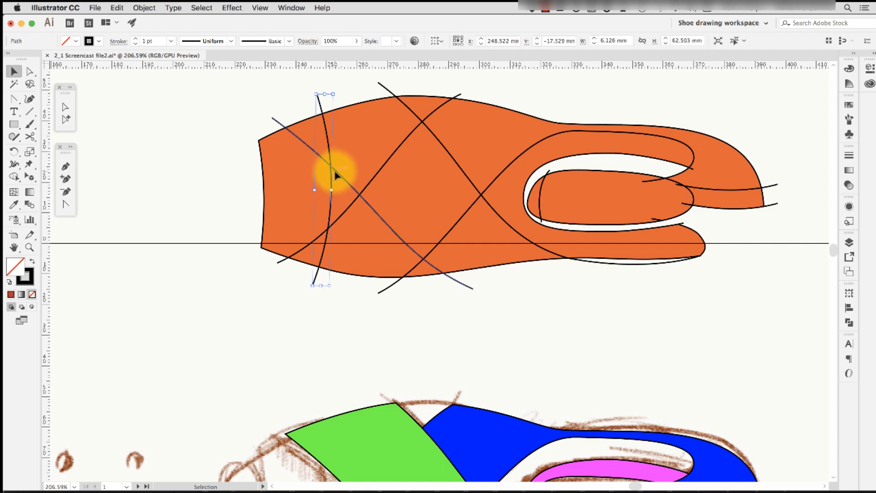
pyautogui.press('Delete')
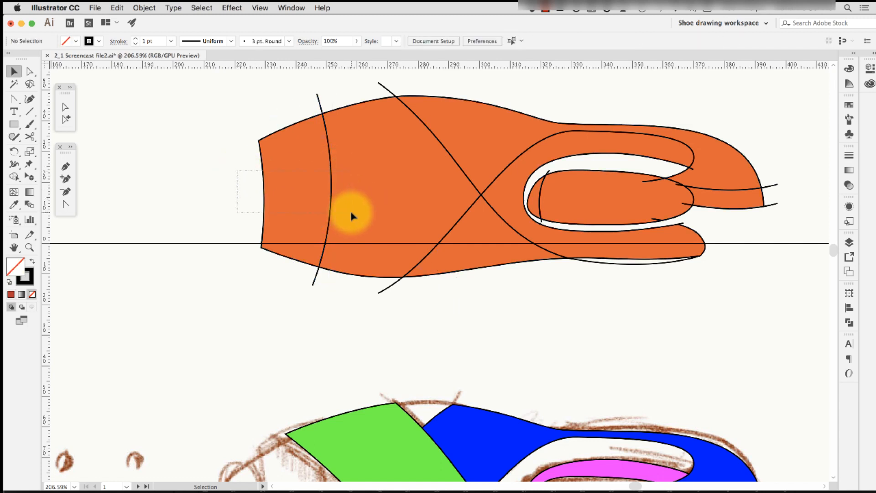
# Fill the toe area between the front edge and the curved toe line with light orange using the Shape Builder.
pyautogui.click(322, 209)
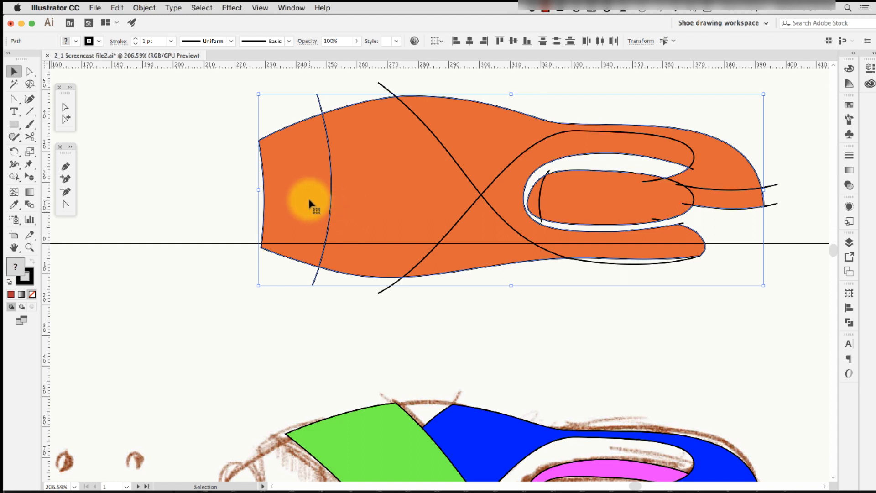
pyautogui.hotkey('shift', 'm')
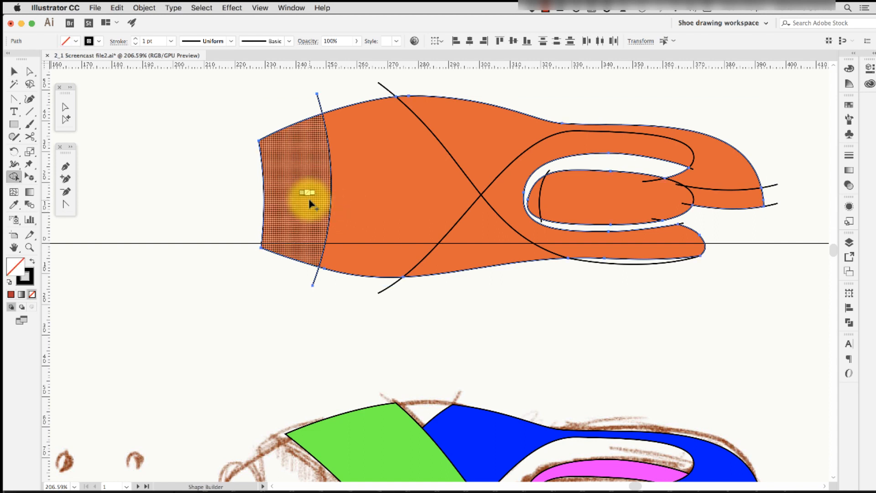
pyautogui.press('Right')
pyautogui.press('Right')
pyautogui.press('Right')
pyautogui.press('Right')
pyautogui.press('Right')
pyautogui.press('Right')
pyautogui.press('Right')
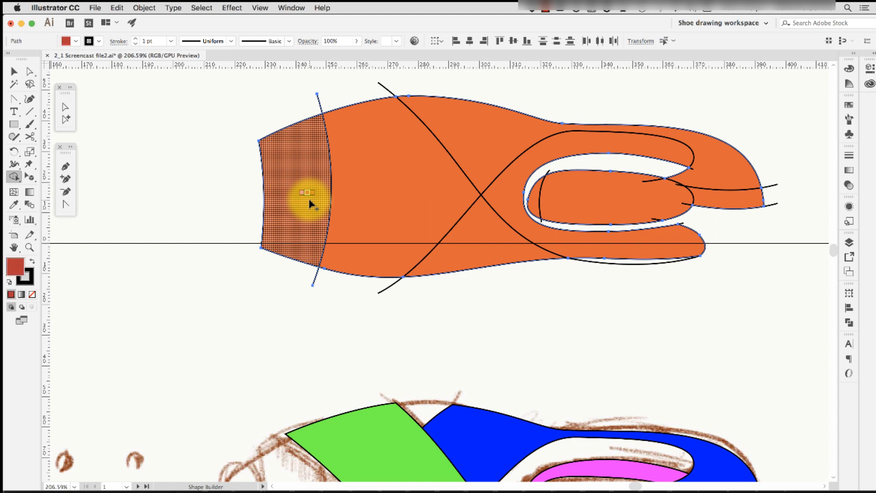
pyautogui.press('Right')
pyautogui.press('Right')
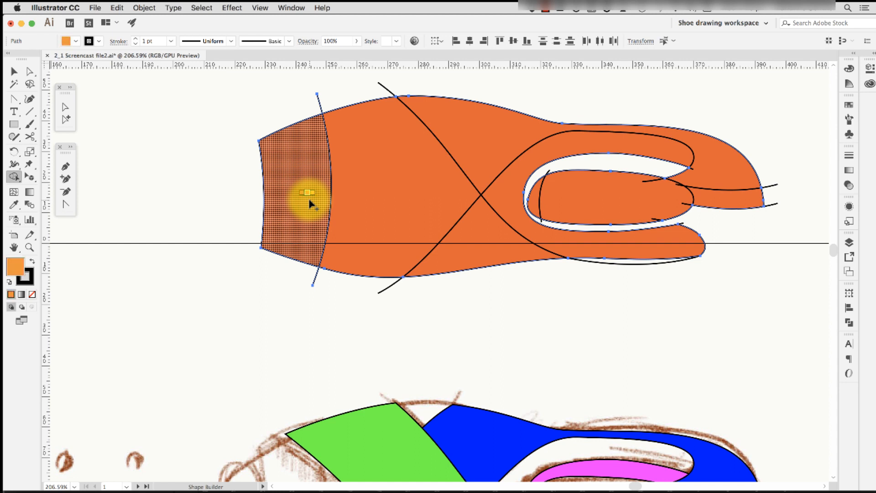
pyautogui.click(309, 201)
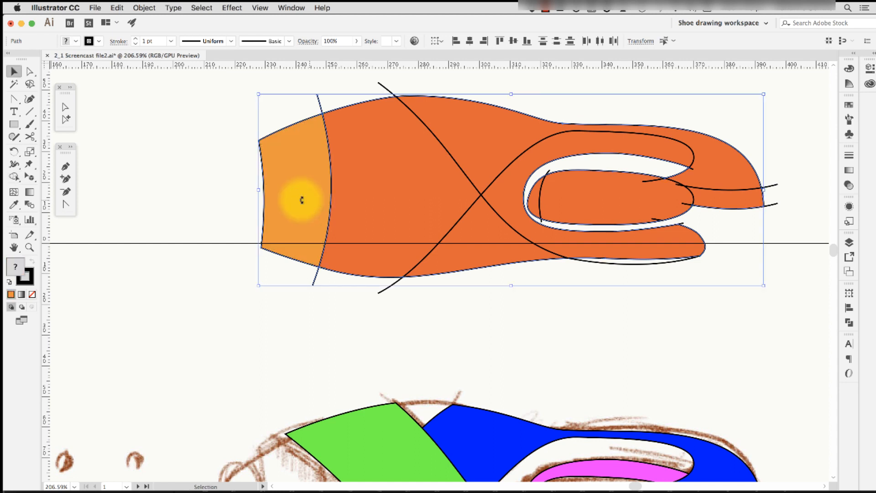
pyautogui.press('v')
# Move the light orange toe piece 100 mm down into the top view and send it to the back.
pyautogui.click(310, 200)
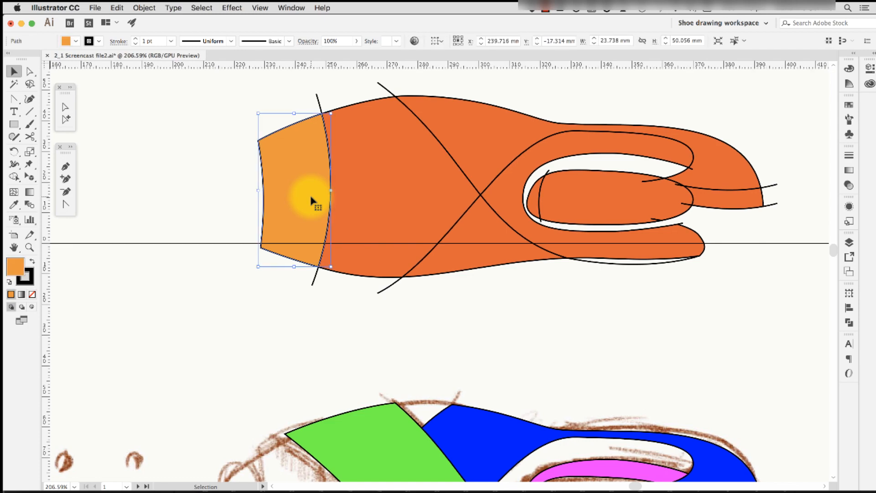
pyautogui.hotkey('shift', 'Down')
pyautogui.hotkey('shift', 'Down')
pyautogui.hotkey('shift', 'Down')
pyautogui.hotkey('shift', 'Down')
pyautogui.hotkey('shift', 'Down')
pyautogui.hotkey('shift', 'Down')
pyautogui.hotkey('shift', 'Down')
pyautogui.hotkey('shift', 'Down')
pyautogui.hotkey('shift', 'Down')
pyautogui.hotkey('shift', 'Down')
pyautogui.scroll(-6, 309, 194)
pyautogui.press('cmd+shift+bracketleft')
# Move the curved line running along the lower edge of the orange upper copy 100 mm down onto the top view.
pyautogui.scroll(5, 255, 274)
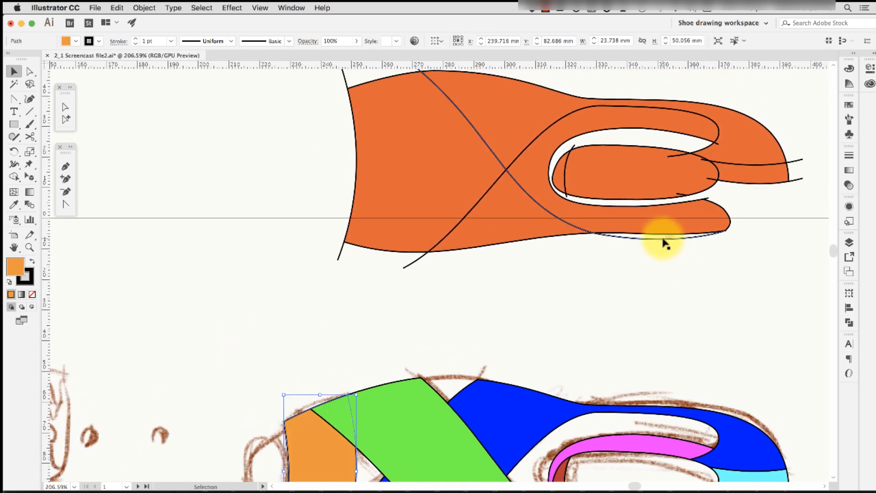
pyautogui.click(662, 238)
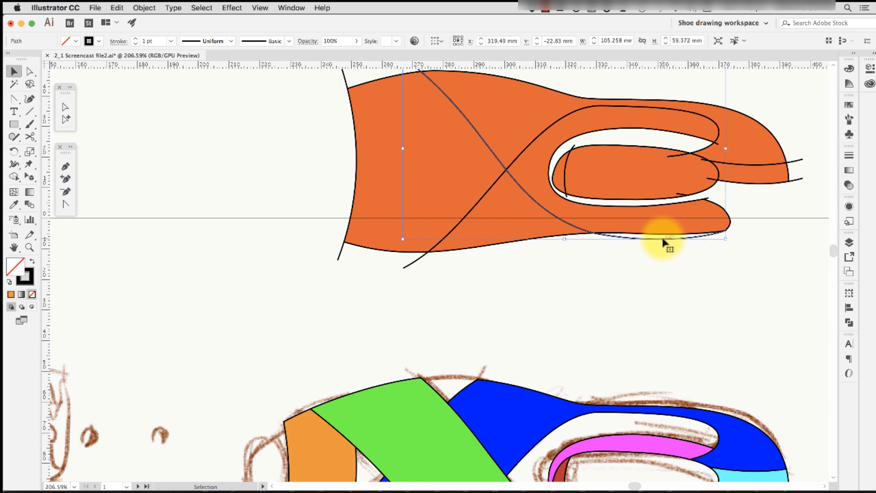
pyautogui.hotkey('shift', 'Down')
pyautogui.hotkey('shift', 'Down')
pyautogui.hotkey('shift', 'Down')
pyautogui.hotkey('shift', 'Down')
pyautogui.hotkey('shift', 'Down')
pyautogui.hotkey('shift', 'Down')
pyautogui.hotkey('shift', 'Down')
pyautogui.hotkey('shift', 'Down')
pyautogui.hotkey('shift', 'Down')
pyautogui.hotkey('shift', 'Down')
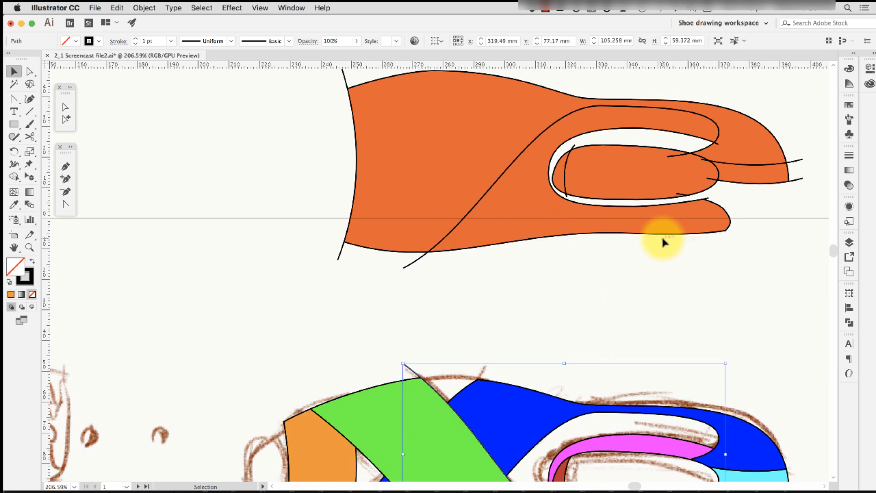
# Delete the remaining parts and lines of the used orange upper copy.
pyautogui.hscroll(-3, 620, 324)
pyautogui.scroll(2, 619, 324)
pyautogui.moveTo(659, 418); pyautogui.dragTo(591, 383)
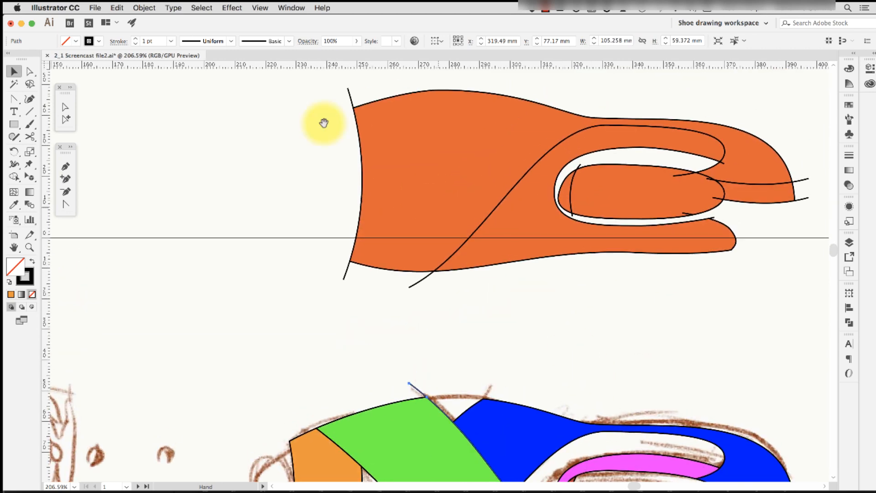
pyautogui.click(292, 98)
pyautogui.moveTo(292, 101); pyautogui.dragTo(809, 295)
pyautogui.press('Delete')
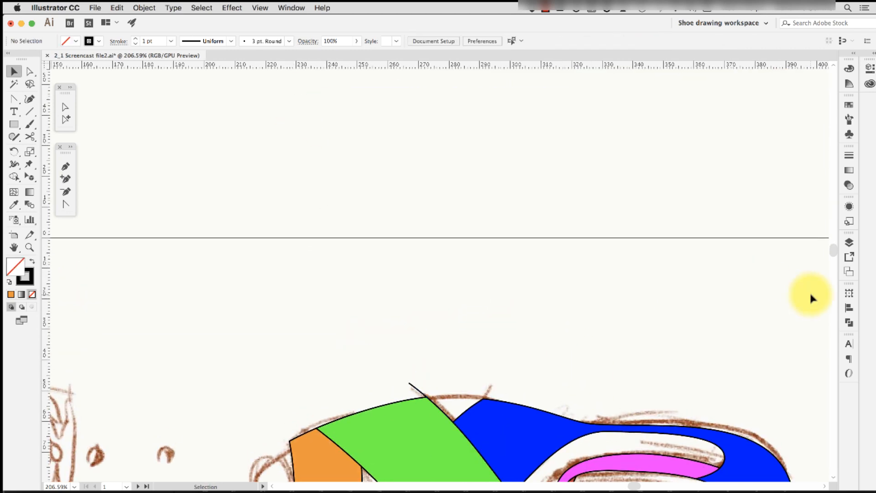
# Move the yellow insole shape 140 mm up onto the top view and send it behind the strap pieces.
pyautogui.press('super+minus')
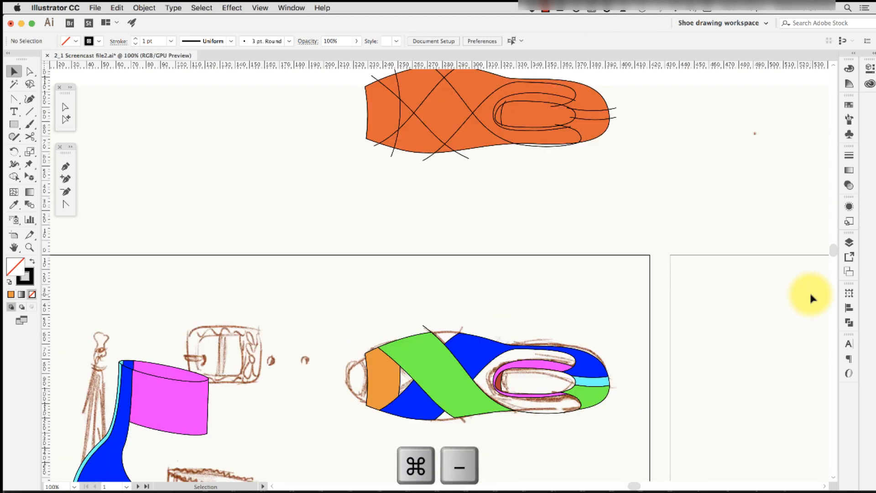
pyautogui.moveTo(518, 440); pyautogui.dragTo(557, 294)
pyautogui.click(495, 417)
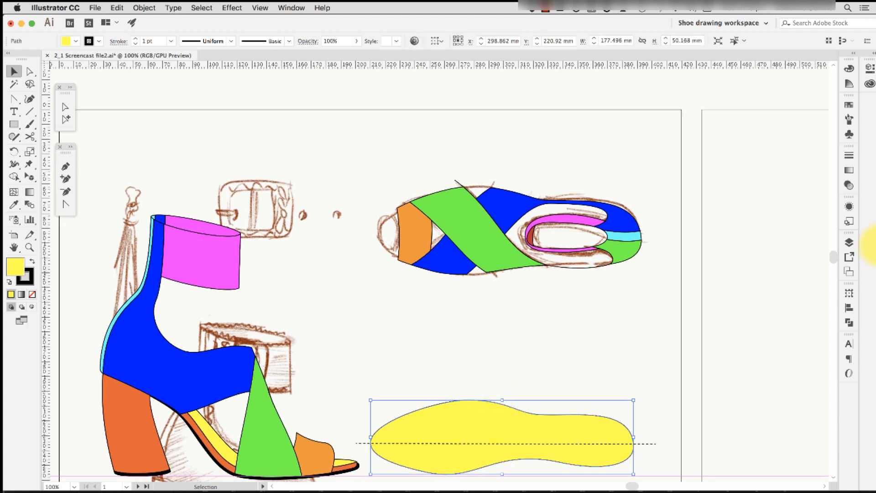
pyautogui.moveTo(495, 416); pyautogui.dragTo(495, 208)
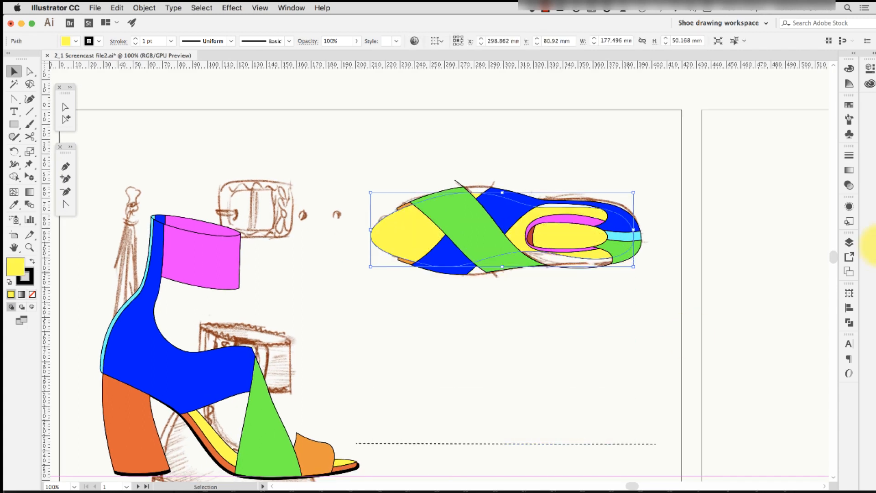
pyautogui.press('super+bracketleft')
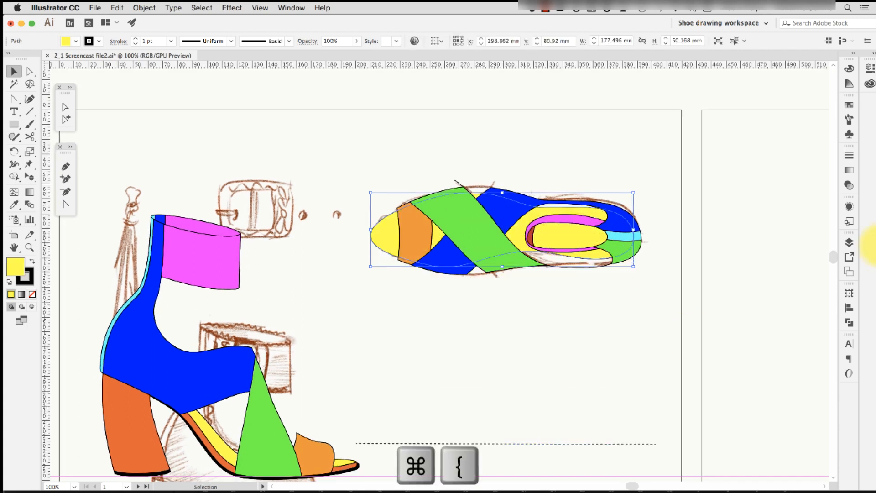
# Fill the gap between the insole and the curved line along the heel opening's lower side with dark red using the Shape Builder.
pyautogui.keyDown('shift'); pyautogui.click(579, 269); pyautogui.keyUp('shift')
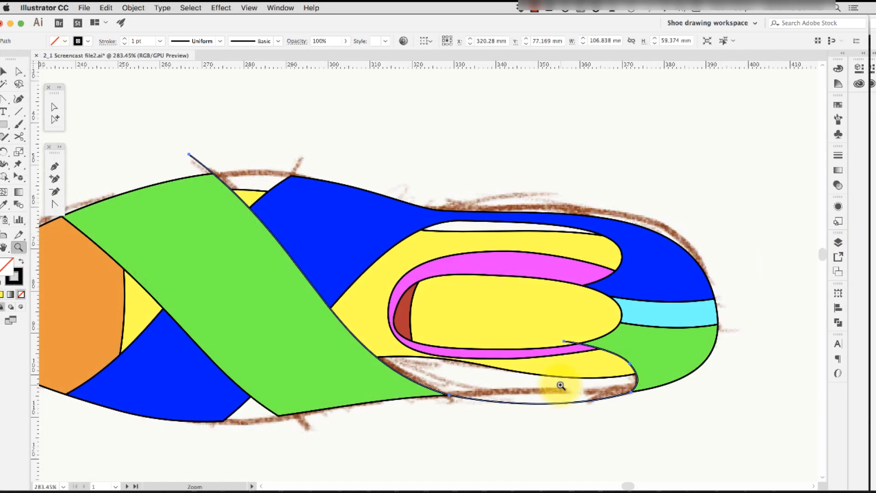
pyautogui.click(560, 387)
pyautogui.keyDown('shift'); pyautogui.click(585, 375); pyautogui.keyUp('shift')
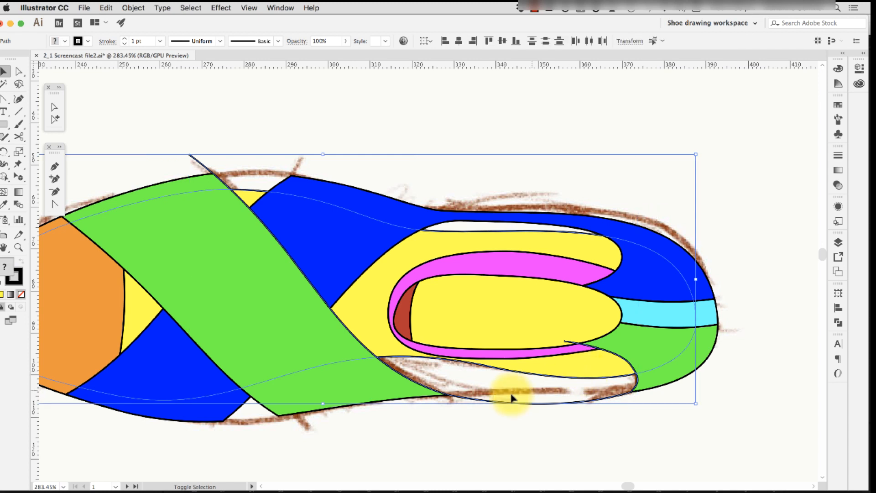
pyautogui.hotkey('shift', 'm')
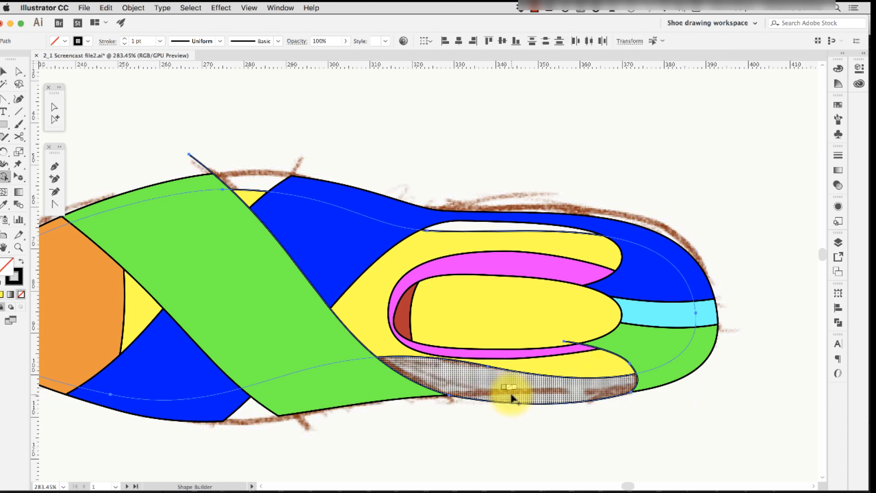
pyautogui.press('Right')
pyautogui.press('Right')
pyautogui.press('Right')
pyautogui.press('Right')
pyautogui.press('Right')
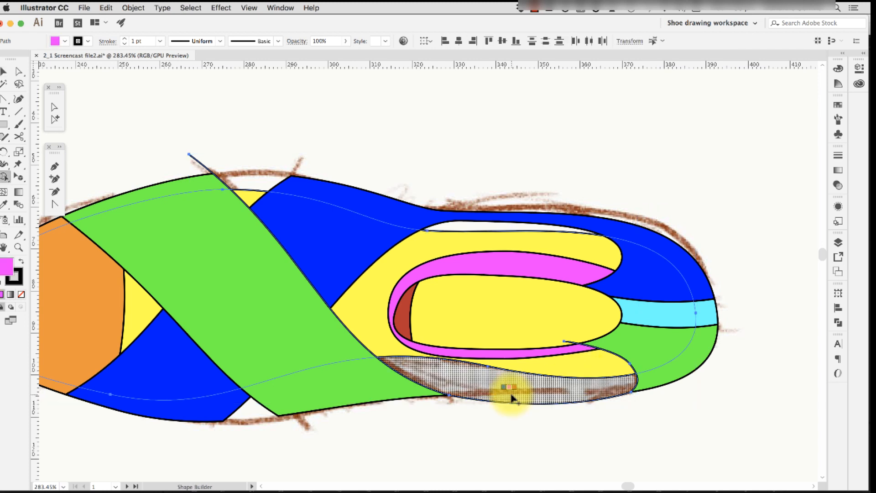
pyautogui.press('Right')
pyautogui.click(511, 398)
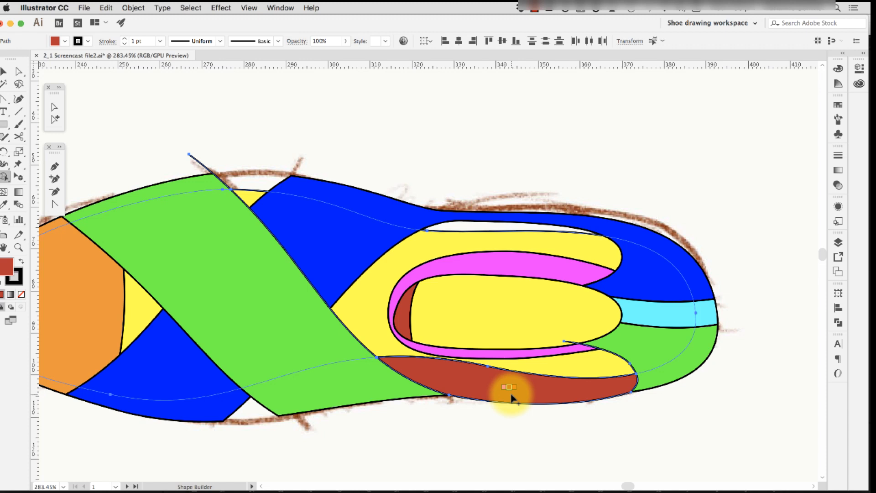
# Delete the leftover ends of the curved line that extend beyond the new dark red piece.
pyautogui.press('v')
pyautogui.click(570, 348)
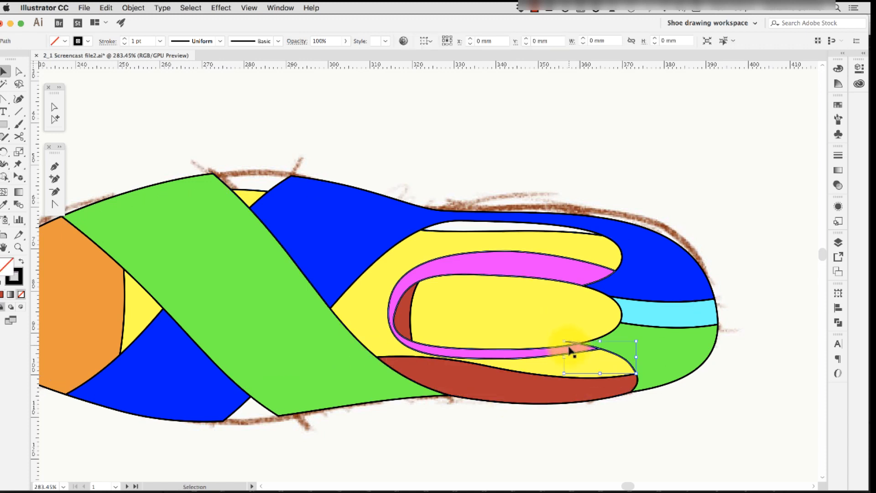
pyautogui.click(634, 445)
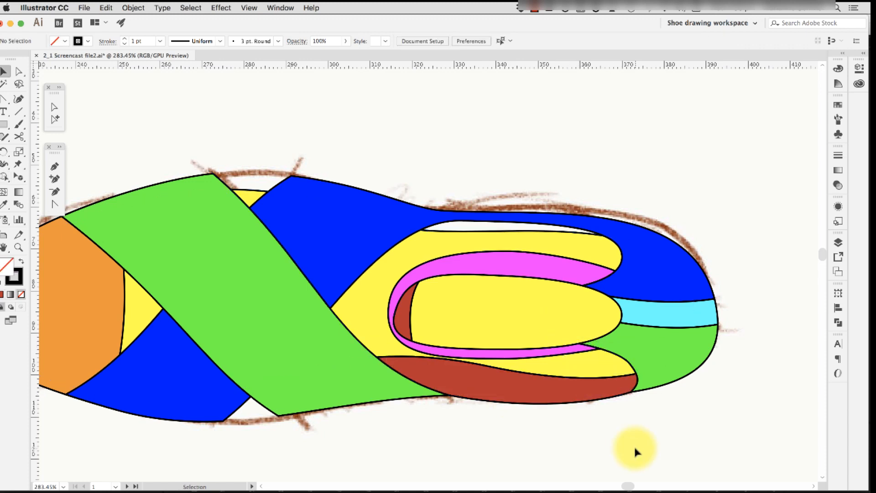
# Fill the narrow gap between the insole and the upper blue strap with dark red using the Shape Builder, then deselect everything.
pyautogui.click(497, 242)
pyautogui.keyDown('shift'); pyautogui.click(646, 274); pyautogui.keyUp('shift')
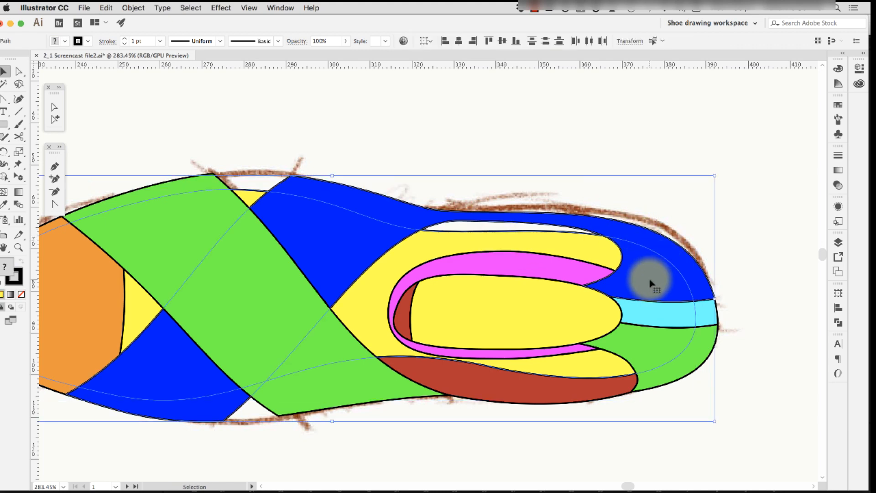
pyautogui.hotkey('shift', 'm')
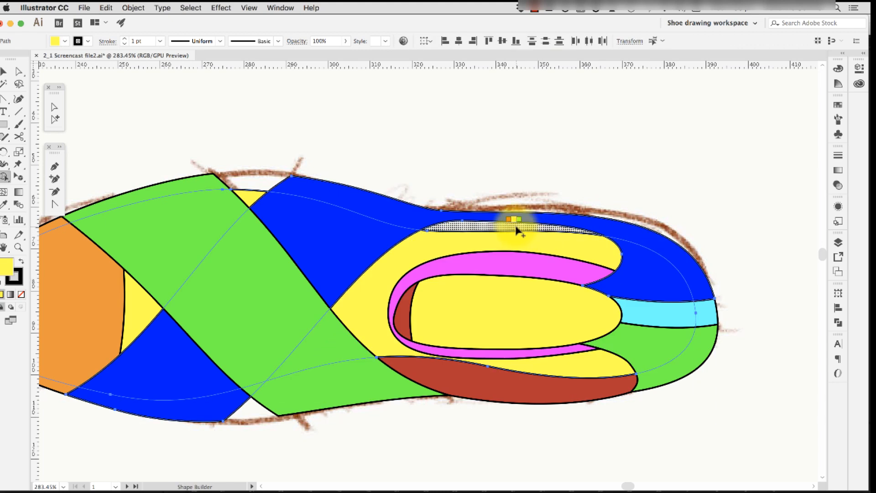
pyautogui.press('Left')
pyautogui.press('Left')
pyautogui.press('Left')
pyautogui.press('Left')
pyautogui.click(516, 227)
pyautogui.press('v')
pyautogui.click(656, 439)
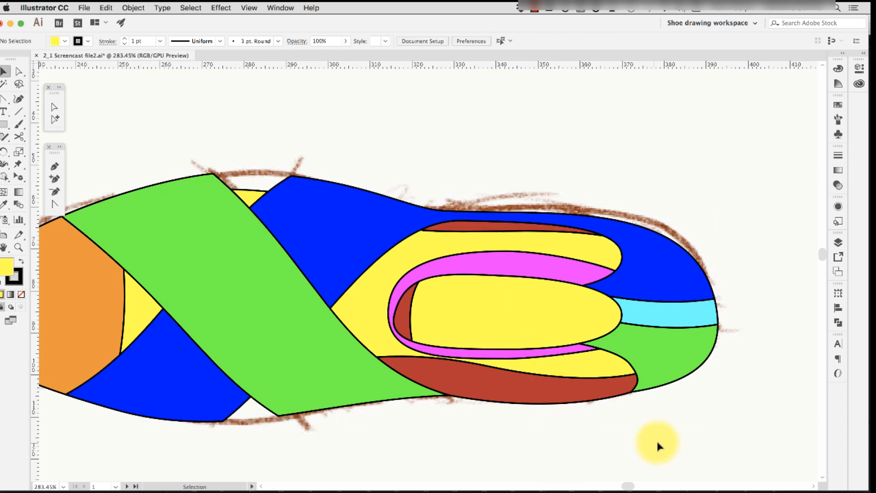
# Hide Layer 3 with the brown sketch so the coloured sandal views show over the foot template.
pyautogui.press('super+minus')
pyautogui.press('super+minus')
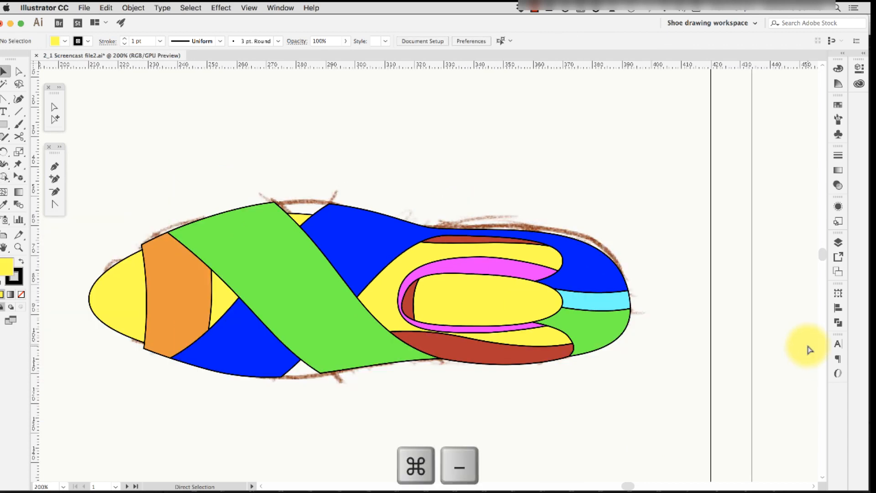
pyautogui.press('super+minus')
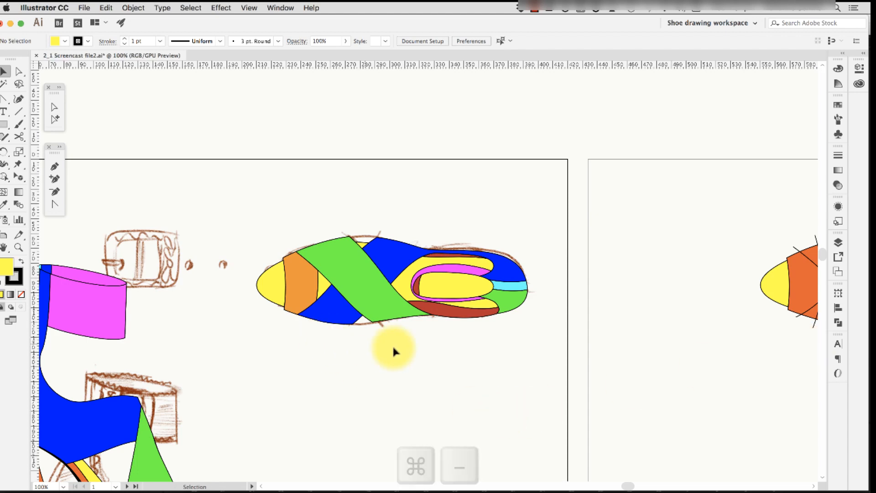
pyautogui.moveTo(442, 355); pyautogui.dragTo(540, 357)
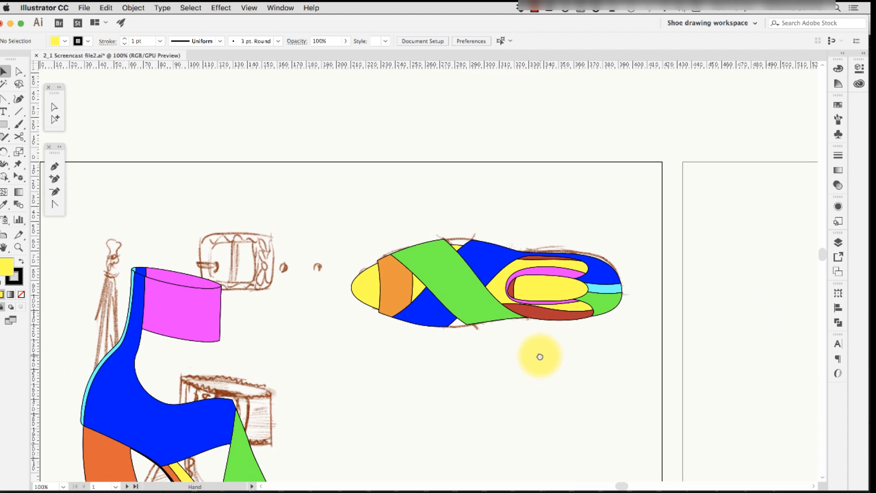
pyautogui.moveTo(497, 407); pyautogui.dragTo(518, 303)
pyautogui.click(838, 242)
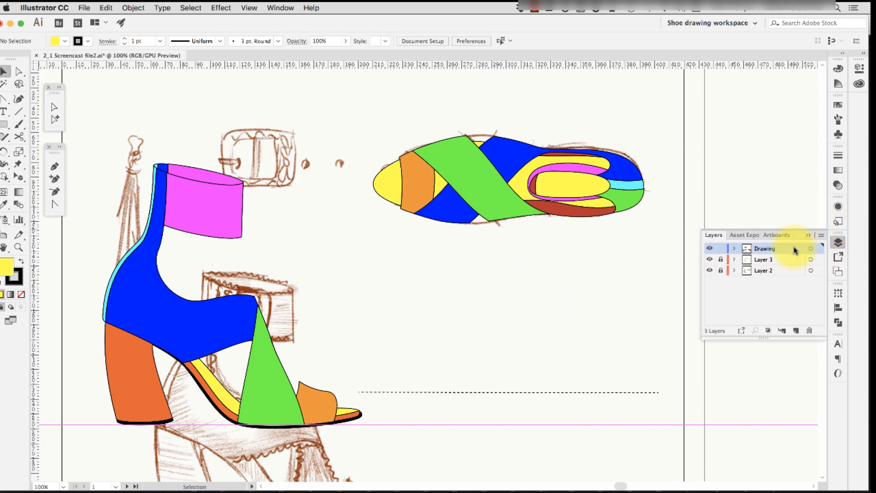
pyautogui.click(710, 259)
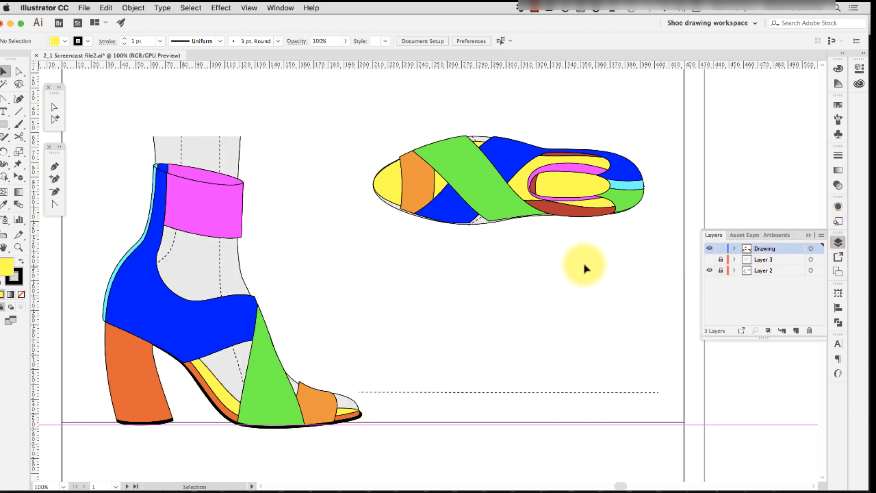
pyautogui.click(497, 310)
pyautogui.press('space')
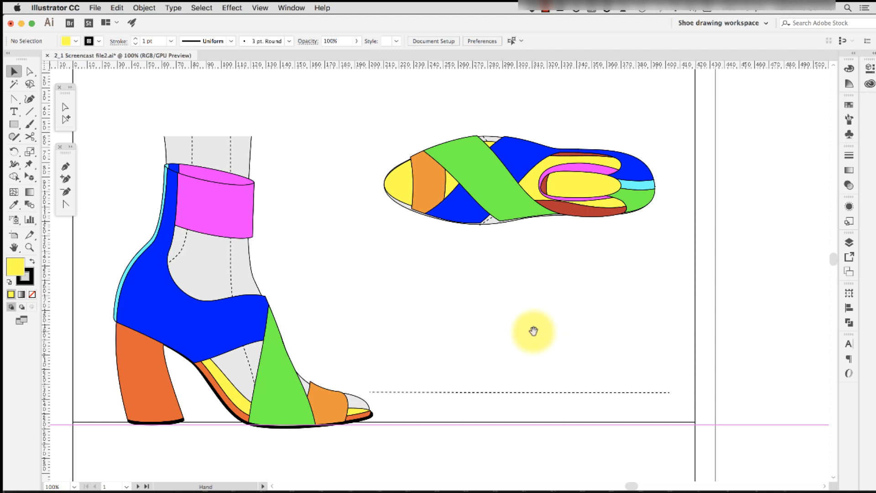
pyautogui.moveTo(533, 331); pyautogui.dragTo(533, 360)
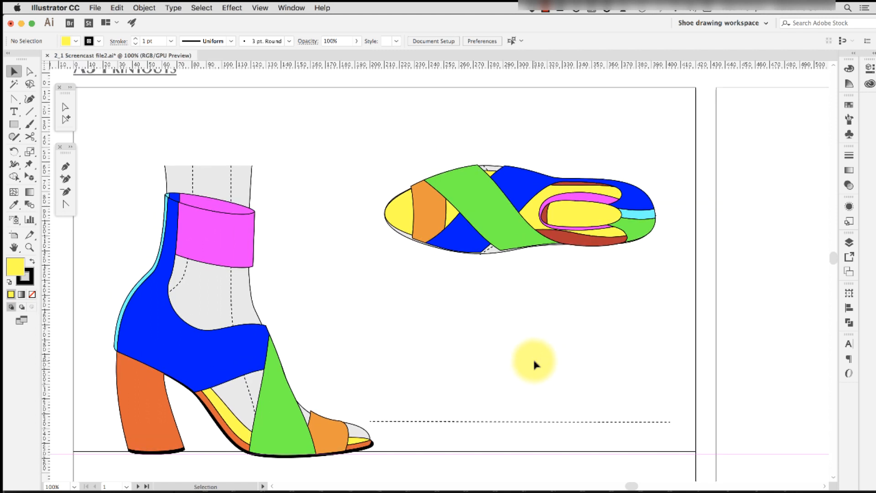